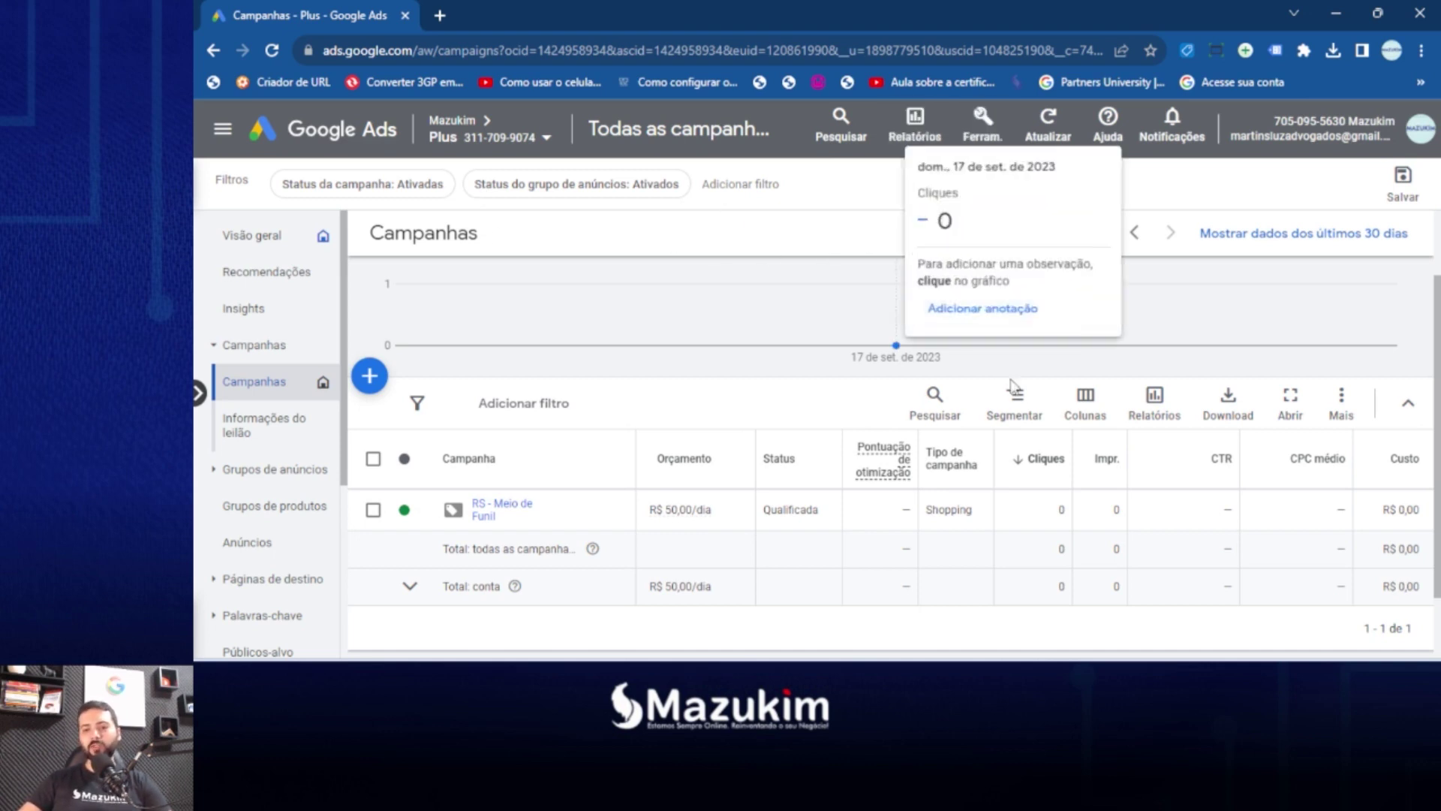
Switch to Google Merchant Center Next and review the account overview with its product status summary.
{"action": "mouse_move", "coordinate": [1059, 659]}
{"action": "left_click", "coordinate": [1059, 592]}
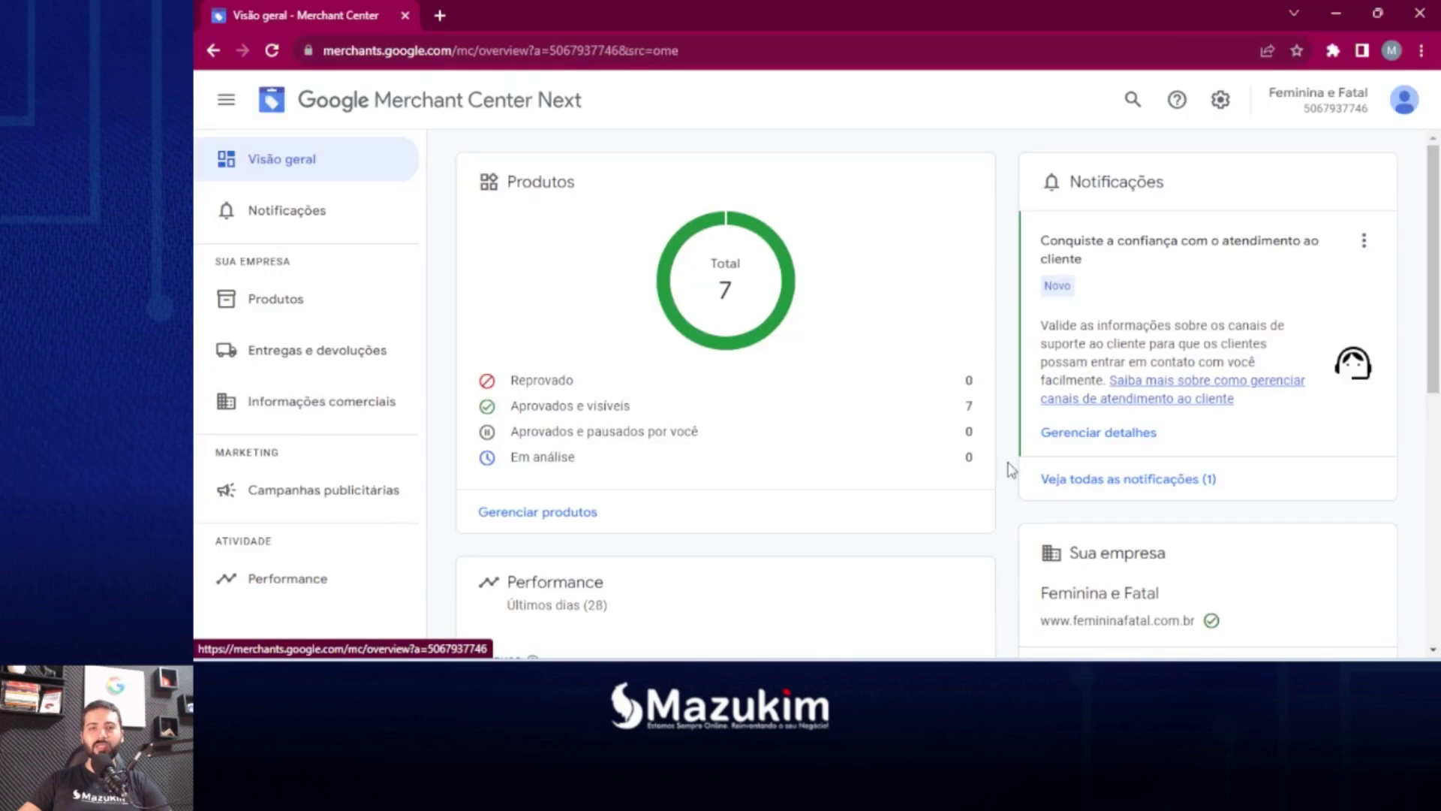
{"action": "scroll", "coordinate": [599, 331], "scroll_direction": "down", "scroll_amount": 6}
{"action": "scroll", "coordinate": [871, 406], "scroll_direction": "up", "scroll_amount": 6}
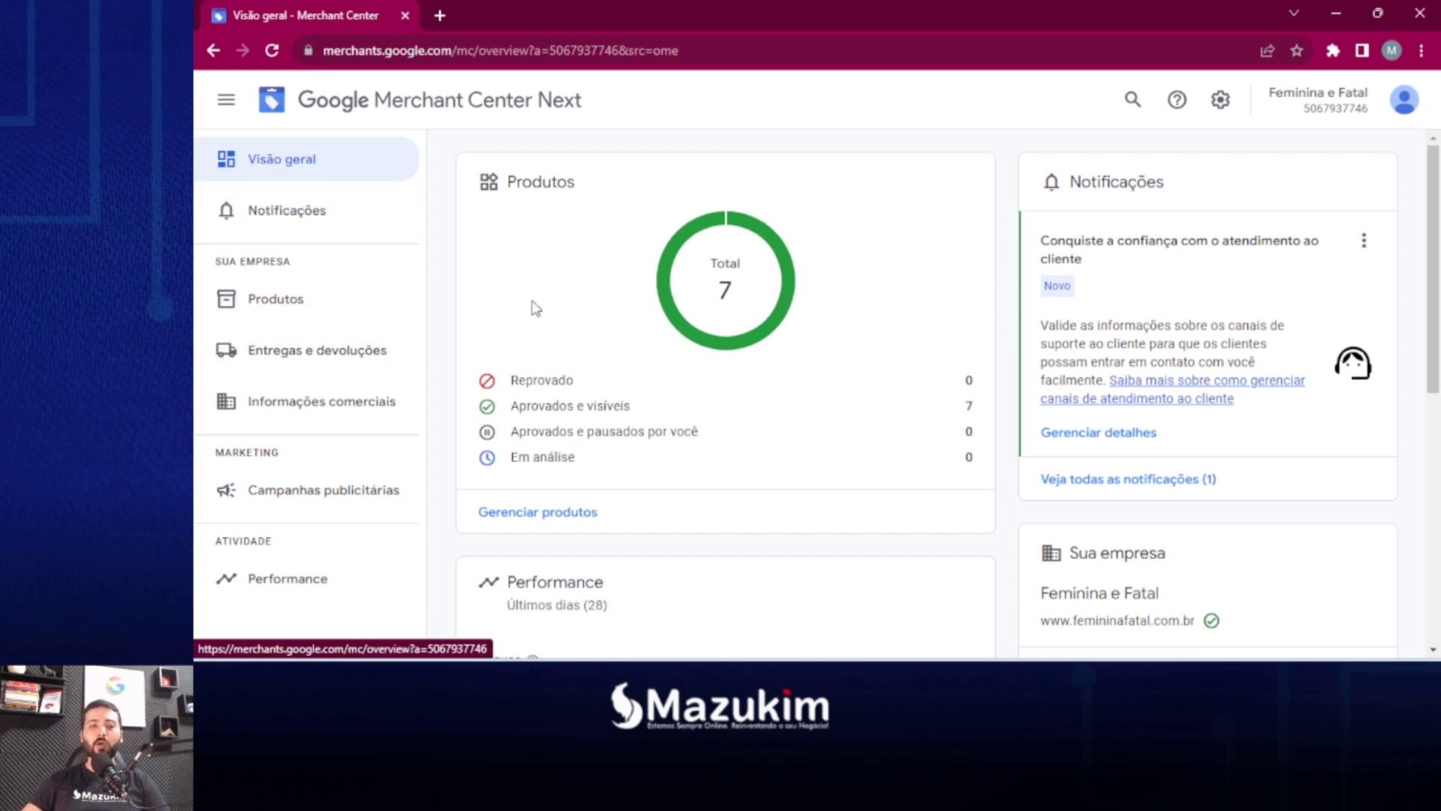
{"action": "scroll", "coordinate": [692, 389], "scroll_direction": "down", "scroll_amount": 3}
{"action": "scroll", "coordinate": [653, 398], "scroll_direction": "up", "scroll_amount": 2}
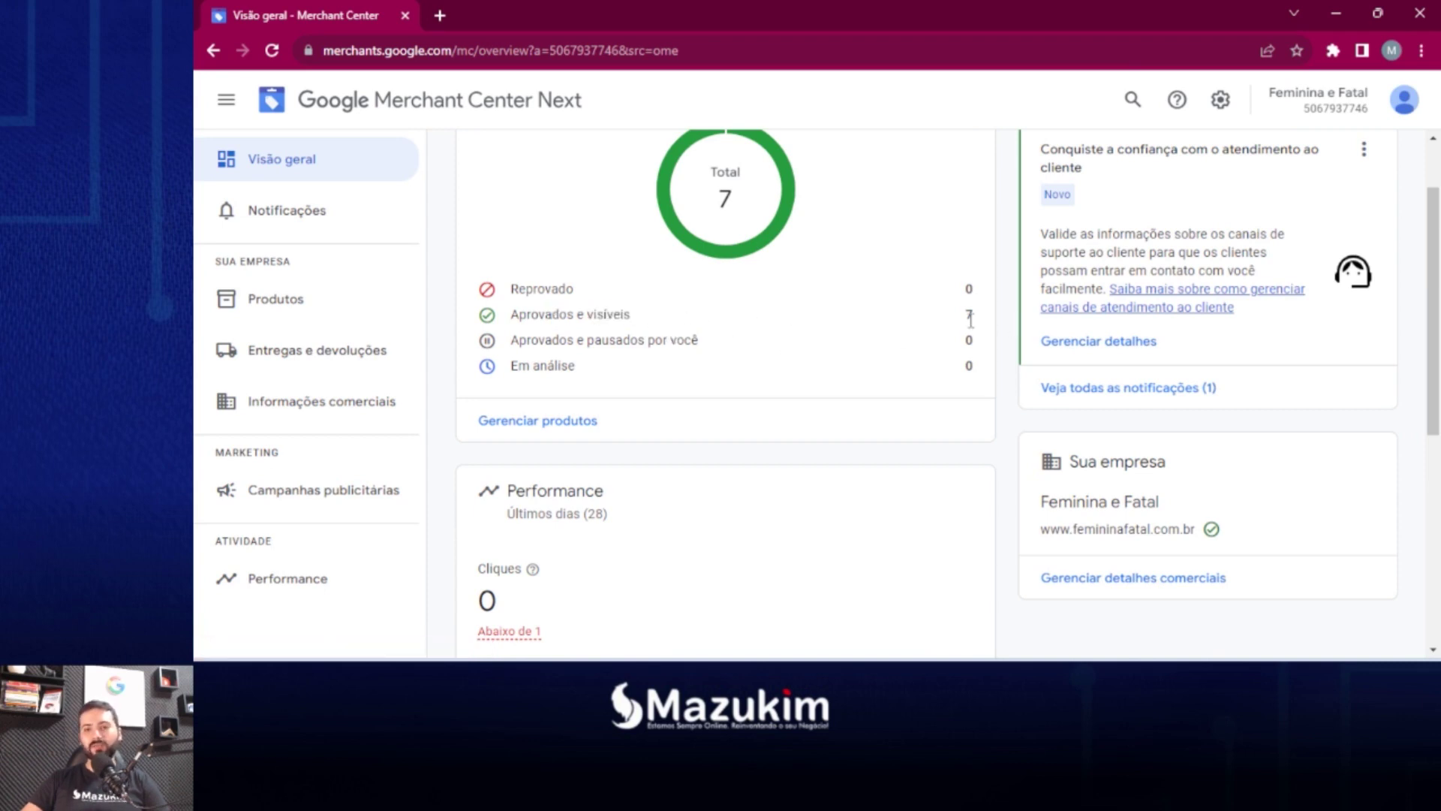
{"action": "scroll", "coordinate": [699, 420], "scroll_direction": "up", "scroll_amount": 1}
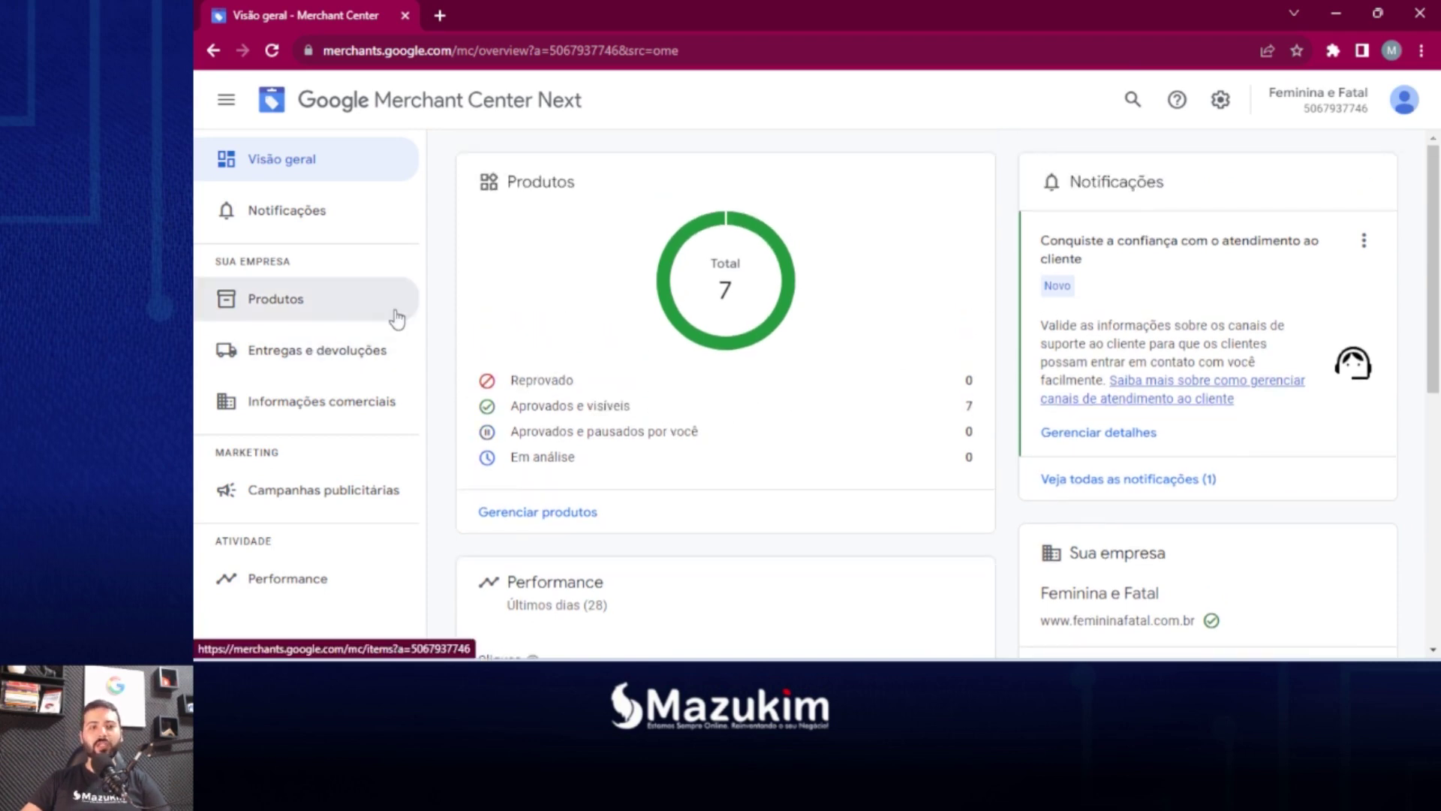
Open the Merchant Center notifications and examine the card about customer service channels.
{"action": "left_click", "coordinate": [294, 213]}
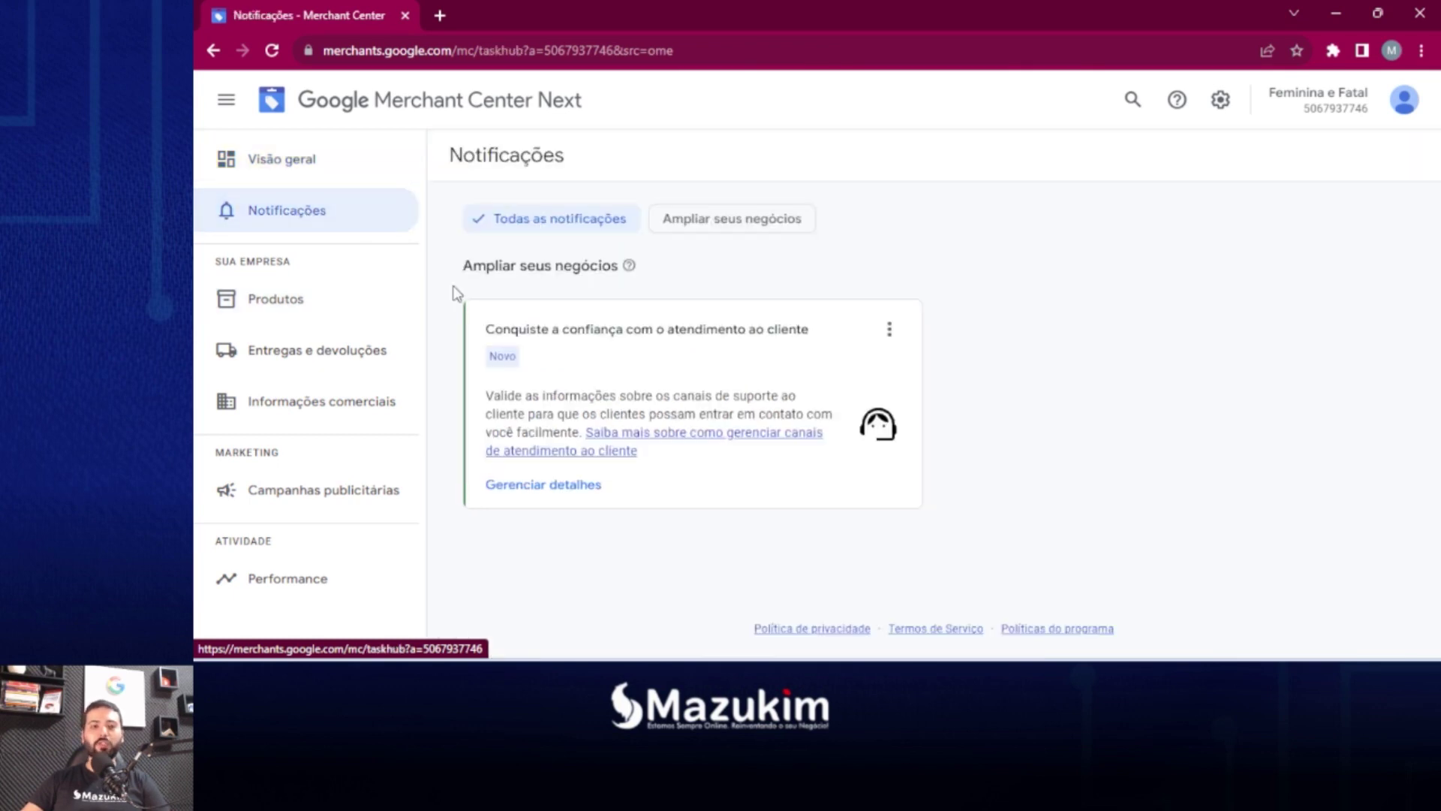
{"action": "scroll", "coordinate": [623, 280], "scroll_direction": "down", "scroll_amount": 2}
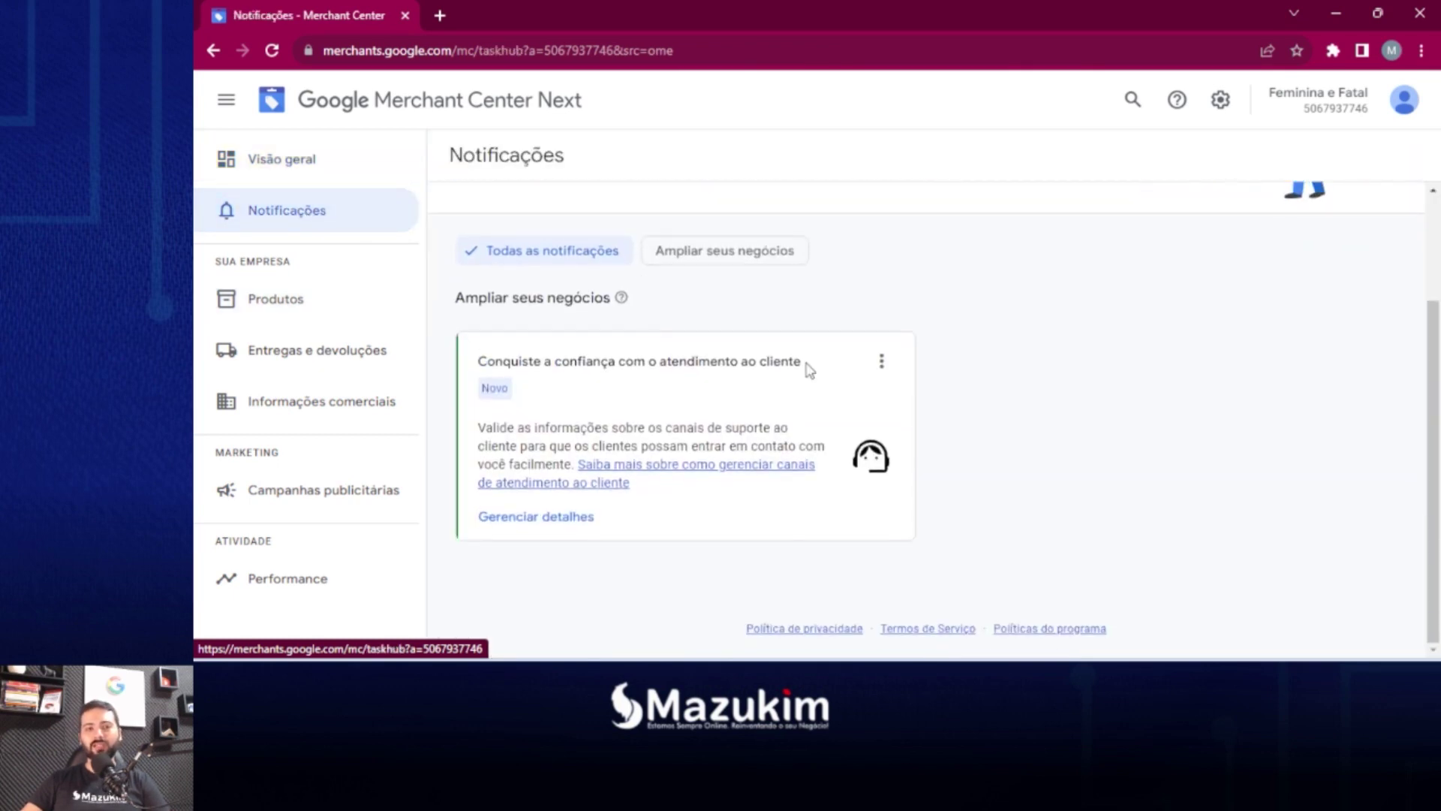
{"action": "scroll", "coordinate": [679, 343], "scroll_direction": "up", "scroll_amount": 2}
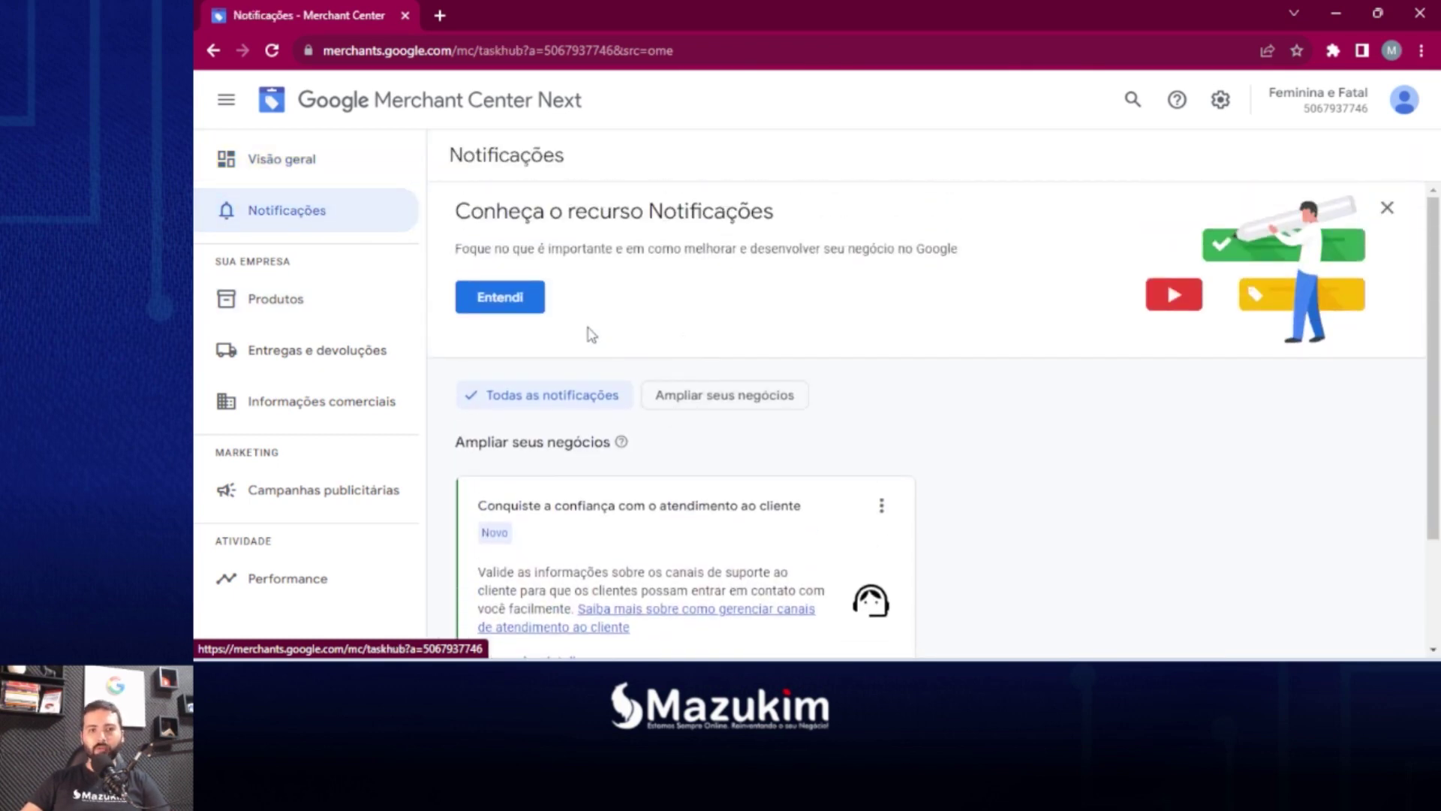
{"action": "scroll", "coordinate": [547, 379], "scroll_direction": "down", "scroll_amount": 2}
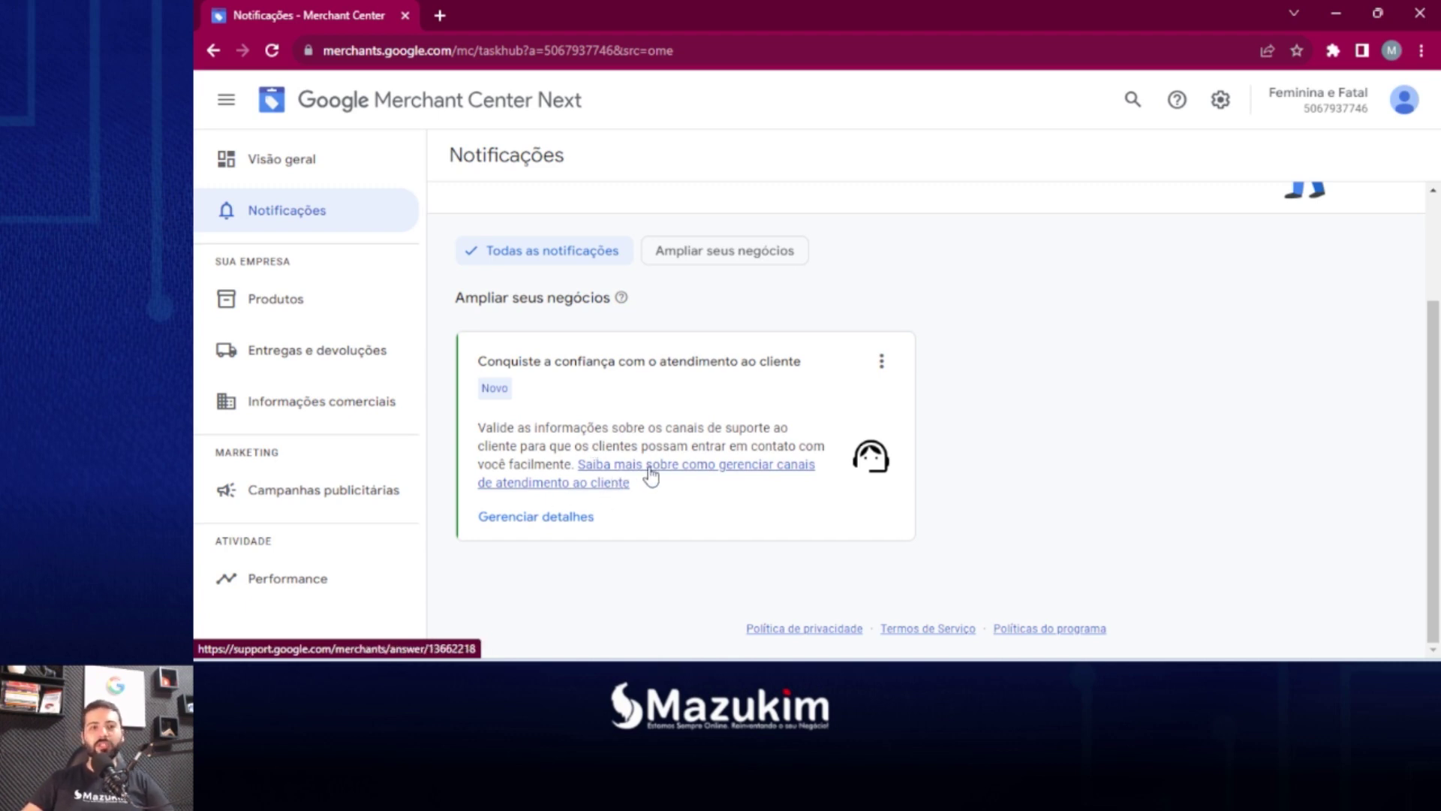
{"action": "scroll", "coordinate": [658, 475], "scroll_direction": "up", "scroll_amount": 2}
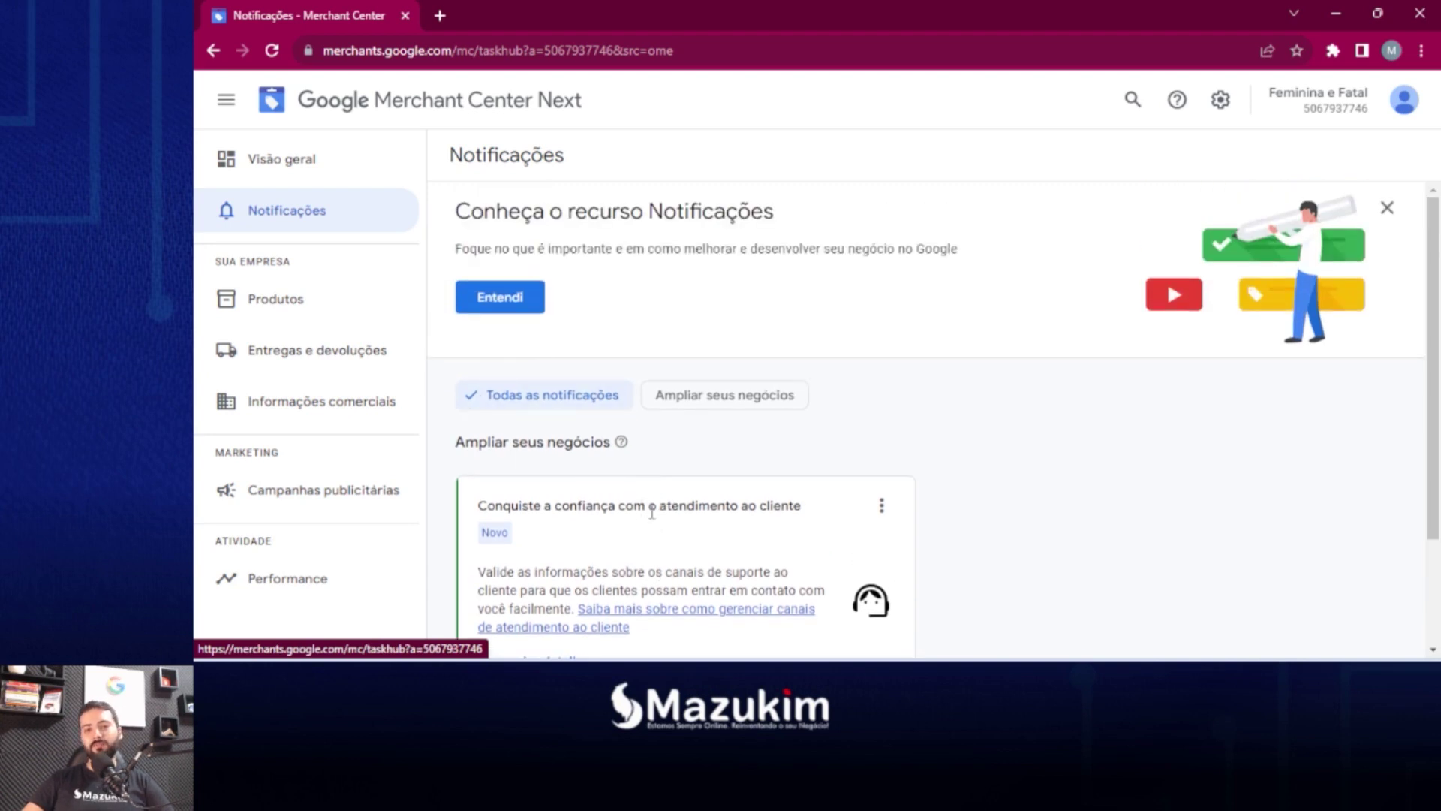
{"action": "scroll", "coordinate": [813, 470], "scroll_direction": "down", "scroll_amount": 2}
{"action": "scroll", "coordinate": [763, 444], "scroll_direction": "up", "scroll_amount": 2}
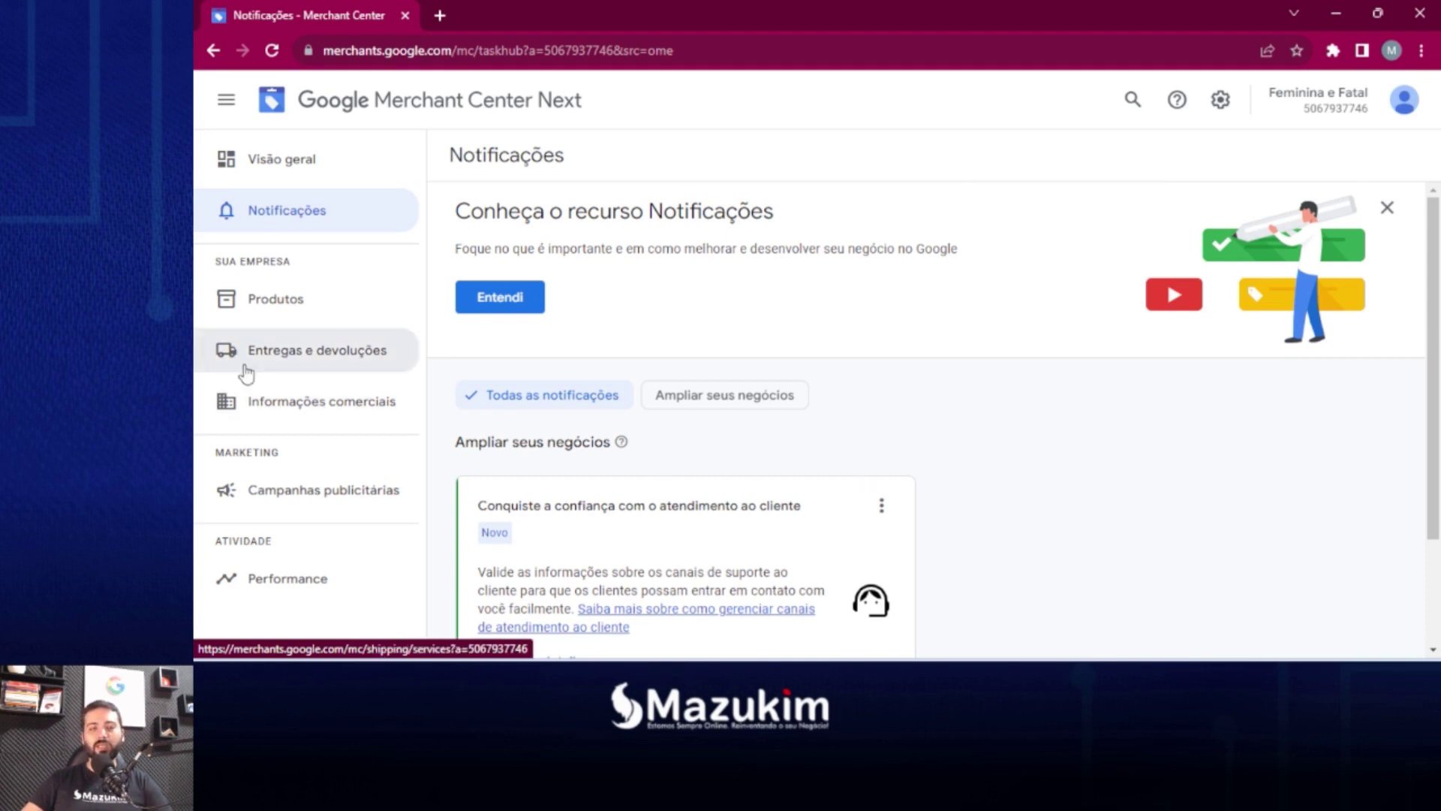
Check the Merchant Center products under Requer atenção for items with problems.
{"action": "left_click", "coordinate": [288, 317]}
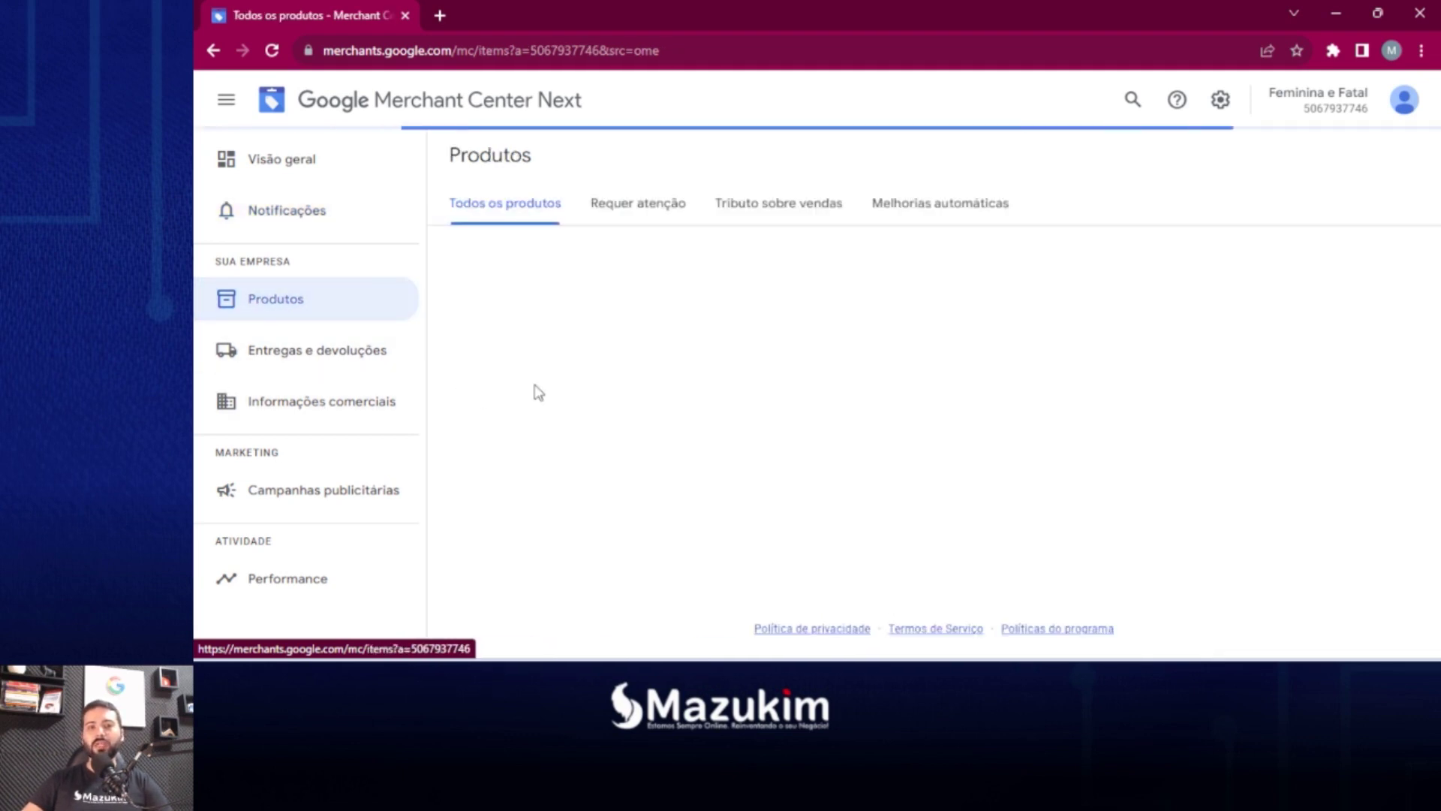
{"action": "left_click", "coordinate": [642, 227]}
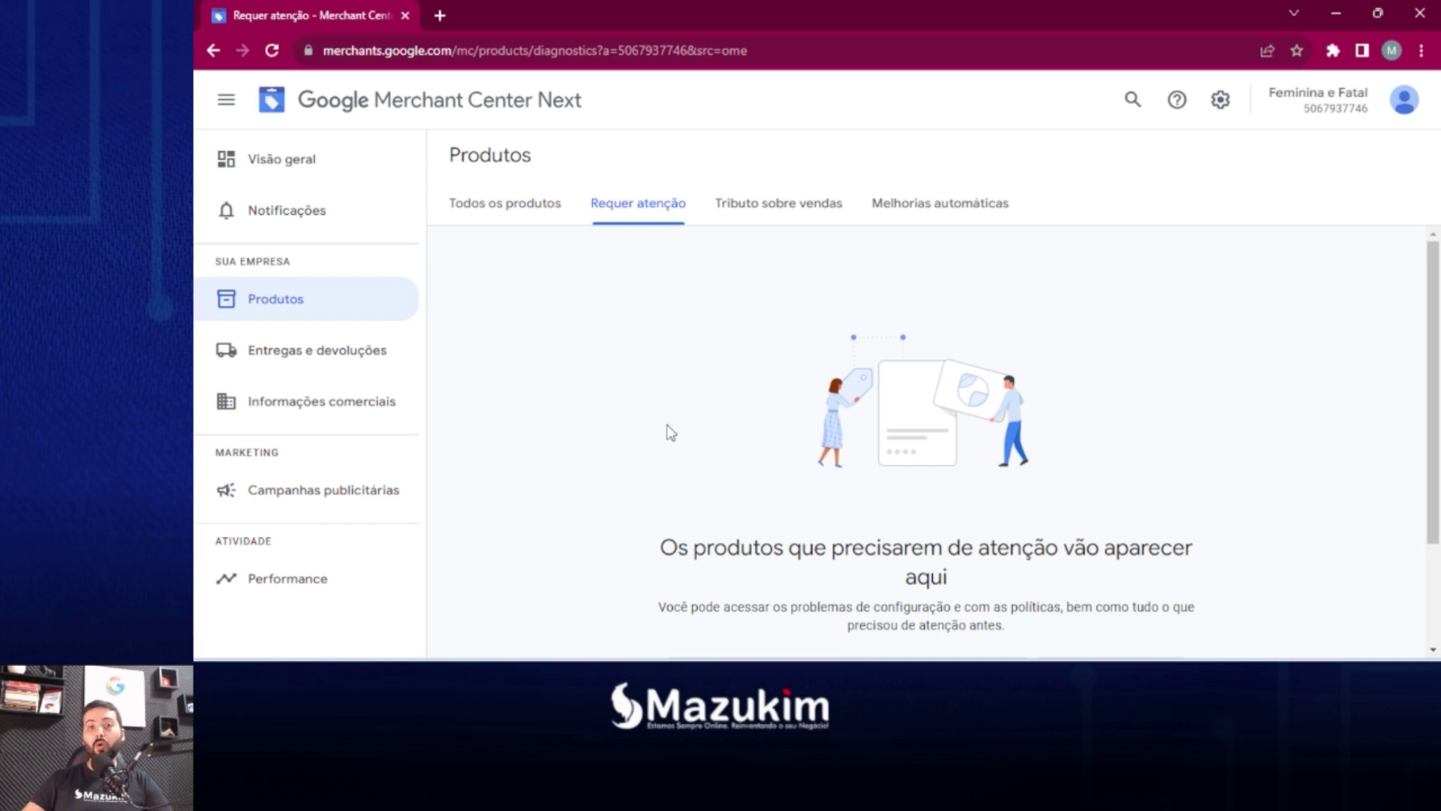
{"action": "scroll", "coordinate": [742, 372], "scroll_direction": "down", "scroll_amount": 2}
{"action": "scroll", "coordinate": [818, 380], "scroll_direction": "up", "scroll_amount": 2}
{"action": "scroll", "coordinate": [842, 557], "scroll_direction": "down", "scroll_amount": 2}
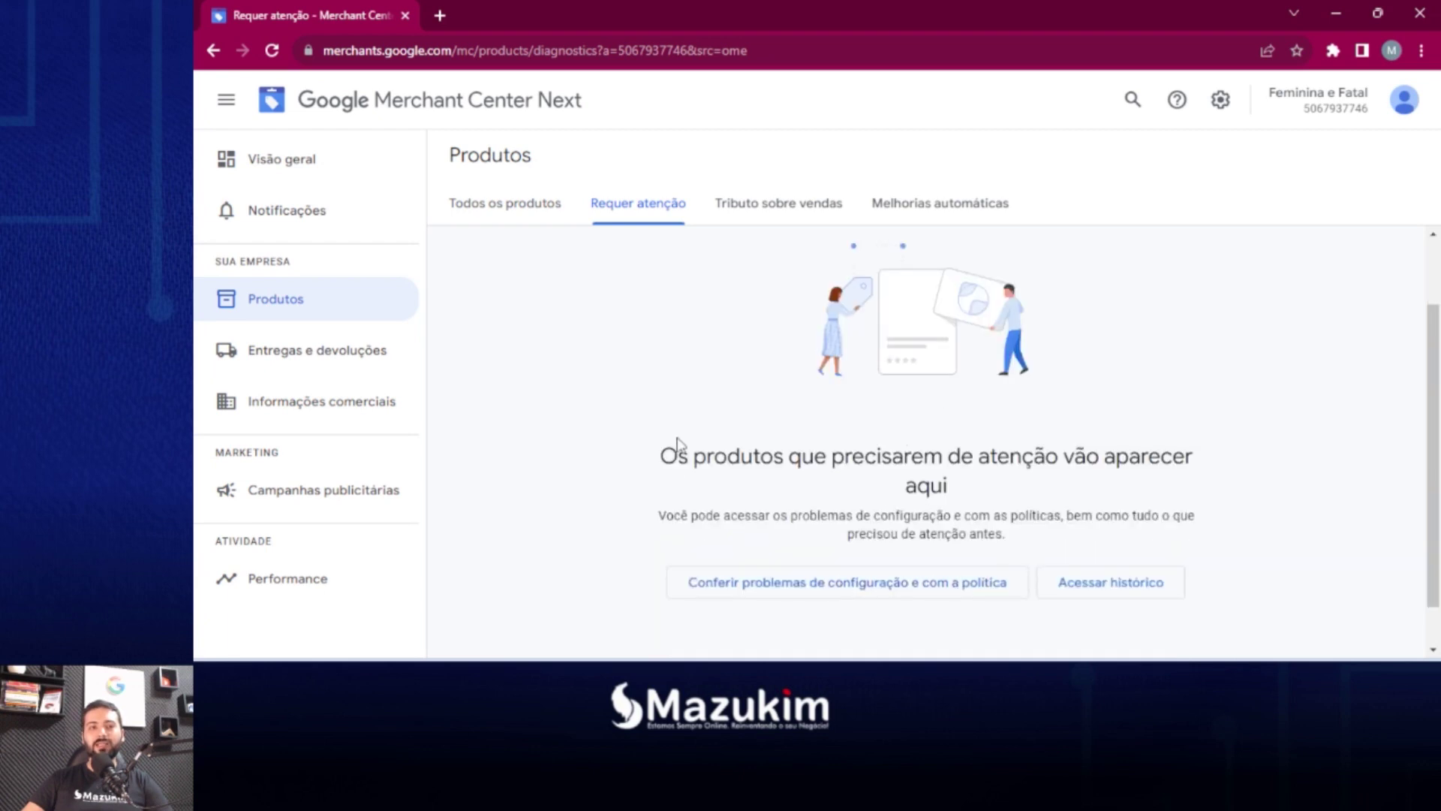
{"action": "scroll", "coordinate": [861, 450], "scroll_direction": "up", "scroll_amount": 2}
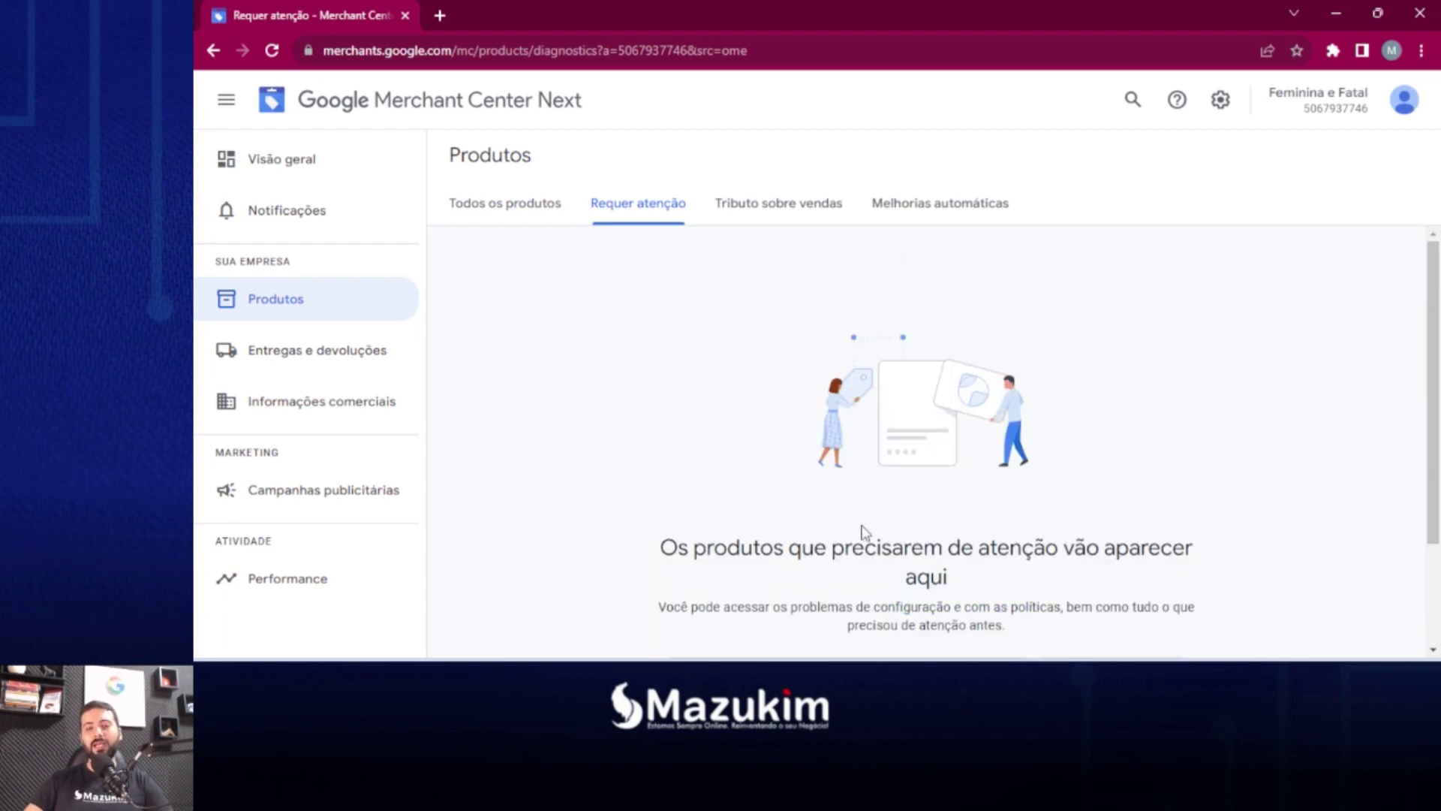
Switch back to Google Ads and start a new campaign with the Vendas objective.
{"action": "mouse_move", "coordinate": [979, 672]}
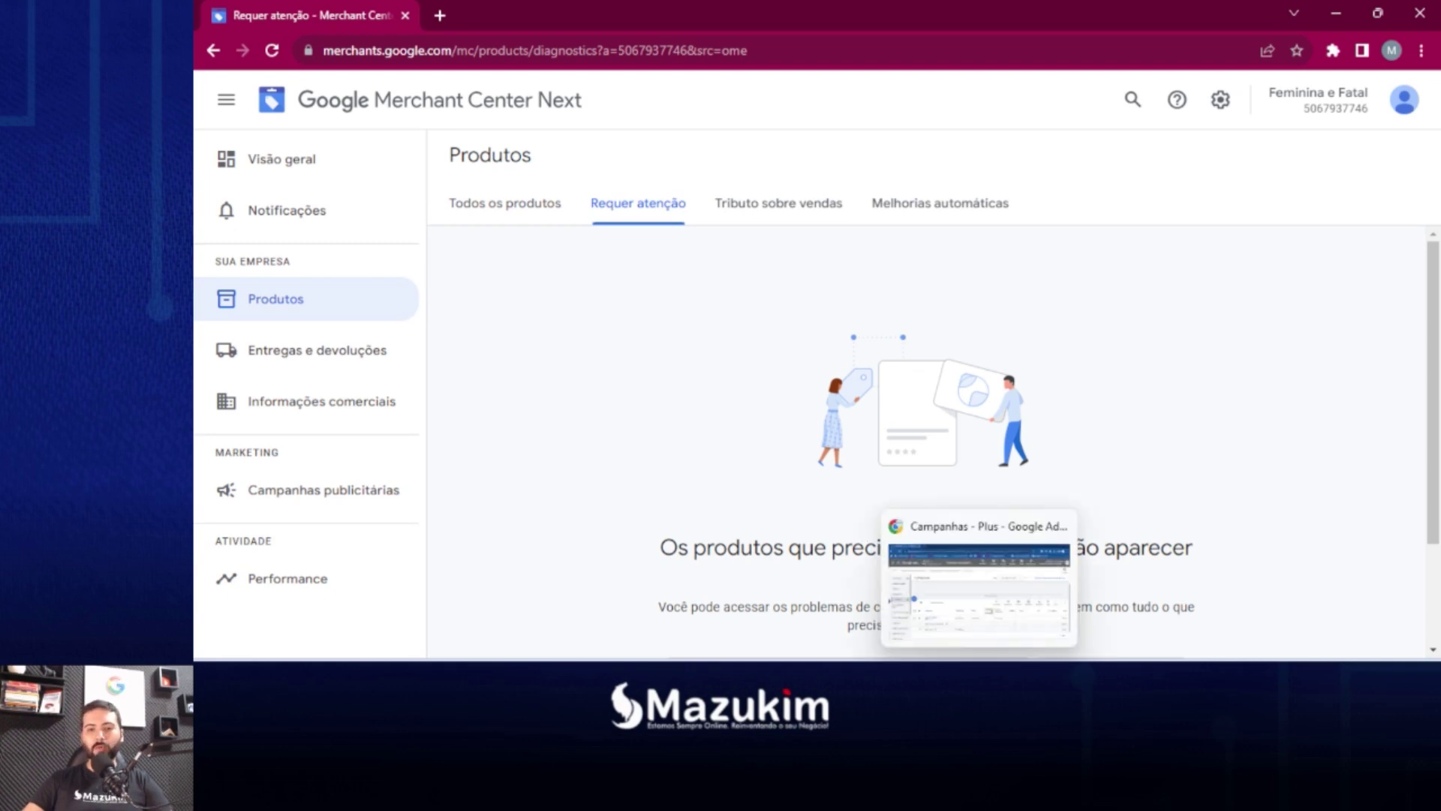
{"action": "left_click", "coordinate": [975, 634]}
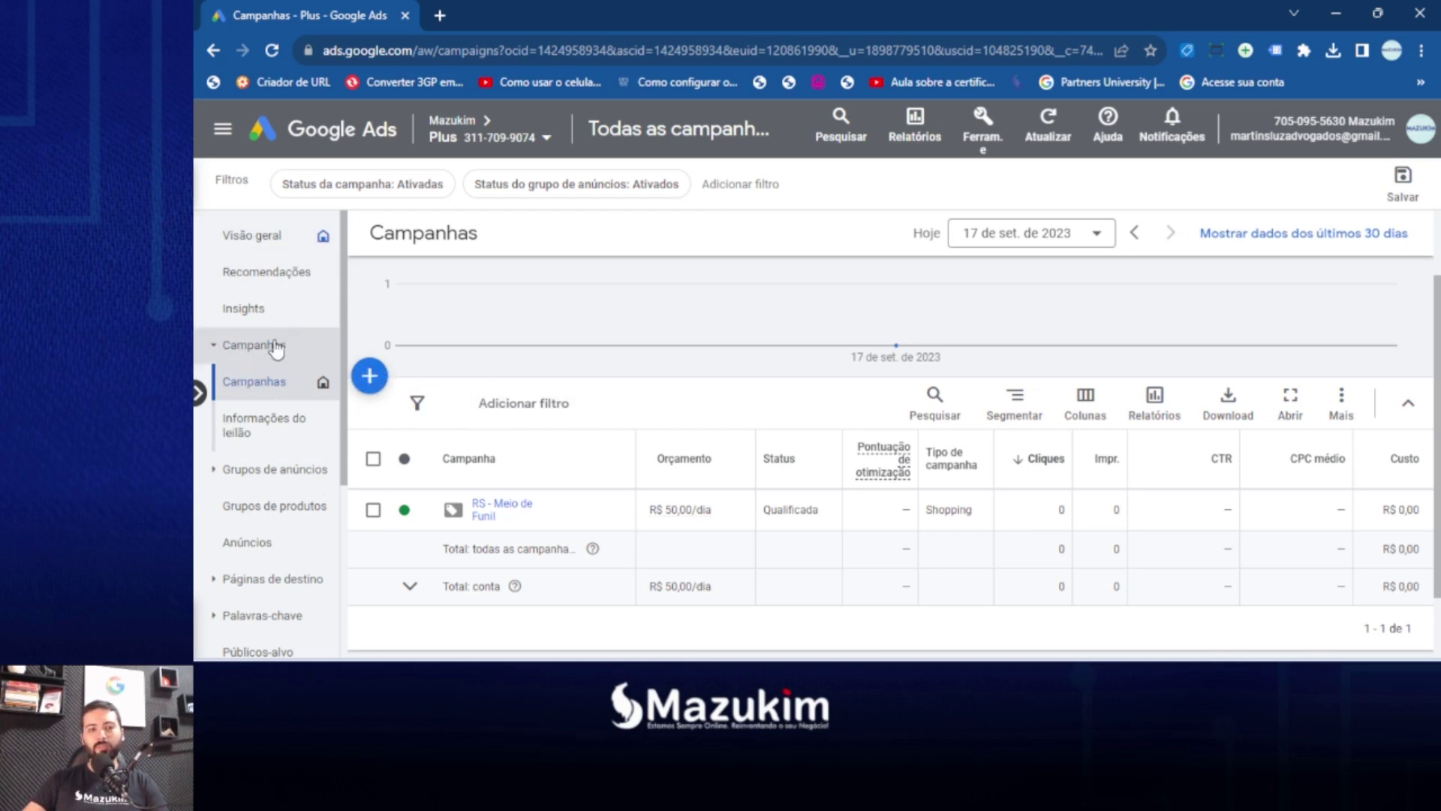
{"action": "left_click", "coordinate": [370, 379]}
{"action": "left_click", "coordinate": [457, 387]}
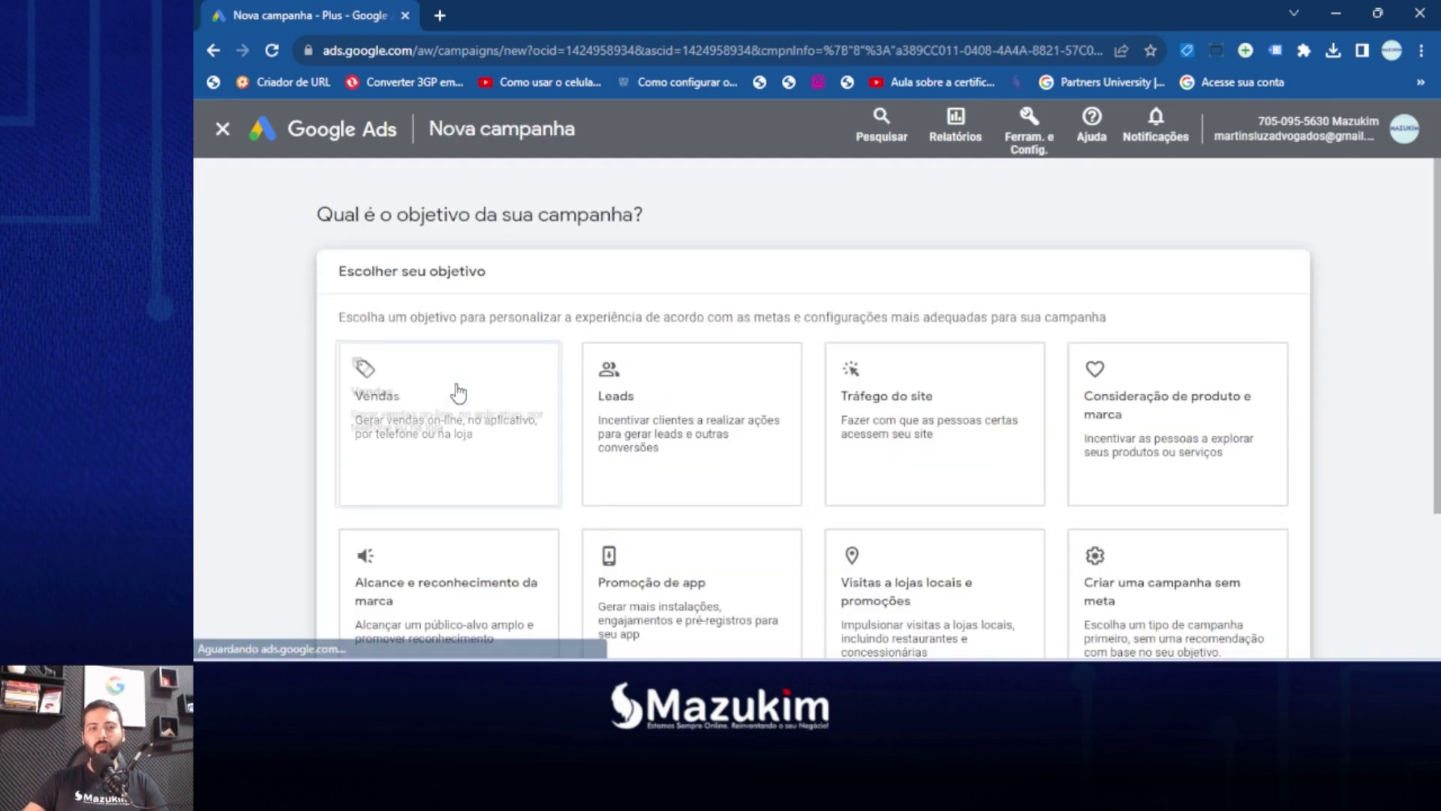
{"action": "scroll", "coordinate": [1130, 467], "scroll_direction": "down", "scroll_amount": 1}
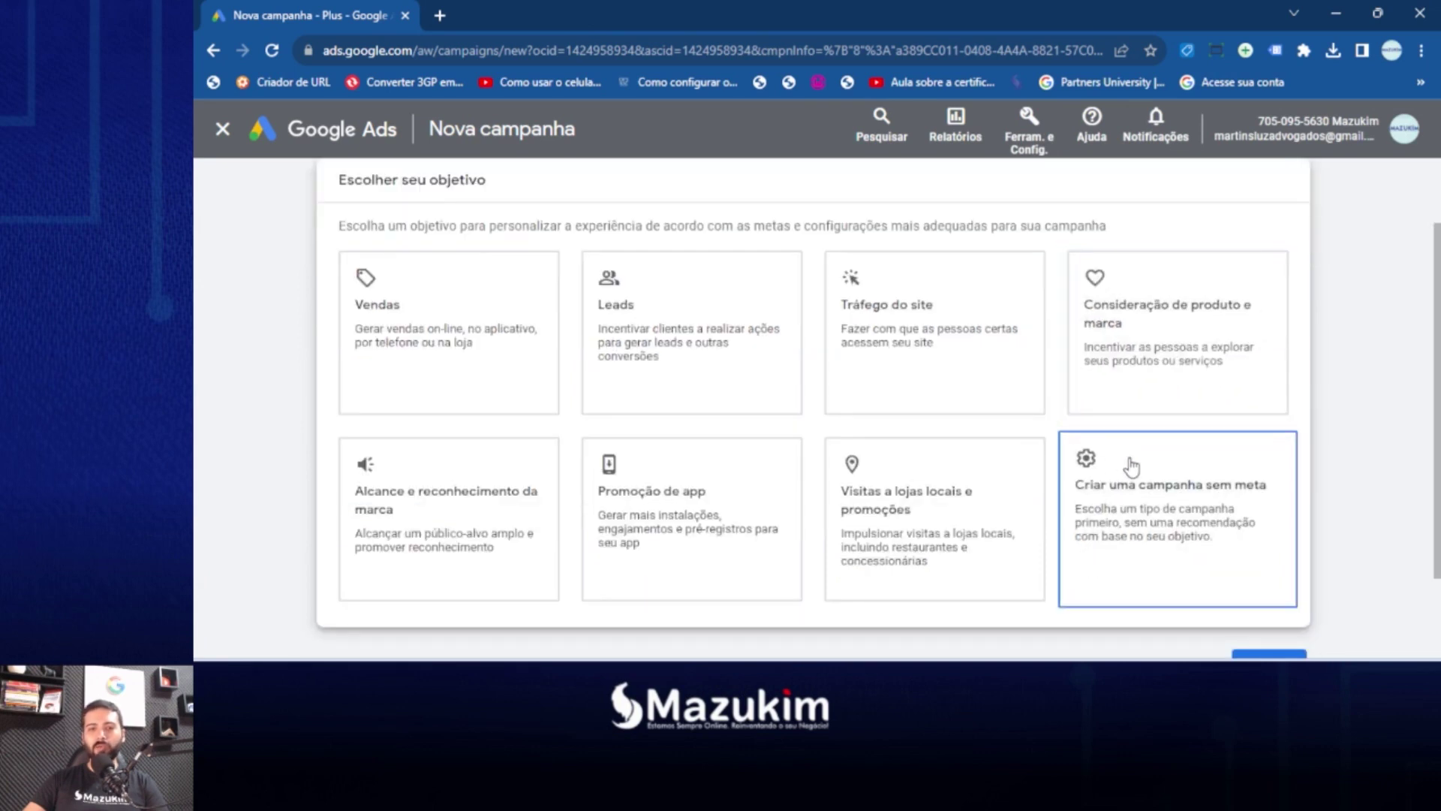
{"action": "left_click", "coordinate": [1097, 527]}
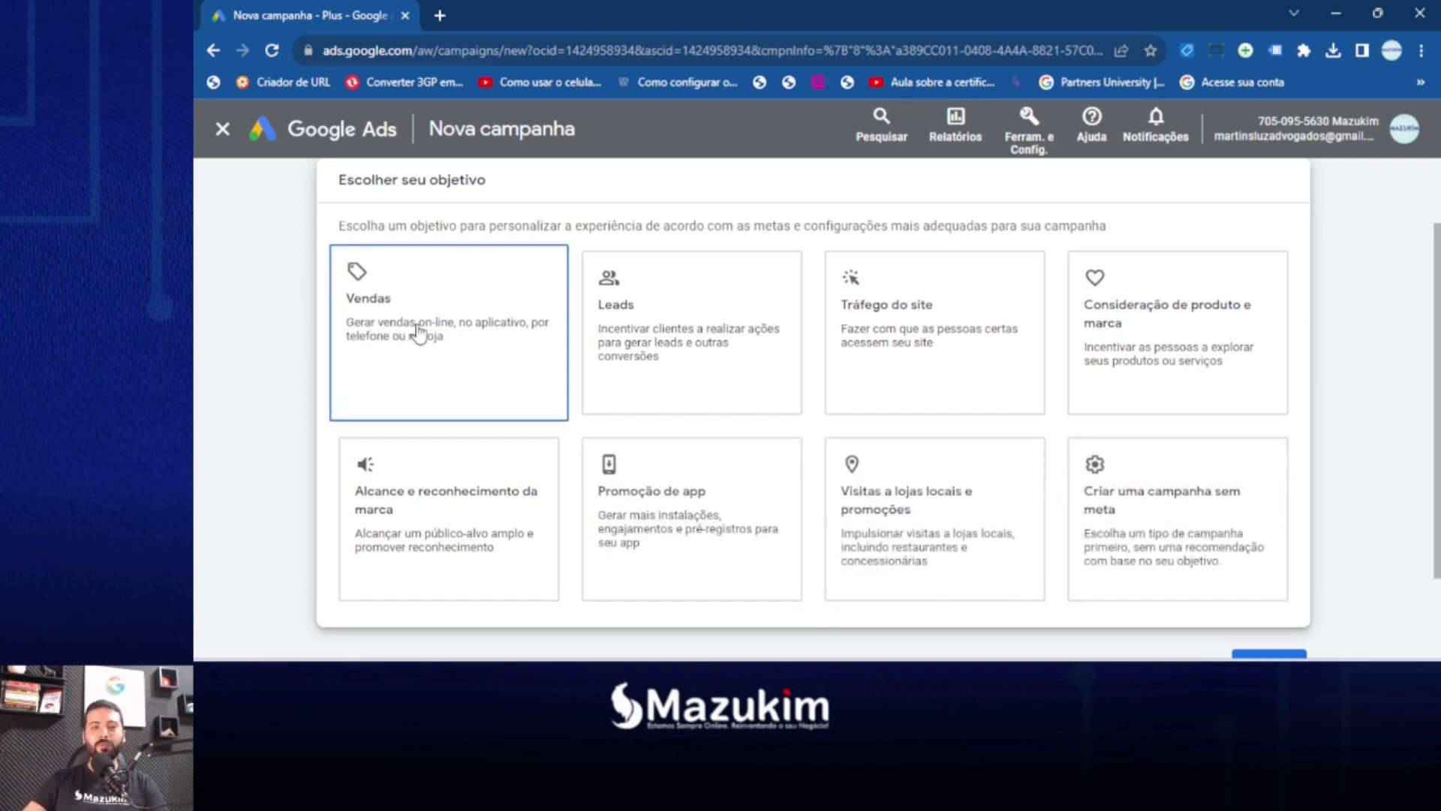
Choose Performance Max as the campaign type.
{"action": "scroll", "coordinate": [418, 331], "scroll_direction": "down", "scroll_amount": 4}
{"action": "scroll", "coordinate": [418, 330], "scroll_direction": "down", "scroll_amount": 3}
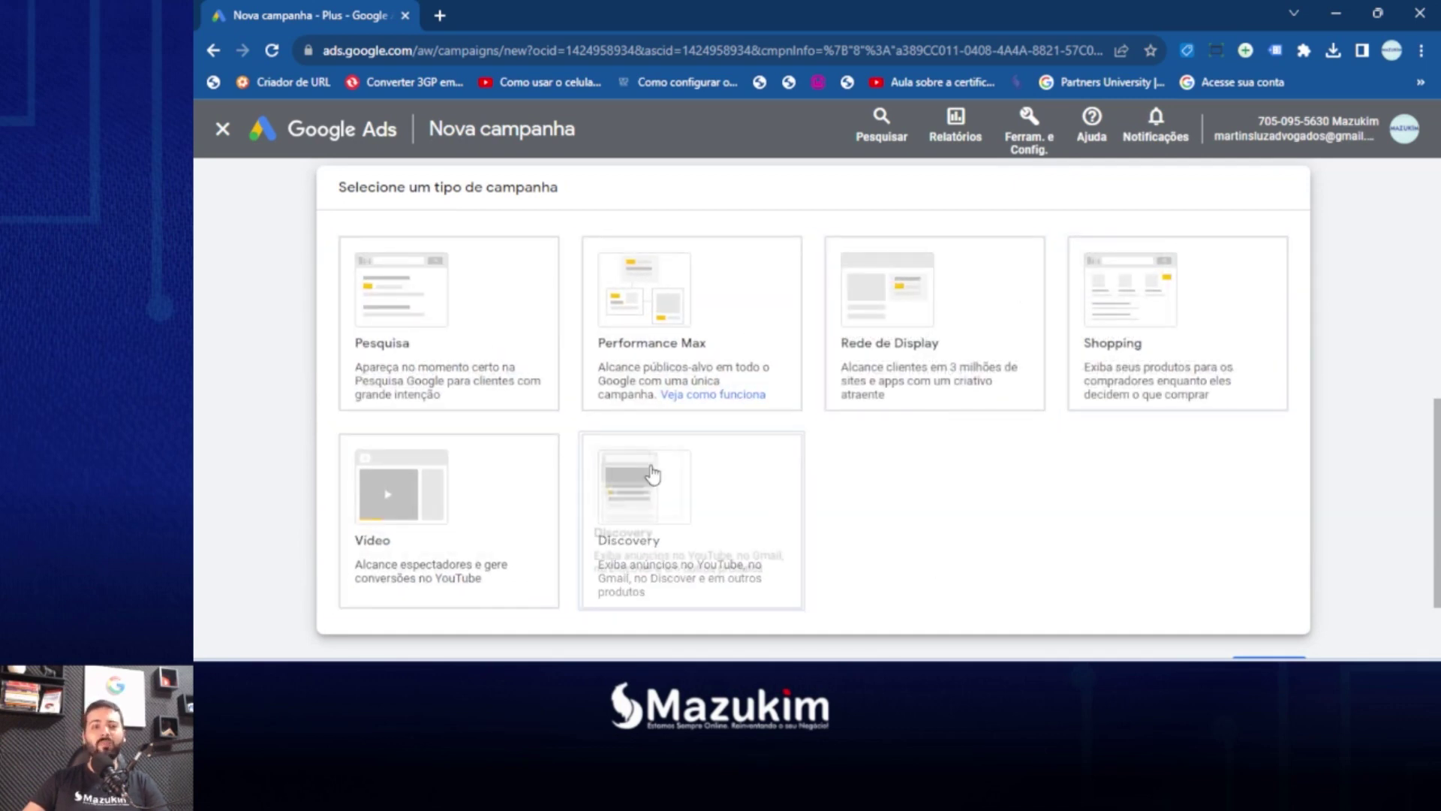
{"action": "left_click", "coordinate": [701, 358]}
{"action": "left_click", "coordinate": [842, 331]}
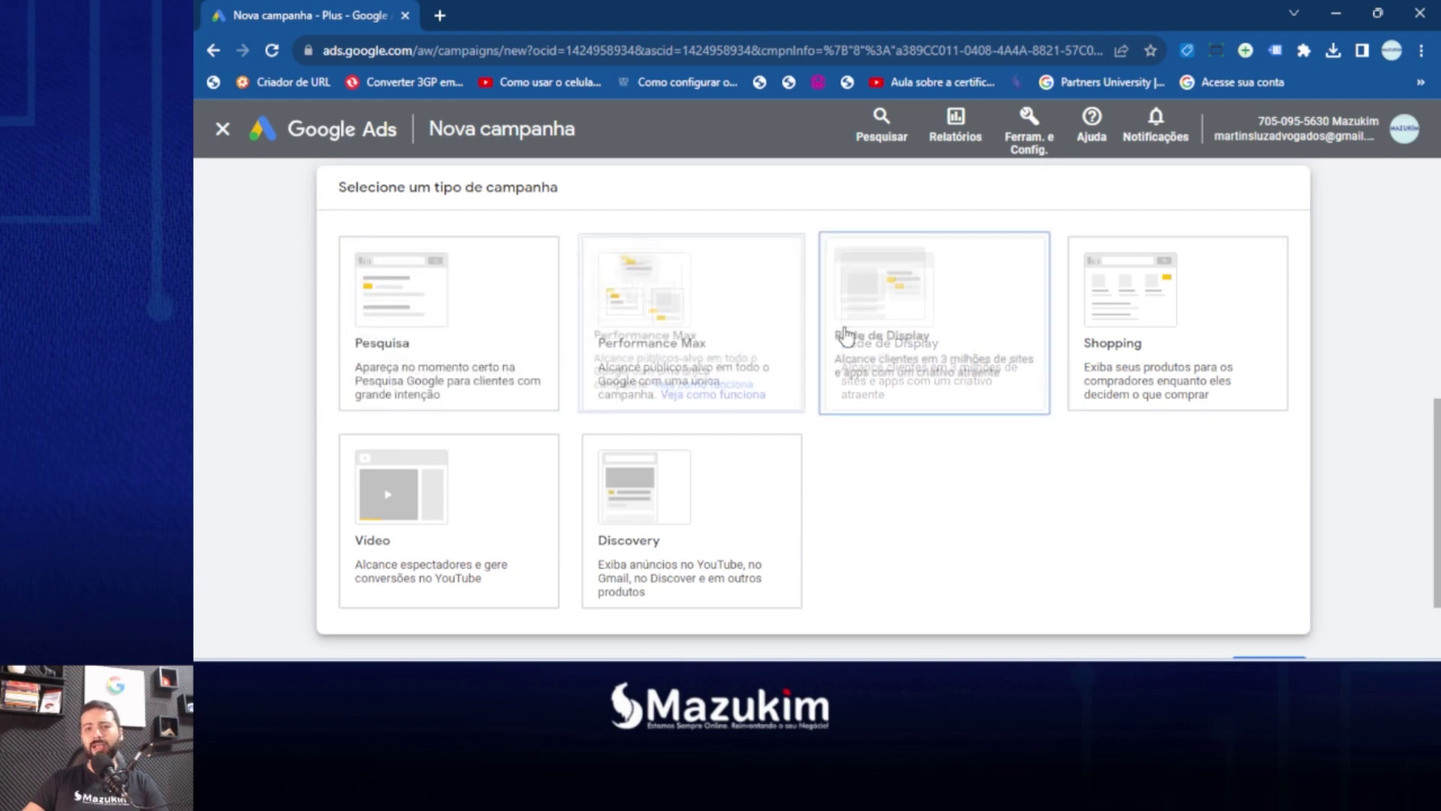
{"action": "left_click", "coordinate": [635, 288]}
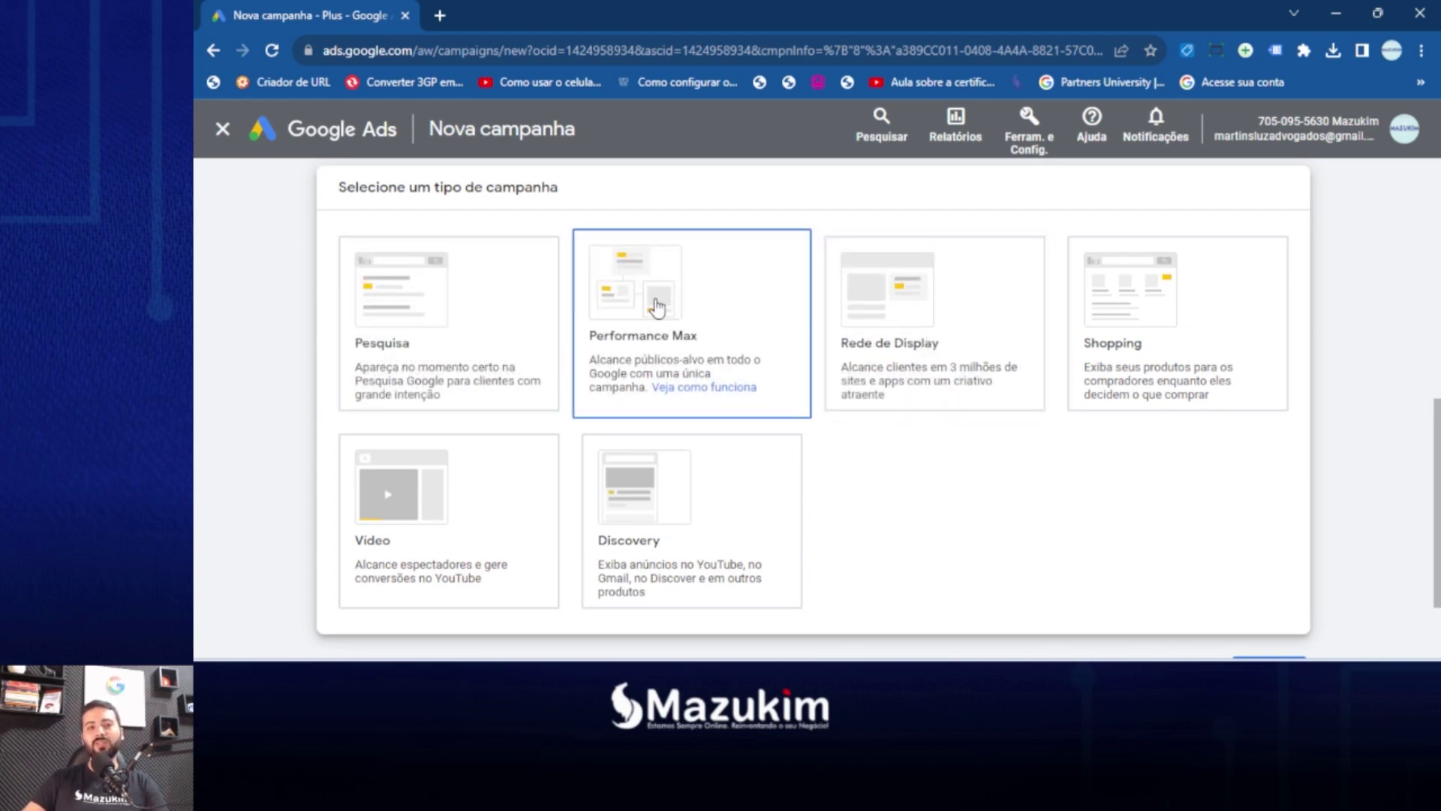
Expand the list of sales conversion goals and select Compra.
{"action": "scroll", "coordinate": [656, 306], "scroll_direction": "down", "scroll_amount": 5}
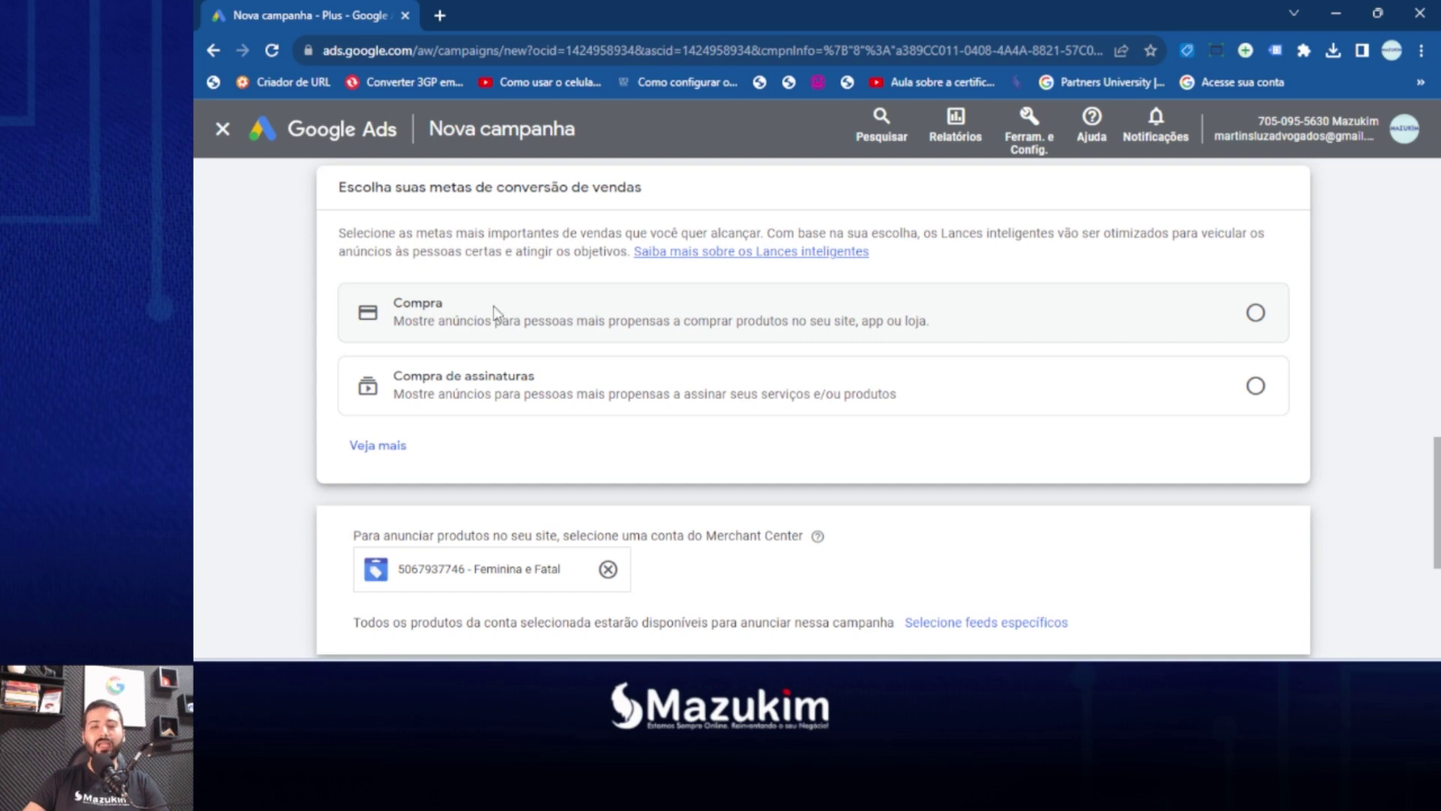
{"action": "left_click", "coordinate": [366, 449]}
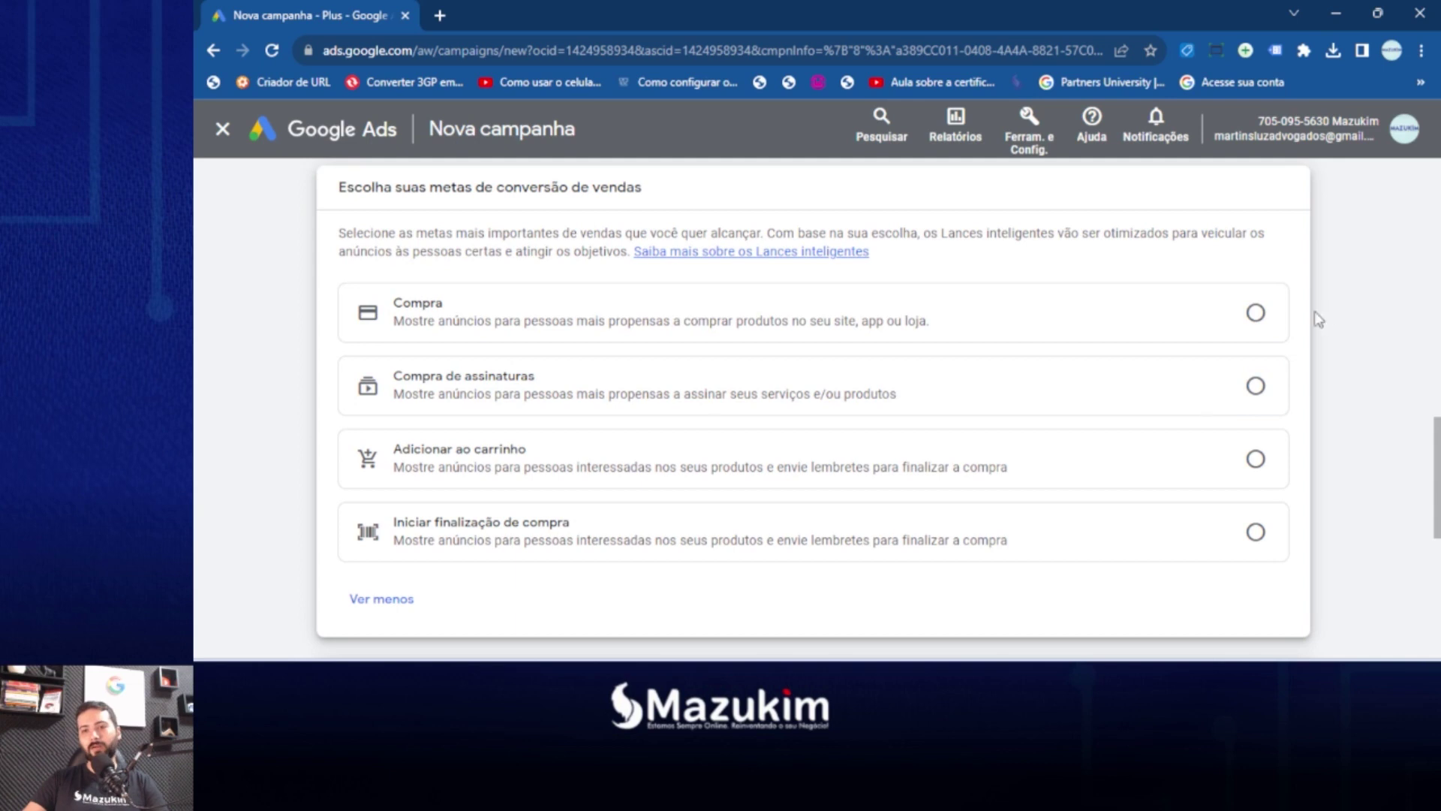
{"action": "left_click", "coordinate": [1256, 315]}
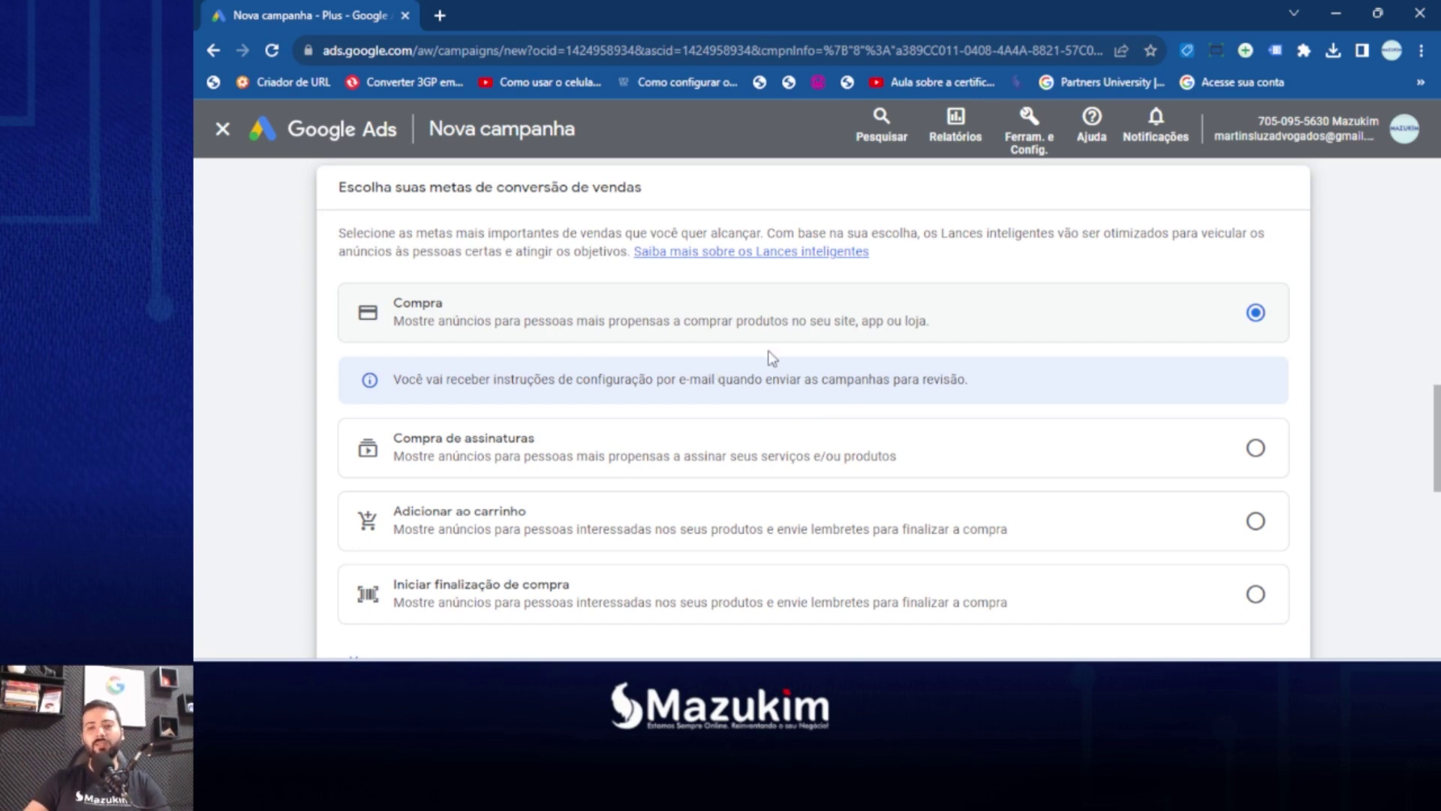
Name the campaign "PFM - Meio de Funil".
{"action": "scroll", "coordinate": [731, 353], "scroll_direction": "down", "scroll_amount": 6}
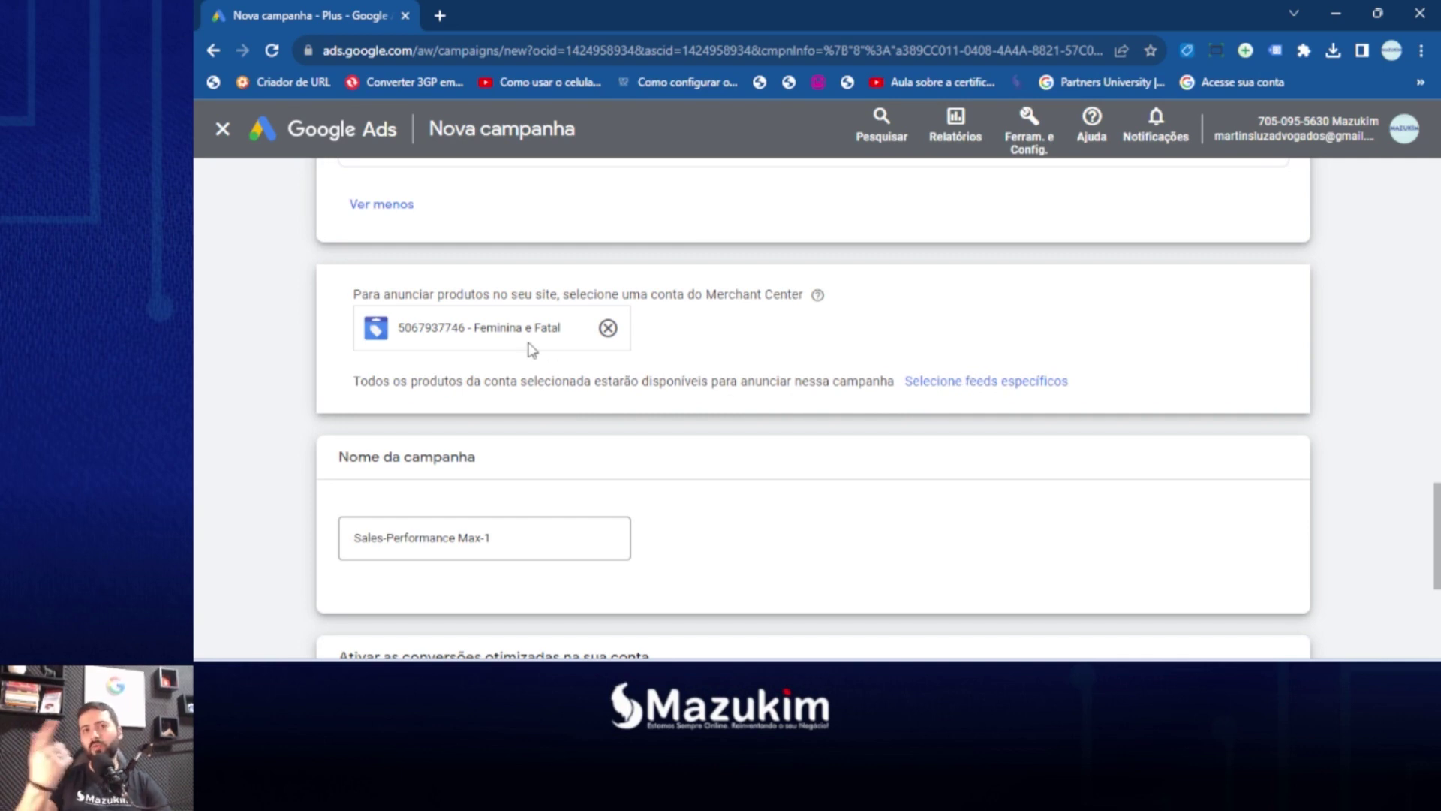
{"action": "scroll", "coordinate": [531, 349], "scroll_direction": "down", "scroll_amount": 2}
{"action": "left_click", "coordinate": [515, 364]}
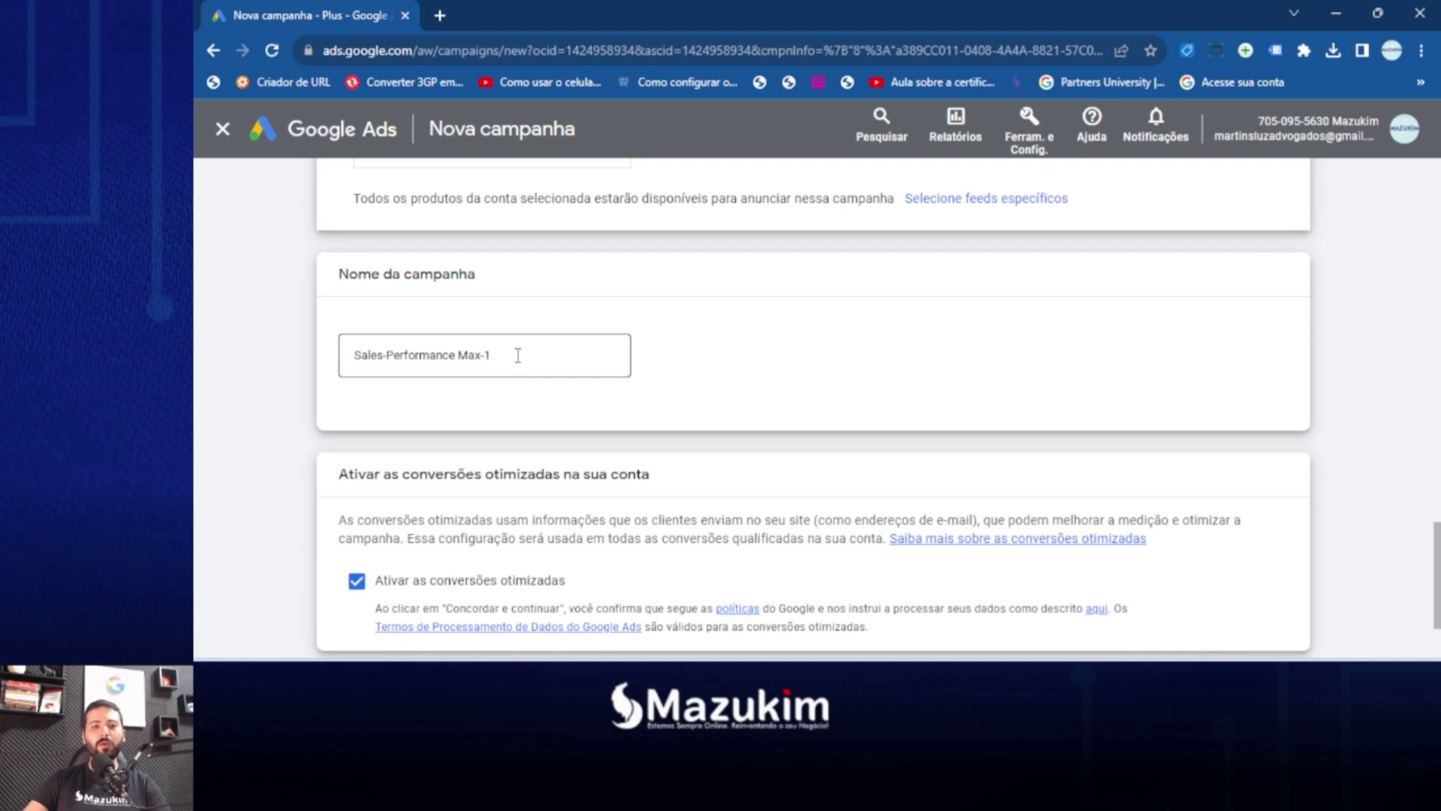
{"action": "triple_click", "coordinate": [520, 359]}
{"action": "type", "text": "P"}
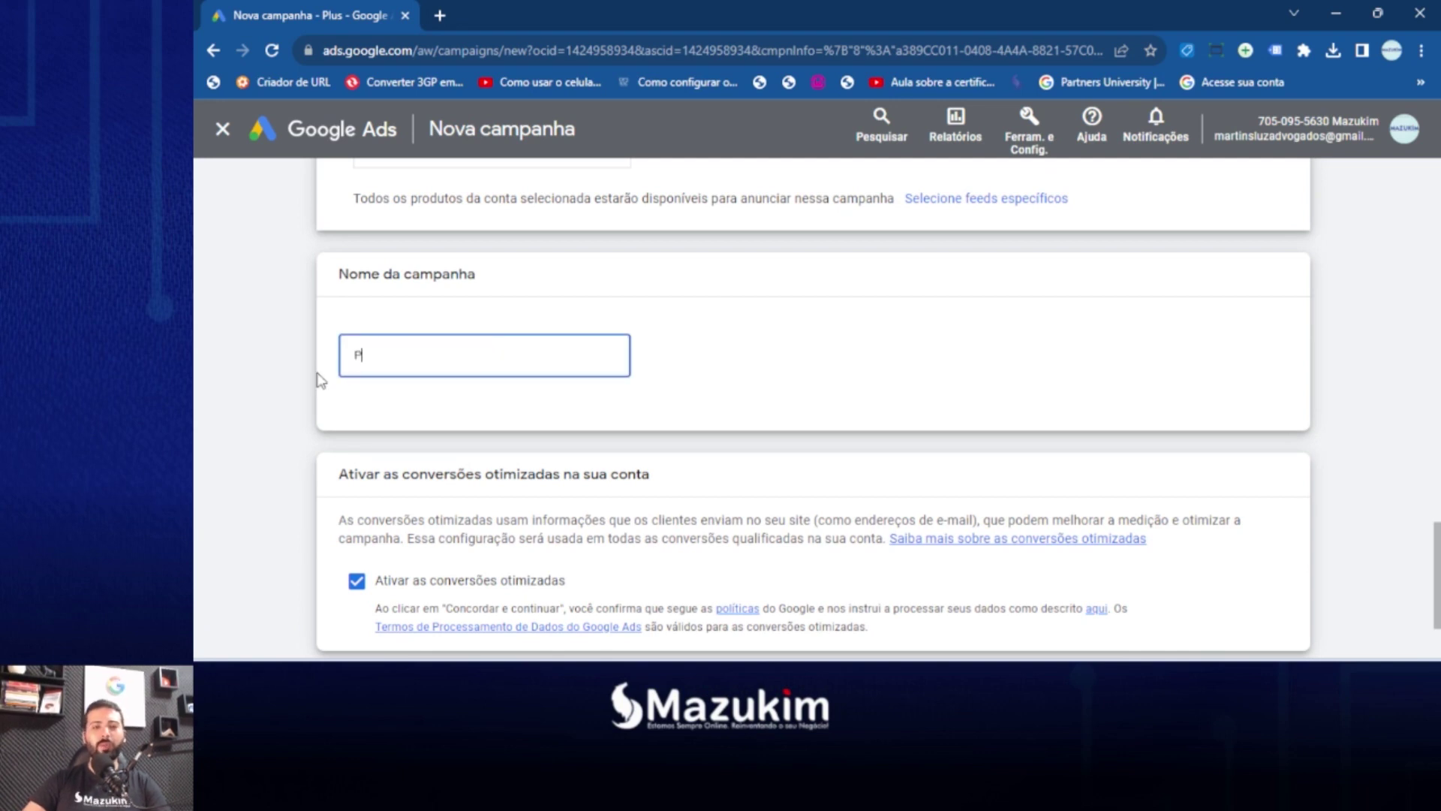
{"action": "type", "text": "FM - "}
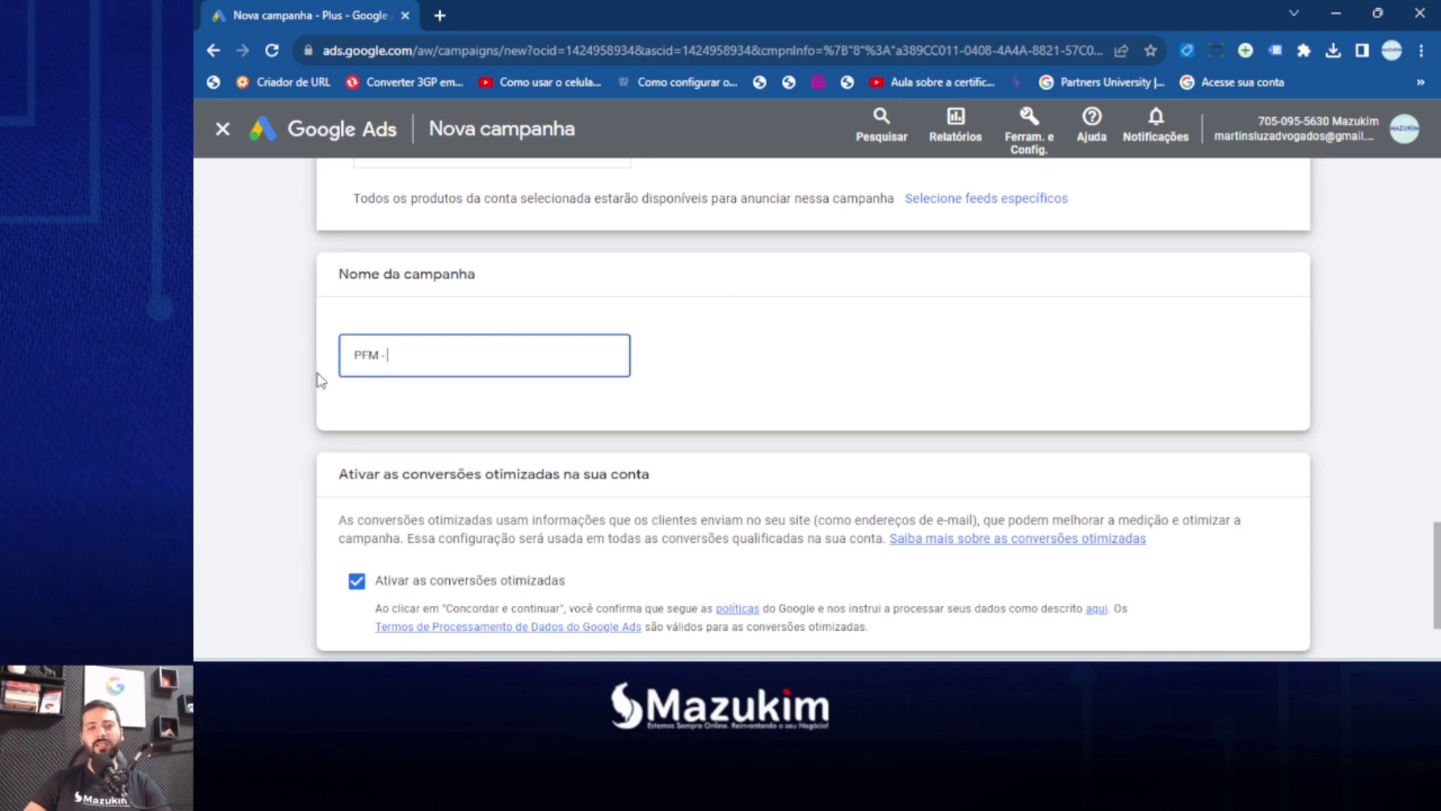
{"action": "type", "text": "Meio de Funil"}
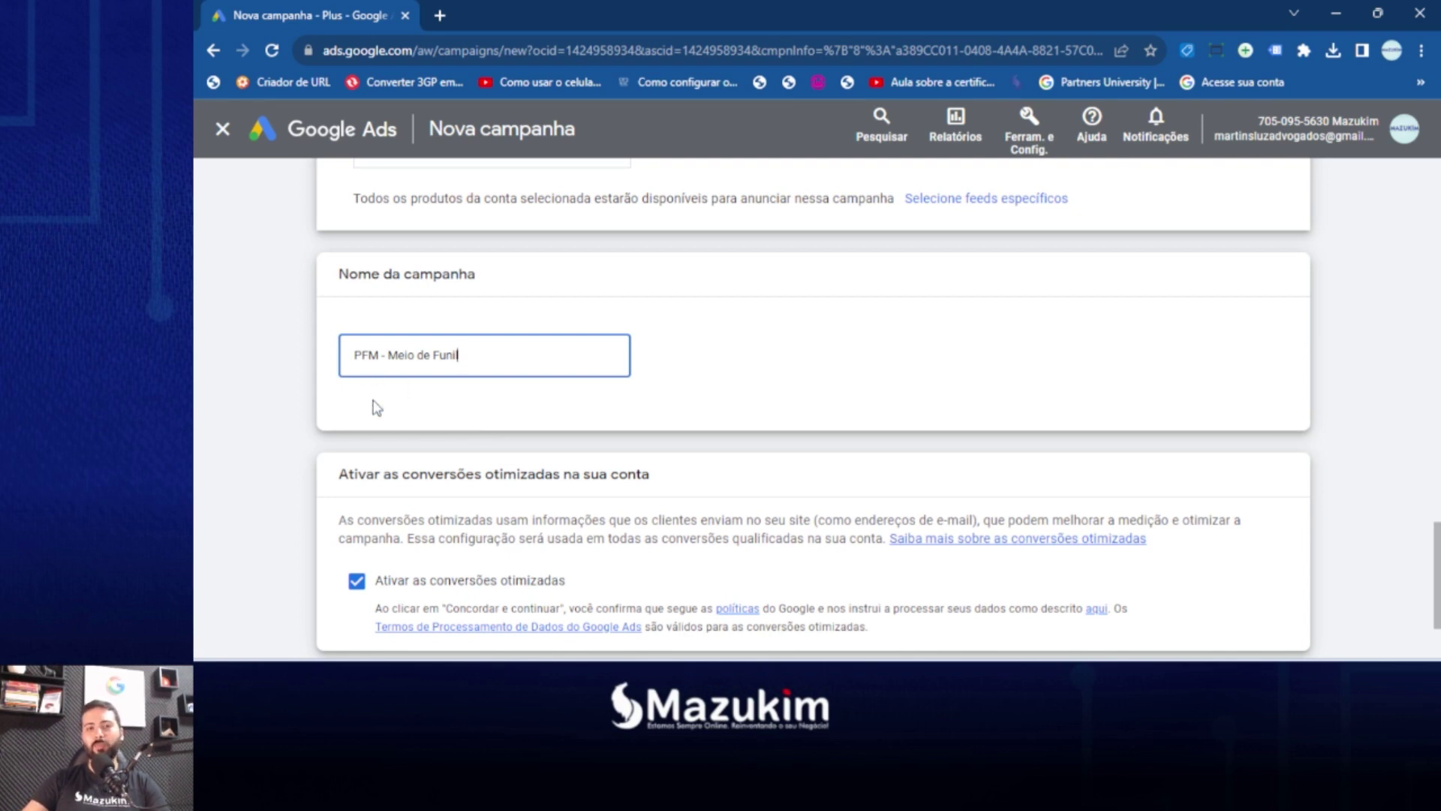
{"action": "left_click", "coordinate": [461, 399]}
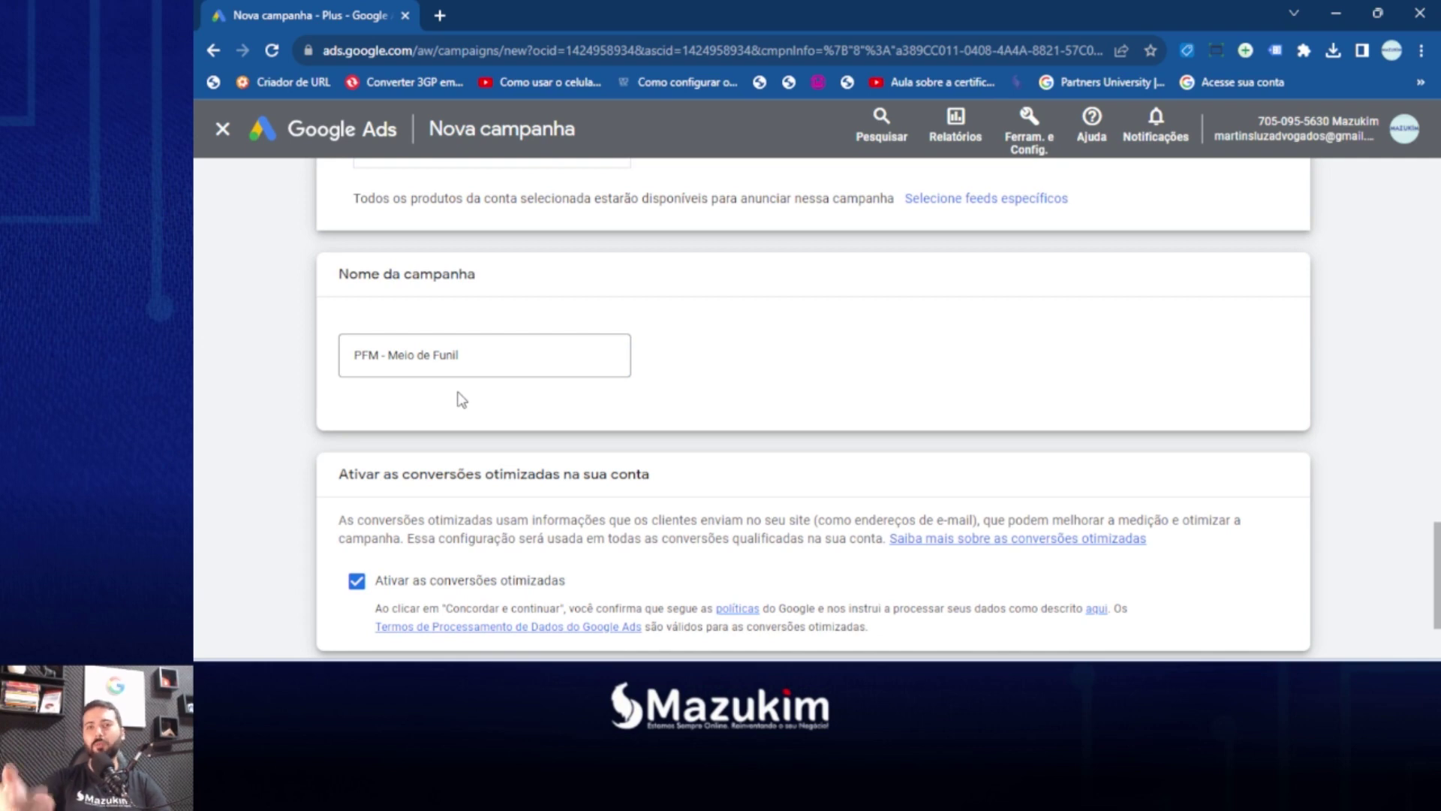
Agree to the optimized conversions terms, keeping them enabled, and continue to the campaign's bidding settings.
{"action": "scroll", "coordinate": [461, 399], "scroll_direction": "down", "scroll_amount": 2}
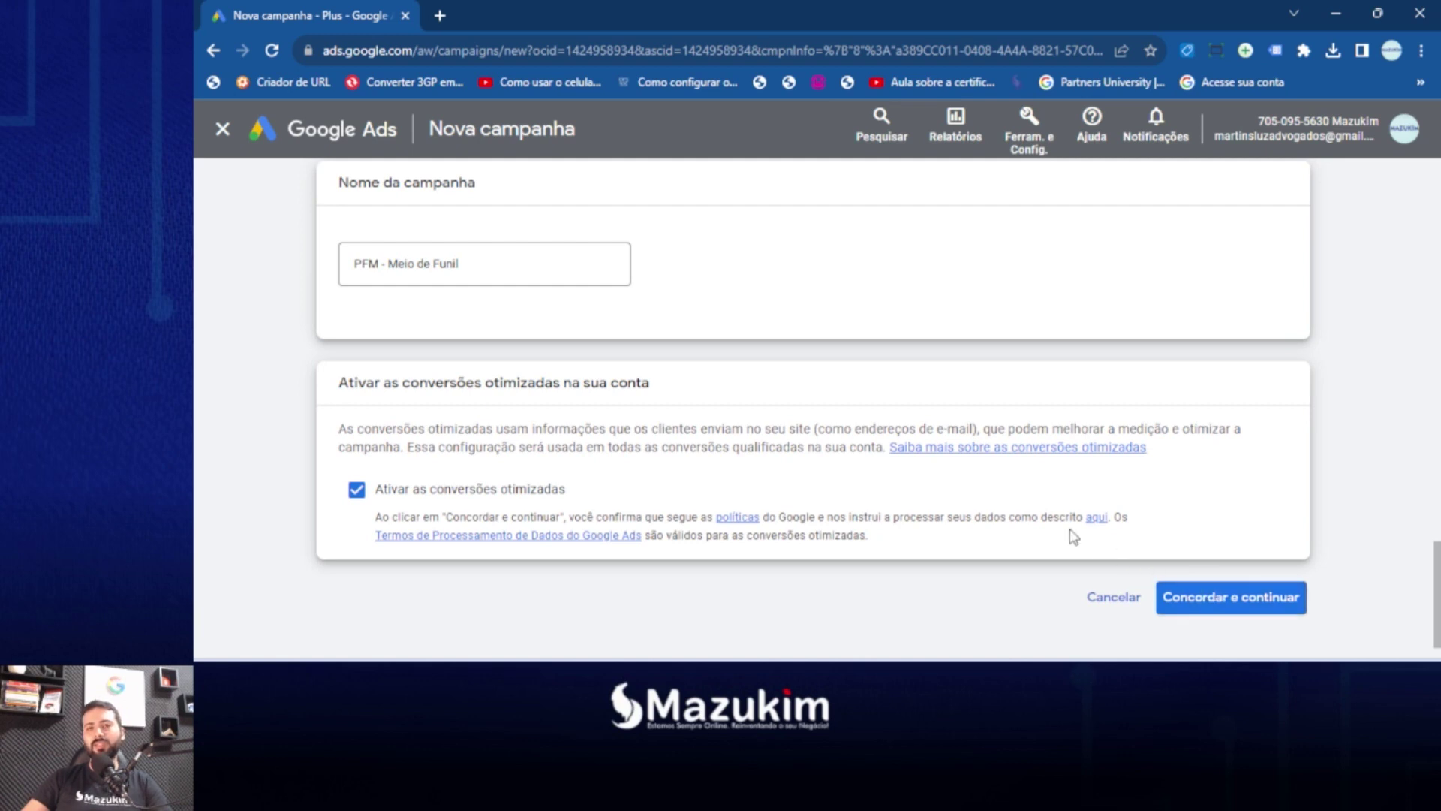
{"action": "left_click", "coordinate": [1236, 612]}
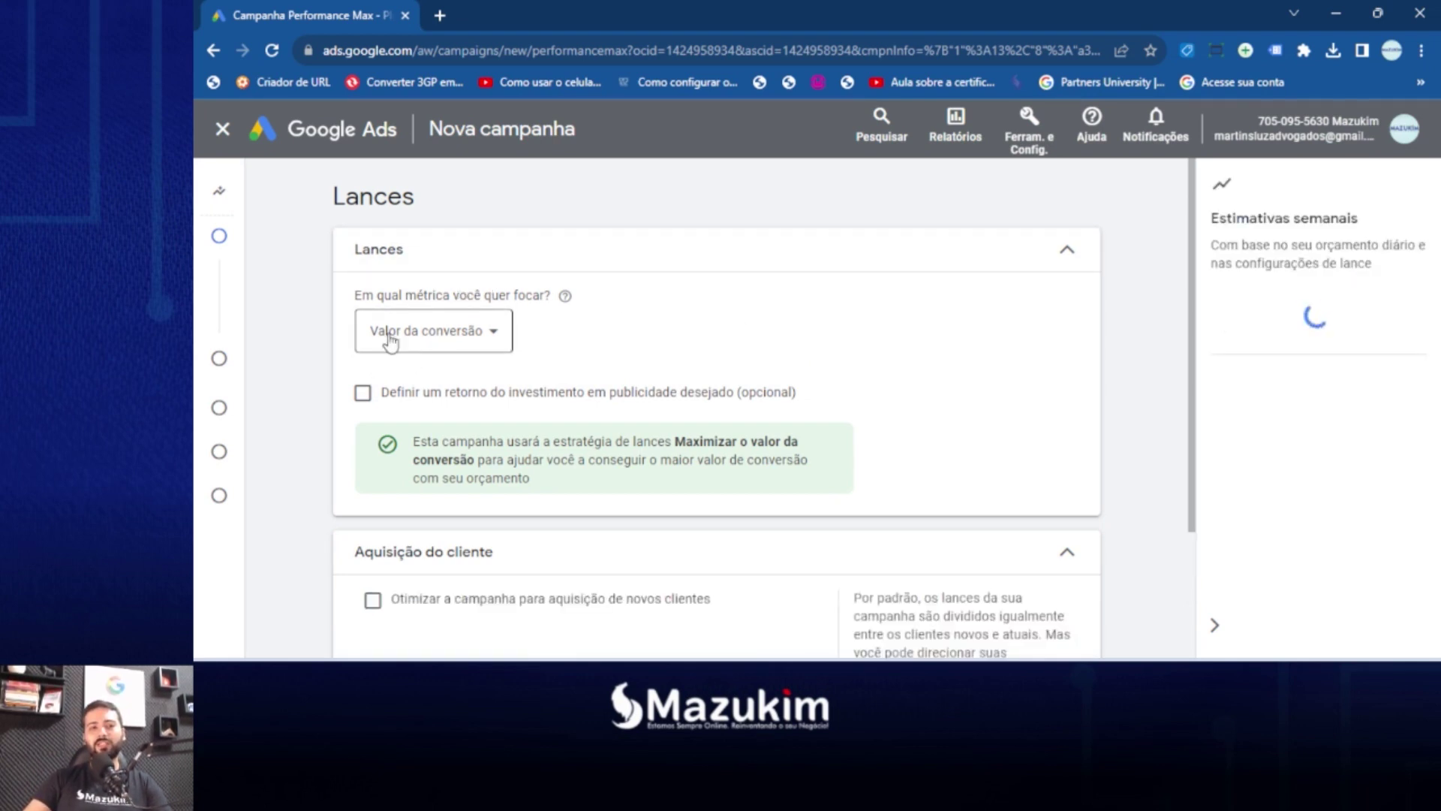
{"action": "scroll", "coordinate": [480, 391], "scroll_direction": "down", "scroll_amount": 3}
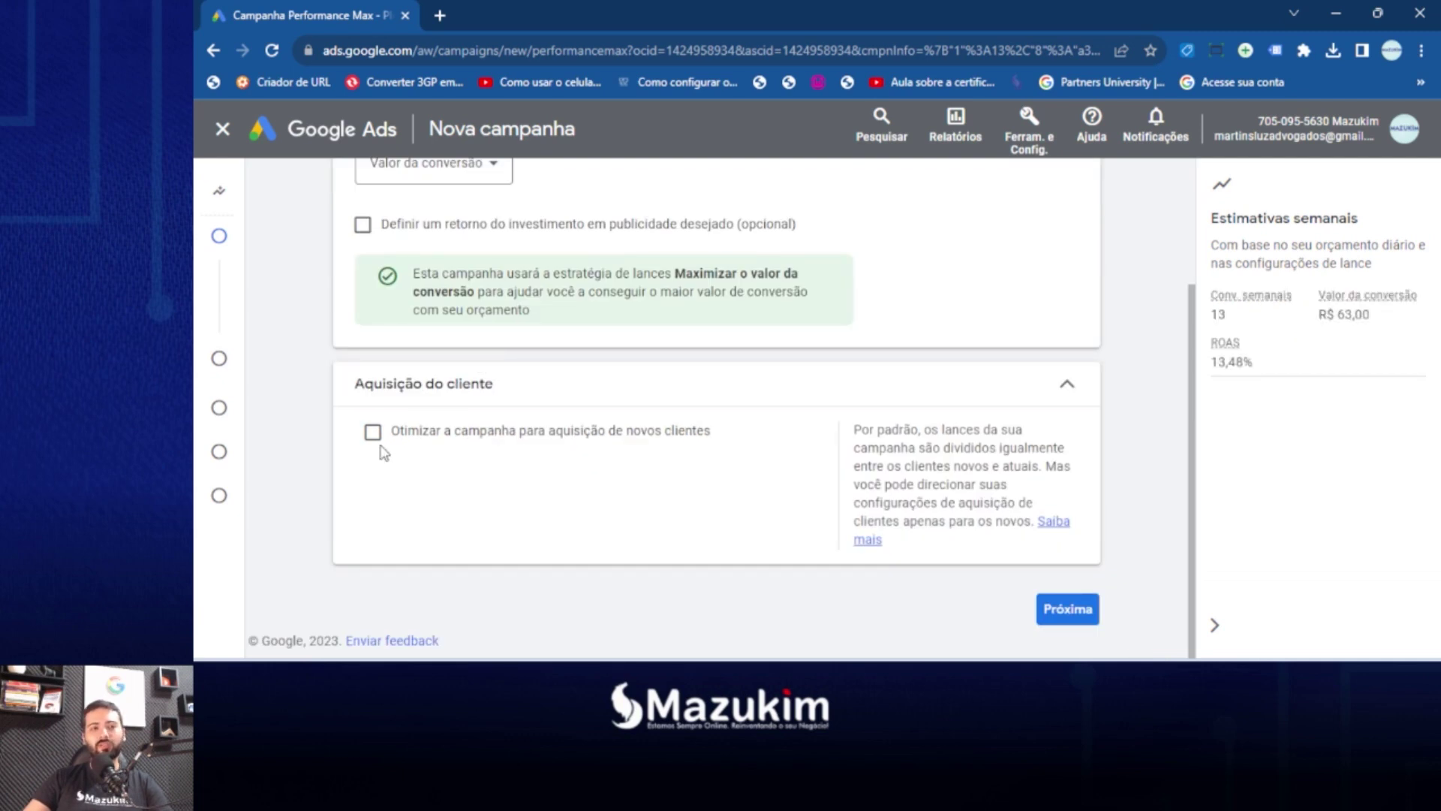
{"action": "scroll", "coordinate": [383, 450], "scroll_direction": "up", "scroll_amount": 3}
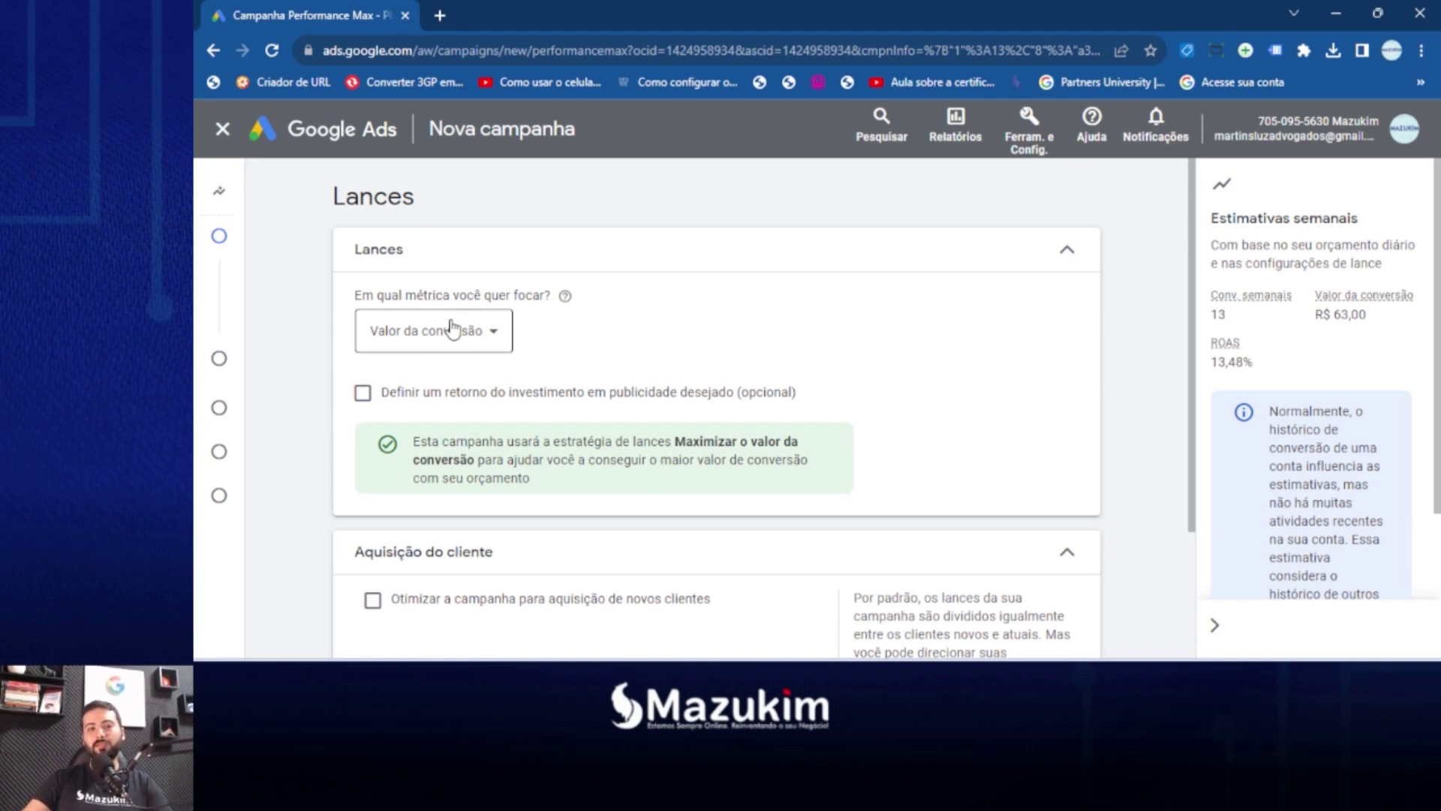
Switch the bidding focus between Conversões and Valor da conversão to compare the optional target each metric offers.
{"action": "left_click", "coordinate": [460, 345]}
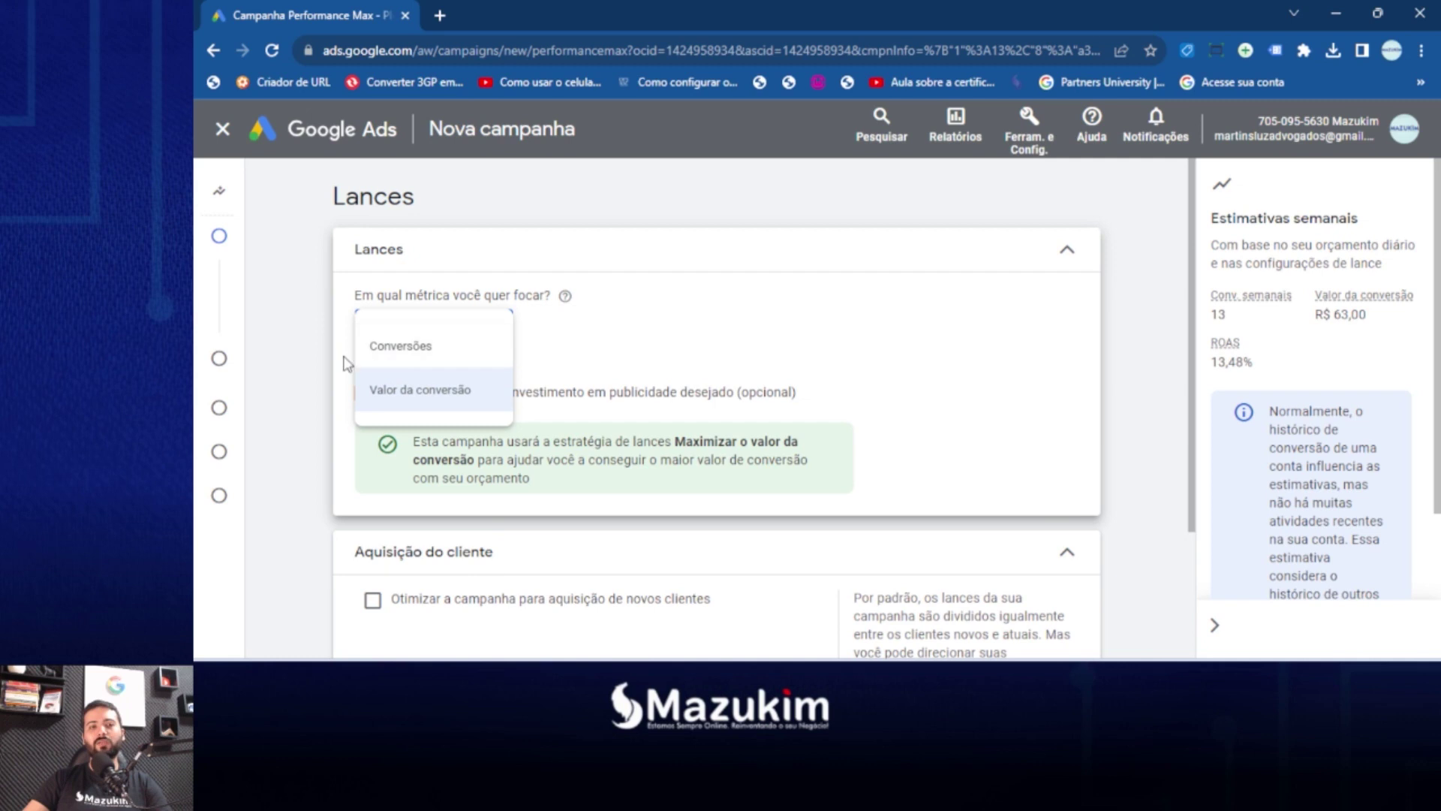
{"action": "left_click", "coordinate": [315, 354]}
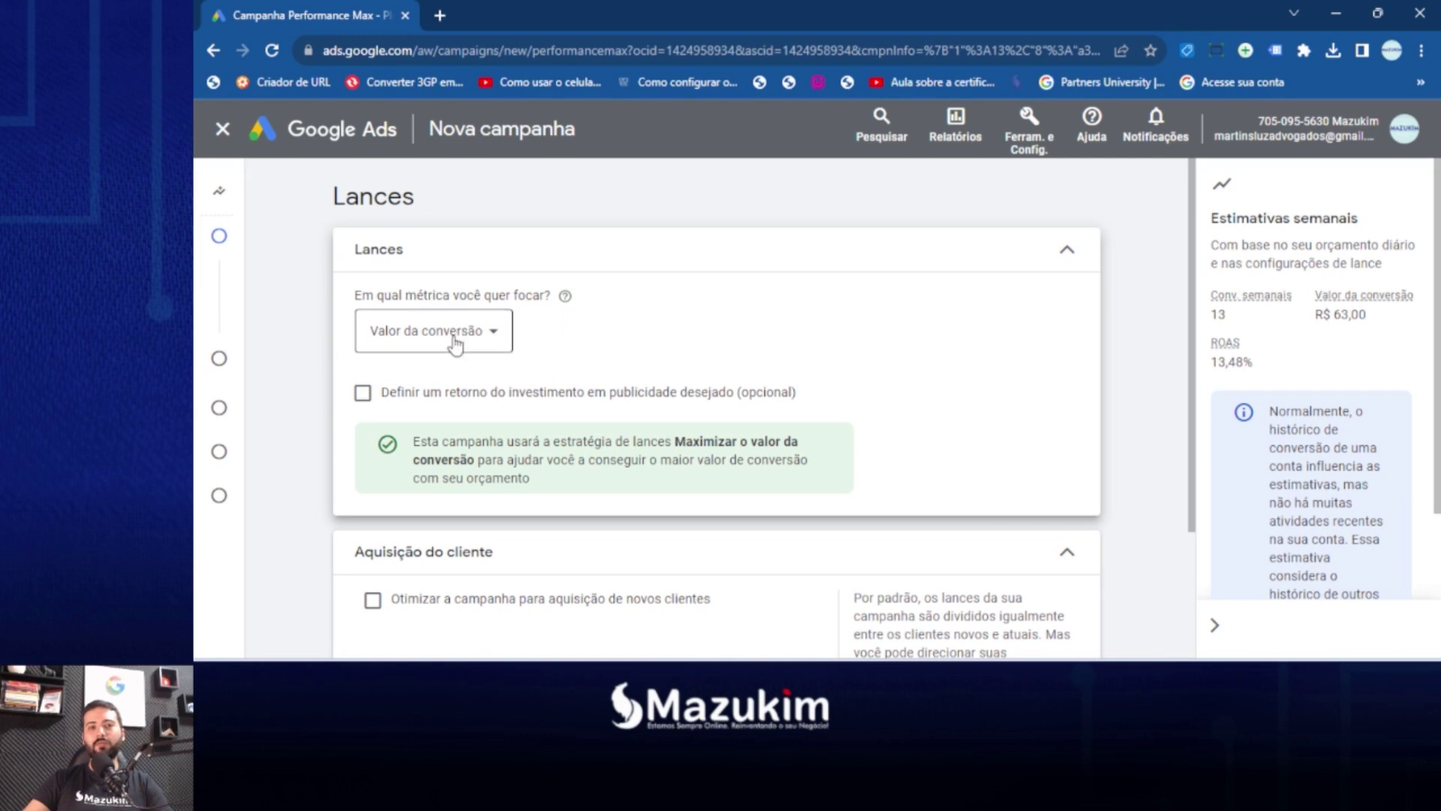
{"action": "left_click", "coordinate": [420, 334]}
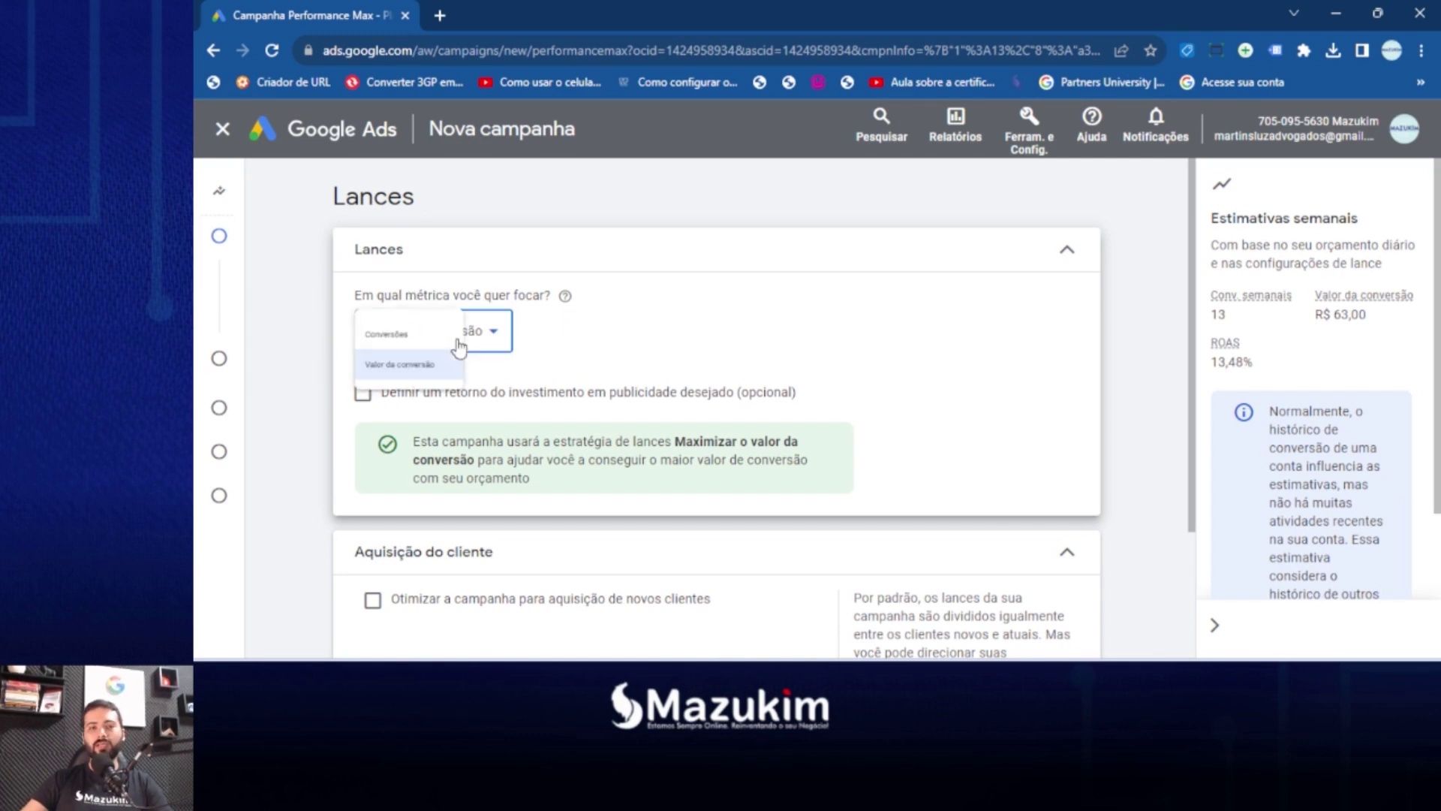
{"action": "left_click", "coordinate": [424, 347]}
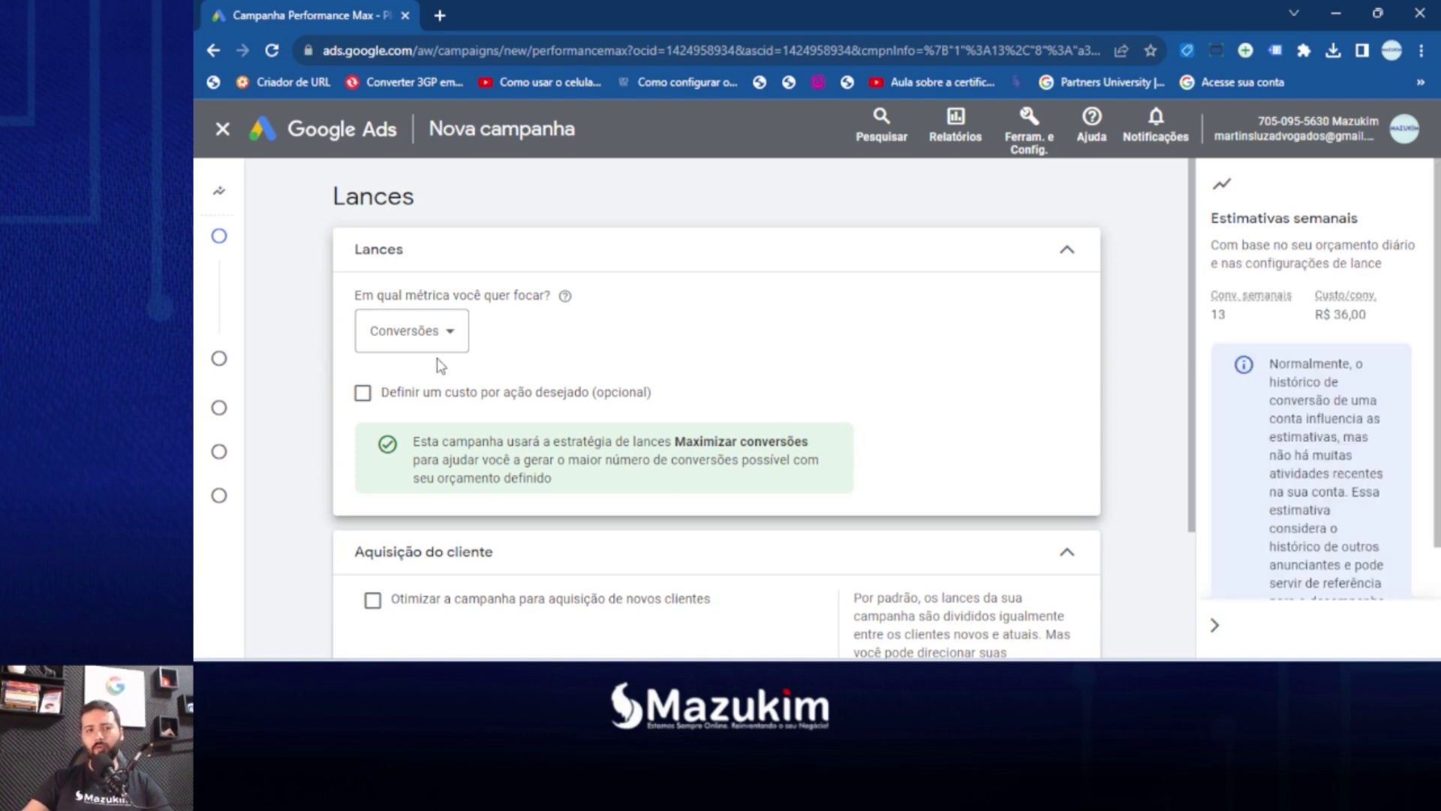
{"action": "left_click", "coordinate": [439, 332]}
{"action": "left_click", "coordinate": [409, 388]}
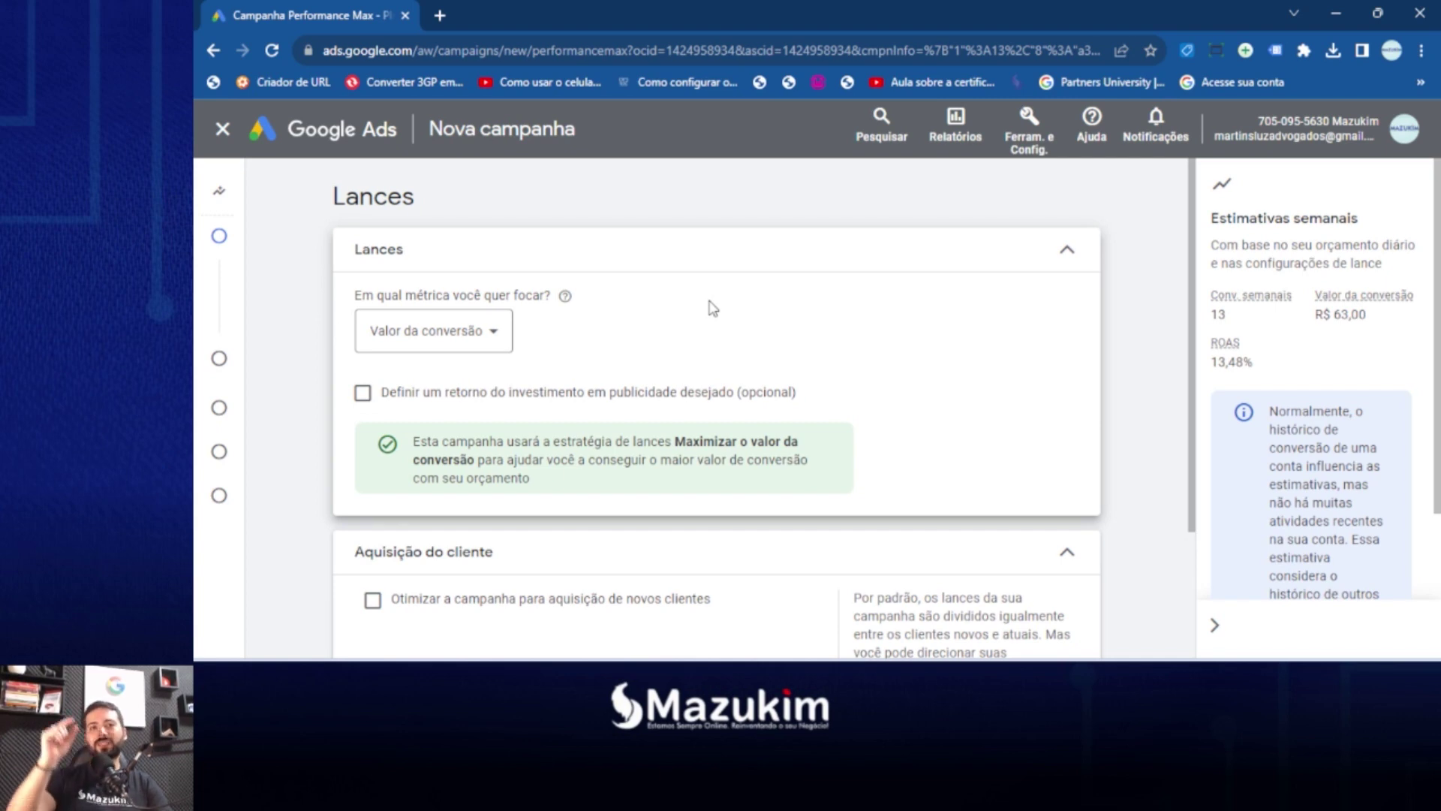
{"action": "left_click", "coordinate": [448, 331]}
{"action": "left_click", "coordinate": [293, 349]}
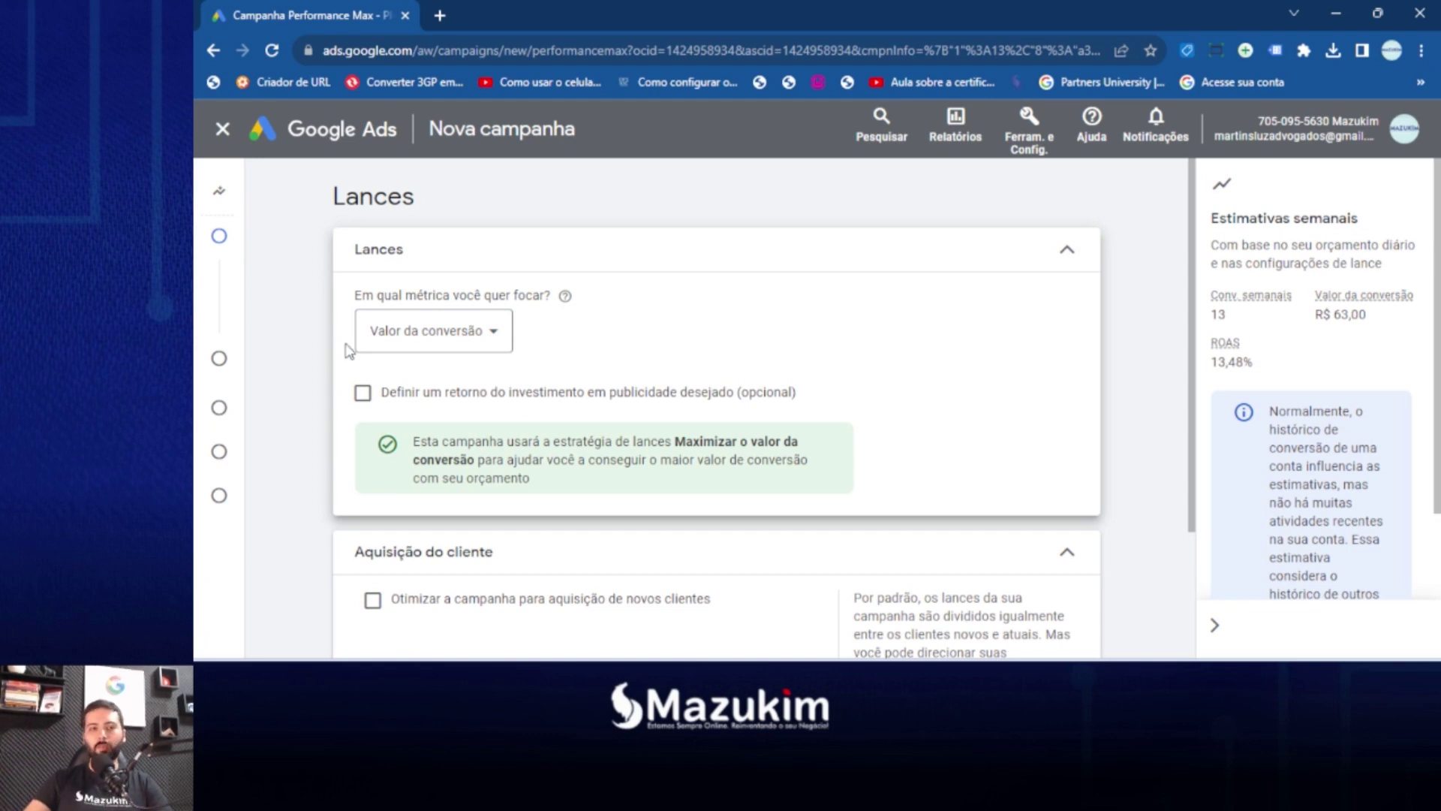
{"action": "scroll", "coordinate": [396, 323], "scroll_direction": "down", "scroll_amount": 2}
{"action": "scroll", "coordinate": [411, 283], "scroll_direction": "up", "scroll_amount": 2}
{"action": "left_click", "coordinate": [443, 331]}
{"action": "left_click", "coordinate": [405, 344]}
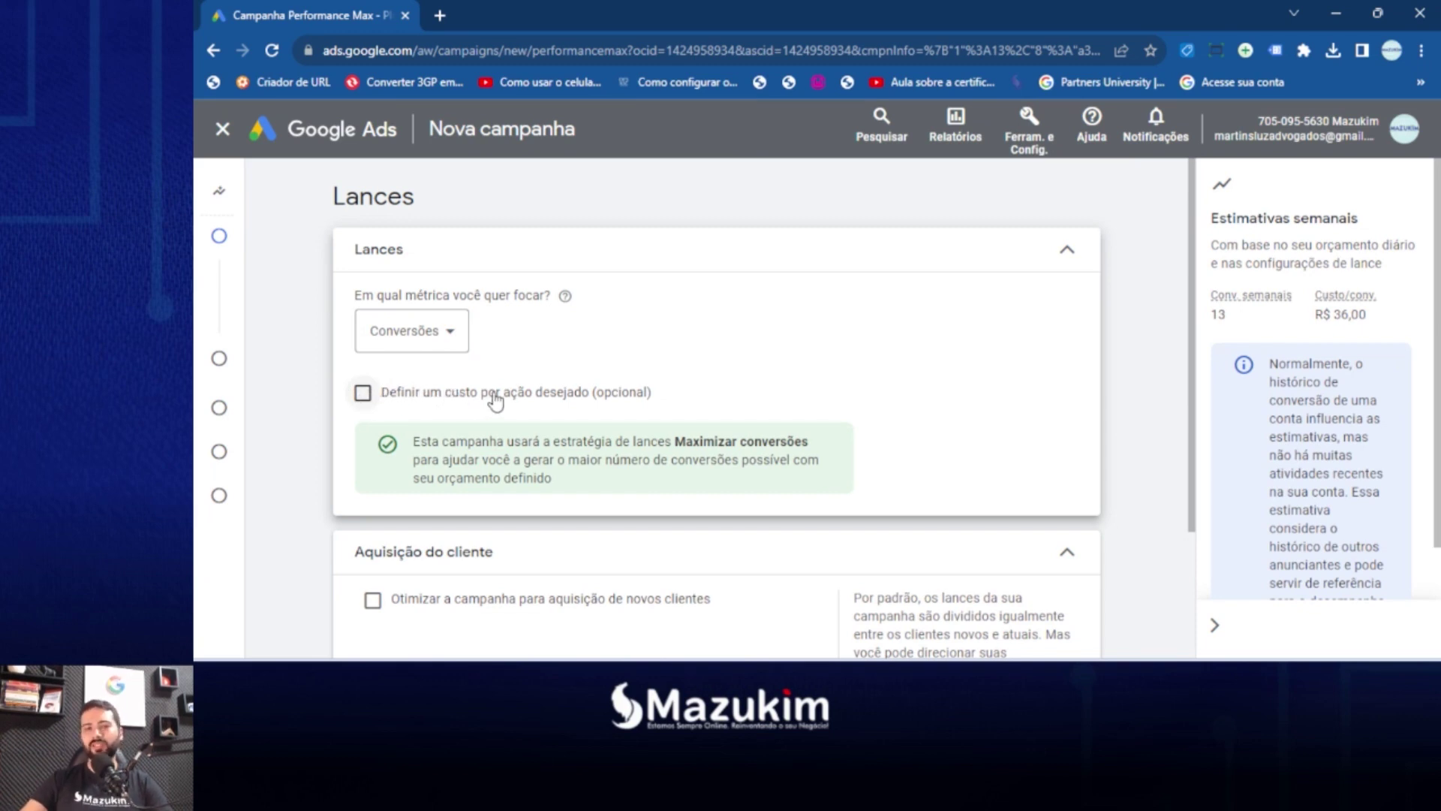
{"action": "left_click", "coordinate": [434, 334]}
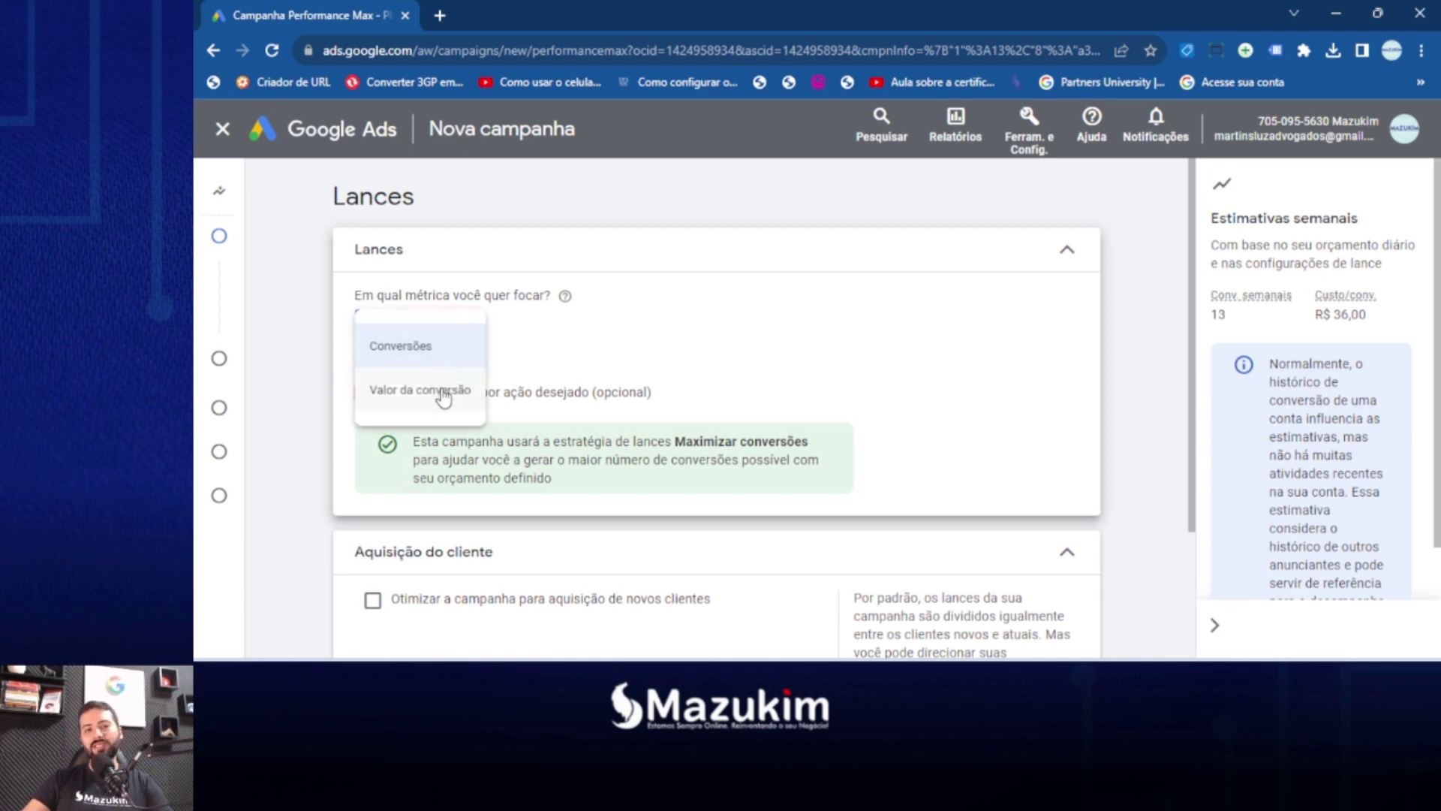
{"action": "left_click", "coordinate": [451, 389]}
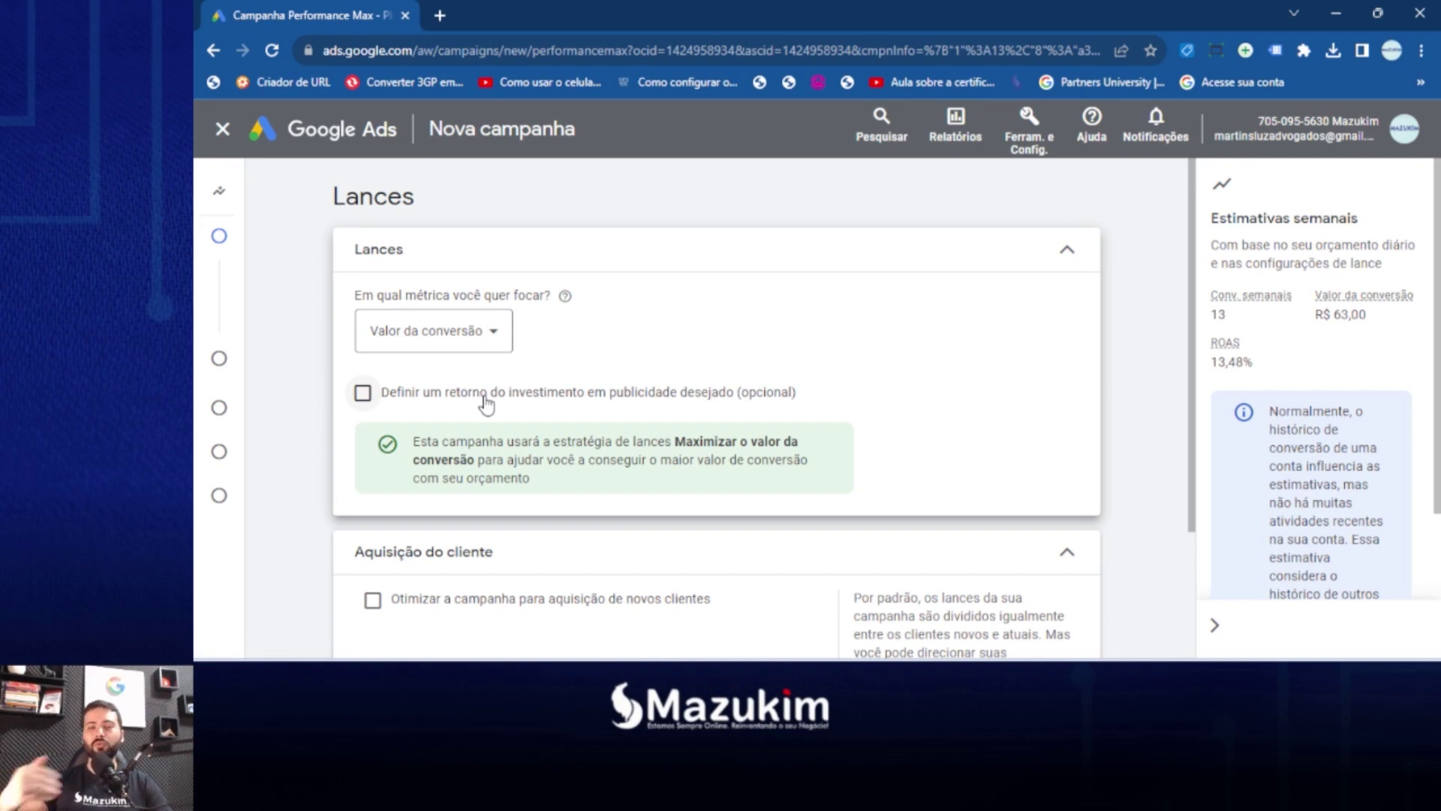
{"action": "left_click", "coordinate": [450, 341]}
{"action": "left_click", "coordinate": [420, 349]}
{"action": "left_click", "coordinate": [418, 334]}
{"action": "left_click", "coordinate": [420, 394]}
Set the metric the campaign's bidding focuses on to Conversões.
{"action": "left_click", "coordinate": [410, 332]}
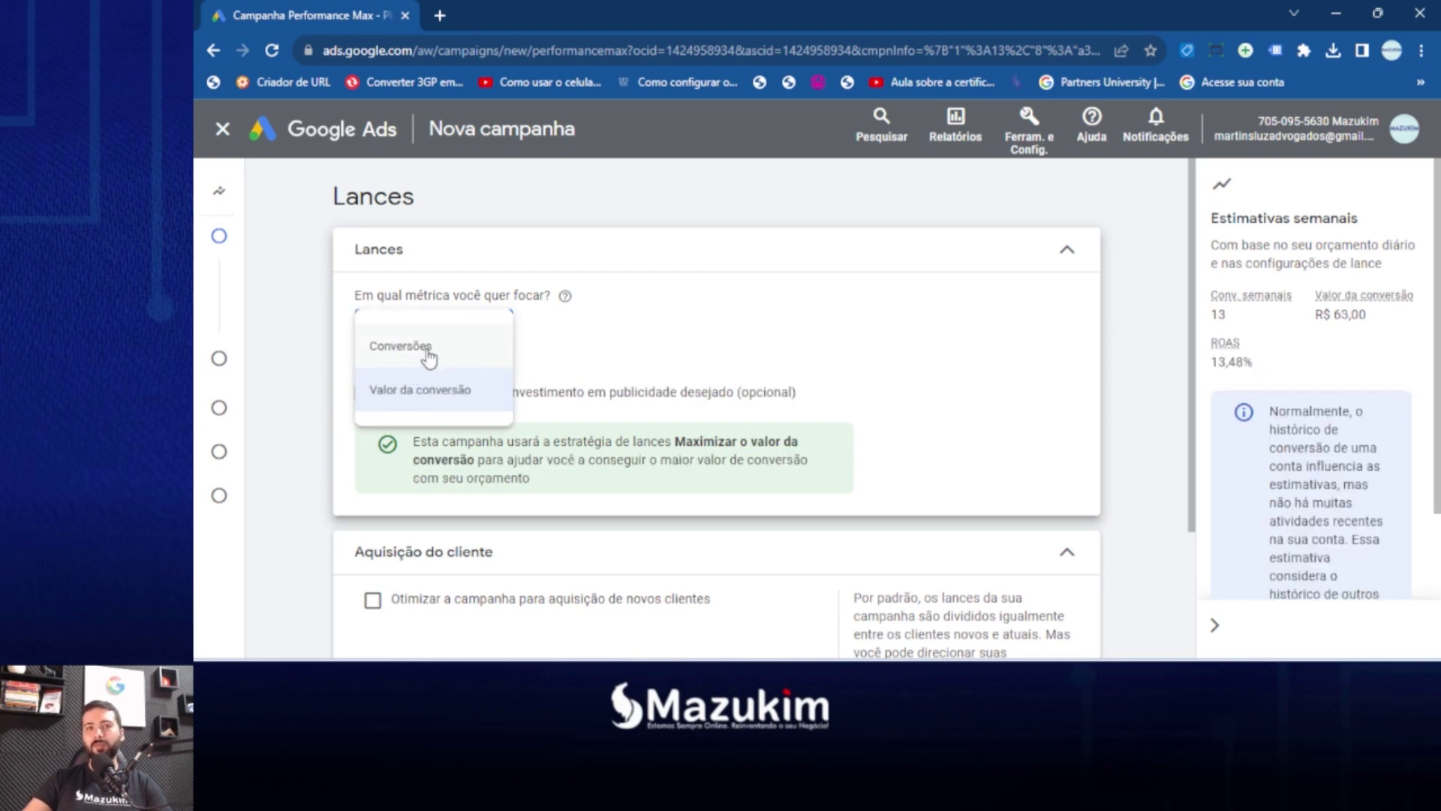
{"action": "mouse_move", "coordinate": [428, 358]}
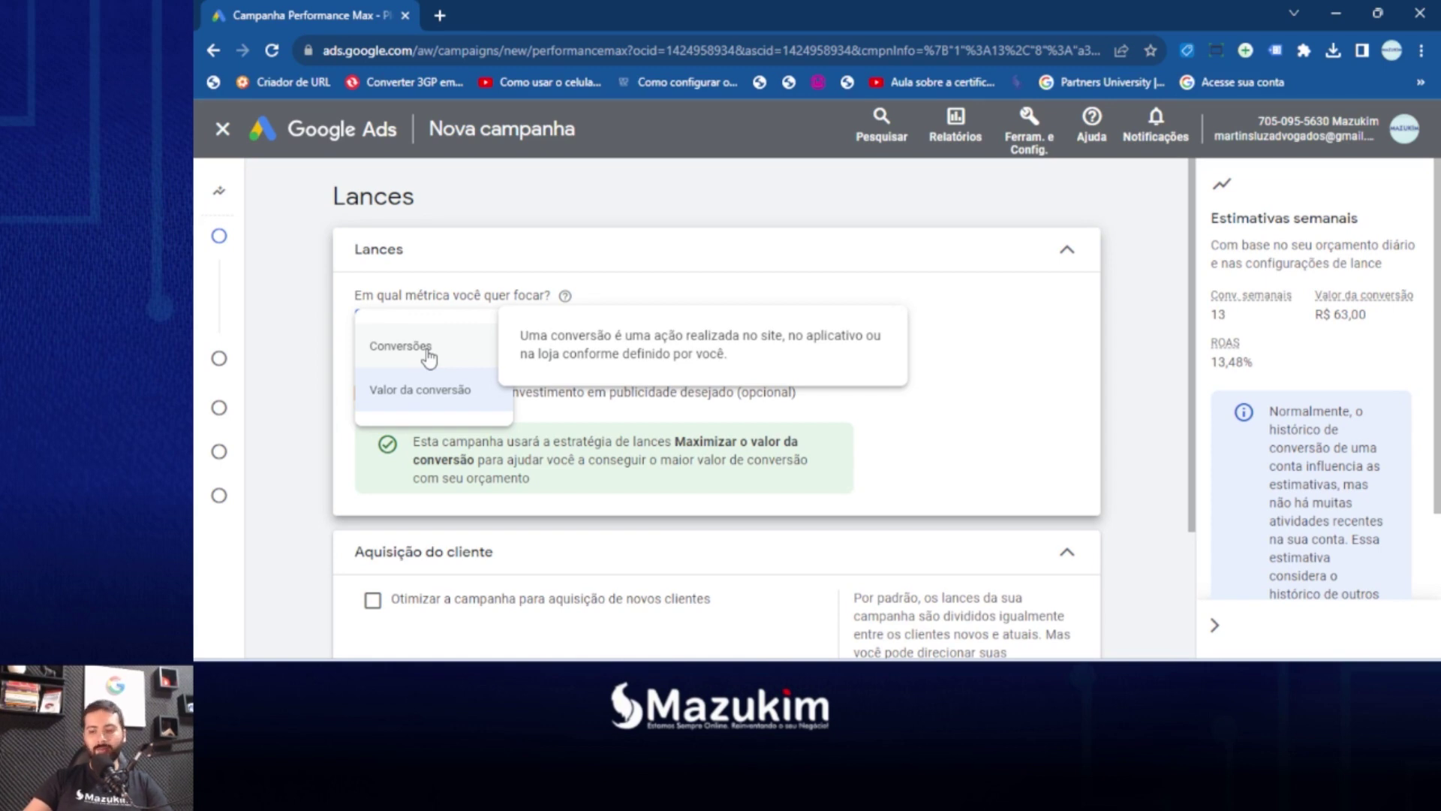
{"action": "left_click", "coordinate": [429, 356]}
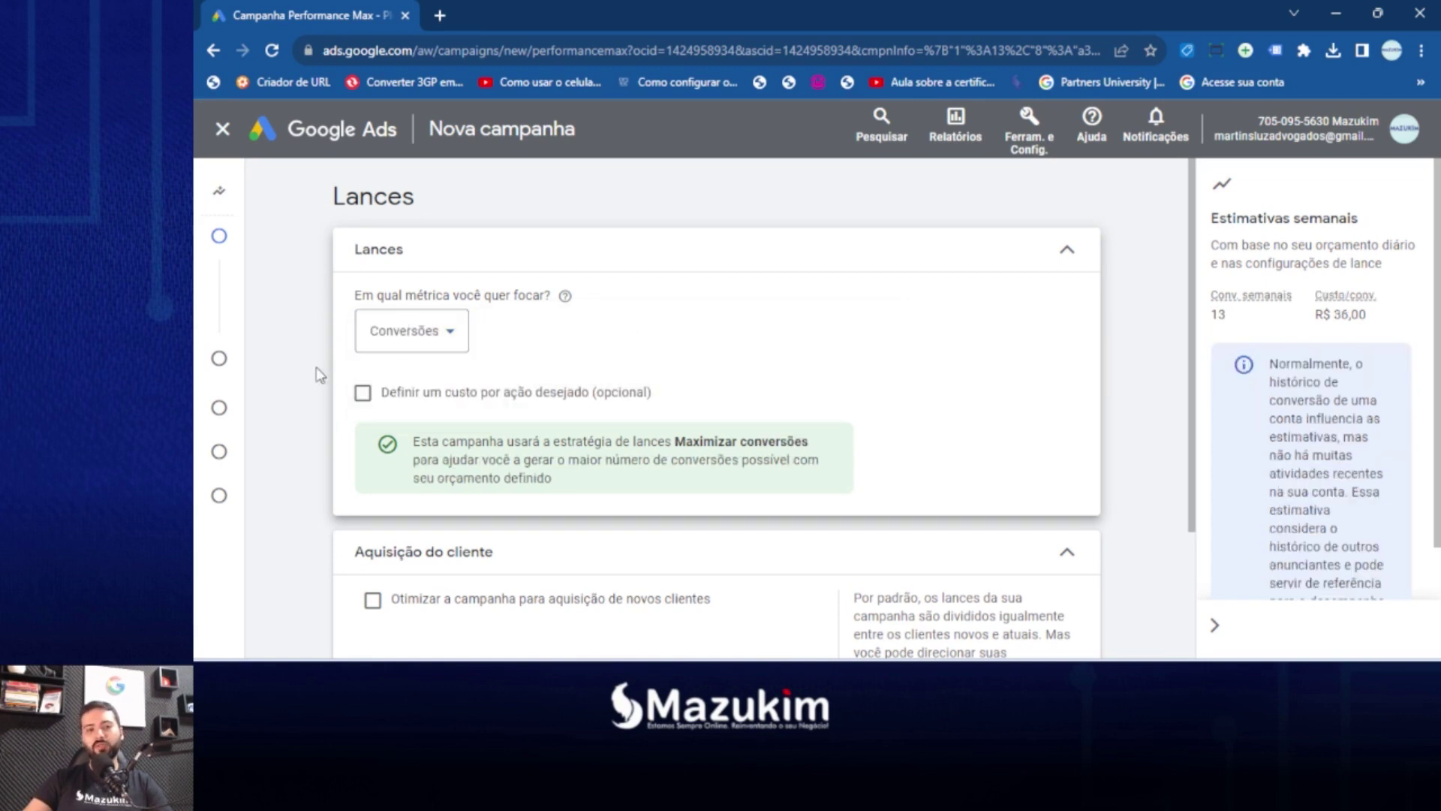
Try optimizing the campaign for new customer acquisition, review its bidding options, and turn the optimization off again.
{"action": "scroll", "coordinate": [563, 375], "scroll_direction": "down", "scroll_amount": 2}
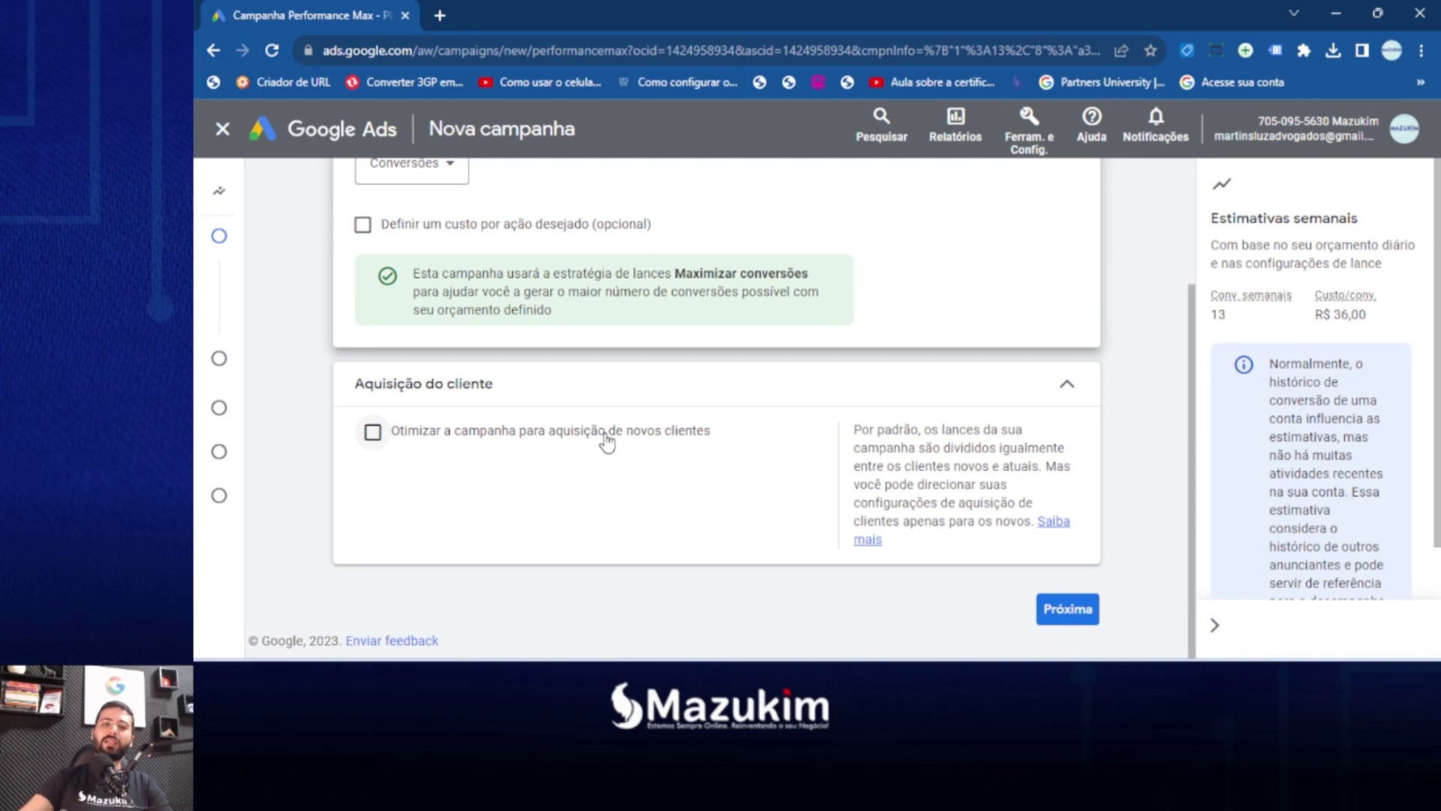
{"action": "left_click", "coordinate": [446, 439]}
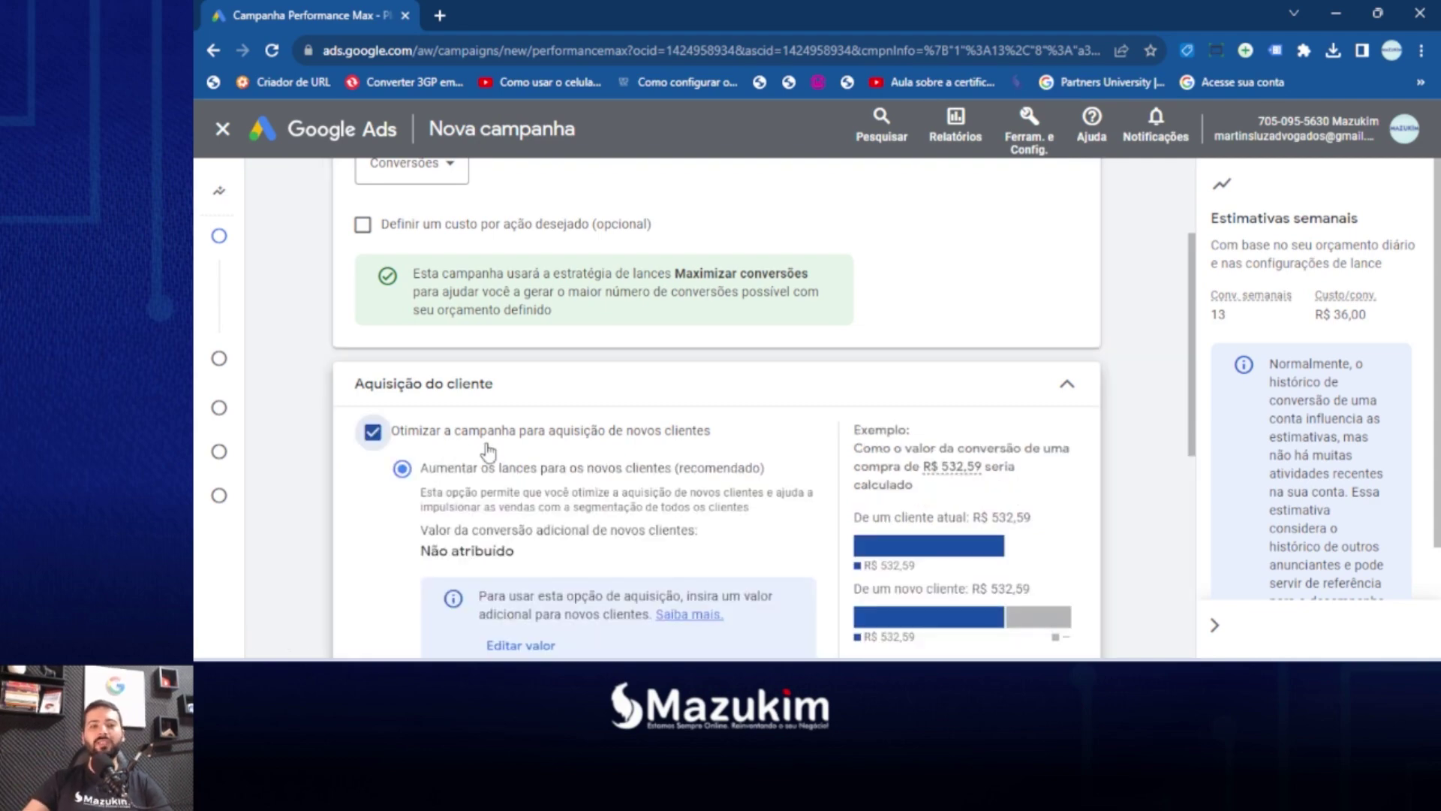
{"action": "scroll", "coordinate": [534, 454], "scroll_direction": "down", "scroll_amount": 2}
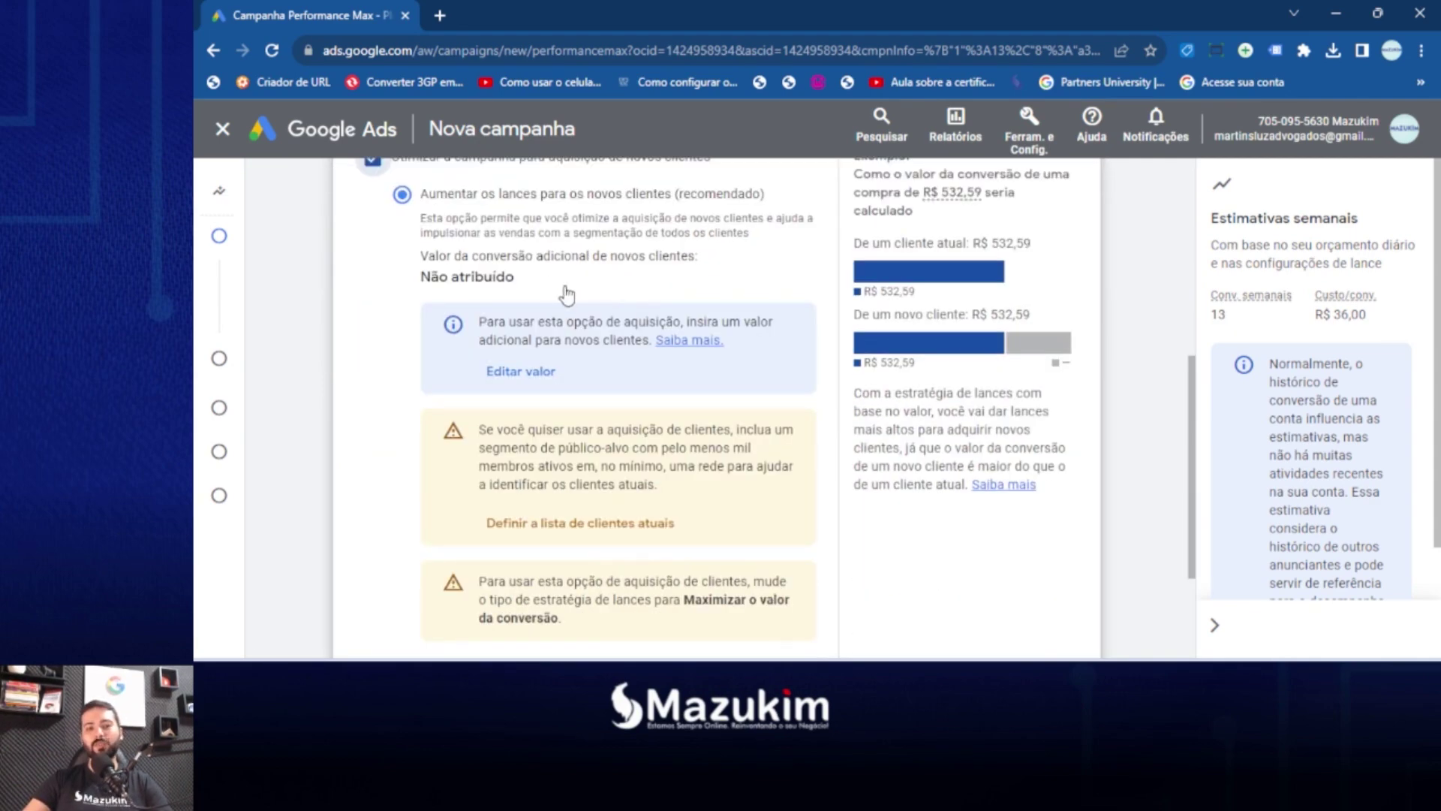
{"action": "scroll", "coordinate": [595, 285], "scroll_direction": "down", "scroll_amount": 2}
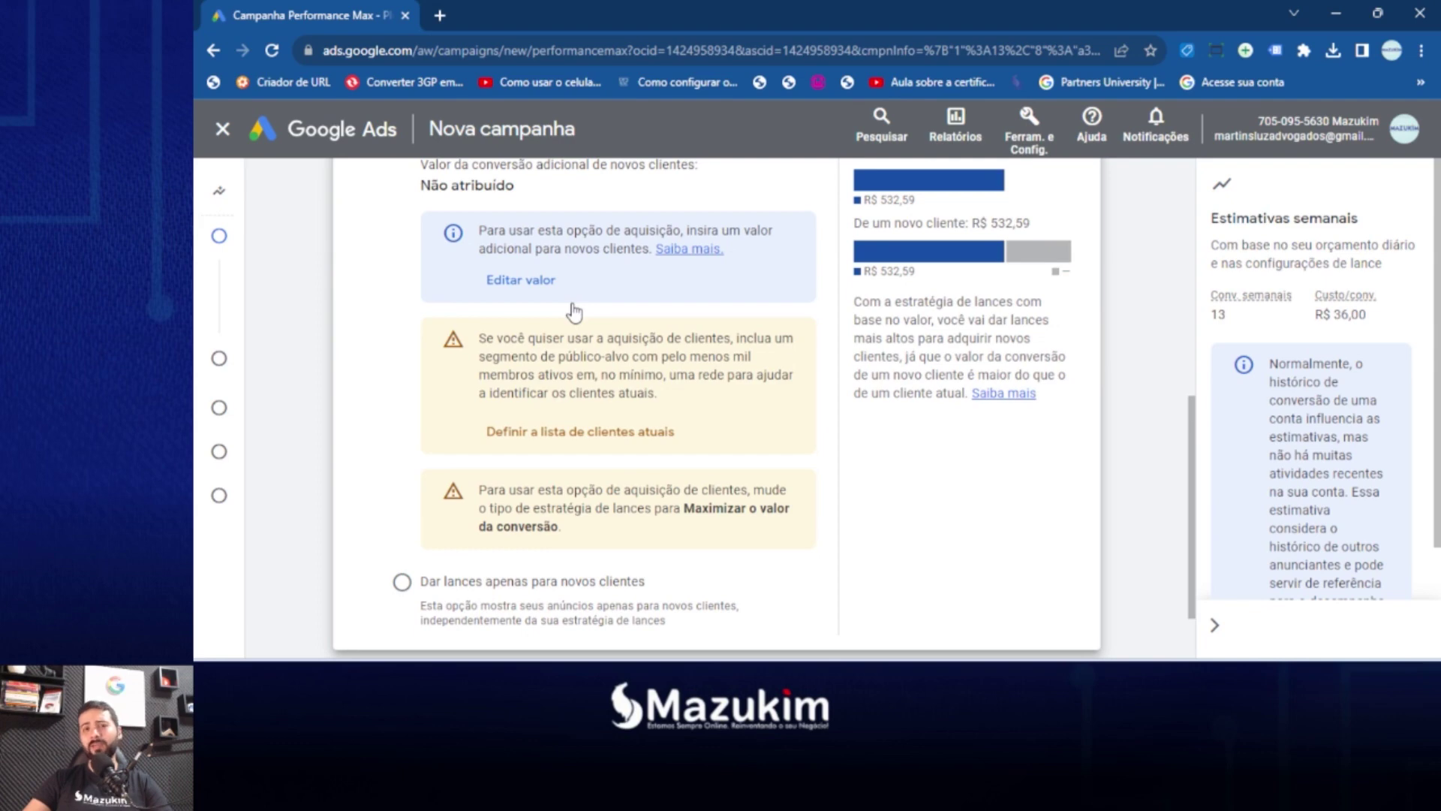
{"action": "scroll", "coordinate": [575, 312], "scroll_direction": "up", "scroll_amount": 1}
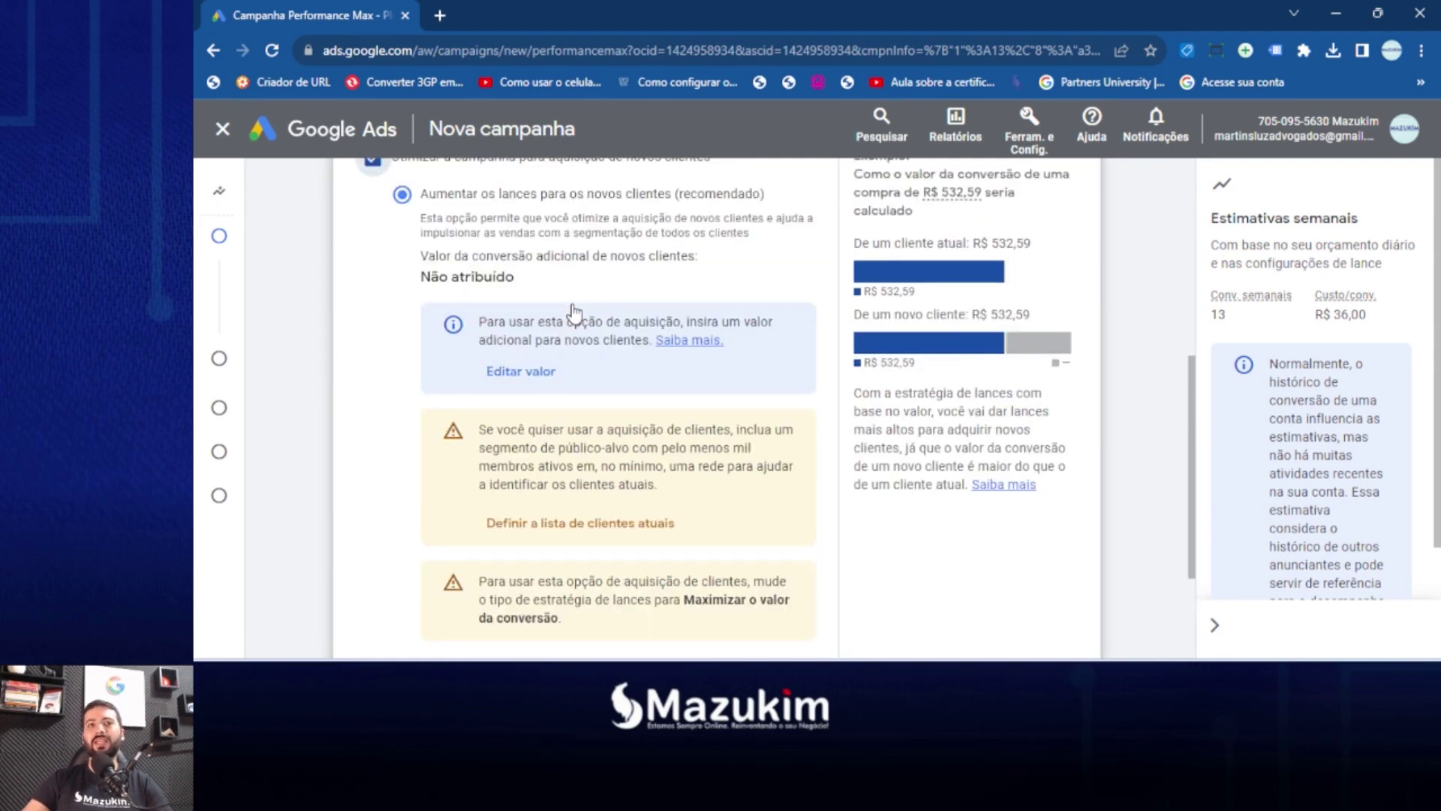
{"action": "scroll", "coordinate": [575, 312], "scroll_direction": "down", "scroll_amount": 2}
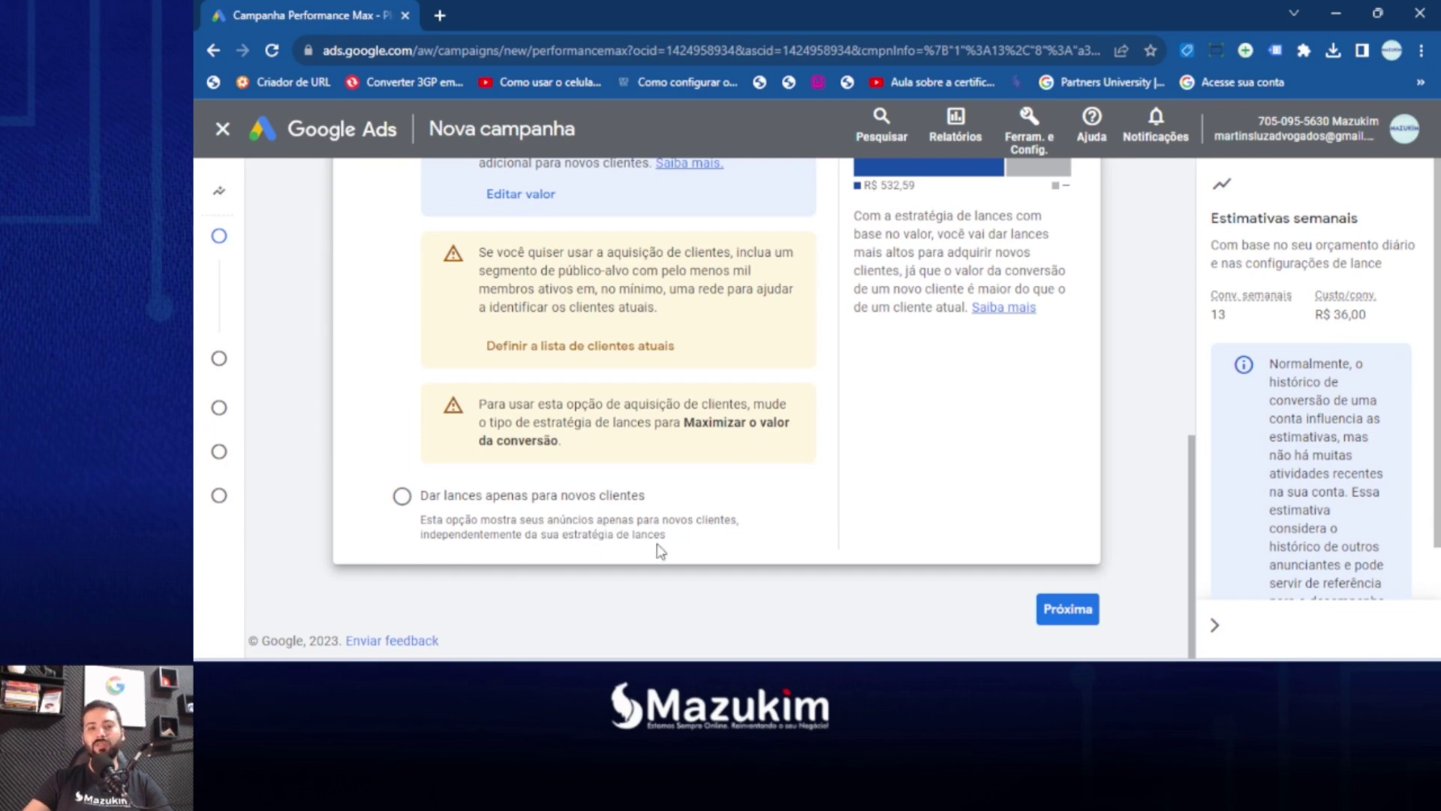
{"action": "scroll", "coordinate": [466, 473], "scroll_direction": "up", "scroll_amount": 5}
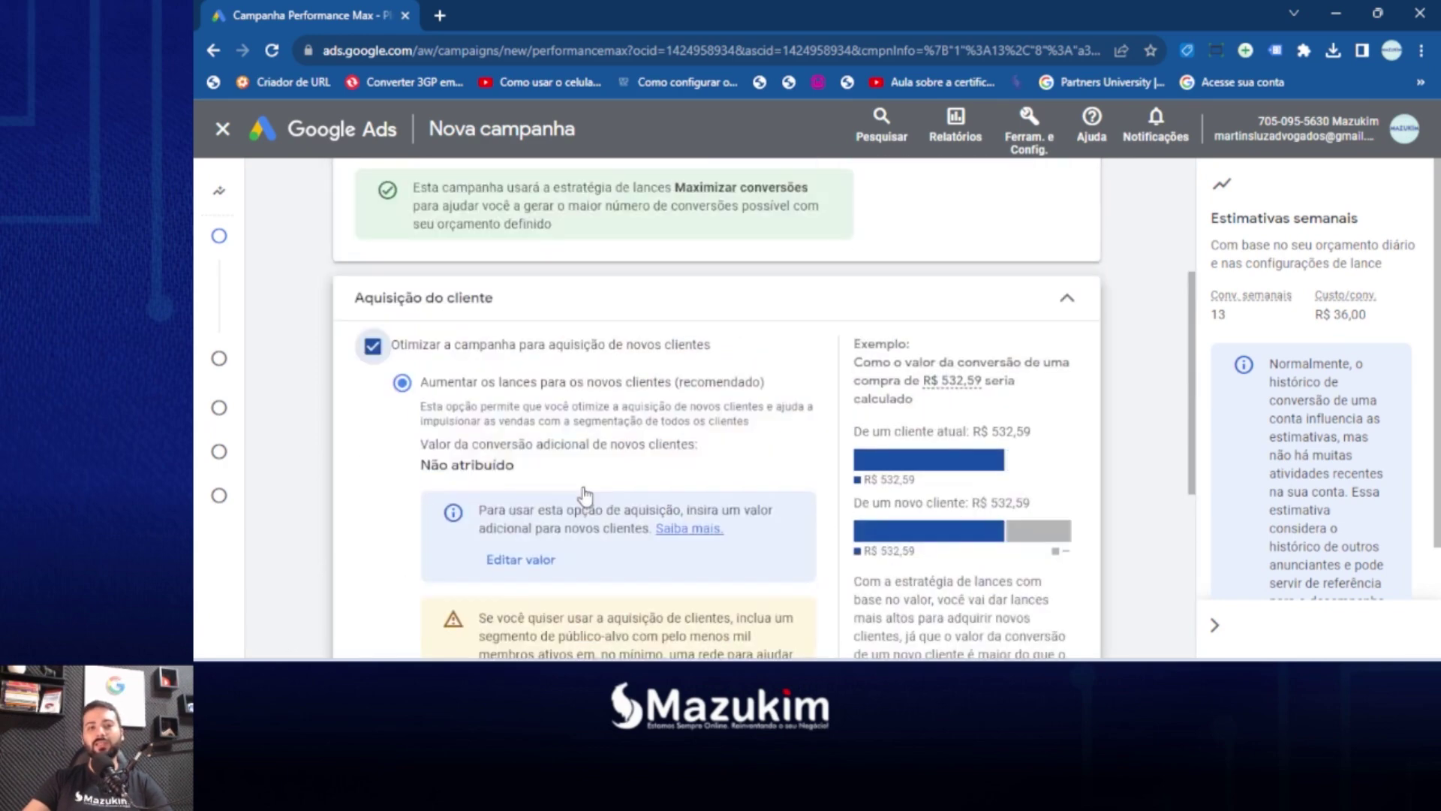
{"action": "left_click", "coordinate": [373, 346]}
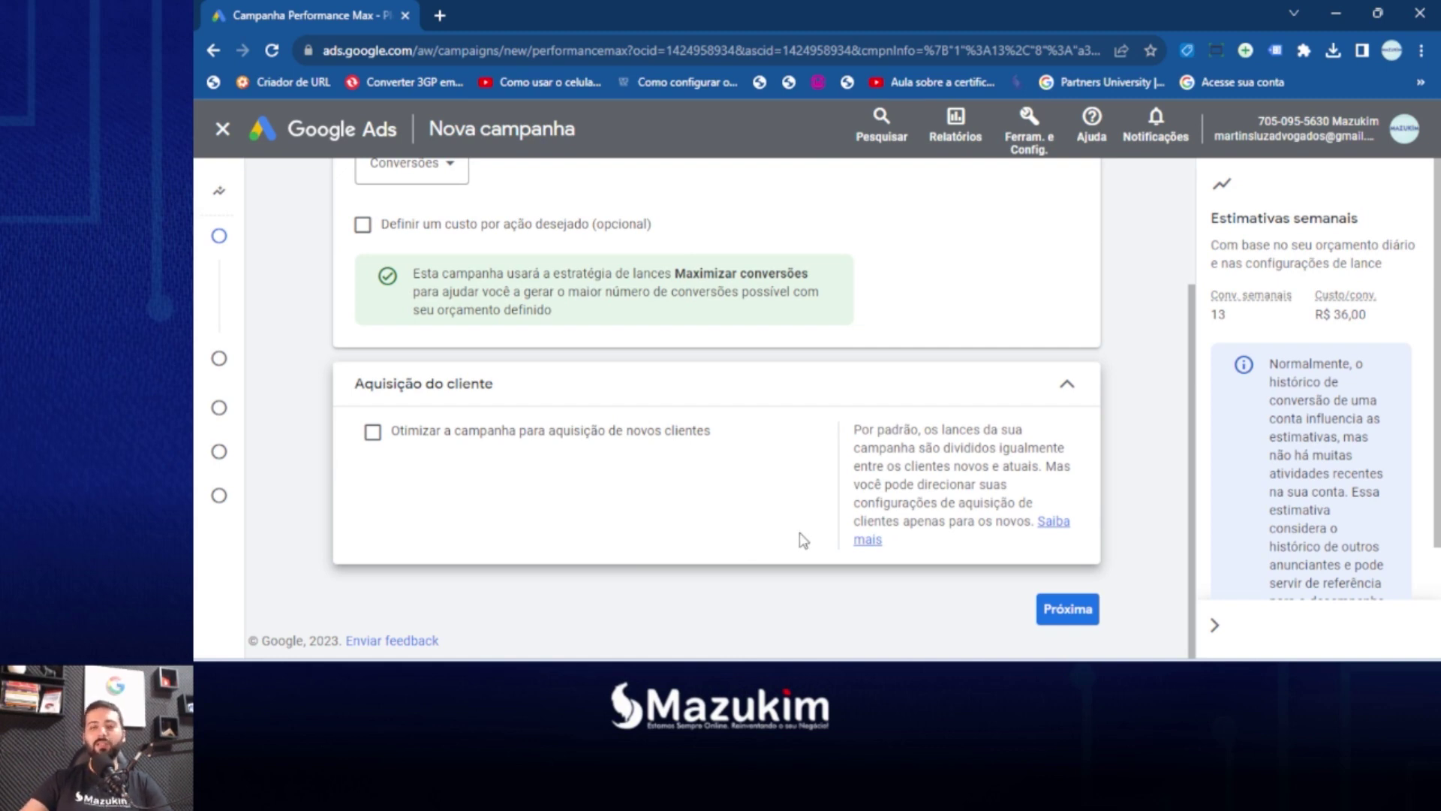
Continue to the campaign settings, targeting Brasil as the location and adding the recommended language Inglês.
{"action": "left_click", "coordinate": [1086, 615]}
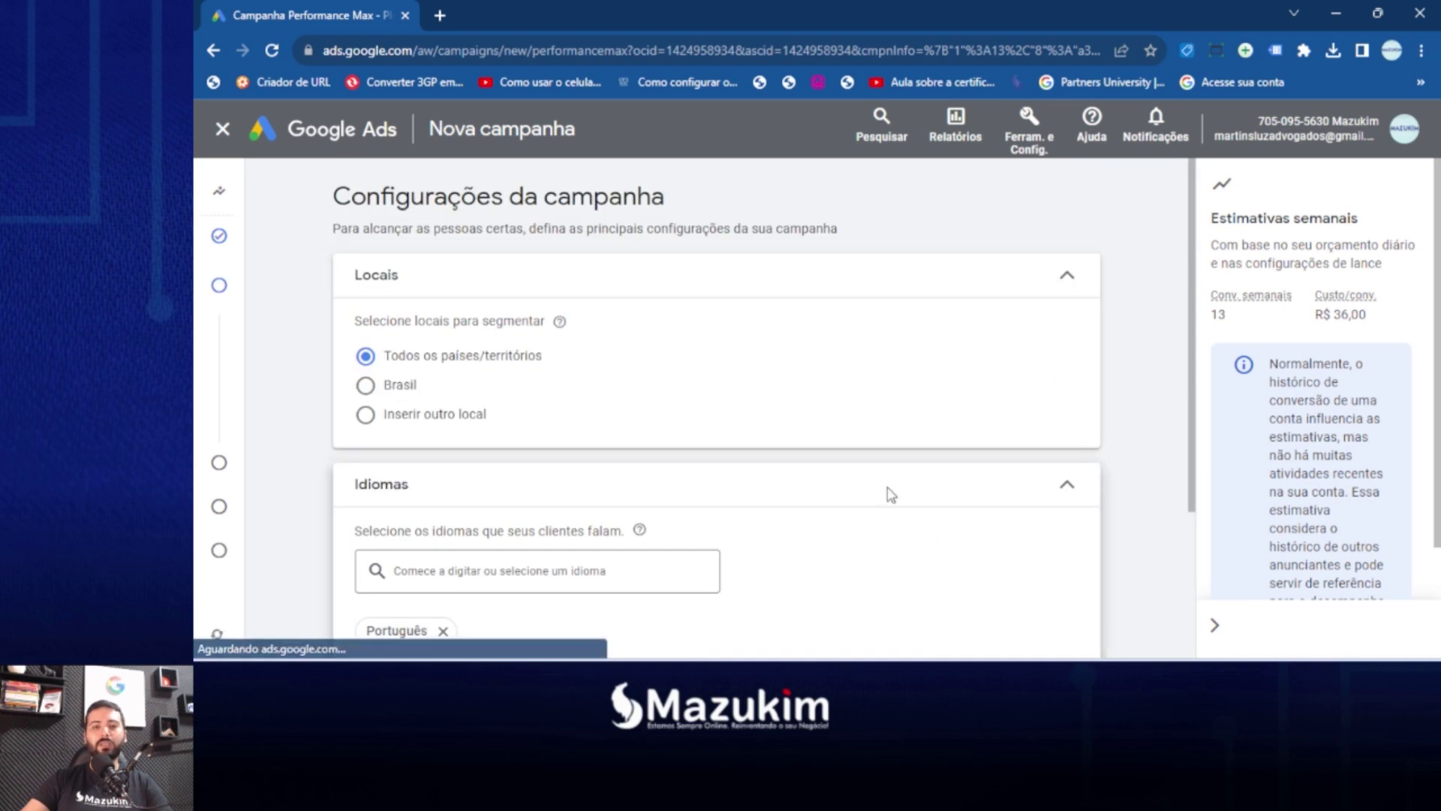
{"action": "scroll", "coordinate": [933, 524], "scroll_direction": "down", "scroll_amount": 1}
{"action": "left_click", "coordinate": [399, 300]}
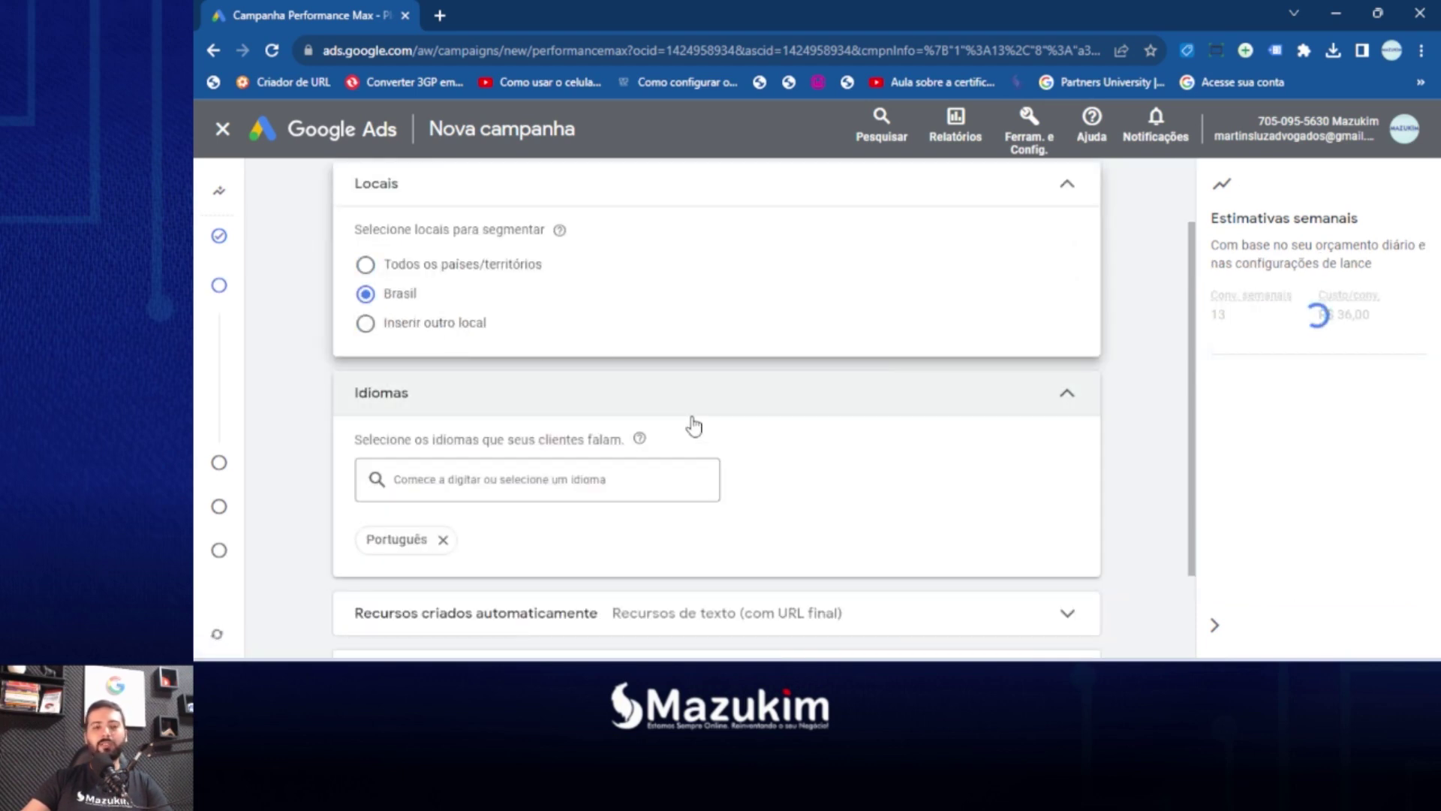
{"action": "scroll", "coordinate": [638, 432], "scroll_direction": "down", "scroll_amount": 1}
{"action": "left_click", "coordinate": [920, 443]}
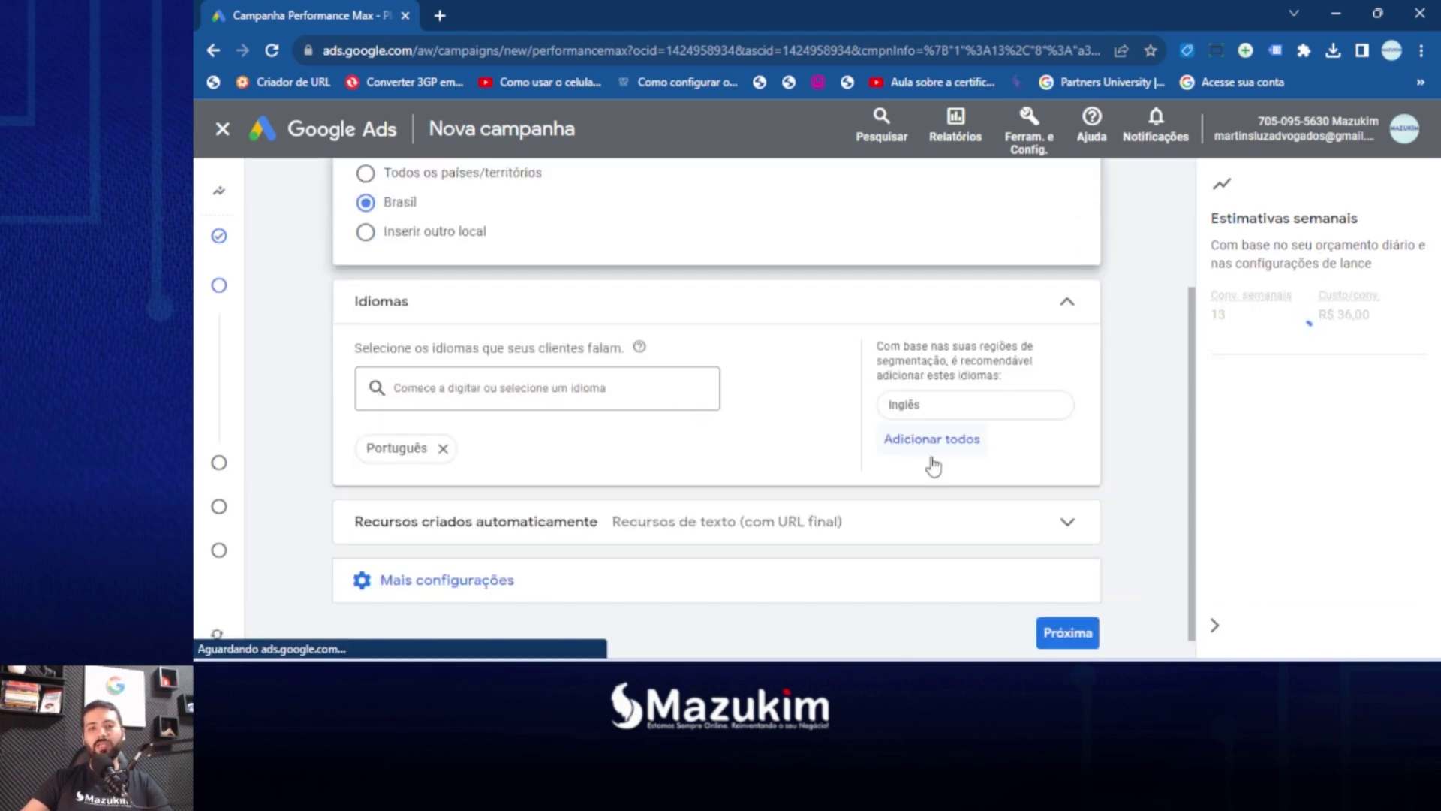
Expand the automatically created assets section and review its Recursos de texto and URL final options.
{"action": "scroll", "coordinate": [600, 469], "scroll_direction": "down", "scroll_amount": 1}
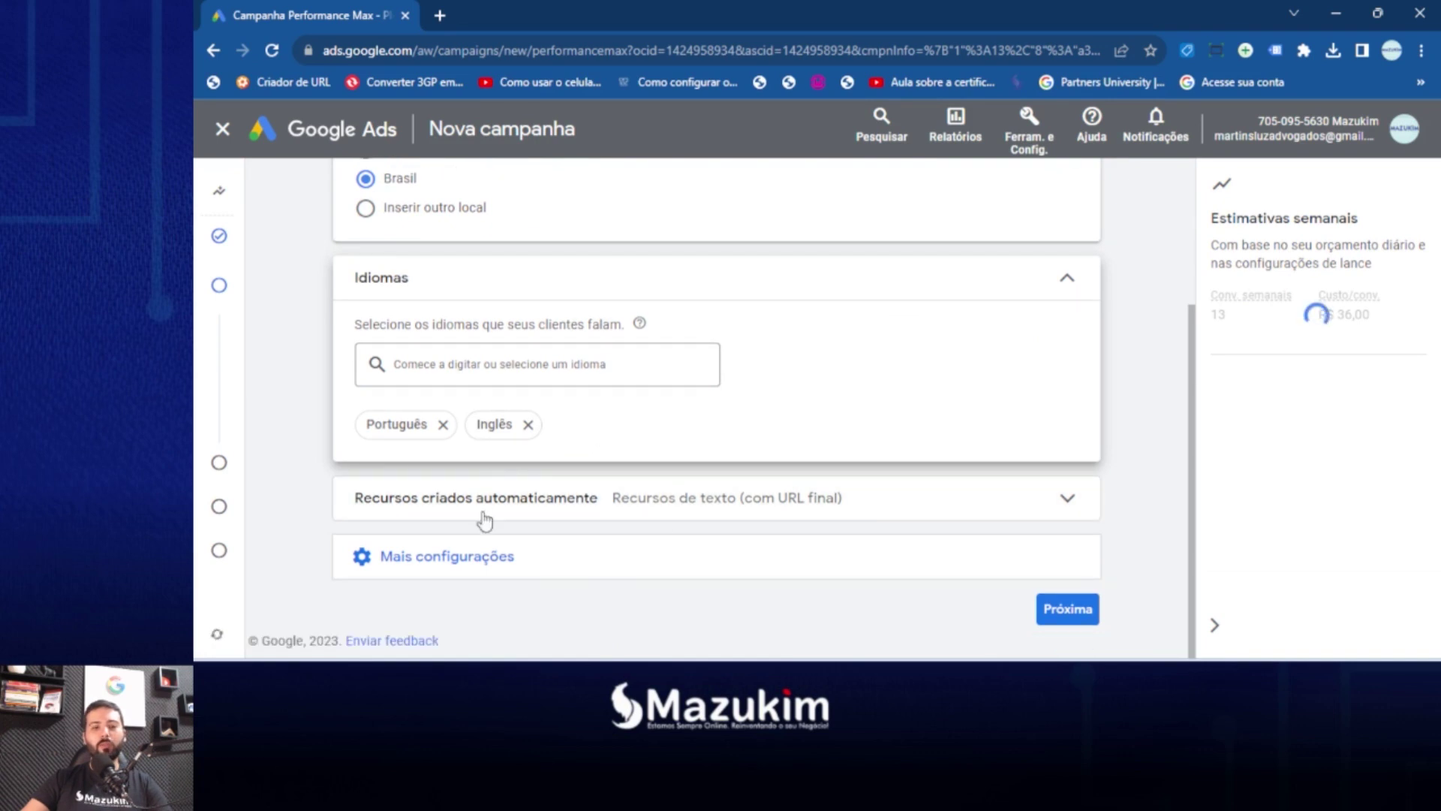
{"action": "left_click", "coordinate": [1049, 512]}
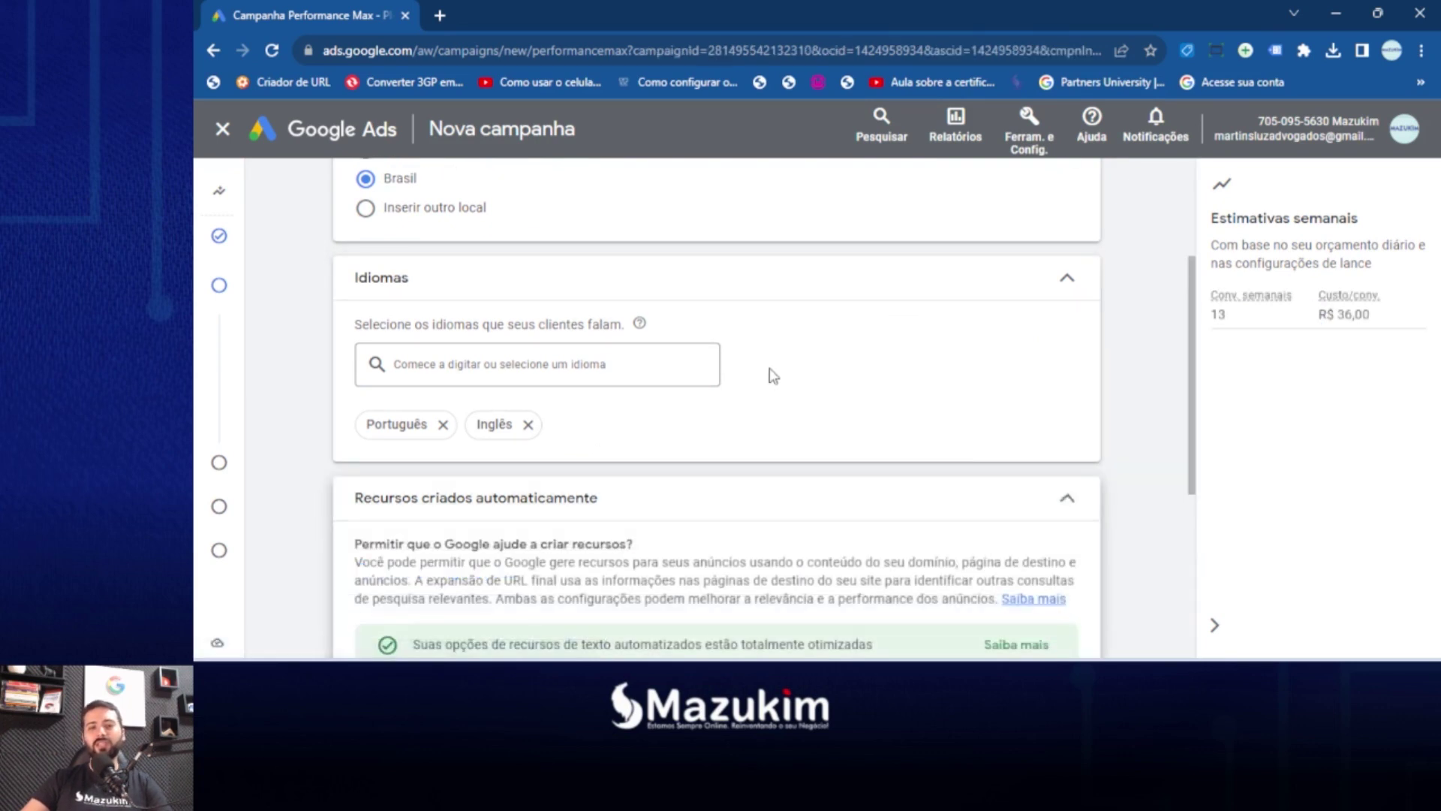
{"action": "scroll", "coordinate": [553, 463], "scroll_direction": "down", "scroll_amount": 1}
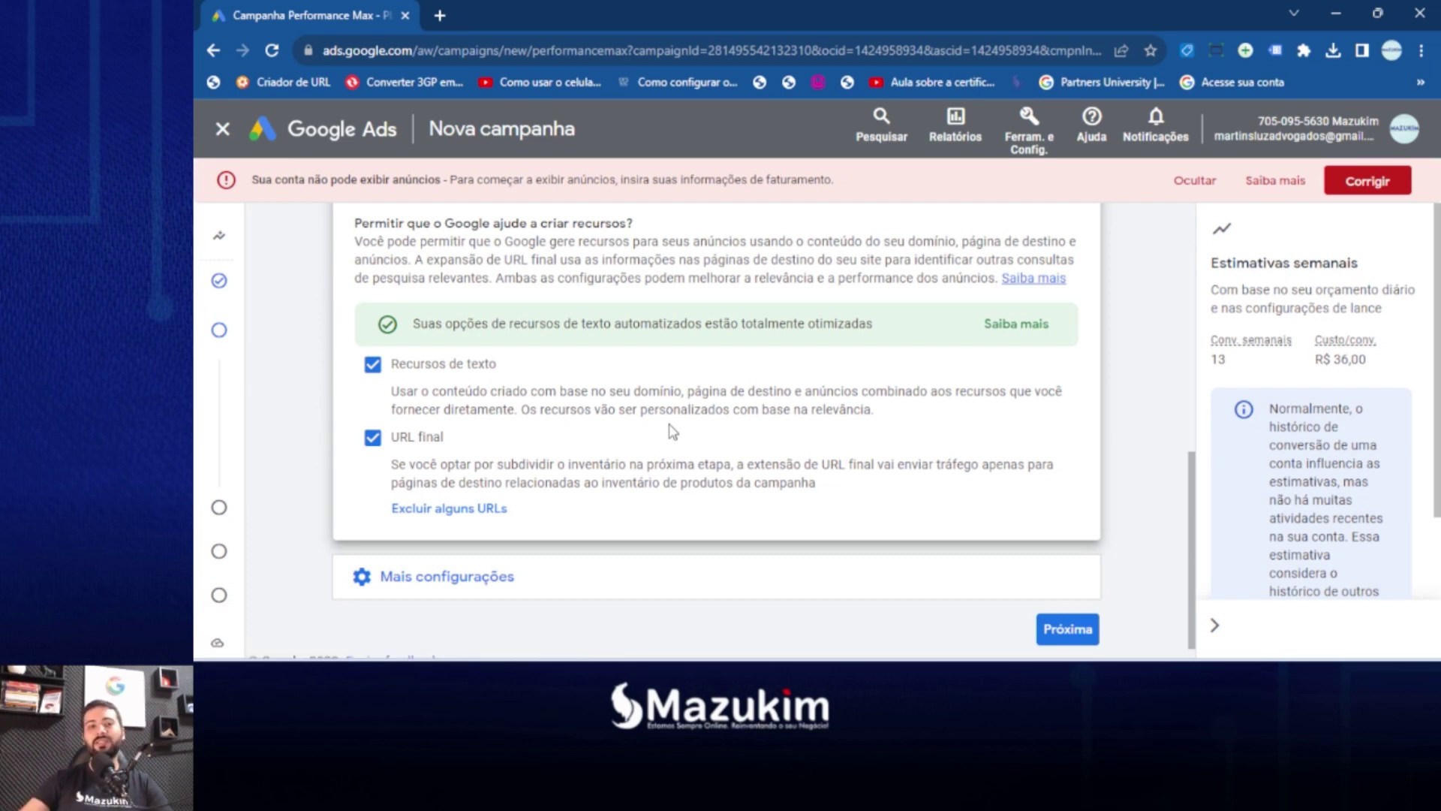
{"action": "scroll", "coordinate": [842, 484], "scroll_direction": "down", "scroll_amount": 1}
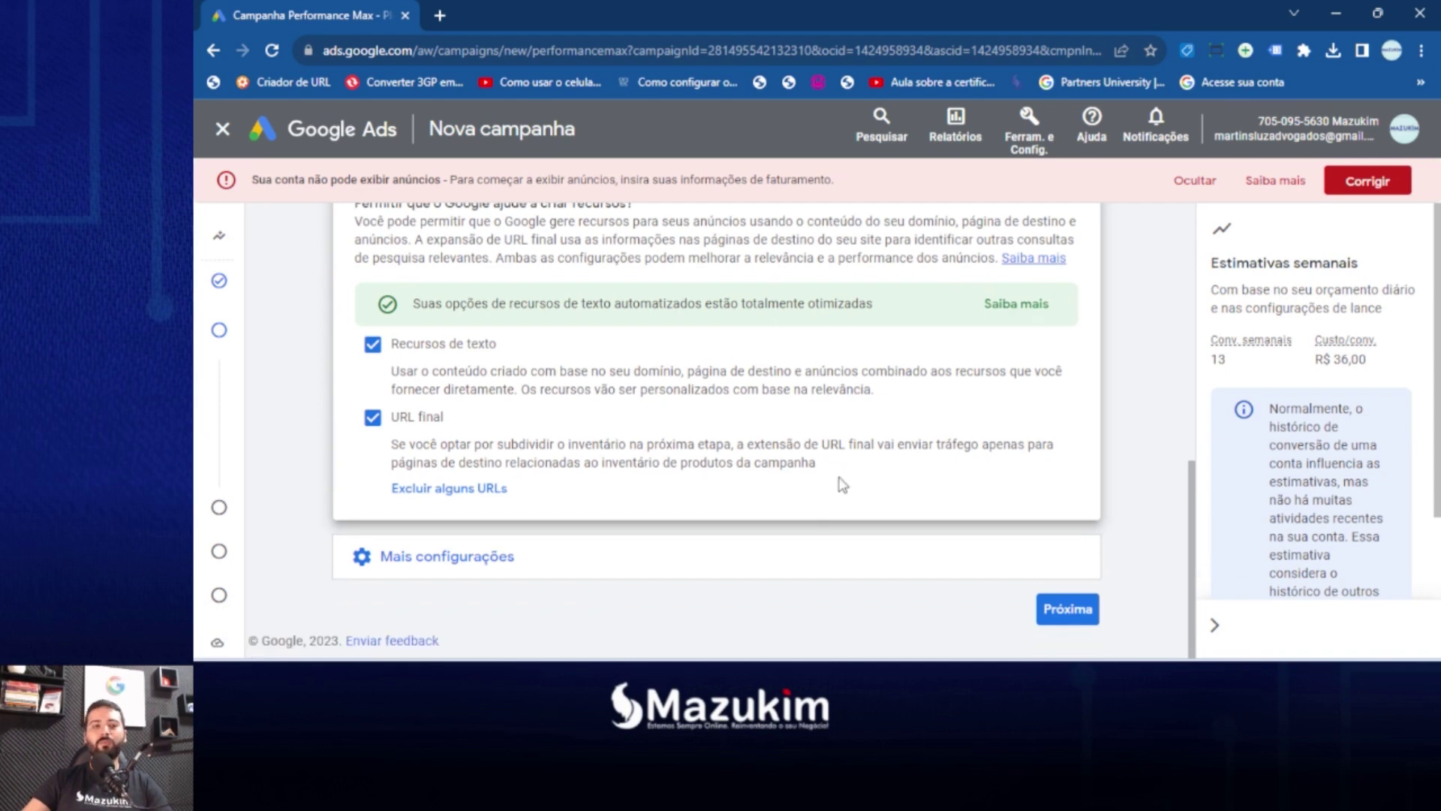
Review the additional campaign settings for schedule, dates, URL options and brand exclusions, and continue to the asset group.
{"action": "left_click", "coordinate": [504, 559]}
{"action": "scroll", "coordinate": [563, 450], "scroll_direction": "down", "scroll_amount": 3}
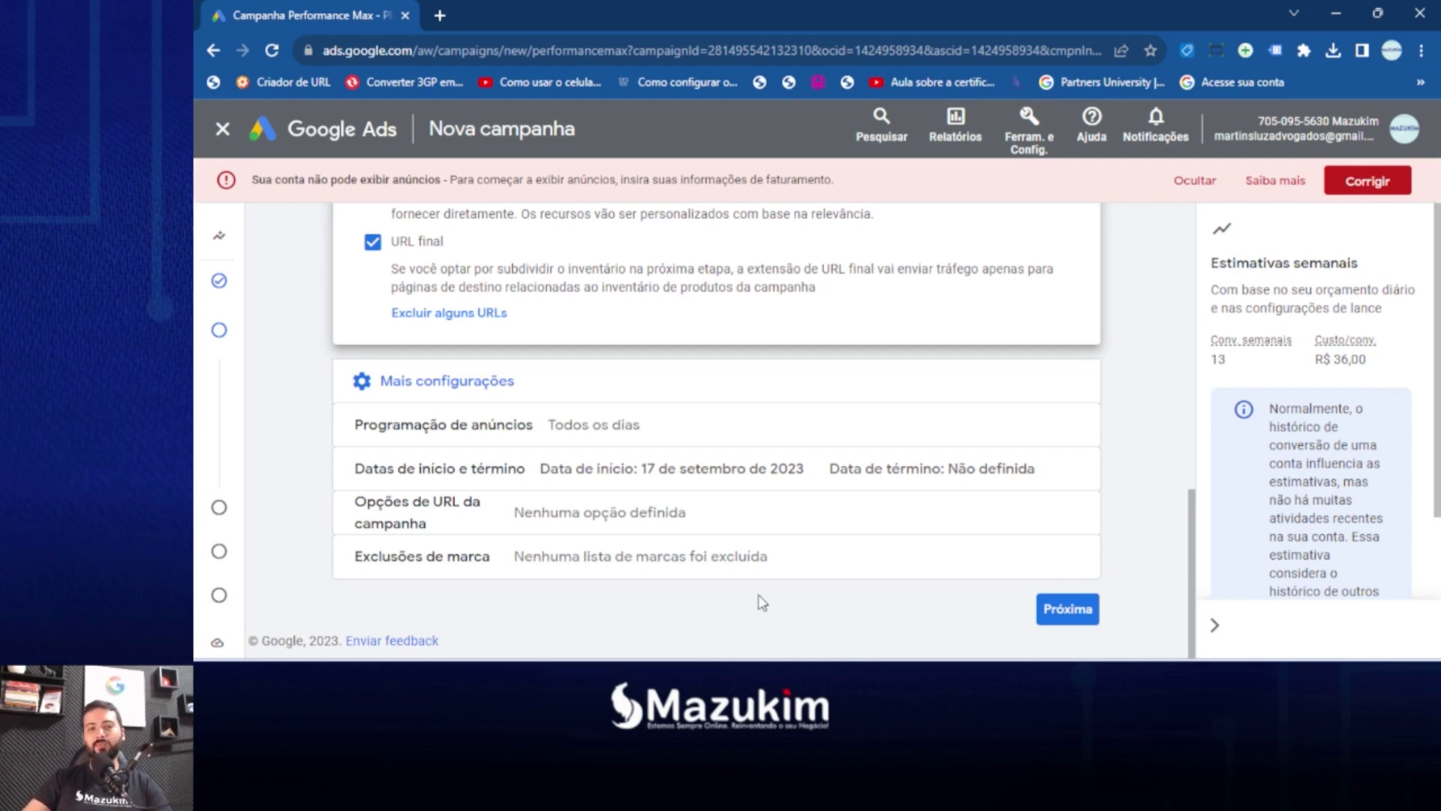
{"action": "left_click", "coordinate": [1083, 625]}
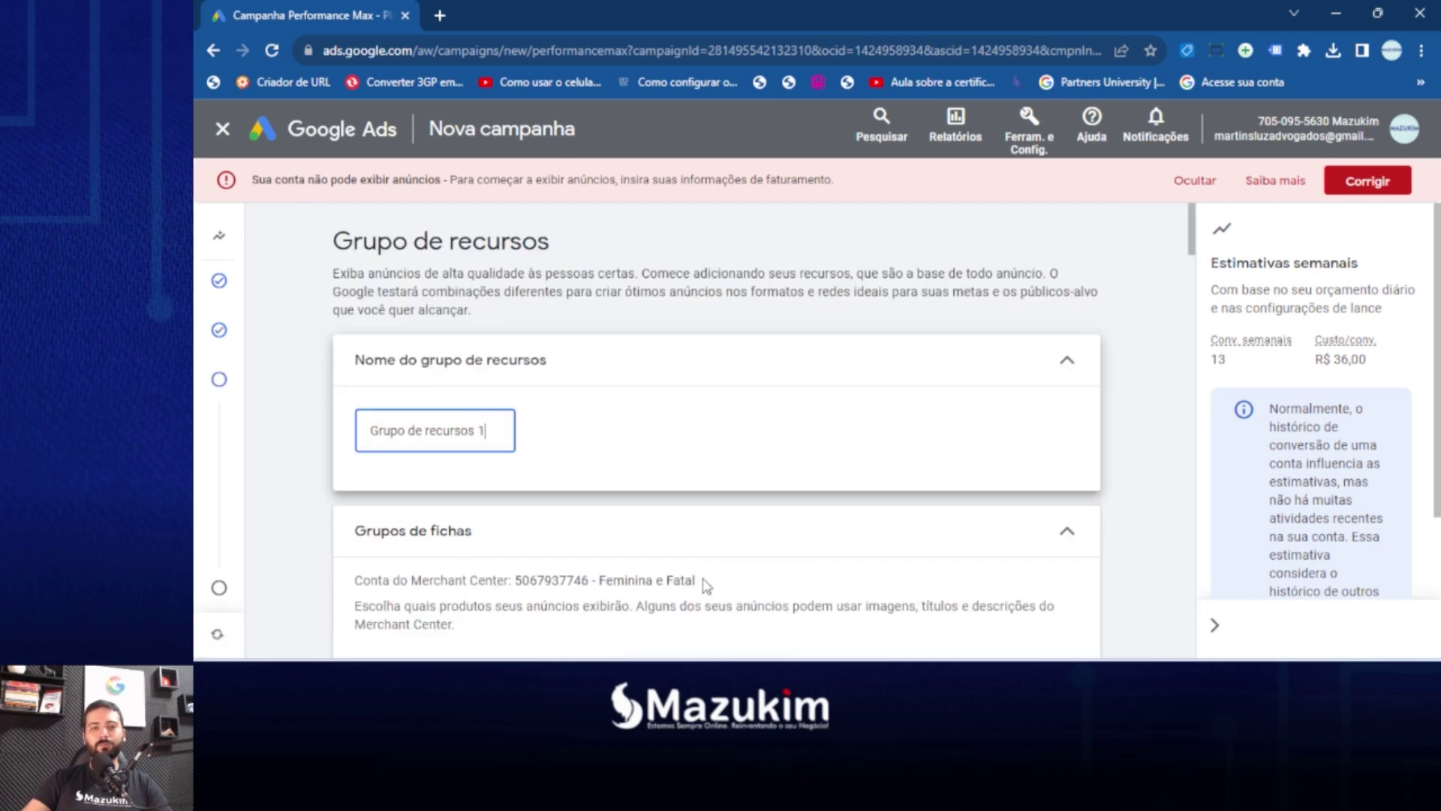
Name the asset group "Calçados Femininos".
{"action": "triple_click", "coordinate": [456, 426]}
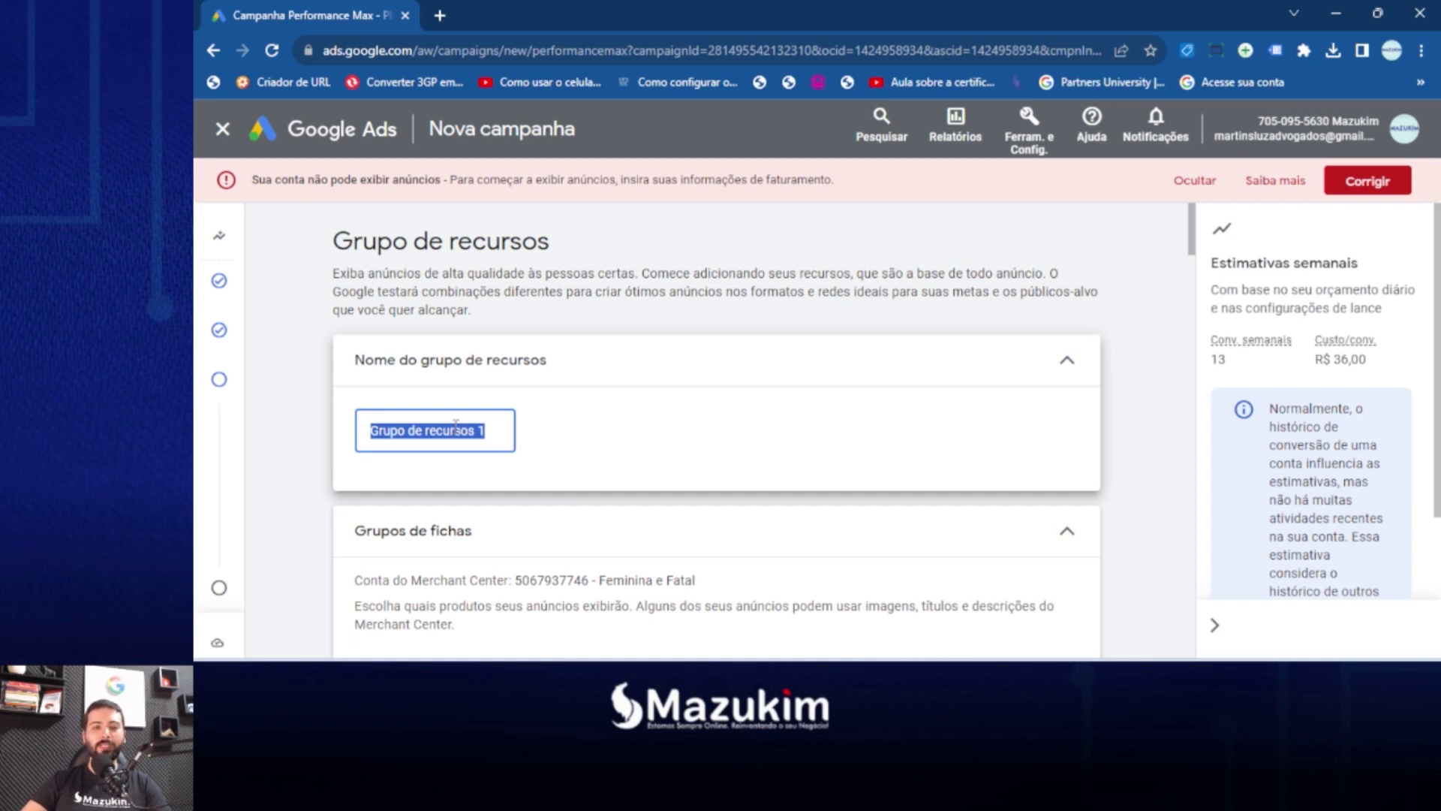
{"action": "type", "text": "Calça"}
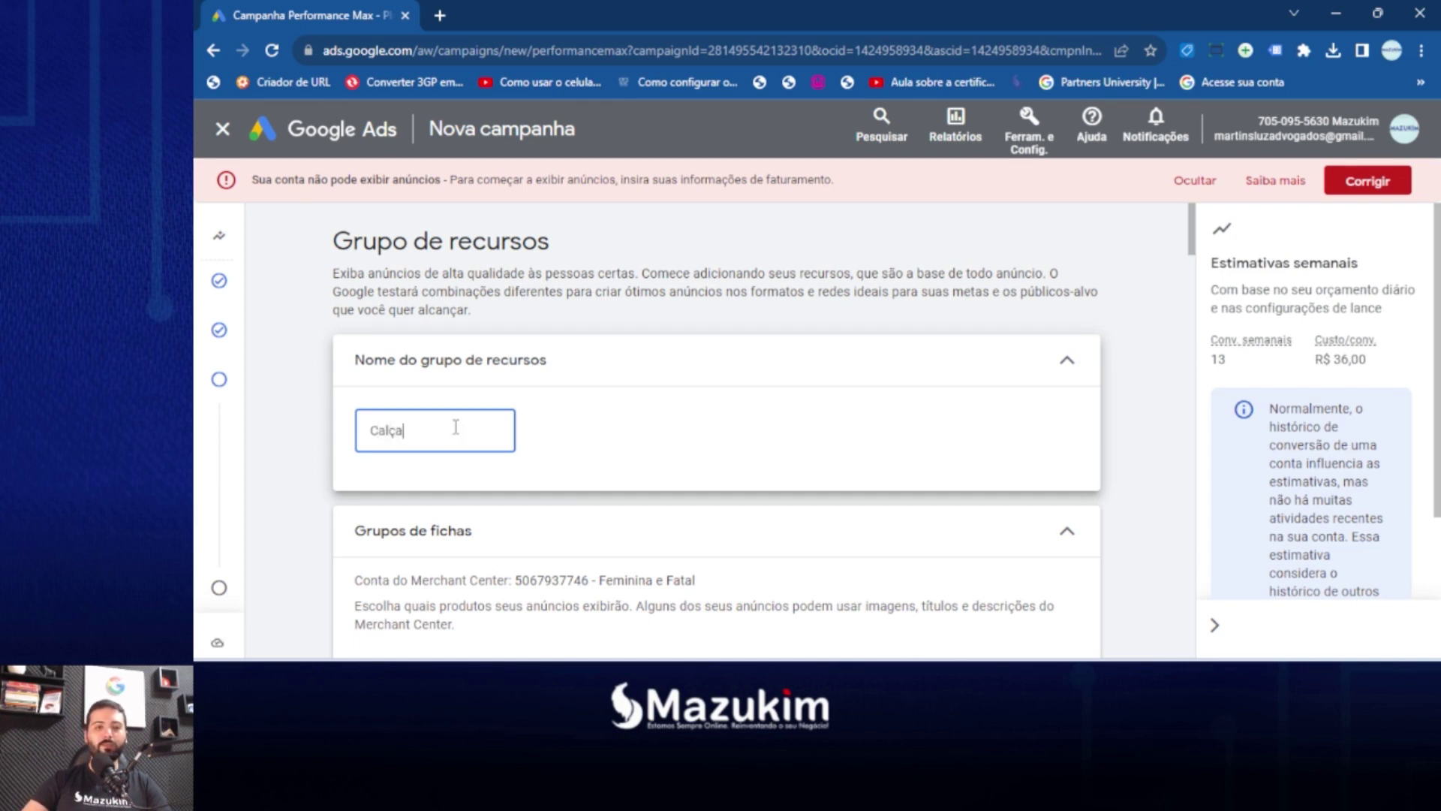
{"action": "type", "text": "dos Femin"}
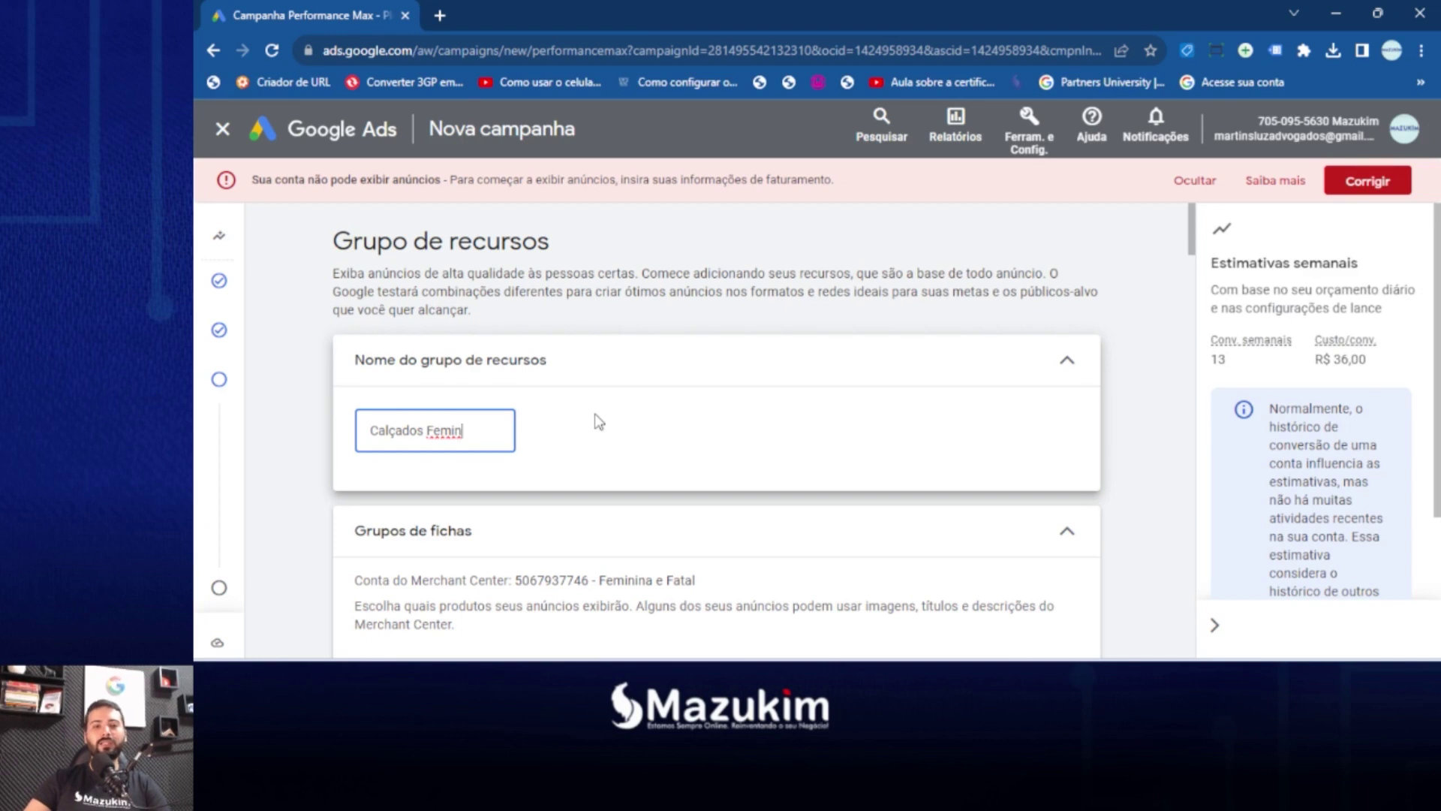
{"action": "type", "text": "os"}
{"action": "left_click", "coordinate": [300, 447]}
{"action": "left_click", "coordinate": [479, 435]}
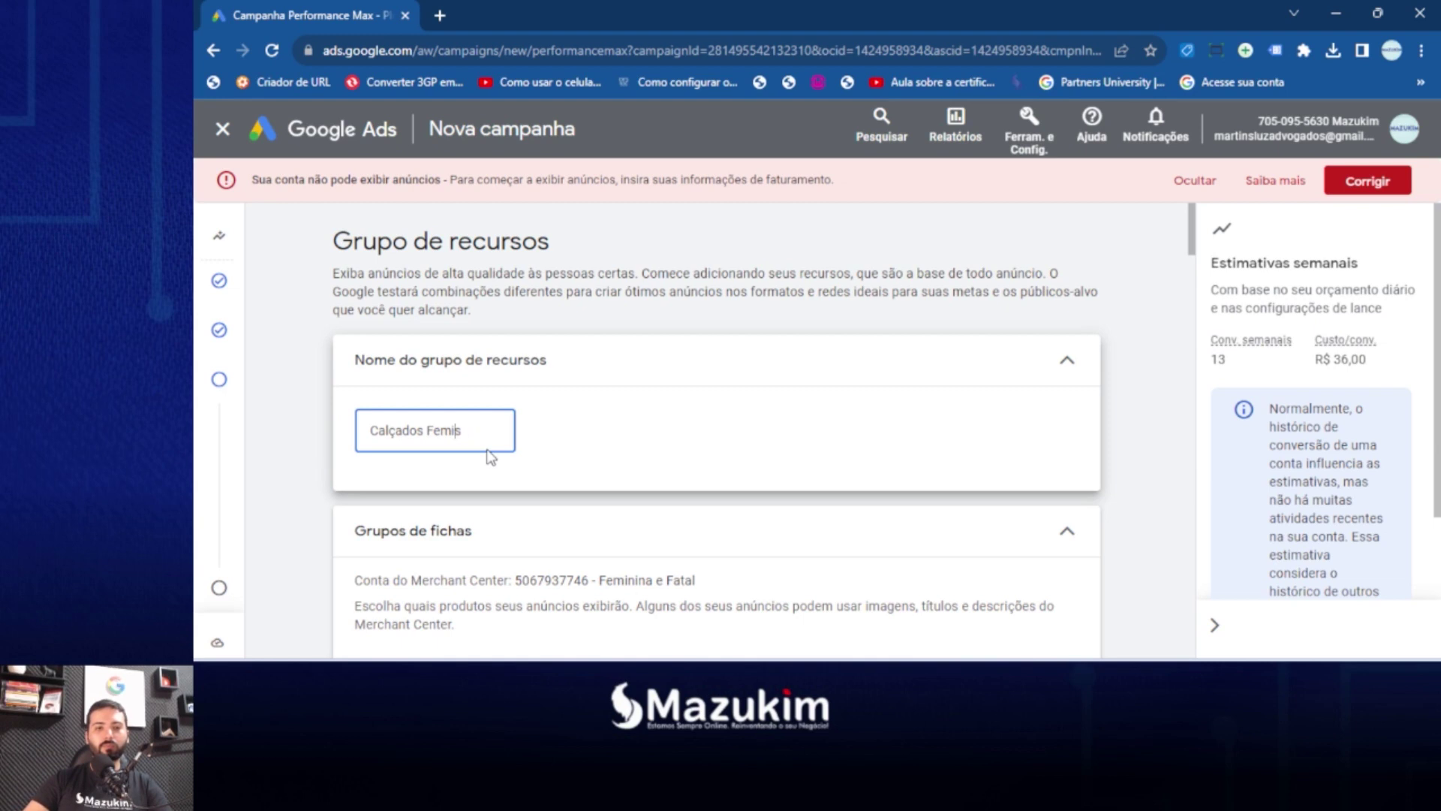
{"action": "key", "text": "BackSpace"}
{"action": "key", "text": "BackSpace"}
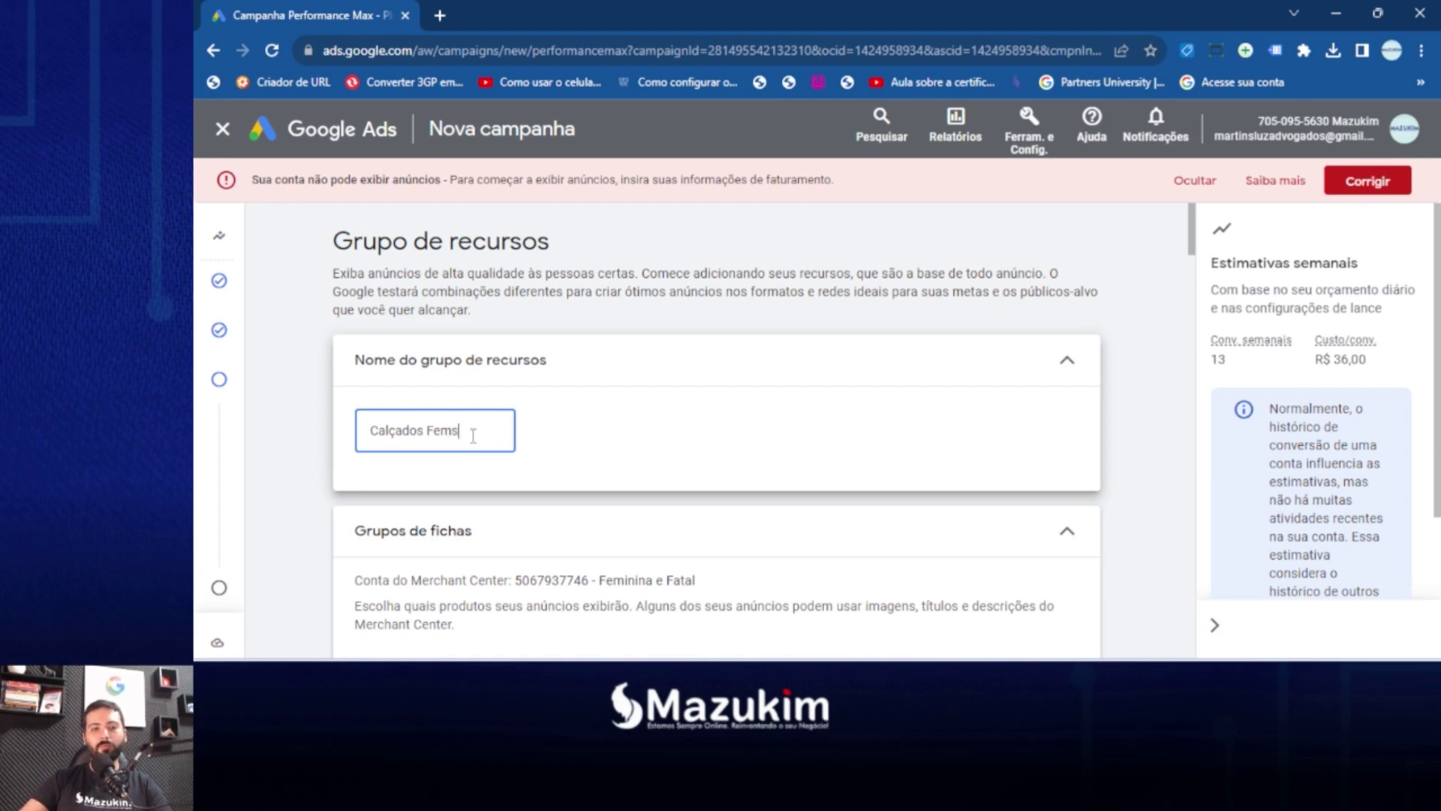
{"action": "type", "text": "ninos"}
{"action": "left_click", "coordinate": [270, 443]}
{"action": "scroll", "coordinate": [559, 437], "scroll_direction": "down", "scroll_amount": 2}
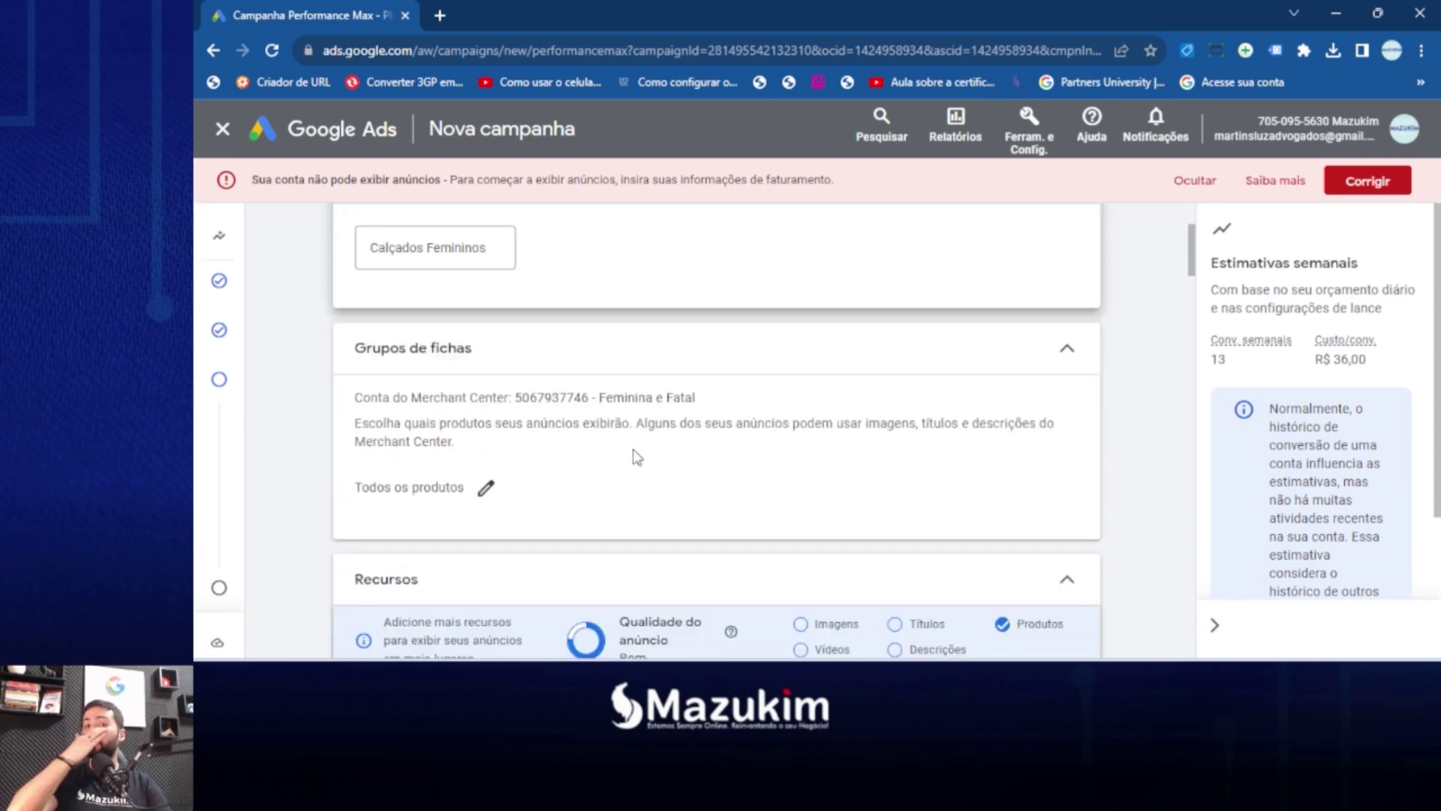
Switch to Google Merchant Center Next, review the account overview and the full product list, and return to the Google Ads campaign.
{"action": "scroll", "coordinate": [450, 412], "scroll_direction": "down", "scroll_amount": 2}
{"action": "scroll", "coordinate": [542, 416], "scroll_direction": "up", "scroll_amount": 2}
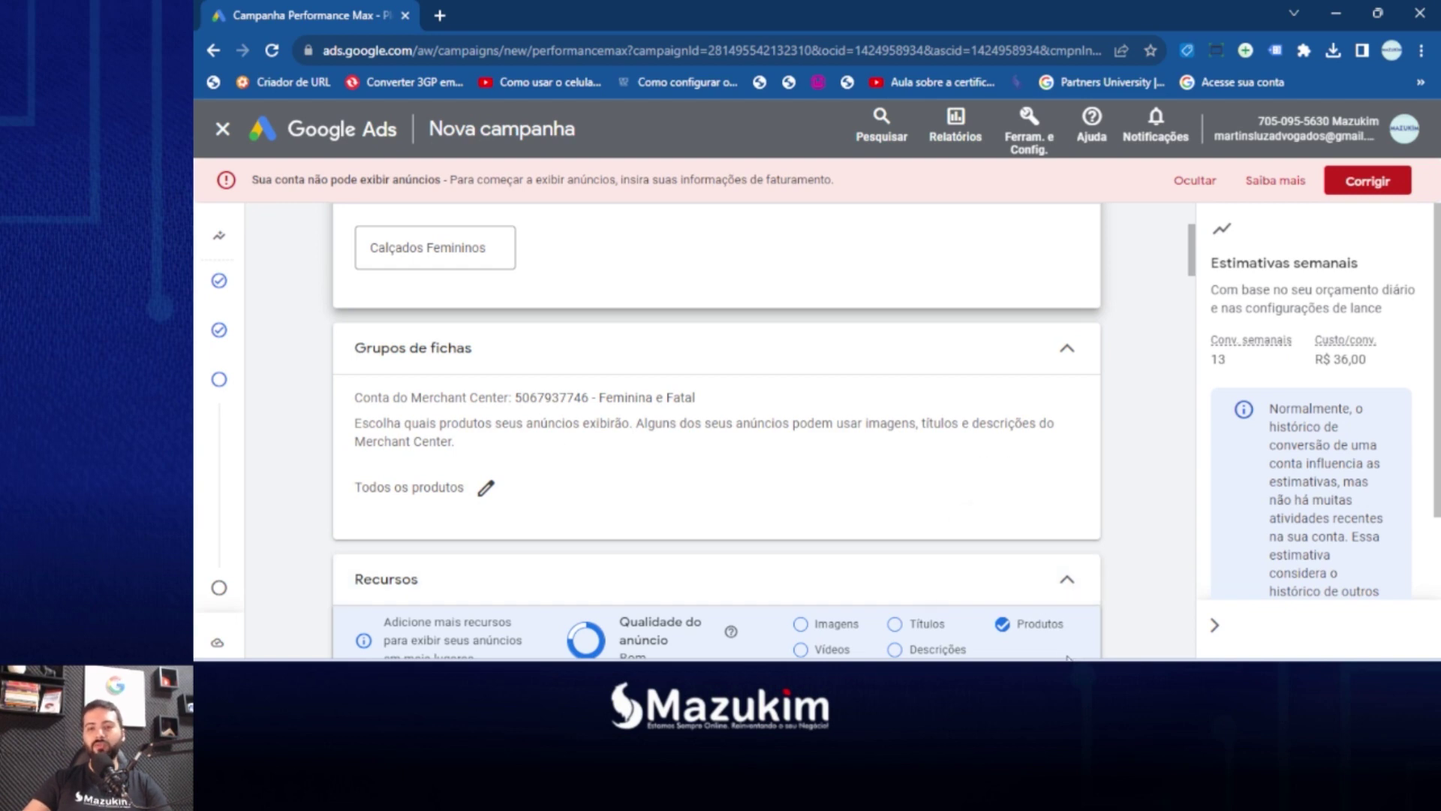
{"action": "left_click", "coordinate": [998, 525]}
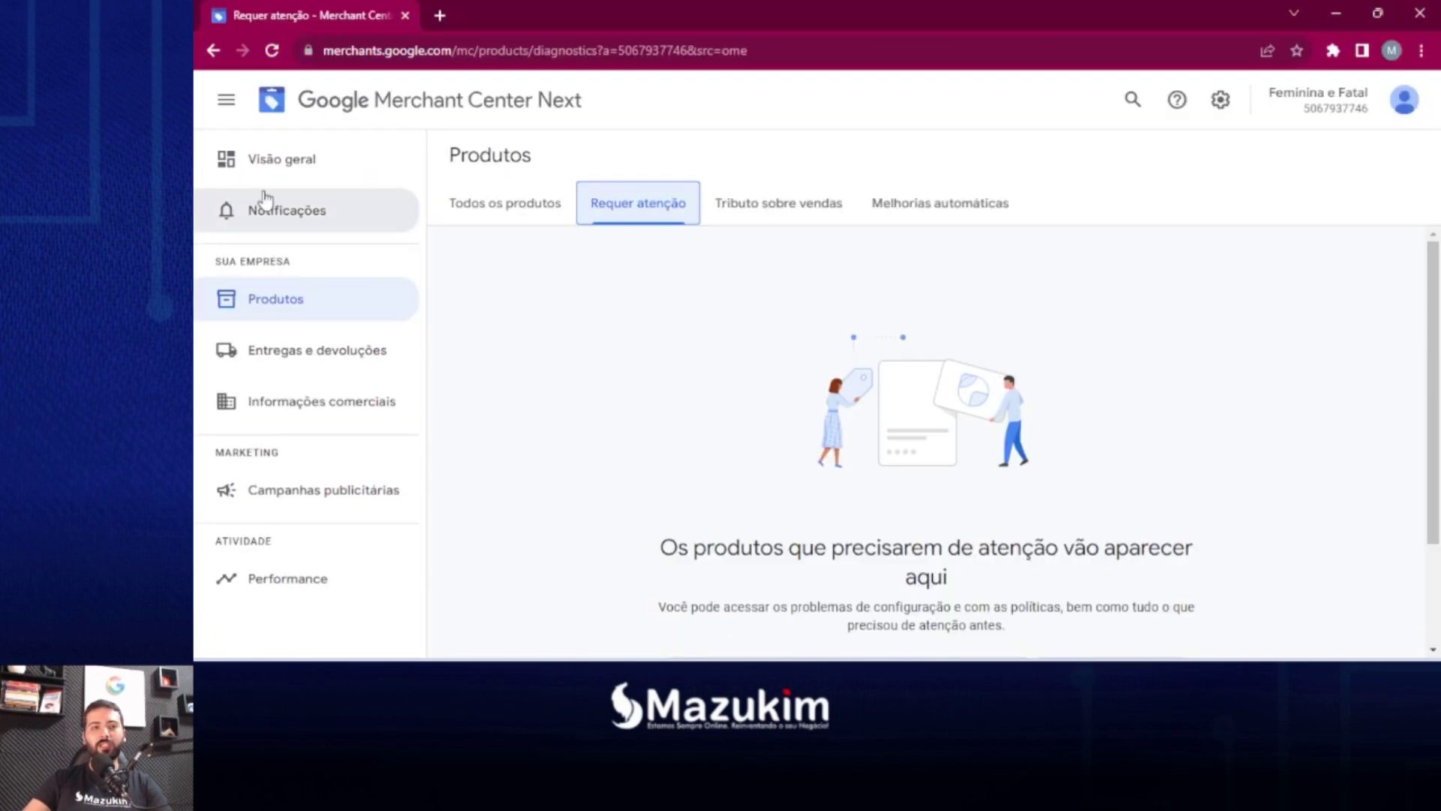
{"action": "left_click", "coordinate": [292, 210]}
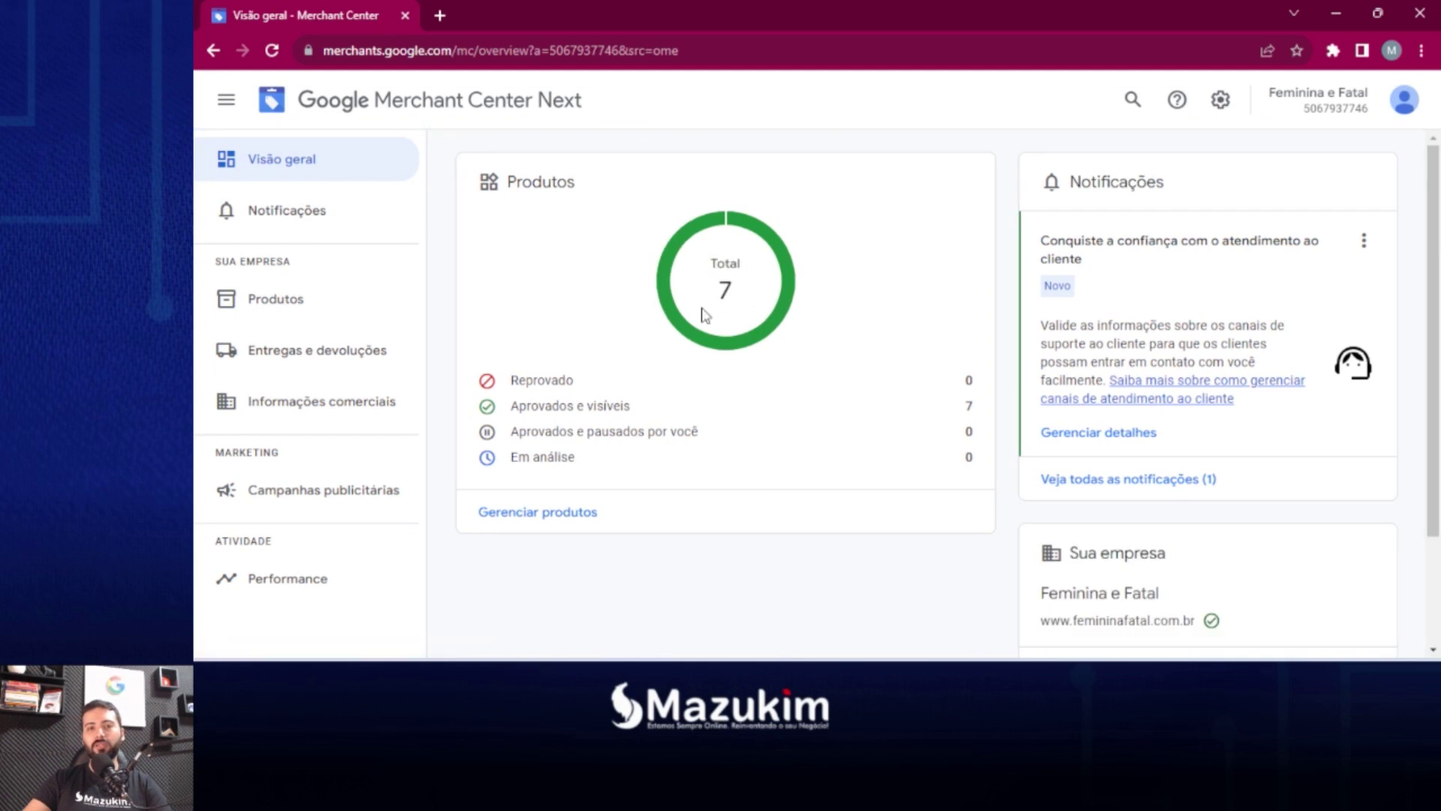
{"action": "left_click", "coordinate": [373, 300]}
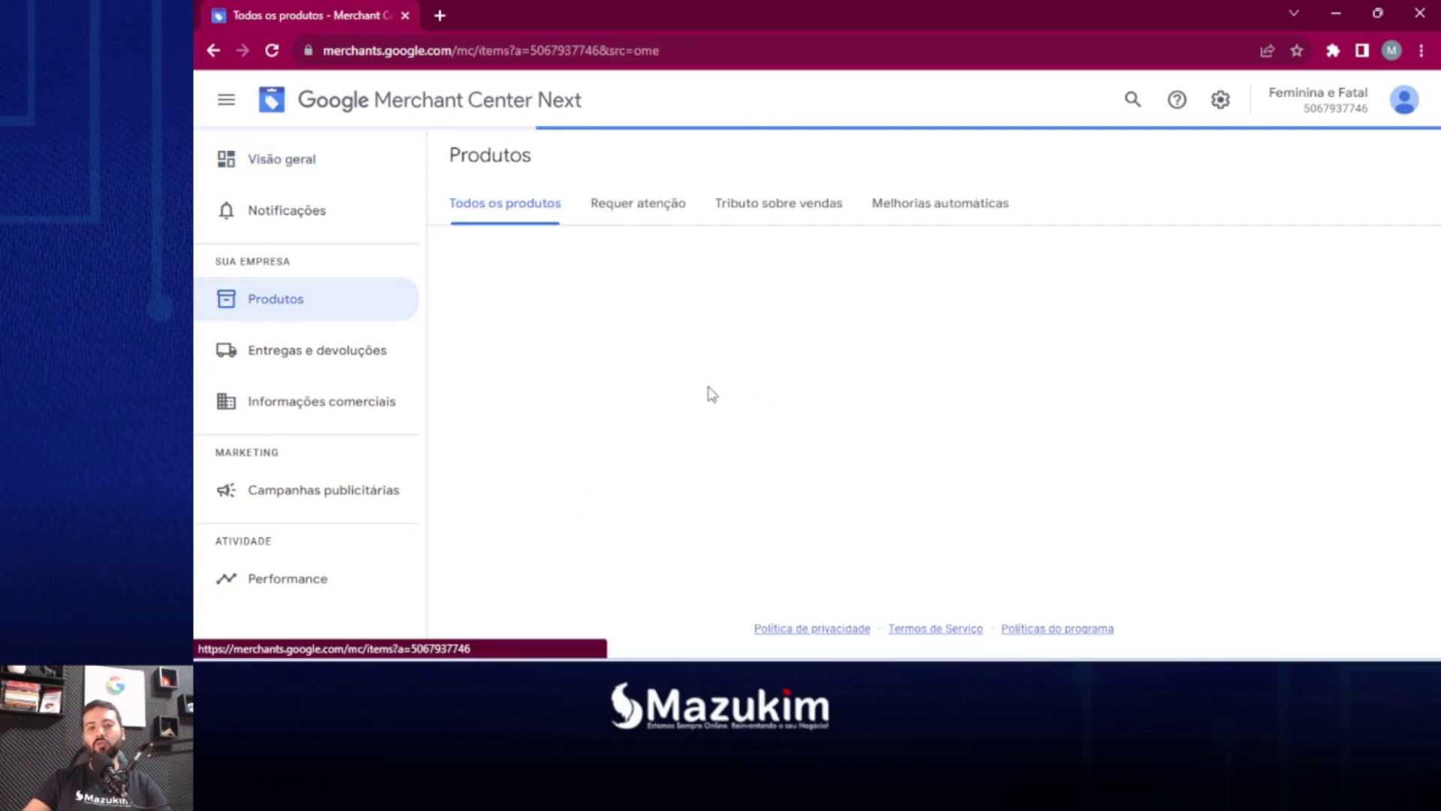
{"action": "scroll", "coordinate": [803, 370], "scroll_direction": "down", "scroll_amount": 2}
{"action": "scroll", "coordinate": [804, 370], "scroll_direction": "up", "scroll_amount": 2}
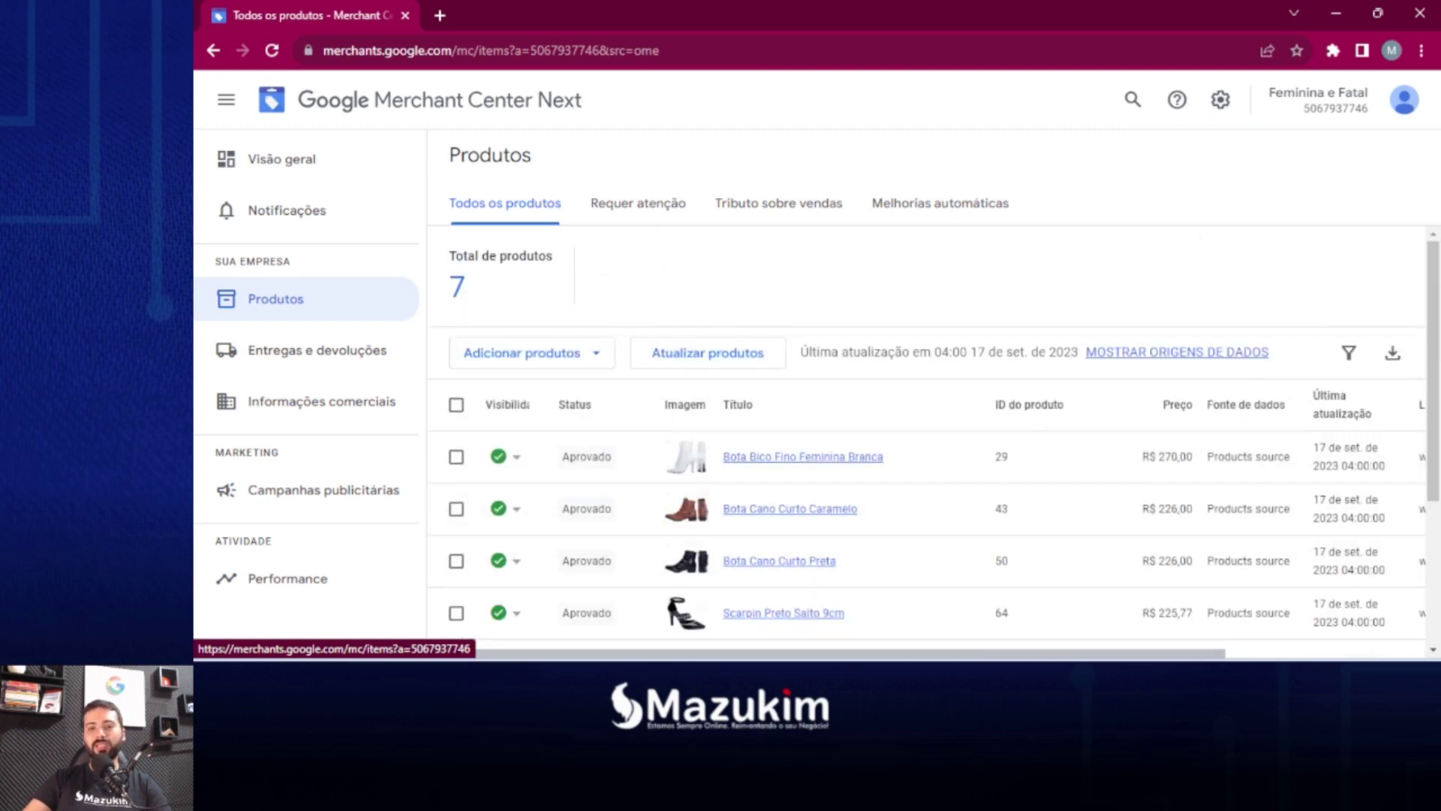
{"action": "key", "text": "alt+Tab"}
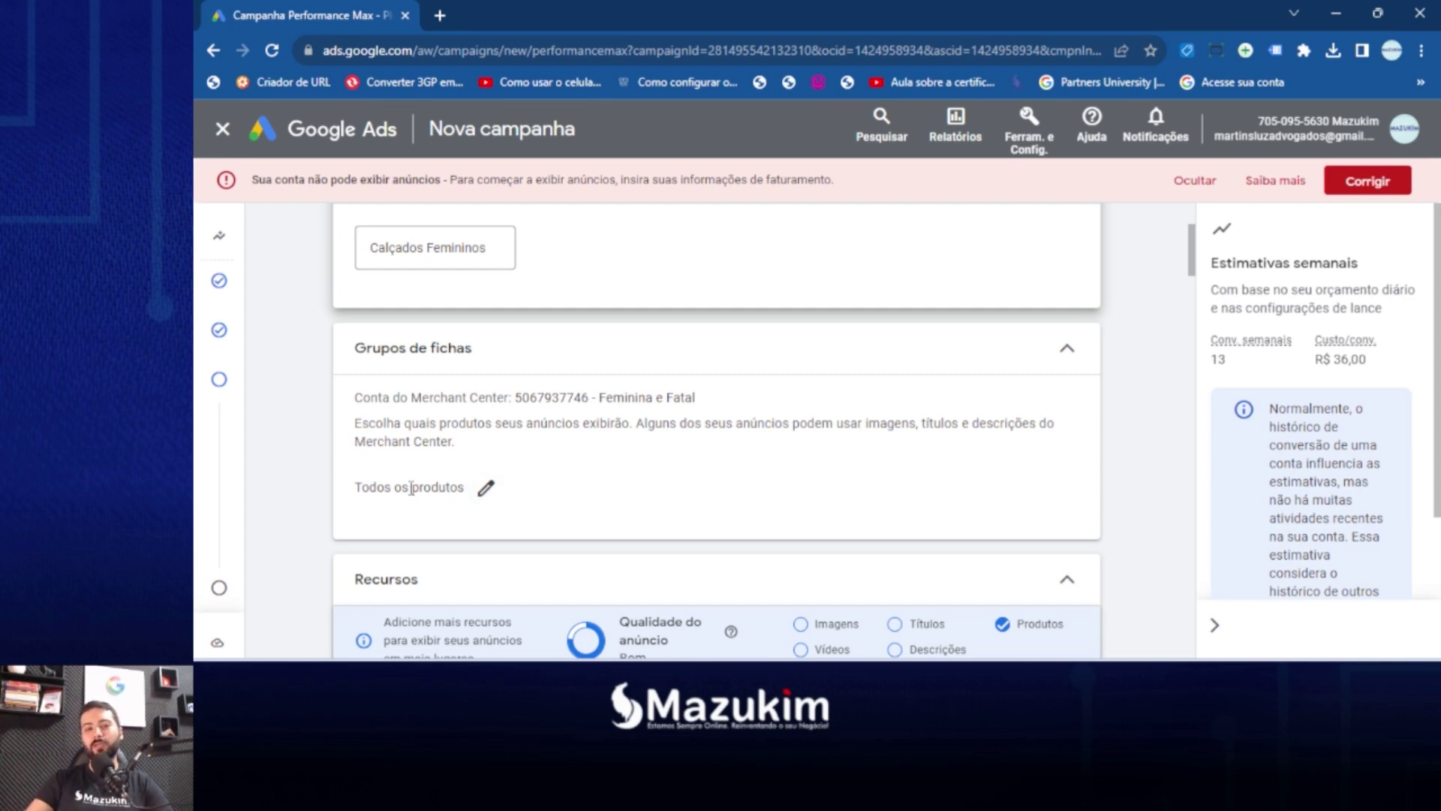
Review the Todos os produtos listing group and the complete URL final address of the asset group.
{"action": "left_click_drag", "start_coordinate": [351, 501], "coordinate": [469, 489]}
{"action": "left_click", "coordinate": [417, 521]}
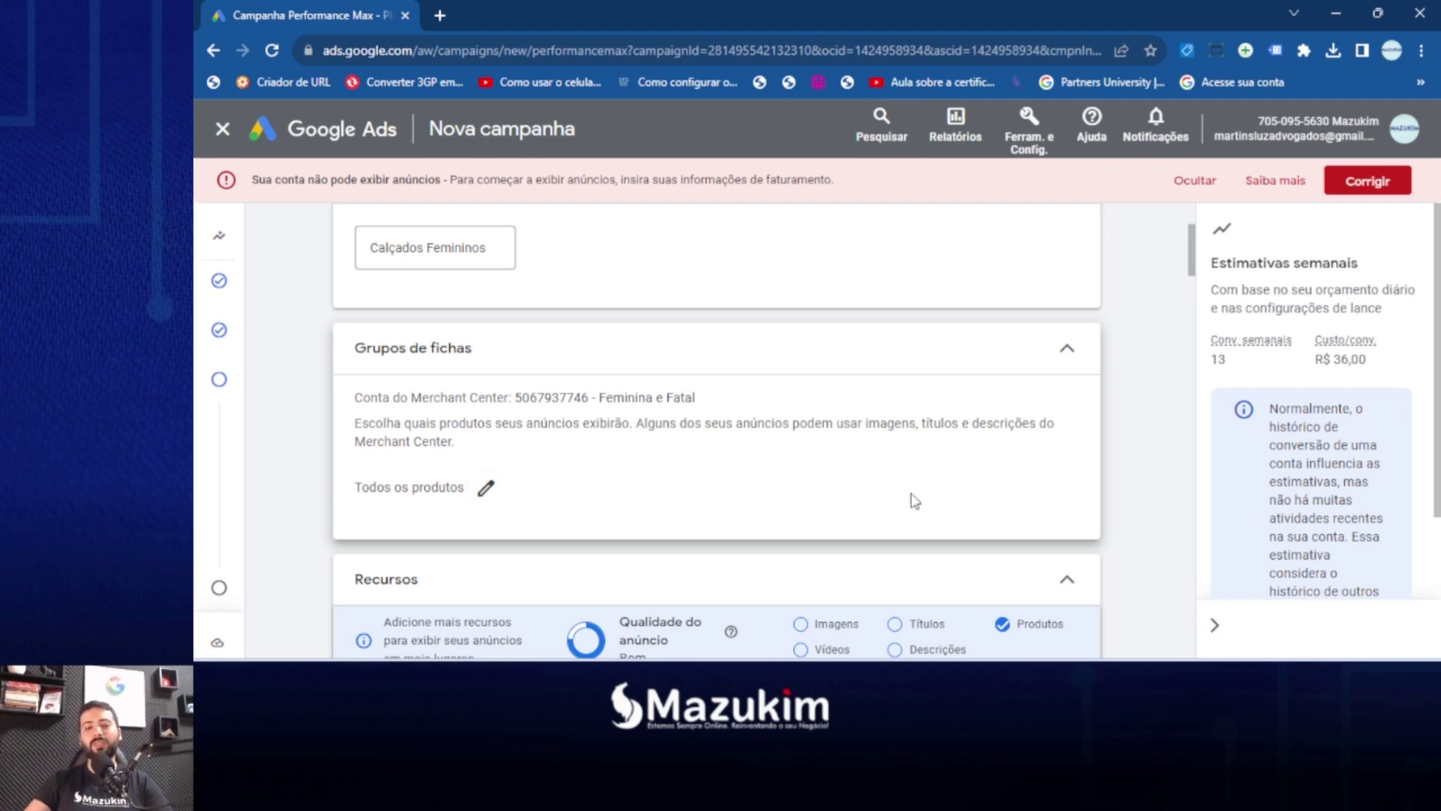
{"action": "scroll", "coordinate": [1157, 475], "scroll_direction": "down", "scroll_amount": 1}
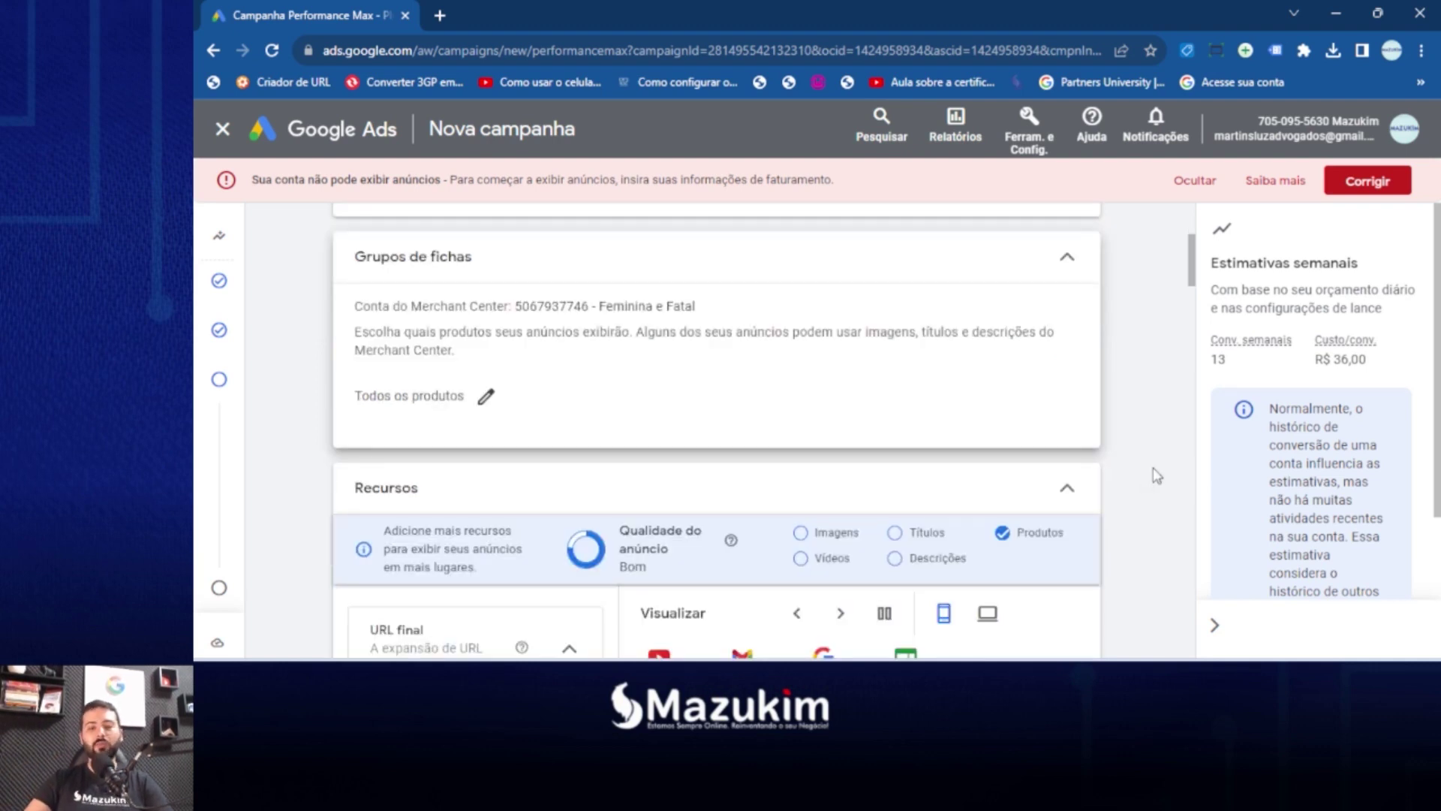
{"action": "scroll", "coordinate": [1156, 475], "scroll_direction": "down", "scroll_amount": 3}
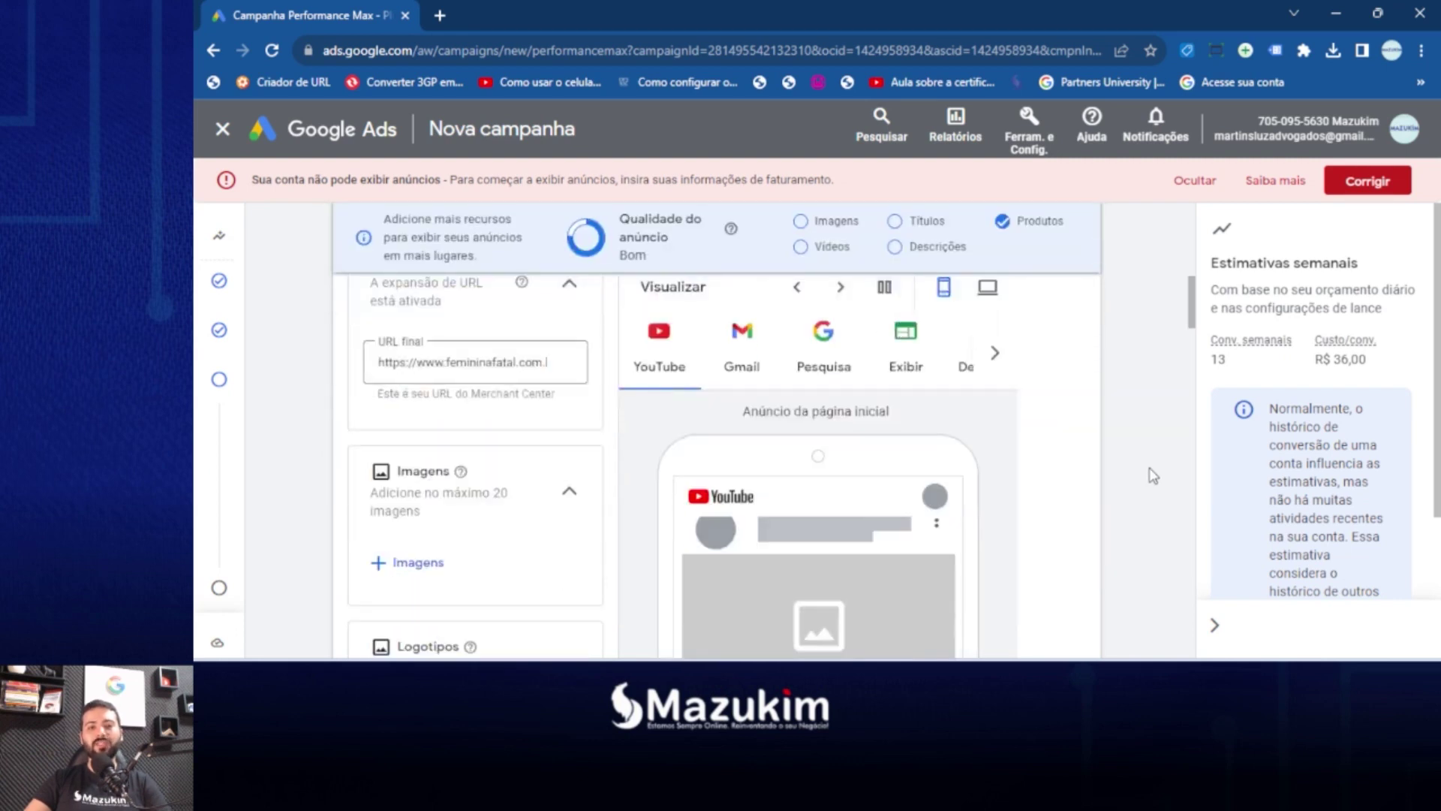
{"action": "left_click", "coordinate": [508, 355]}
{"action": "key", "text": "End"}
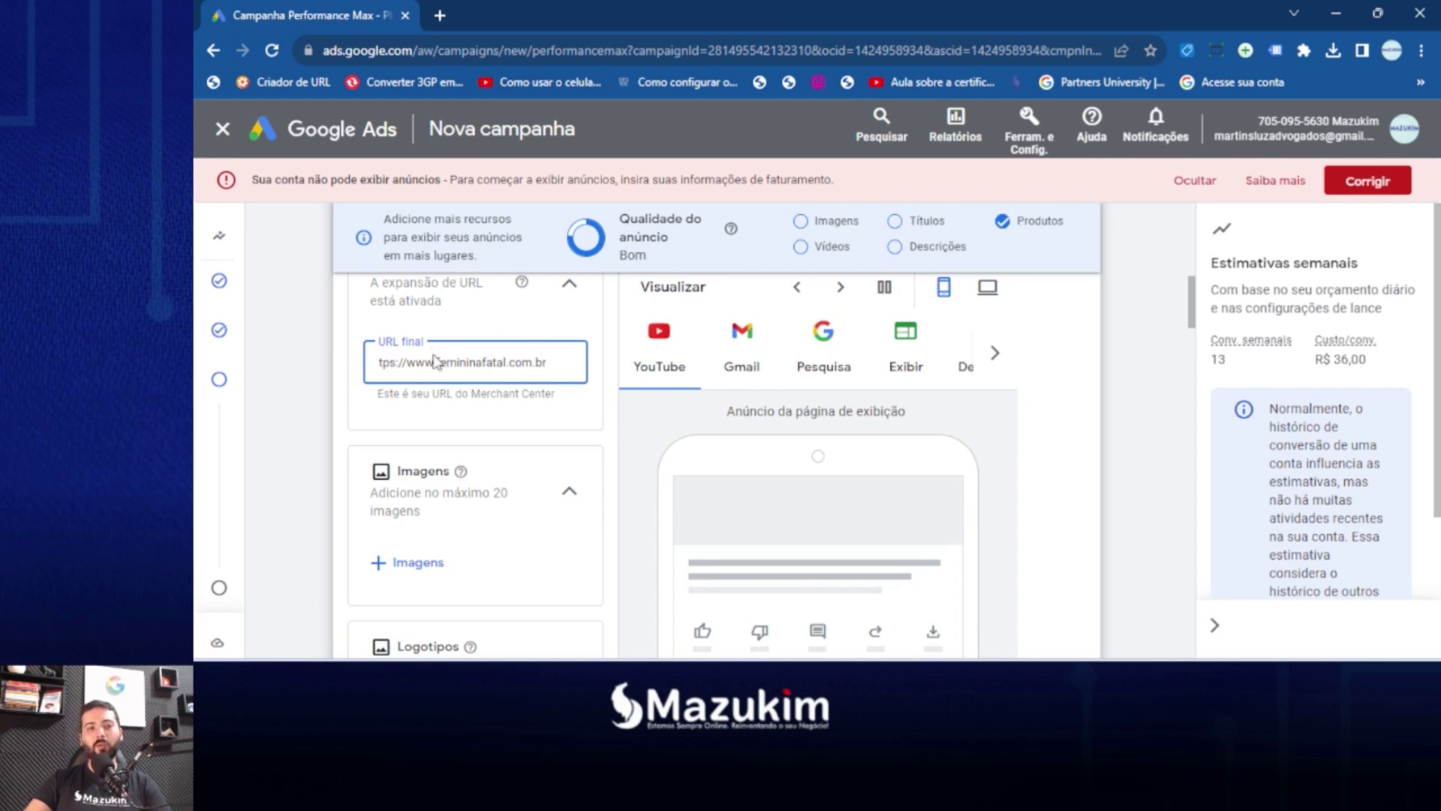
{"action": "scroll", "coordinate": [525, 387], "scroll_direction": "down", "scroll_amount": 1}
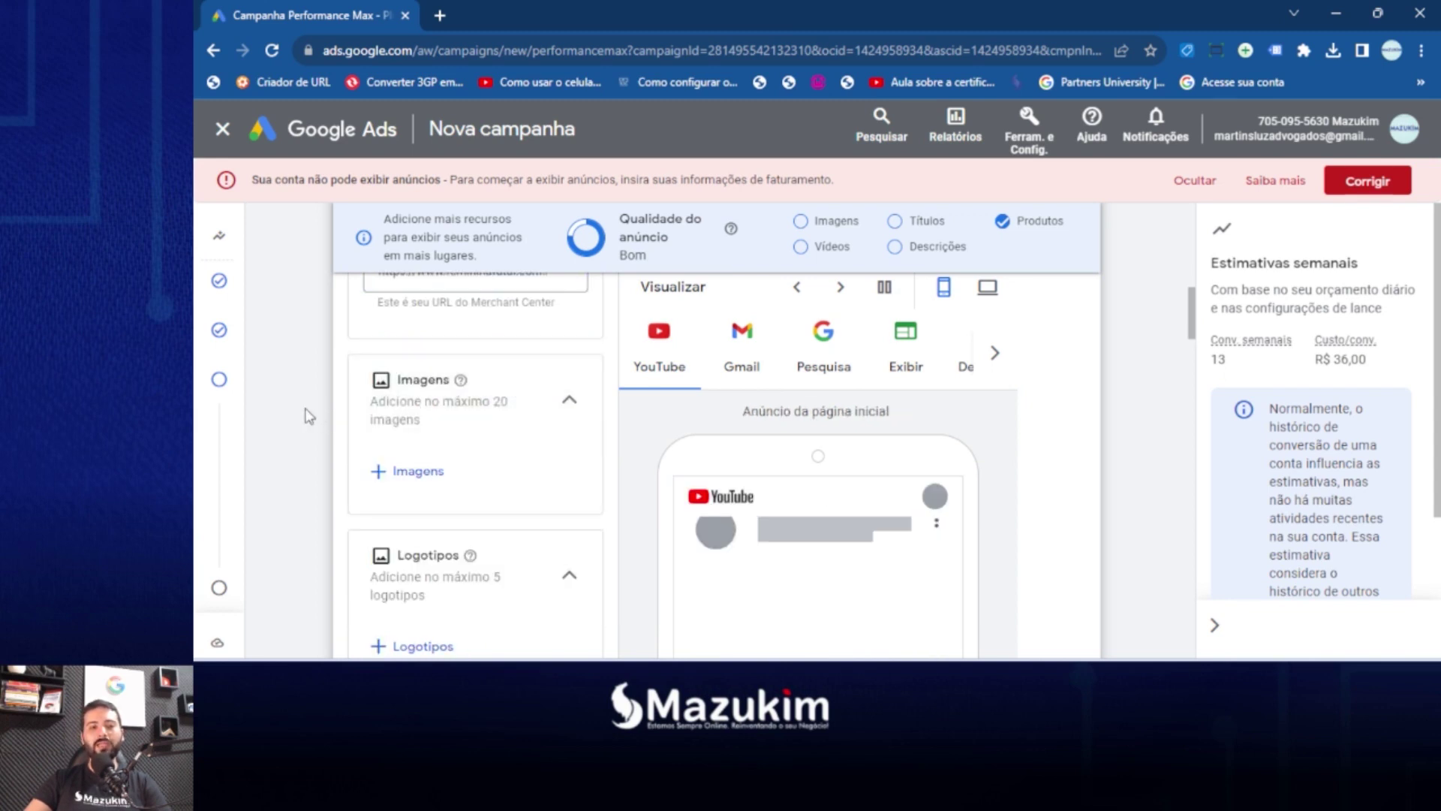
Open the asset group's image selection, select the first image suggested from the final URL, and open the Biblioteca de recursos.
{"action": "left_click", "coordinate": [418, 480]}
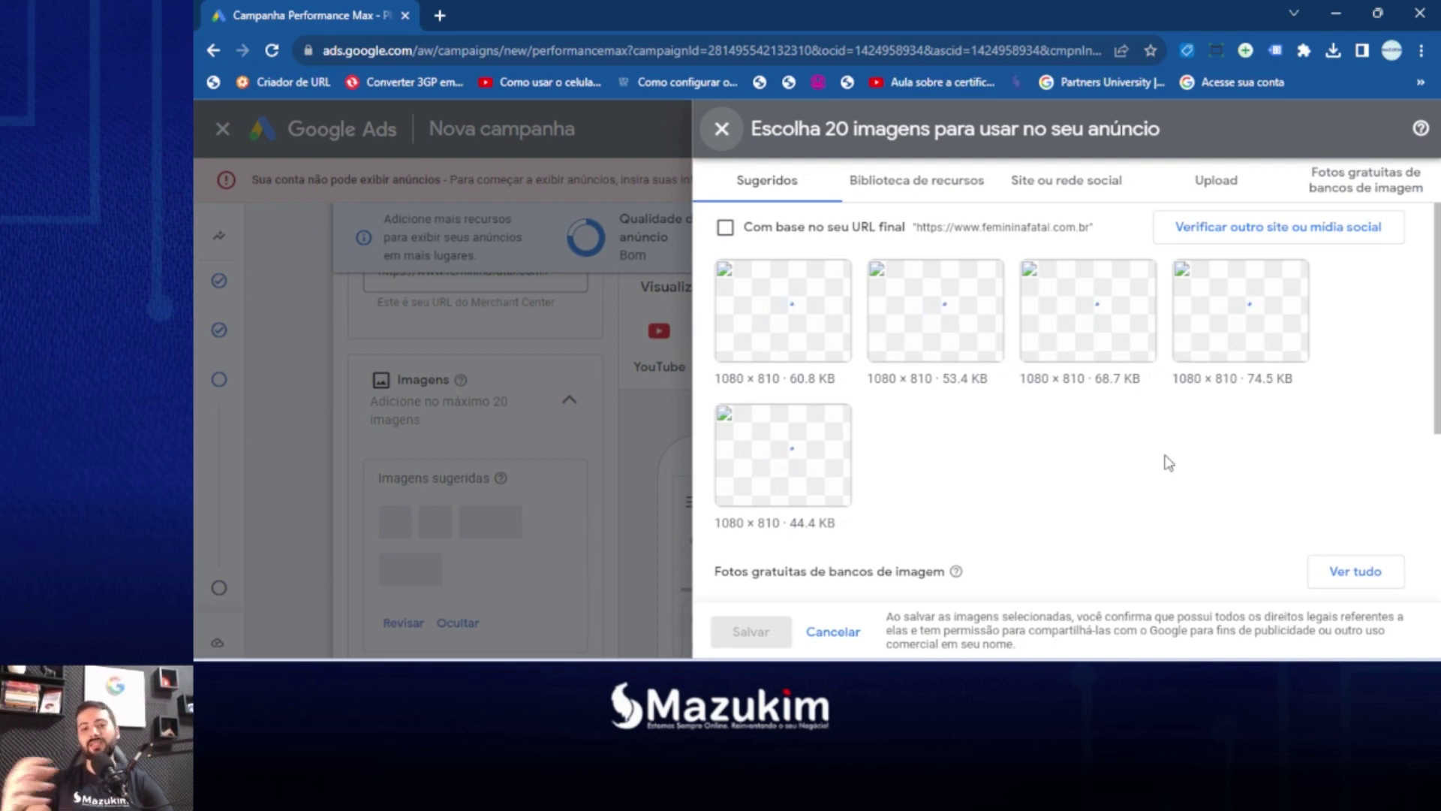
{"action": "left_click", "coordinate": [799, 341]}
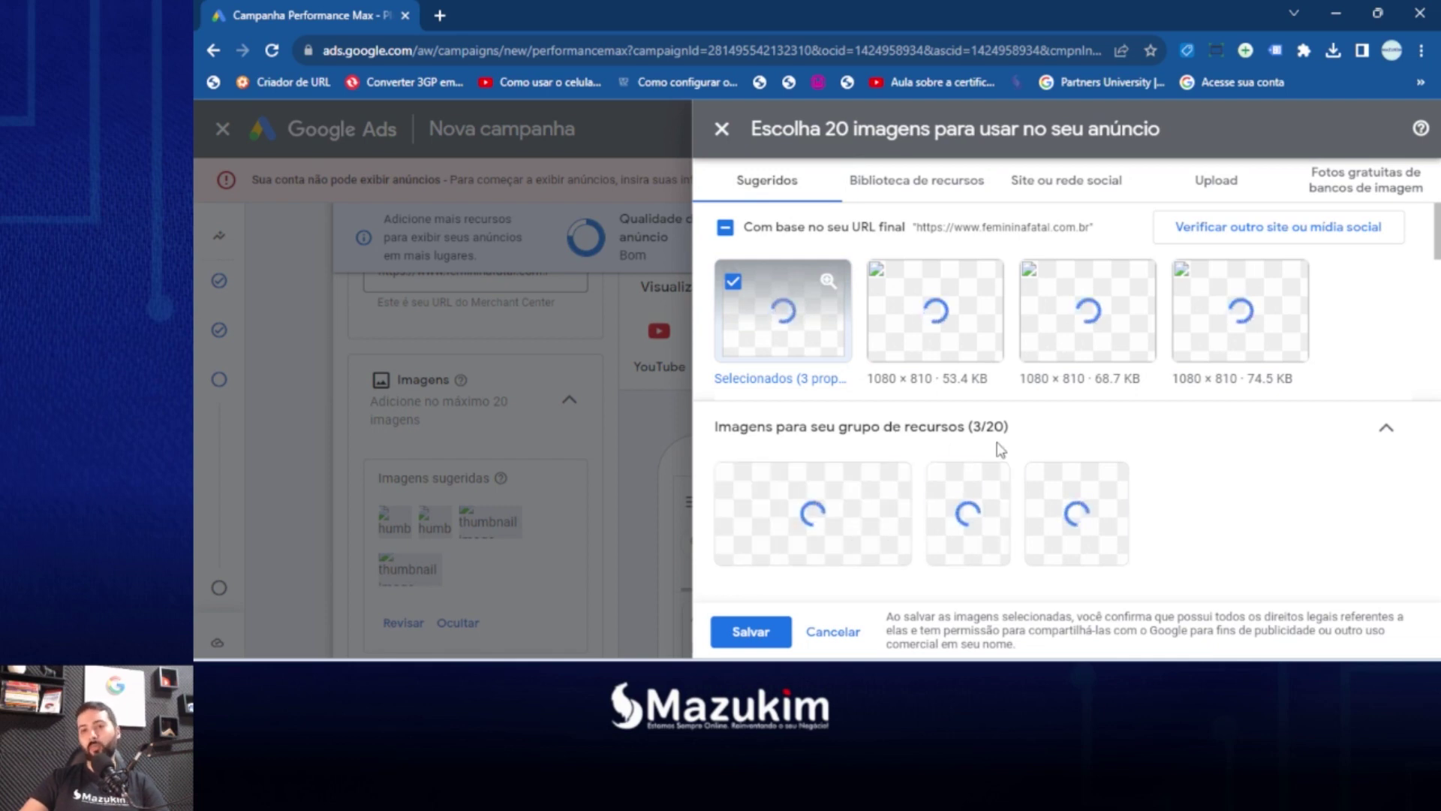
{"action": "left_click", "coordinate": [885, 184]}
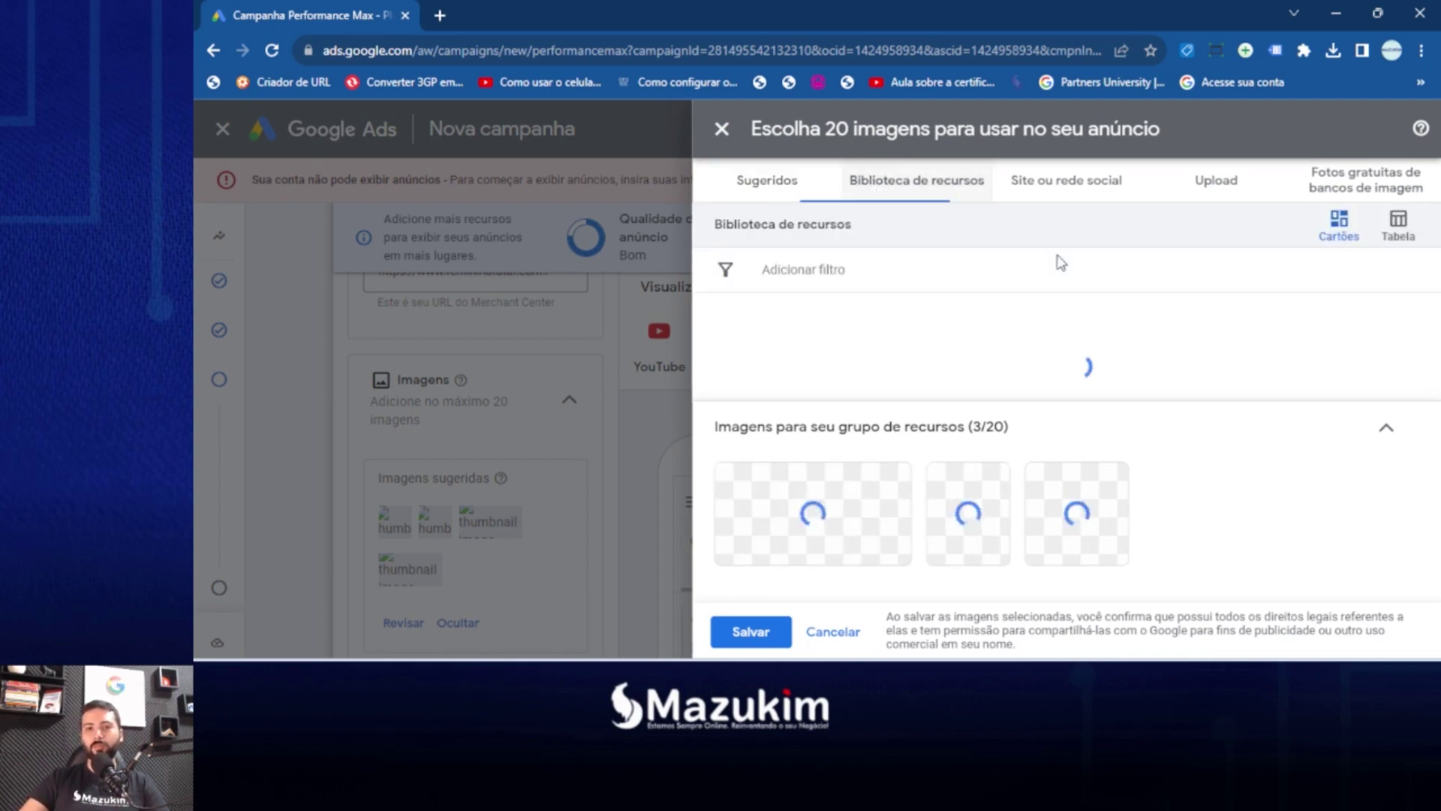
Start an image upload from the computer and browse to the DATA (D:) drive.
{"action": "left_click", "coordinate": [1199, 186]}
{"action": "scroll", "coordinate": [989, 375], "scroll_direction": "down", "scroll_amount": 2}
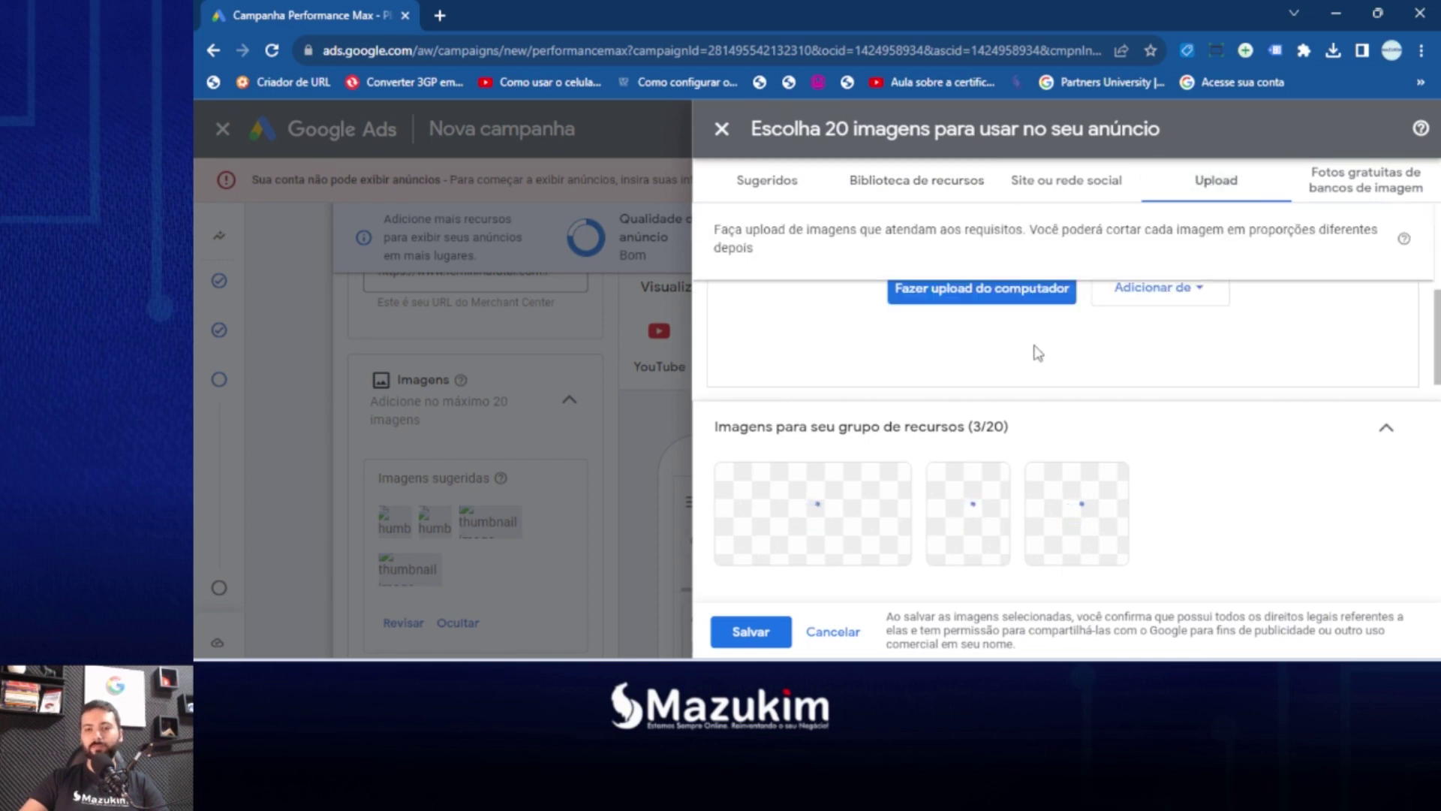
{"action": "scroll", "coordinate": [1004, 379], "scroll_direction": "up", "scroll_amount": 1}
{"action": "left_click", "coordinate": [1004, 381]}
{"action": "left_click", "coordinate": [526, 441]}
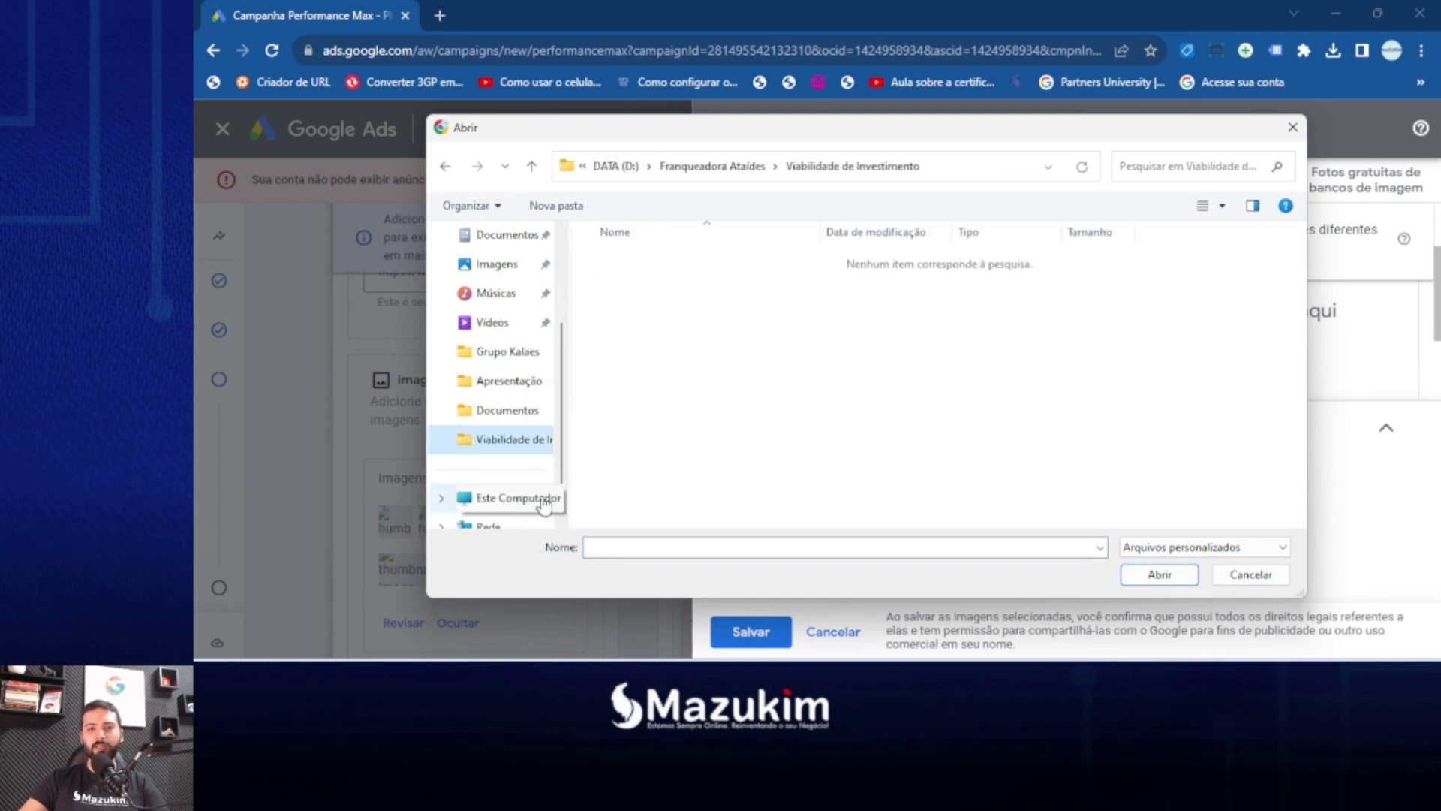
{"action": "left_click", "coordinate": [614, 166]}
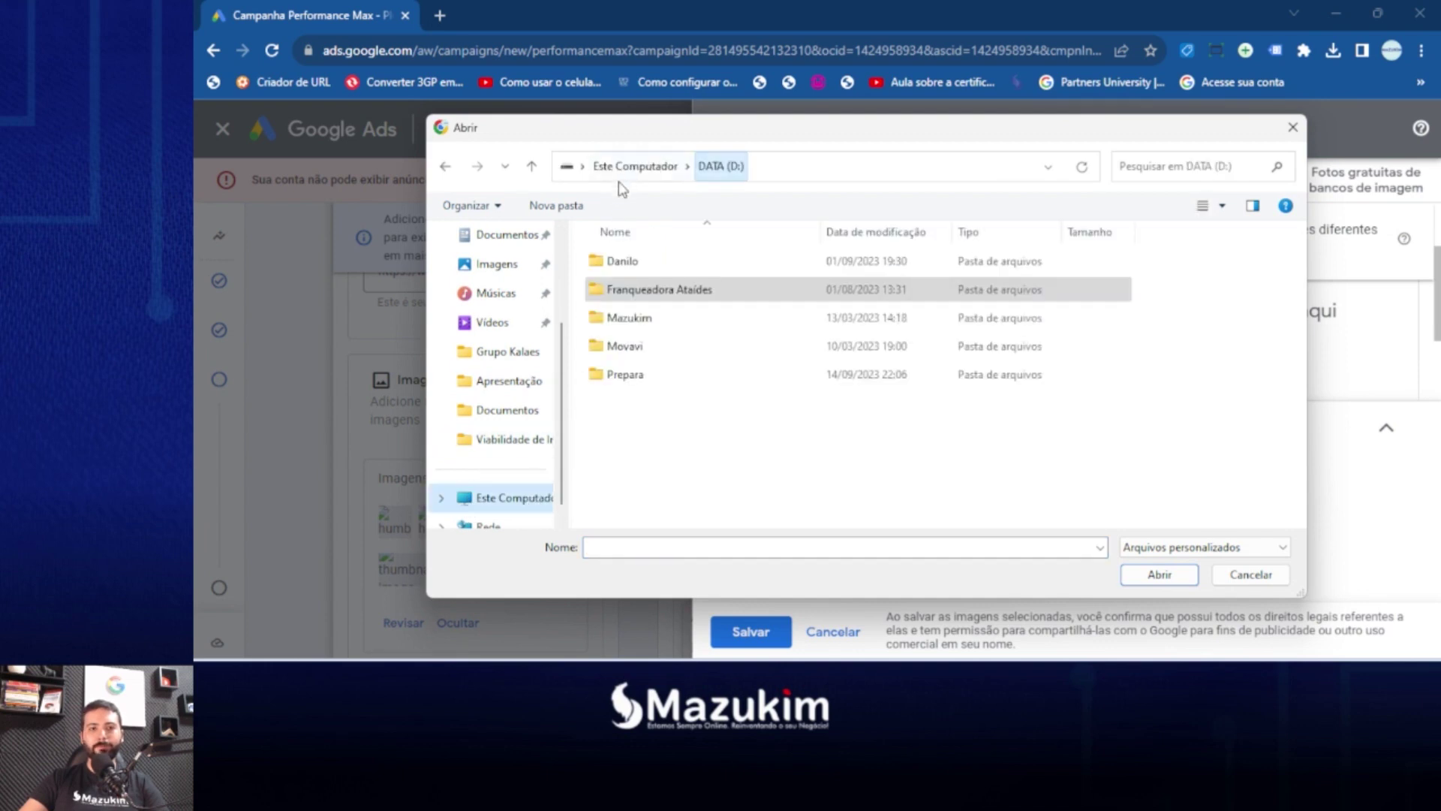
Open the Produtos folder inside the Mazukim folder for the image upload.
{"action": "double_click", "coordinate": [650, 321]}
{"action": "left_click", "coordinate": [652, 297]}
{"action": "key", "text": "p"}
{"action": "key", "text": "Down"}
{"action": "key", "text": "Down"}
{"action": "key", "text": "Down"}
{"action": "key", "text": "Down"}
{"action": "key", "text": "Down"}
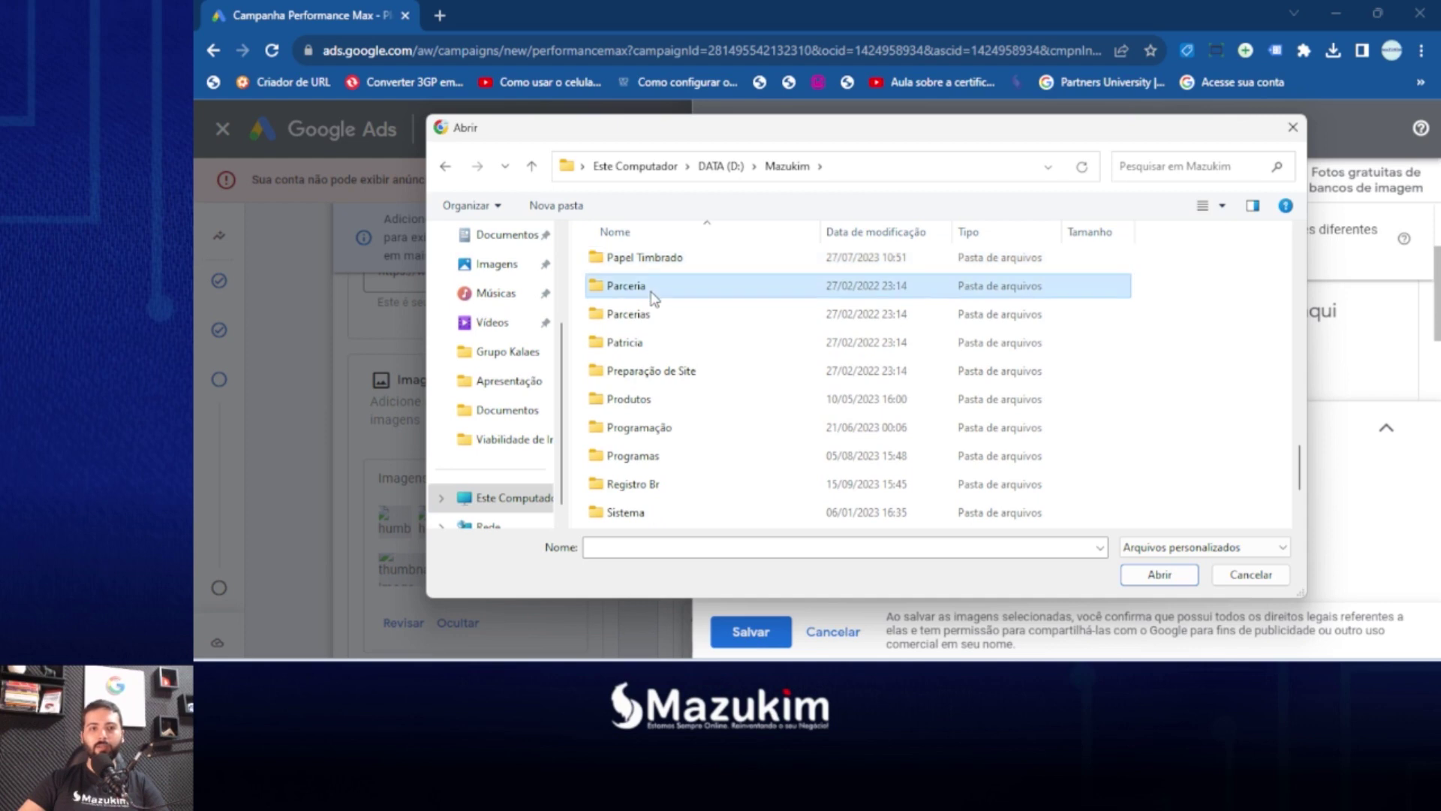
{"action": "key", "text": "Return"}
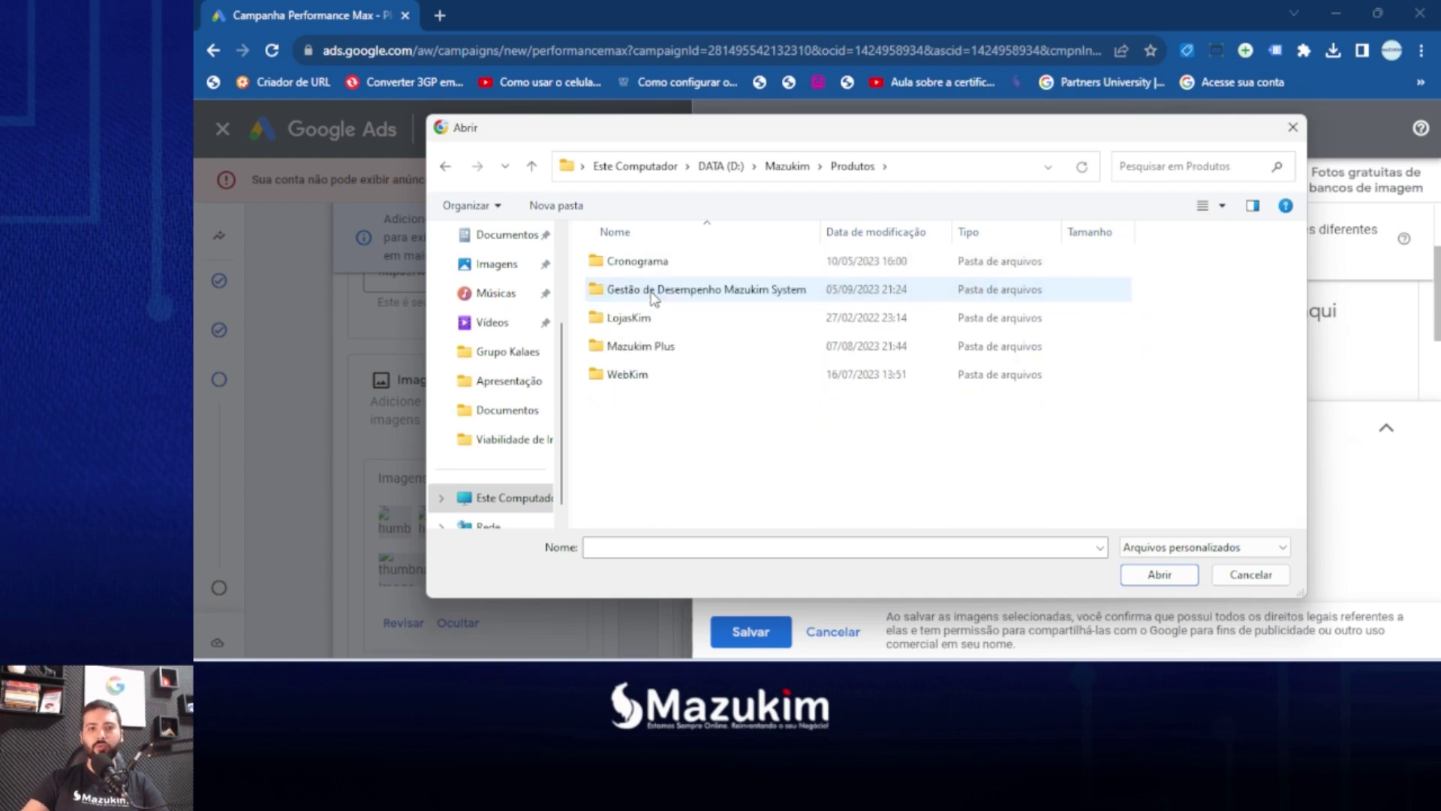
Browse through Mazukim Plus and Streaming to Venda Online com o Google Ads and upload the two Calçados Femininos banner images.
{"action": "double_click", "coordinate": [657, 346]}
{"action": "right_click", "coordinate": [652, 284]}
{"action": "key", "text": "Escape"}
{"action": "scroll", "coordinate": [653, 321], "scroll_direction": "down", "scroll_amount": 2}
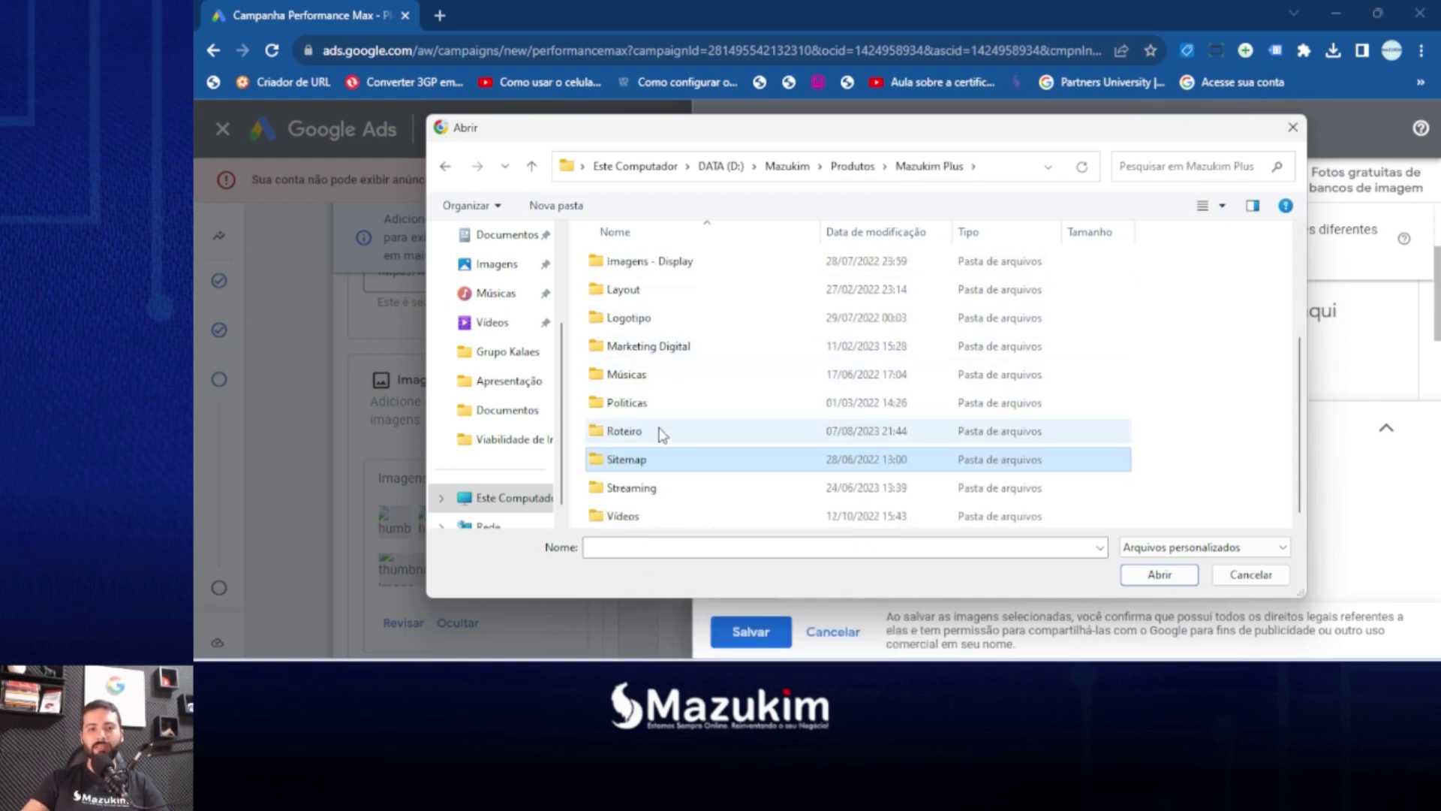
{"action": "double_click", "coordinate": [659, 485]}
{"action": "double_click", "coordinate": [674, 458]}
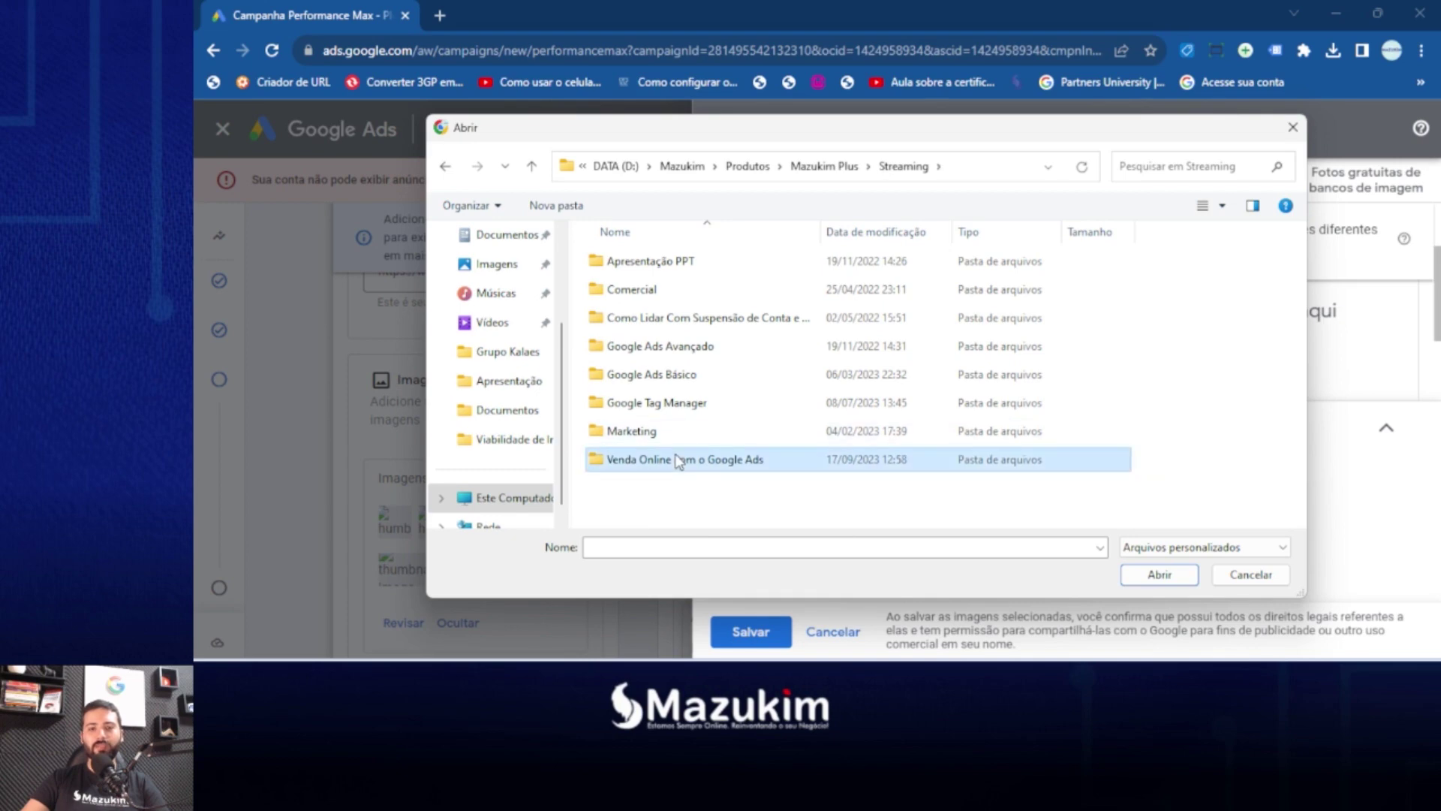
{"action": "double_click", "coordinate": [638, 300]}
{"action": "left_click_drag", "start_coordinate": [828, 369], "coordinate": [589, 259]}
{"action": "left_click", "coordinate": [1156, 575]}
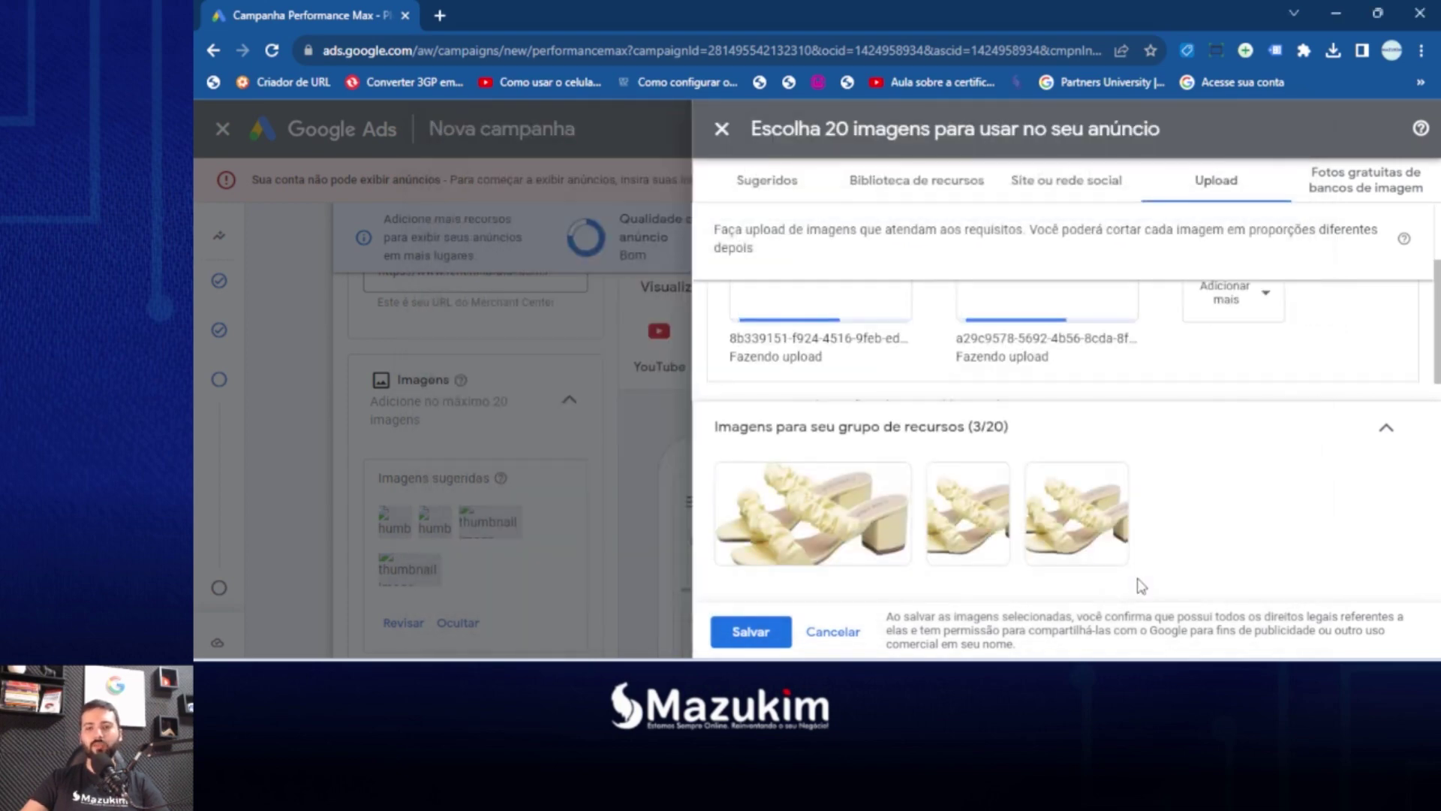
Accept the 1,91:1, 1:1 and 4:5 proportions for the images offered for cropping, and save the image selection.
{"action": "scroll", "coordinate": [1051, 390], "scroll_direction": "up", "scroll_amount": 1}
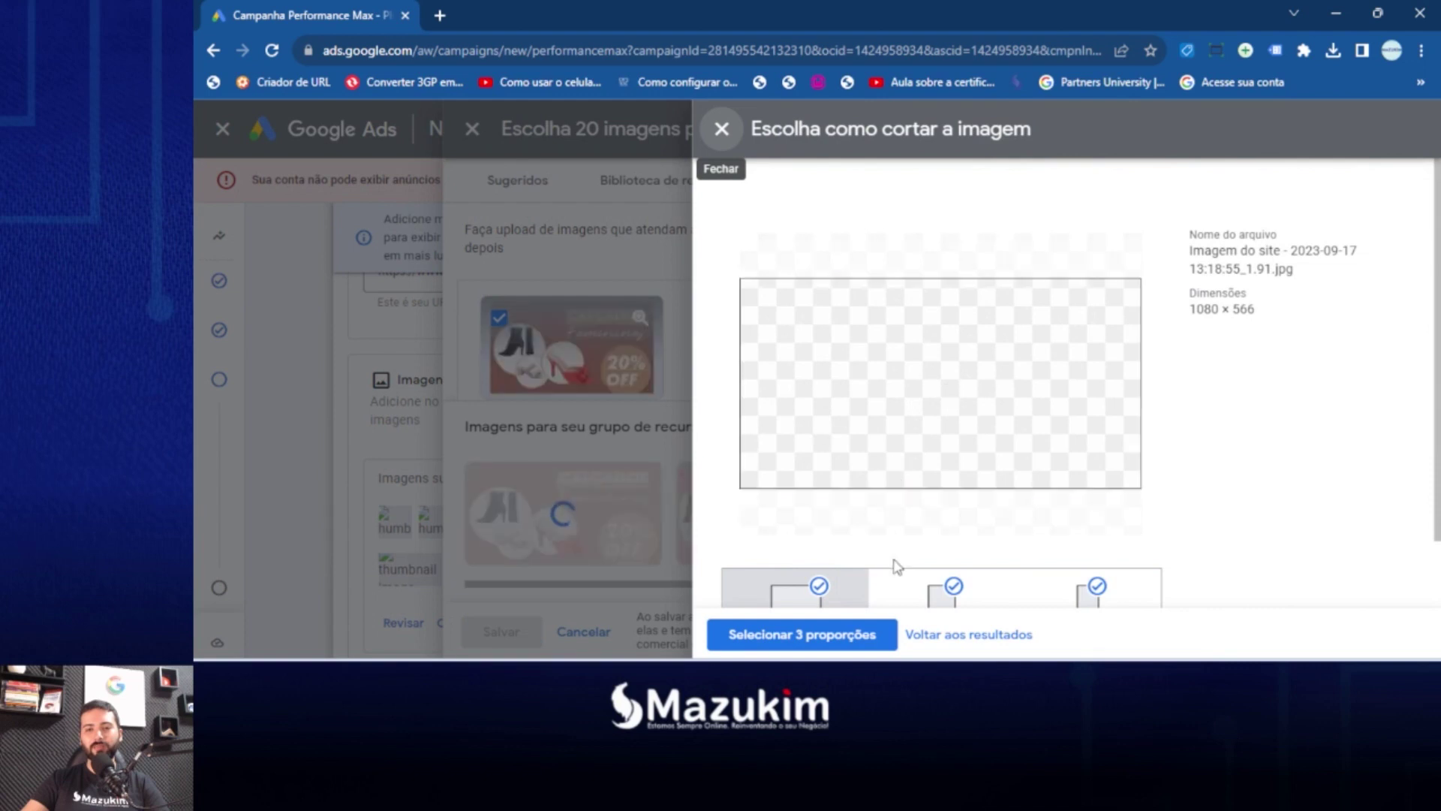
{"action": "scroll", "coordinate": [894, 555], "scroll_direction": "down", "scroll_amount": 1}
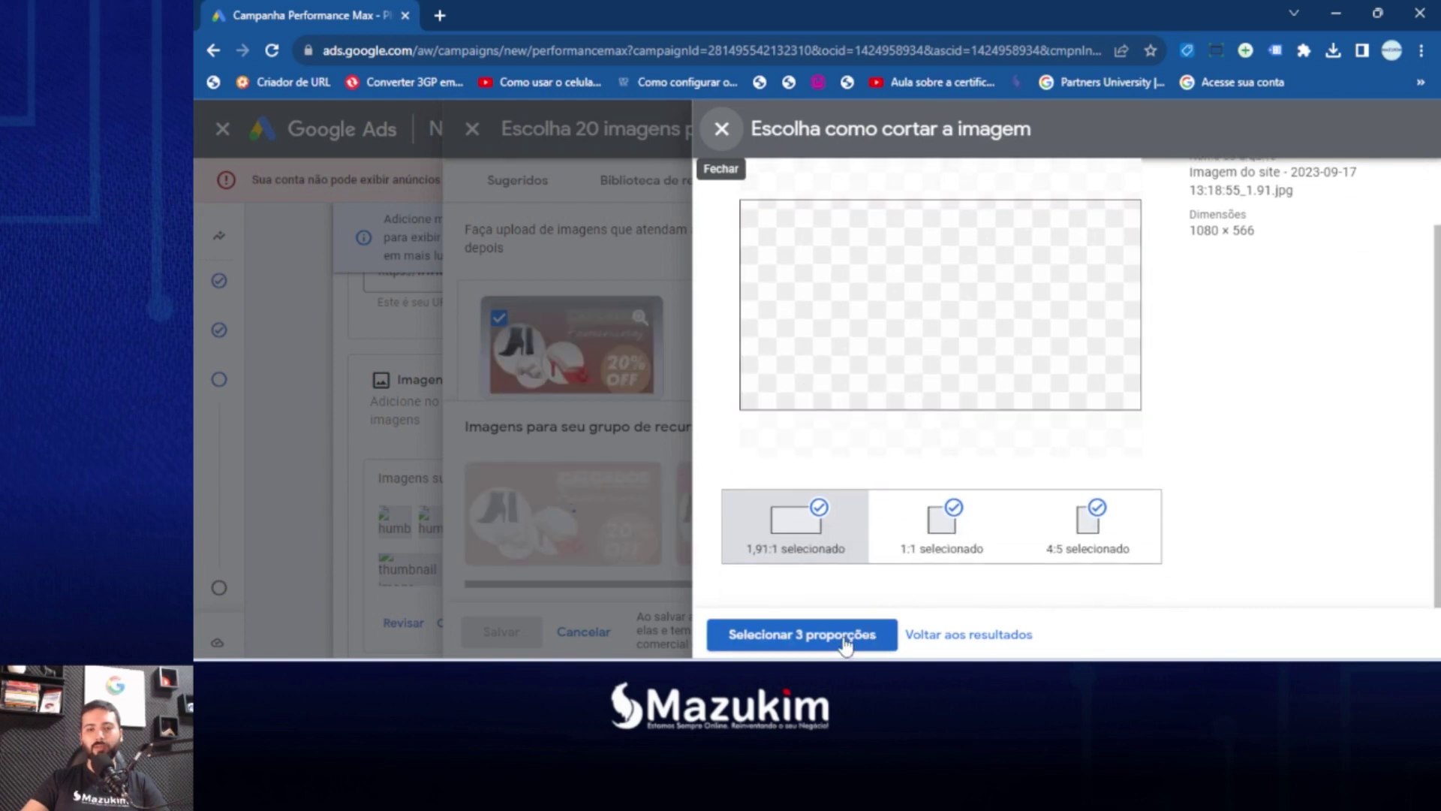
{"action": "left_click", "coordinate": [841, 637]}
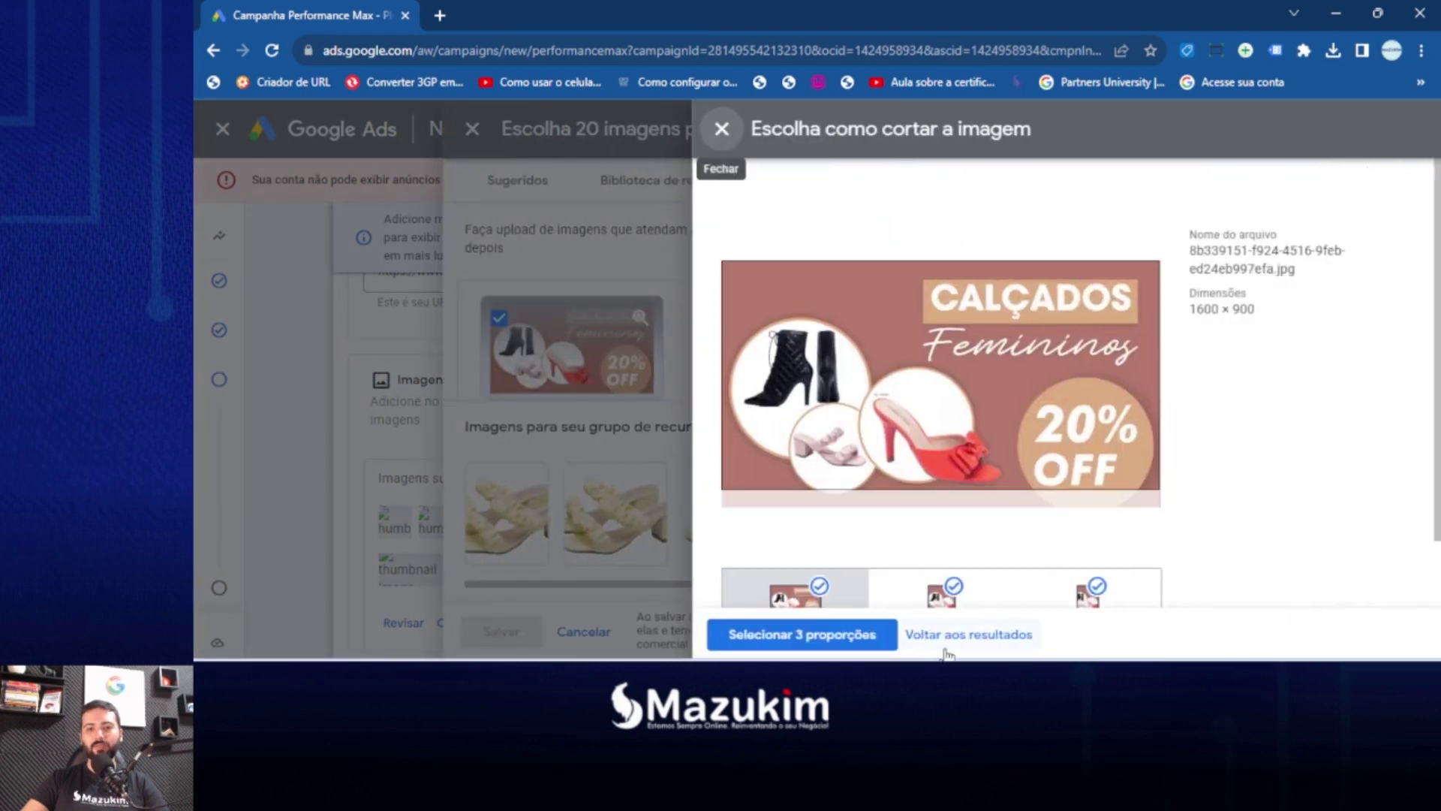
{"action": "scroll", "coordinate": [934, 510], "scroll_direction": "down", "scroll_amount": 1}
{"action": "left_click", "coordinate": [830, 636]}
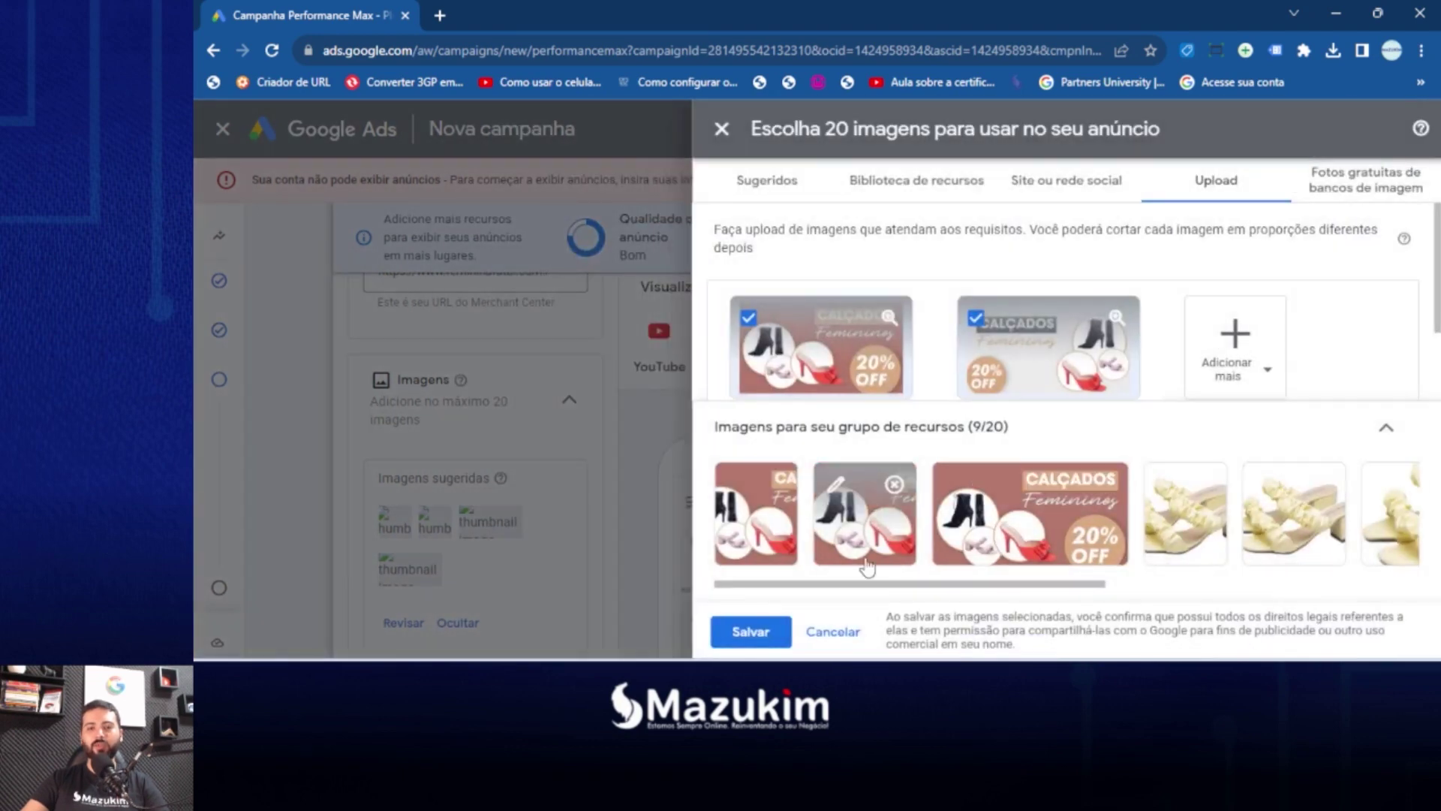
{"action": "left_click", "coordinate": [739, 632]}
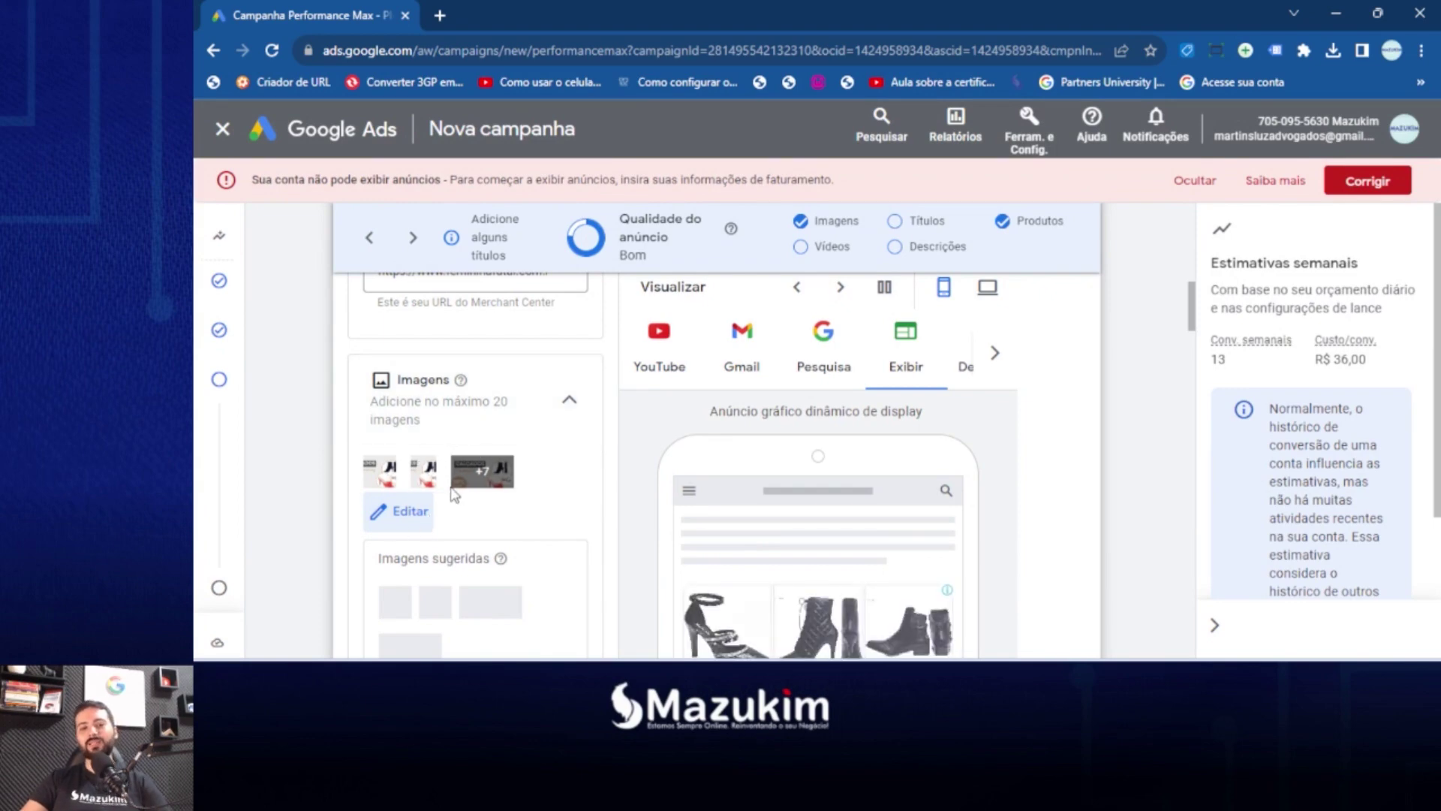
Reopen the cropping options of the red Calçados Femininos banner and compare its 1,91:1, 1:1 and 4:5 crops.
{"action": "left_click", "coordinate": [416, 516]}
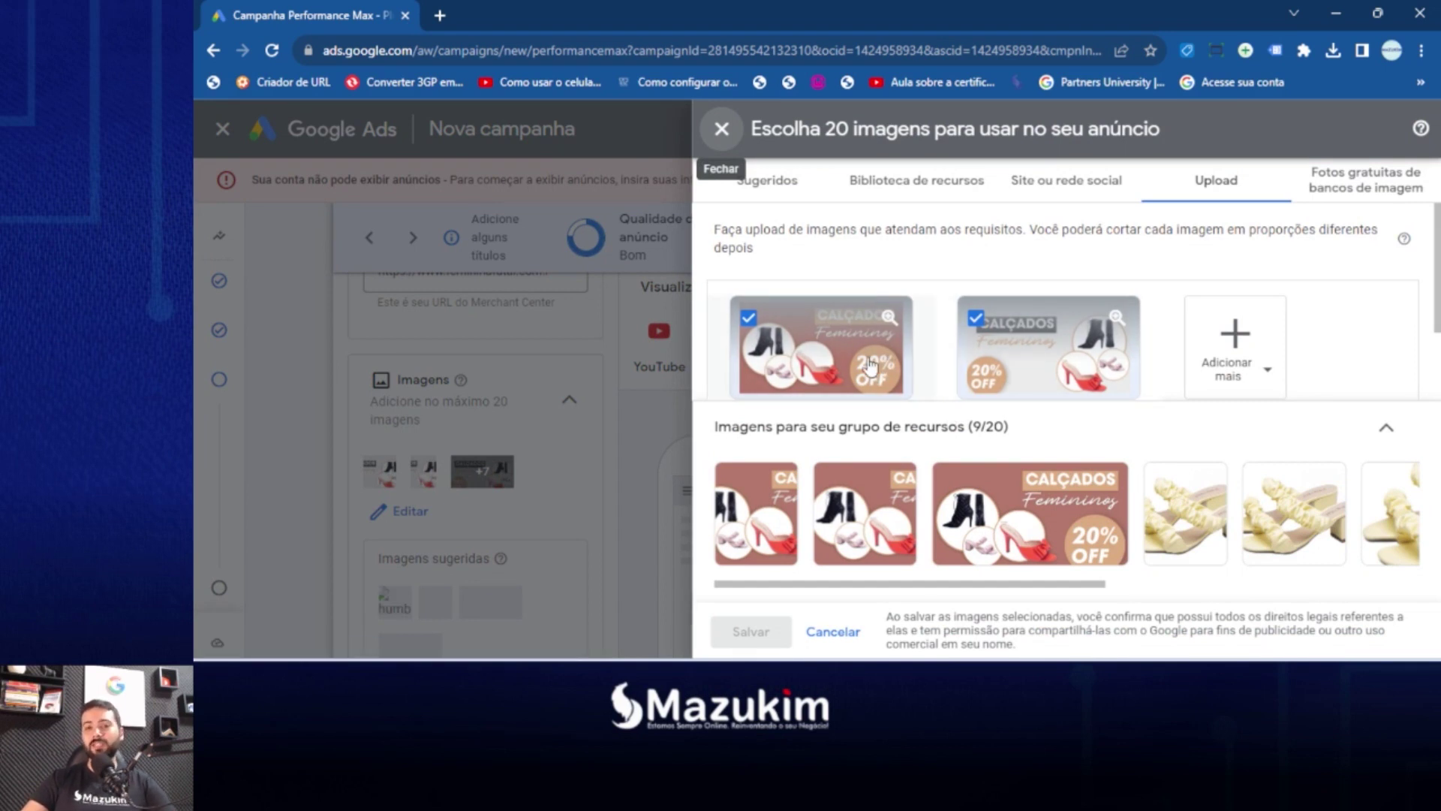
{"action": "left_click", "coordinate": [871, 366]}
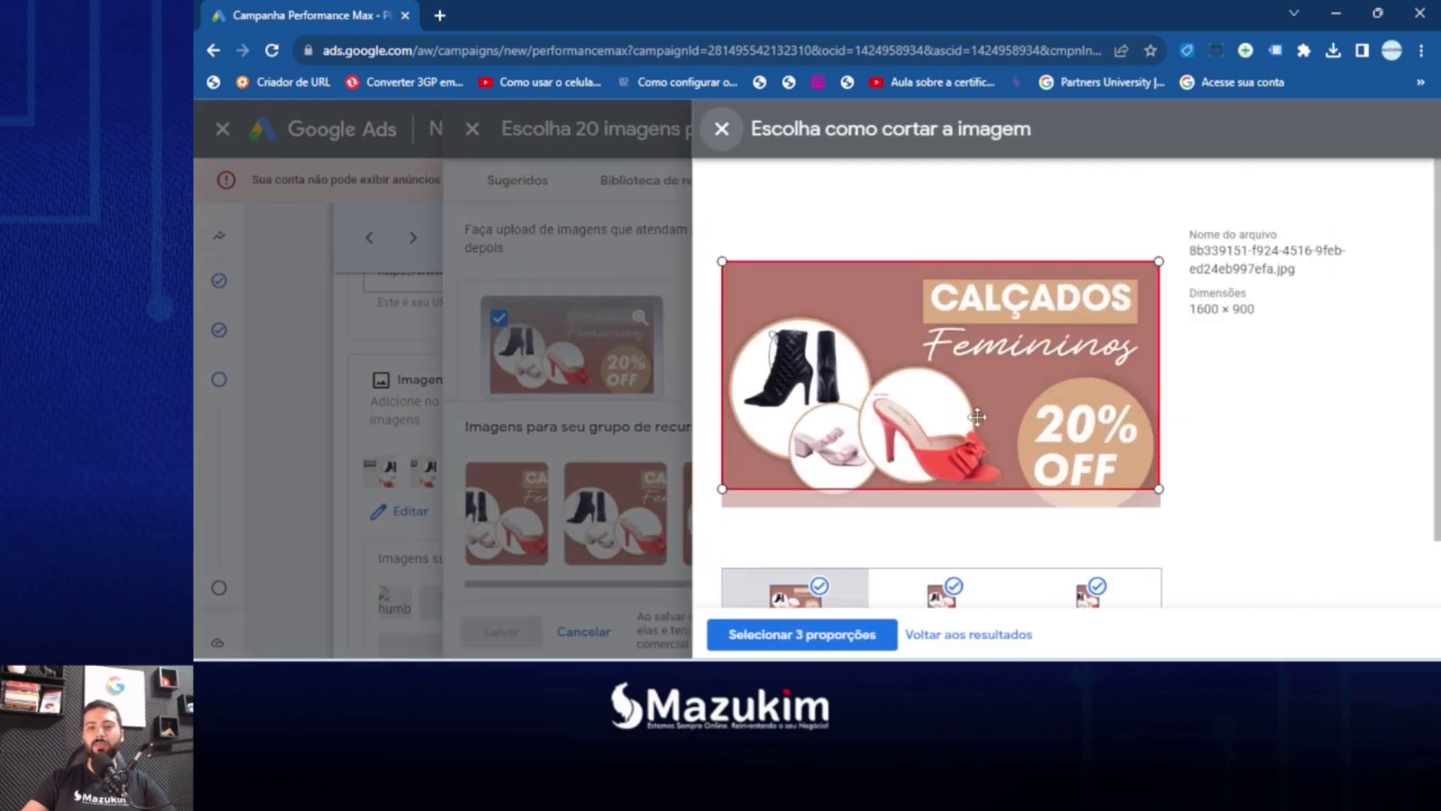
{"action": "scroll", "coordinate": [934, 570], "scroll_direction": "down", "scroll_amount": 1}
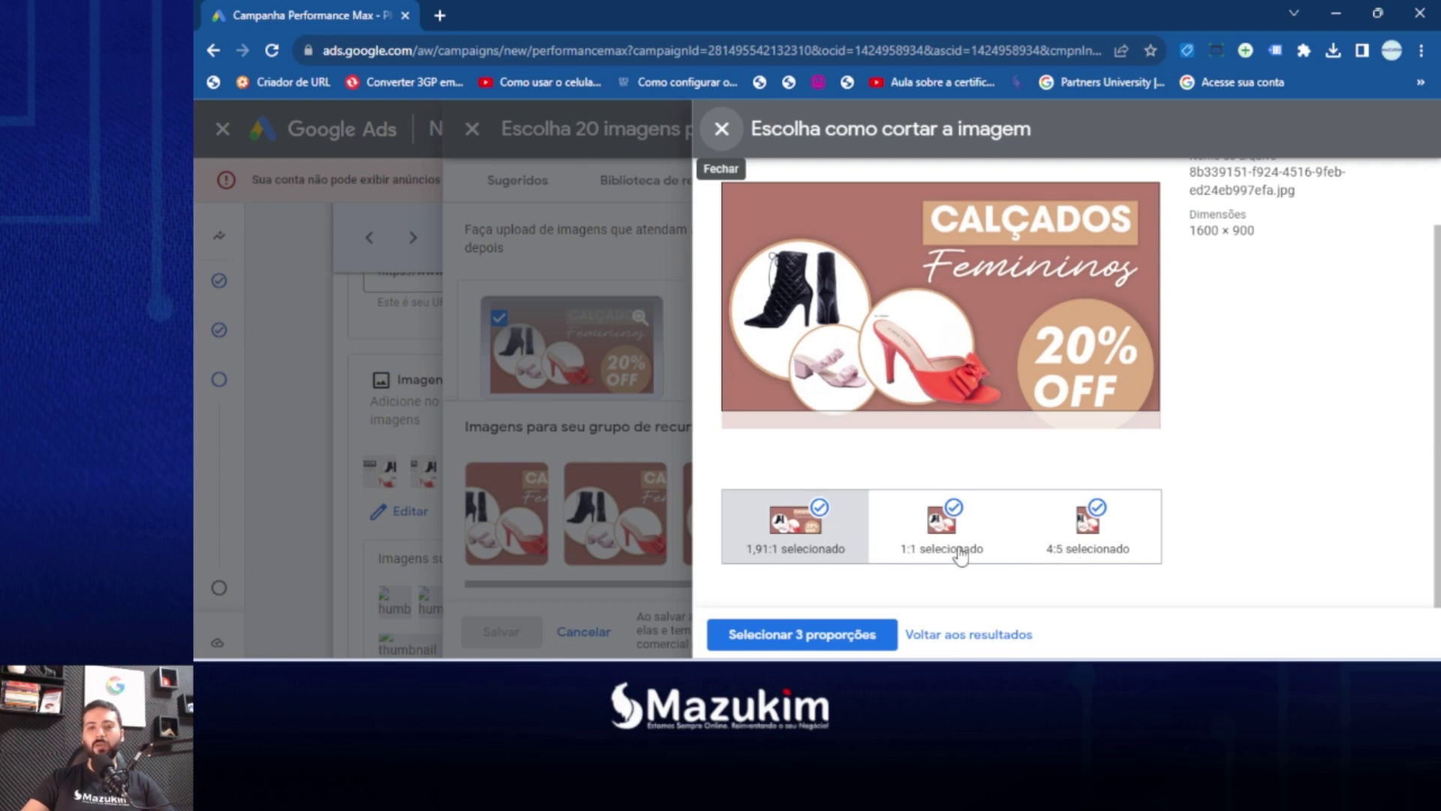
{"action": "left_click", "coordinate": [957, 552]}
{"action": "left_click", "coordinate": [1092, 557]}
{"action": "left_click", "coordinate": [980, 559]}
{"action": "left_click", "coordinate": [839, 553]}
{"action": "left_click", "coordinate": [983, 557]}
{"action": "left_click", "coordinate": [1079, 552]}
{"action": "left_click", "coordinate": [796, 559]}
{"action": "left_click", "coordinate": [932, 559]}
{"action": "left_click", "coordinate": [1022, 554]}
{"action": "left_click", "coordinate": [831, 555]}
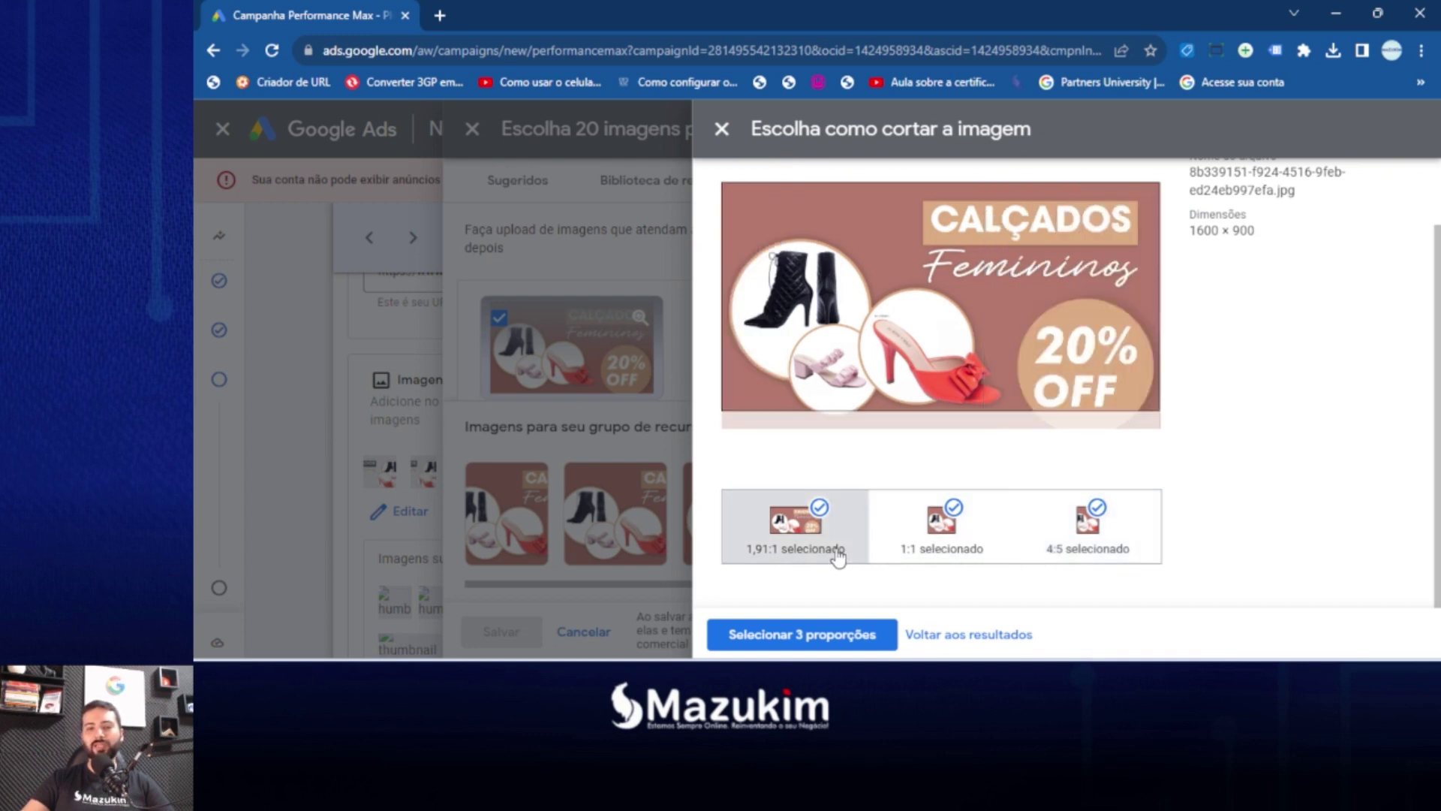
Move the banner's 1,91:1 crop area down to about the vertical centre, check the other proportions, select all three and save the images.
{"action": "left_click_drag", "start_coordinate": [994, 364], "coordinate": [993, 367]}
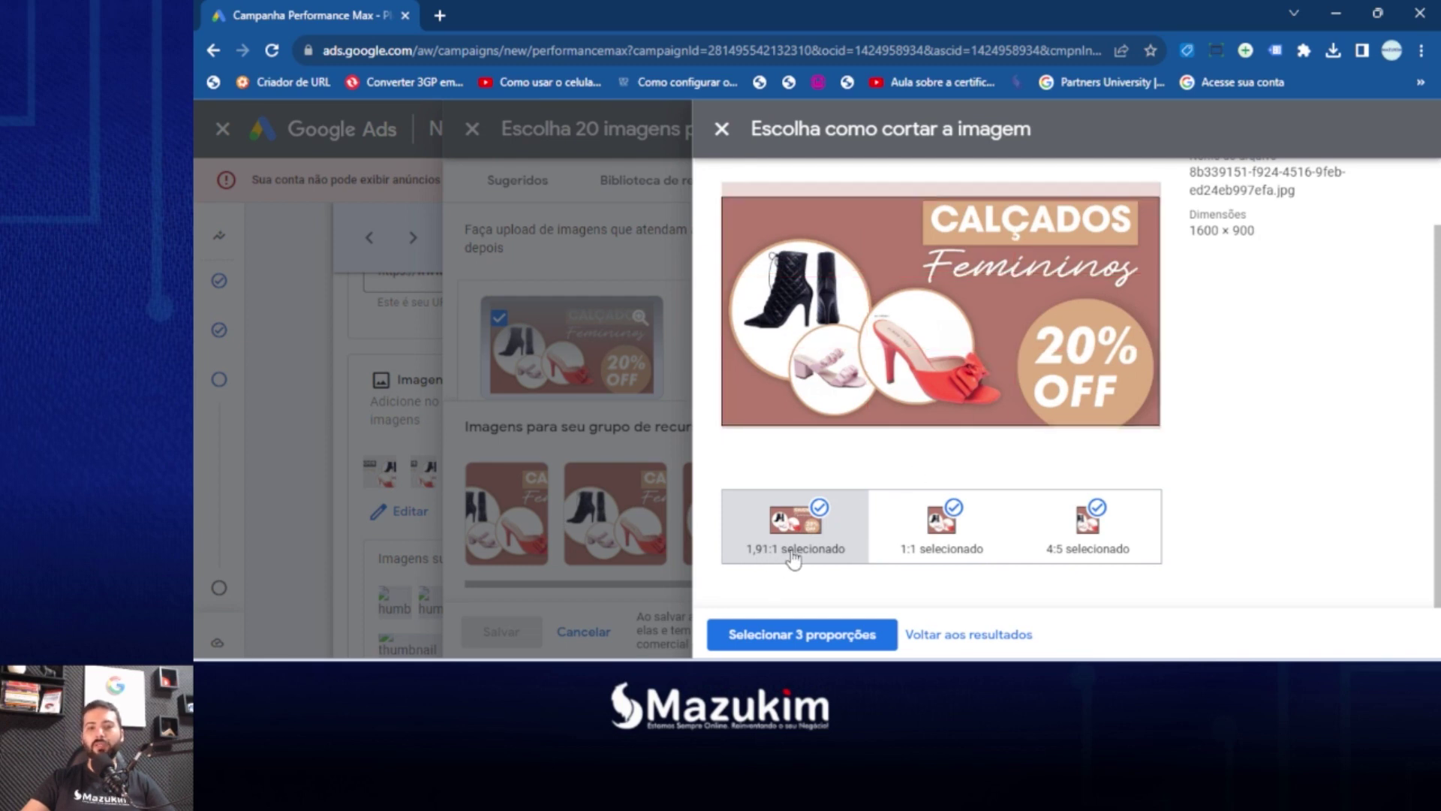
{"action": "mouse_move", "coordinate": [1034, 381]}
{"action": "left_mouse_down"}
{"action": "mouse_move", "coordinate": [1034, 367]}
{"action": "mouse_move", "coordinate": [1034, 382]}
{"action": "left_mouse_up"}
{"action": "left_click", "coordinate": [985, 547]}
{"action": "left_click", "coordinate": [1061, 549]}
{"action": "left_click", "coordinate": [979, 552]}
{"action": "left_click", "coordinate": [846, 555]}
{"action": "left_click", "coordinate": [921, 554]}
{"action": "left_click", "coordinate": [1026, 554]}
{"action": "left_click", "coordinate": [855, 564]}
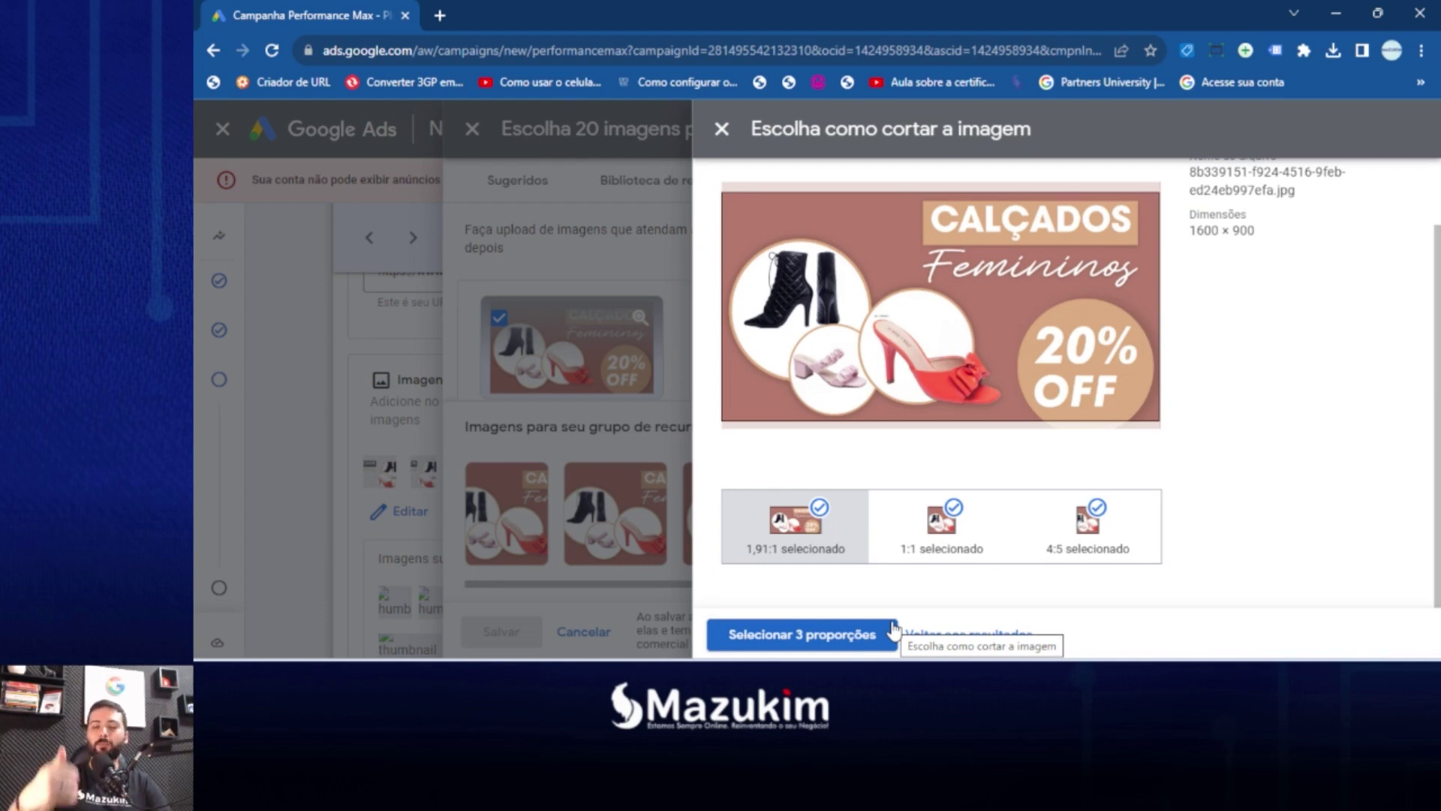
{"action": "left_click", "coordinate": [841, 629]}
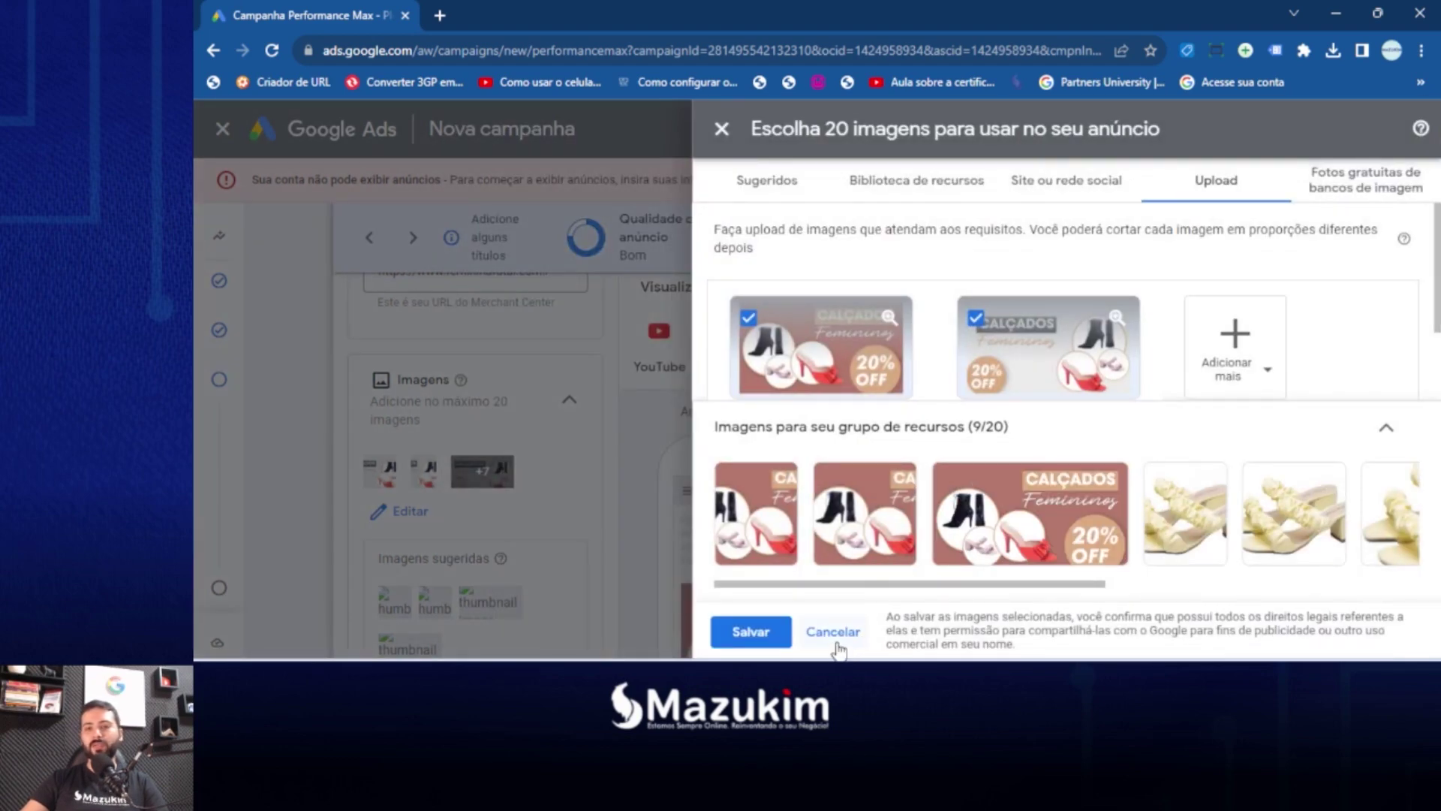
{"action": "left_click", "coordinate": [777, 643]}
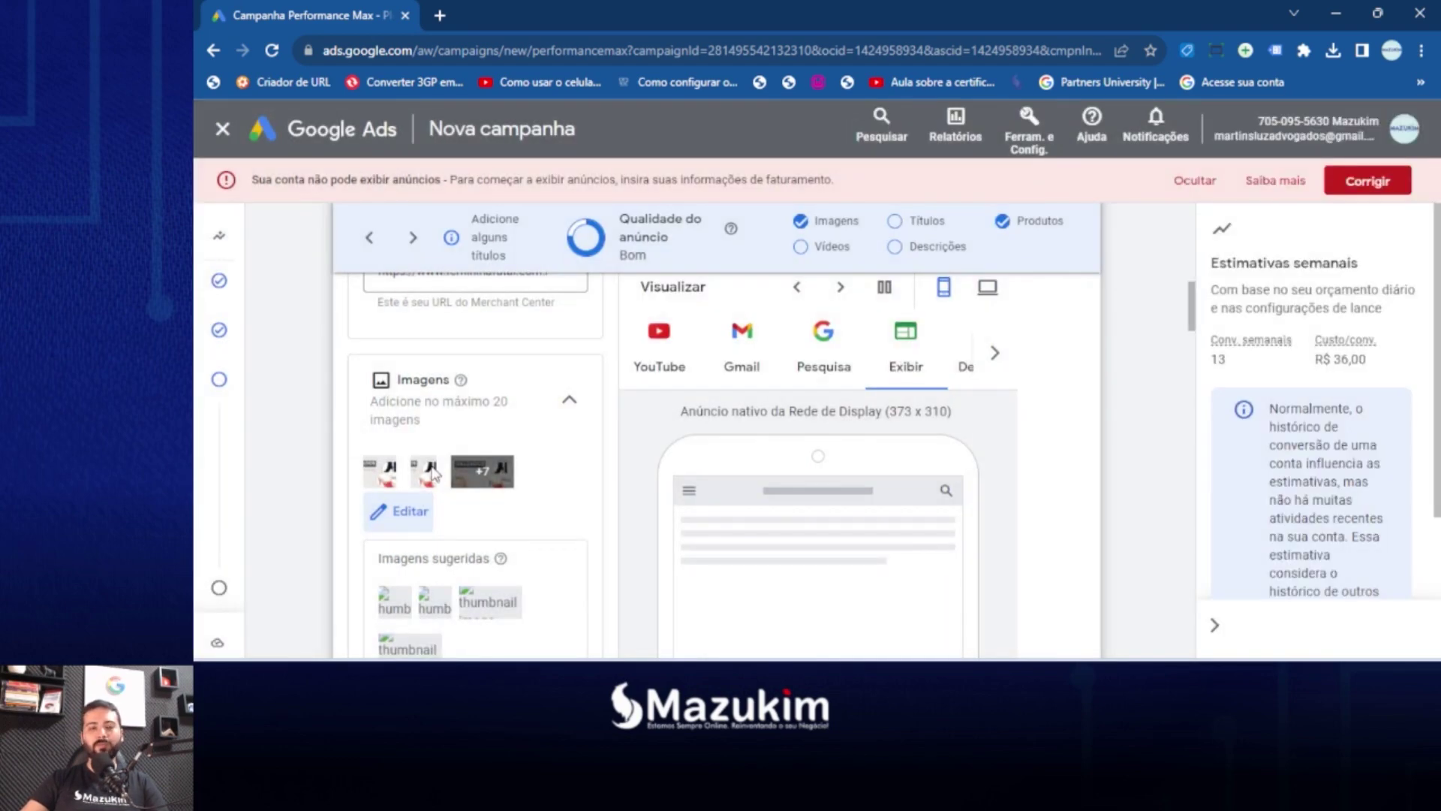
Review the asset group's remaining sections and compare the mobile ad previews for Pesquisa, Exibir and Descobrir.
{"action": "scroll", "coordinate": [654, 469], "scroll_direction": "down", "scroll_amount": 3}
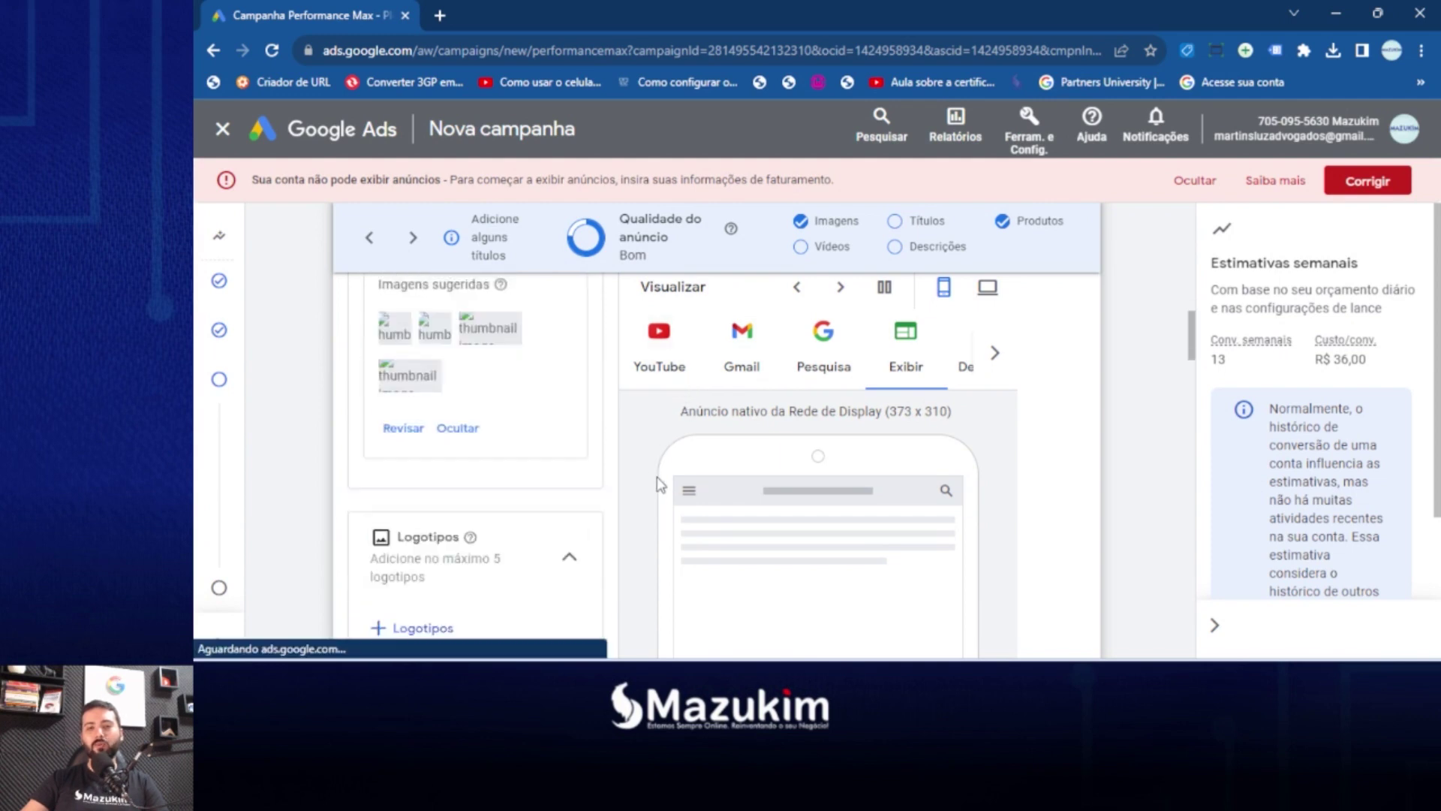
{"action": "scroll", "coordinate": [1081, 469], "scroll_direction": "down", "scroll_amount": 8}
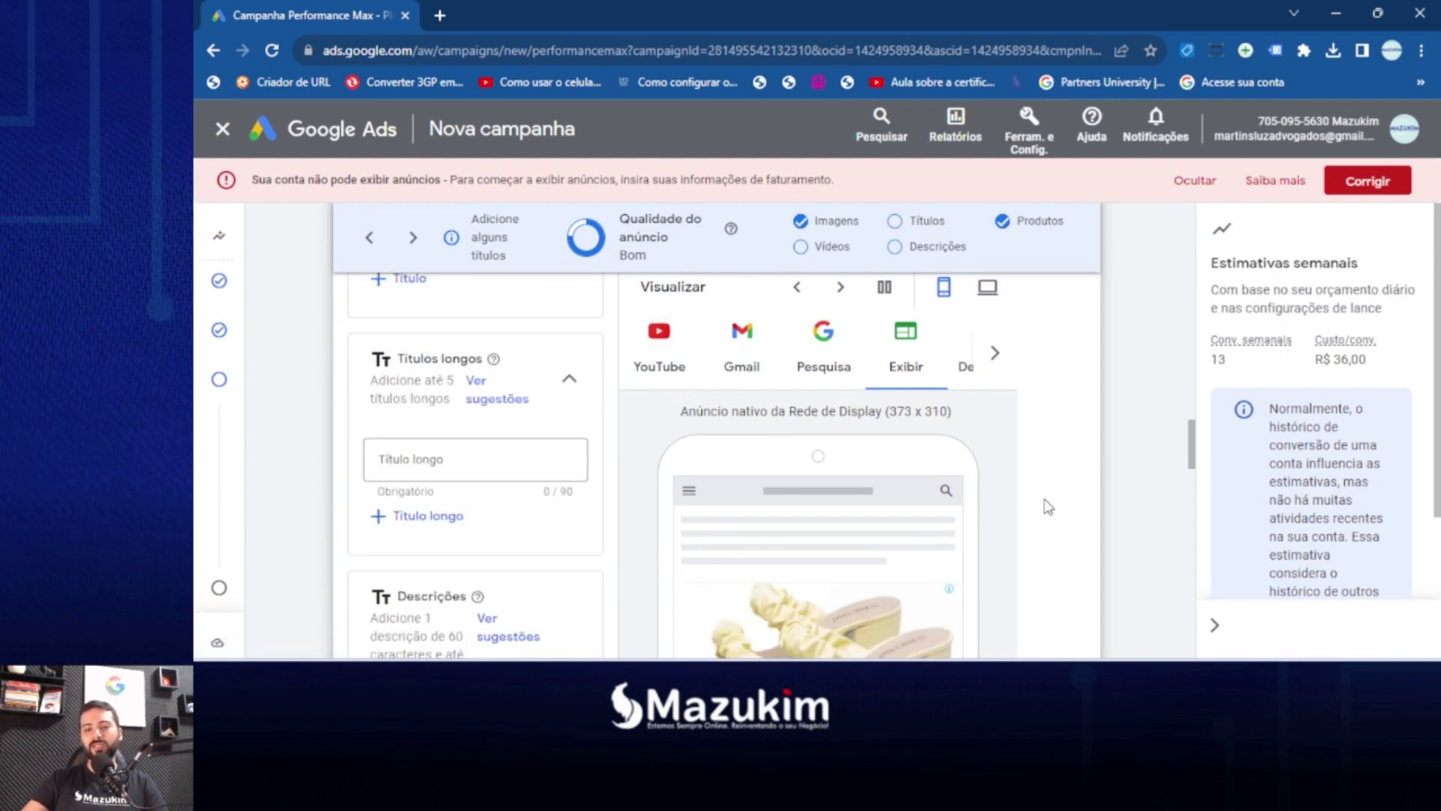
{"action": "scroll", "coordinate": [1043, 518], "scroll_direction": "down", "scroll_amount": 3}
{"action": "scroll", "coordinate": [811, 474], "scroll_direction": "down", "scroll_amount": 4}
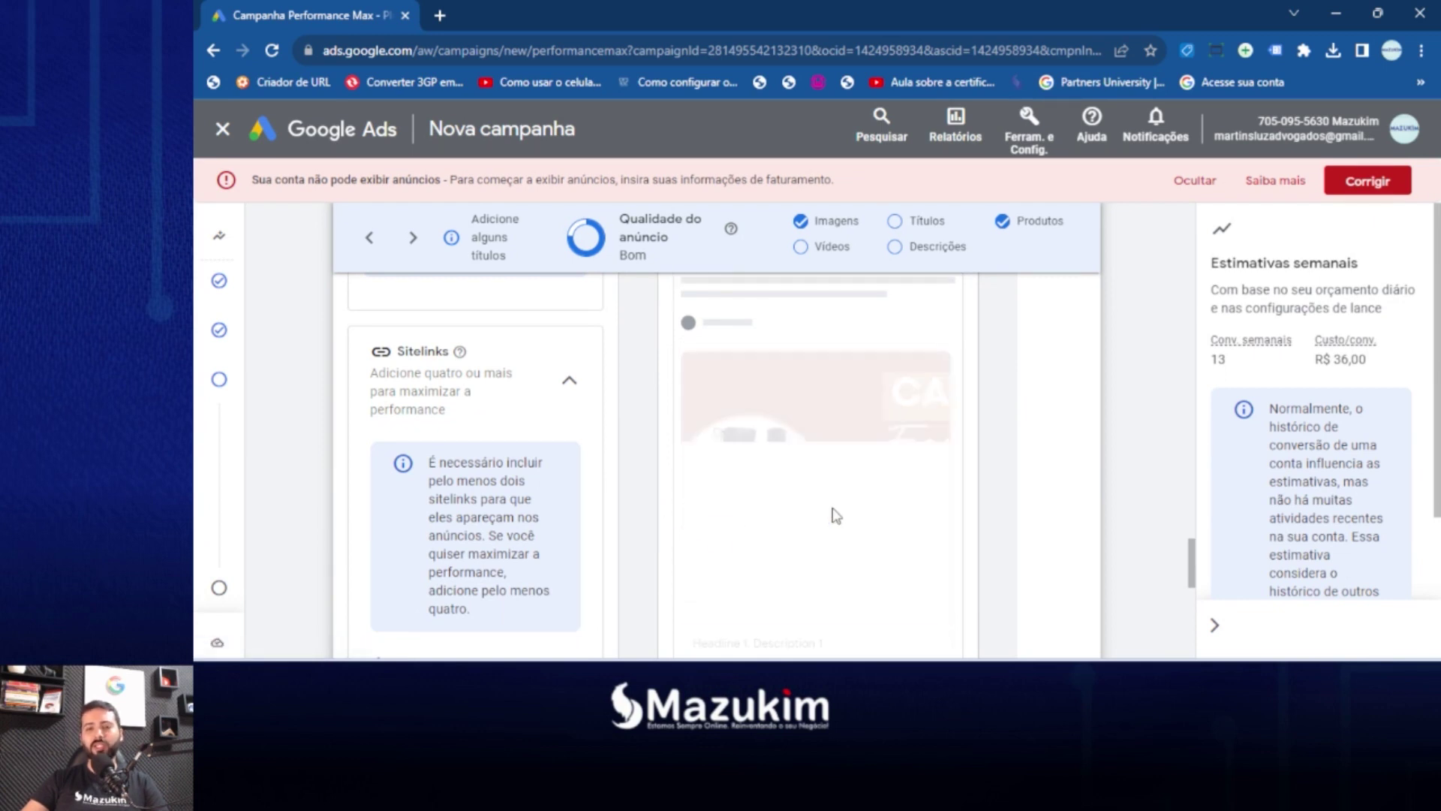
{"action": "scroll", "coordinate": [842, 513], "scroll_direction": "up", "scroll_amount": 3}
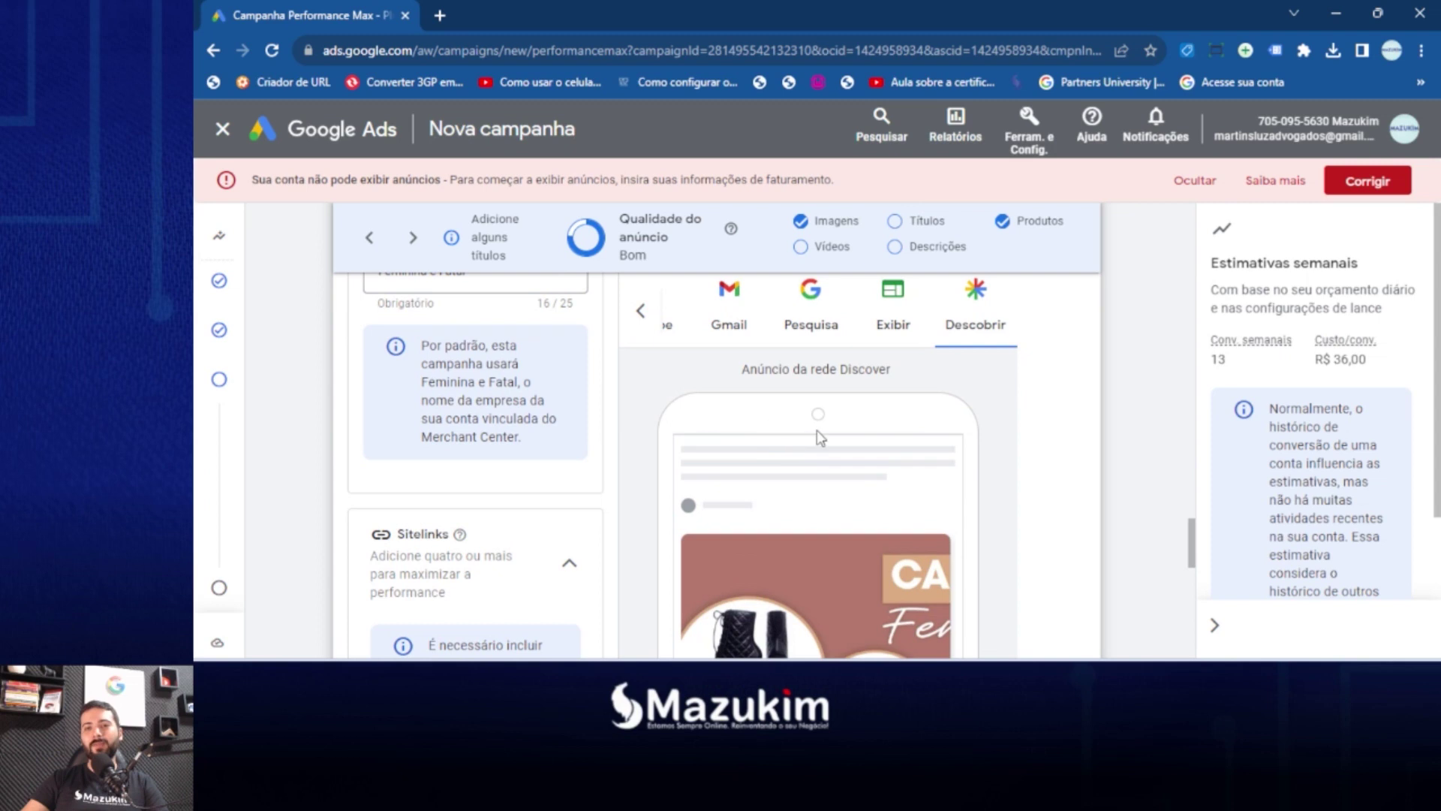
{"action": "left_click", "coordinate": [640, 310]}
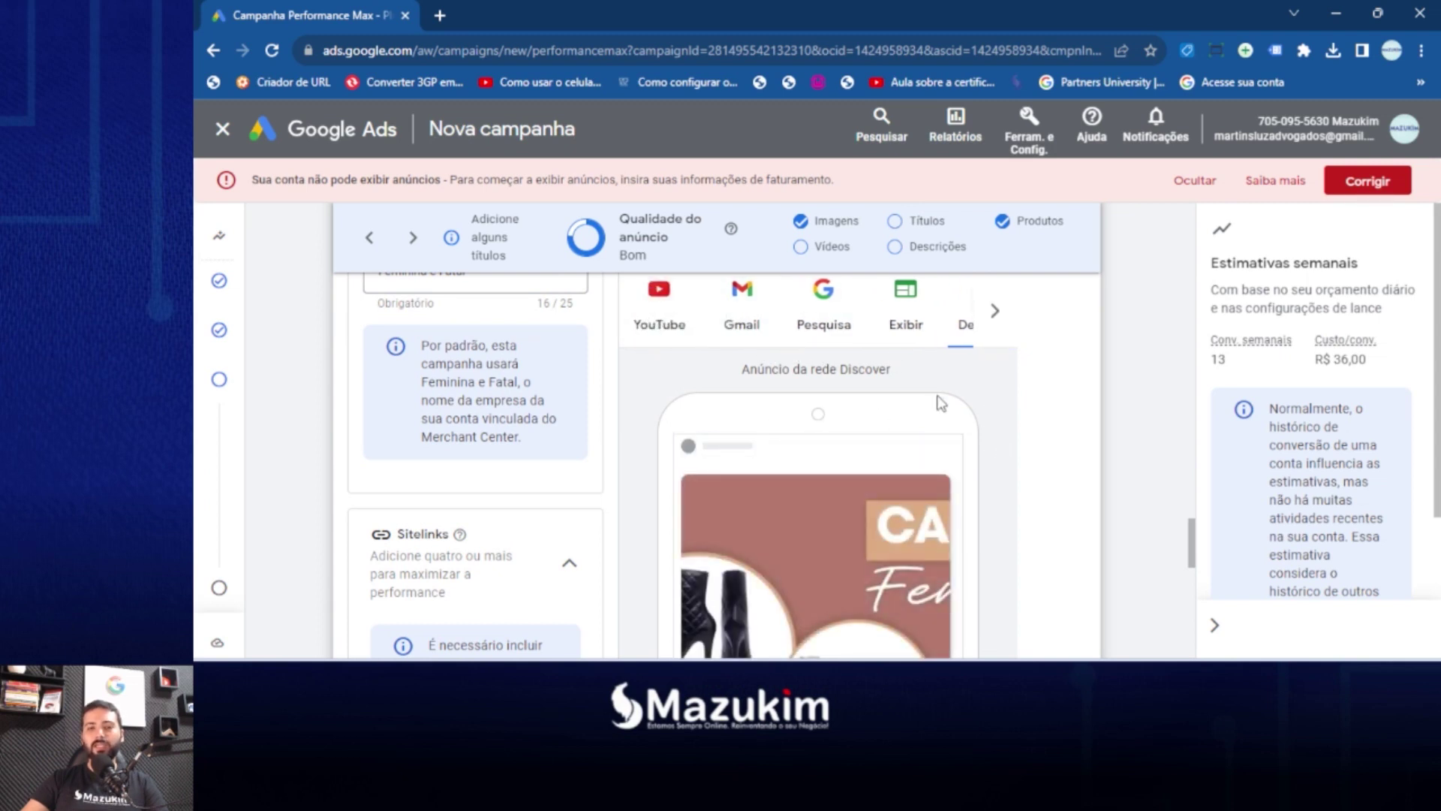
{"action": "left_click", "coordinate": [833, 328]}
{"action": "scroll", "coordinate": [999, 473], "scroll_direction": "up", "scroll_amount": 1}
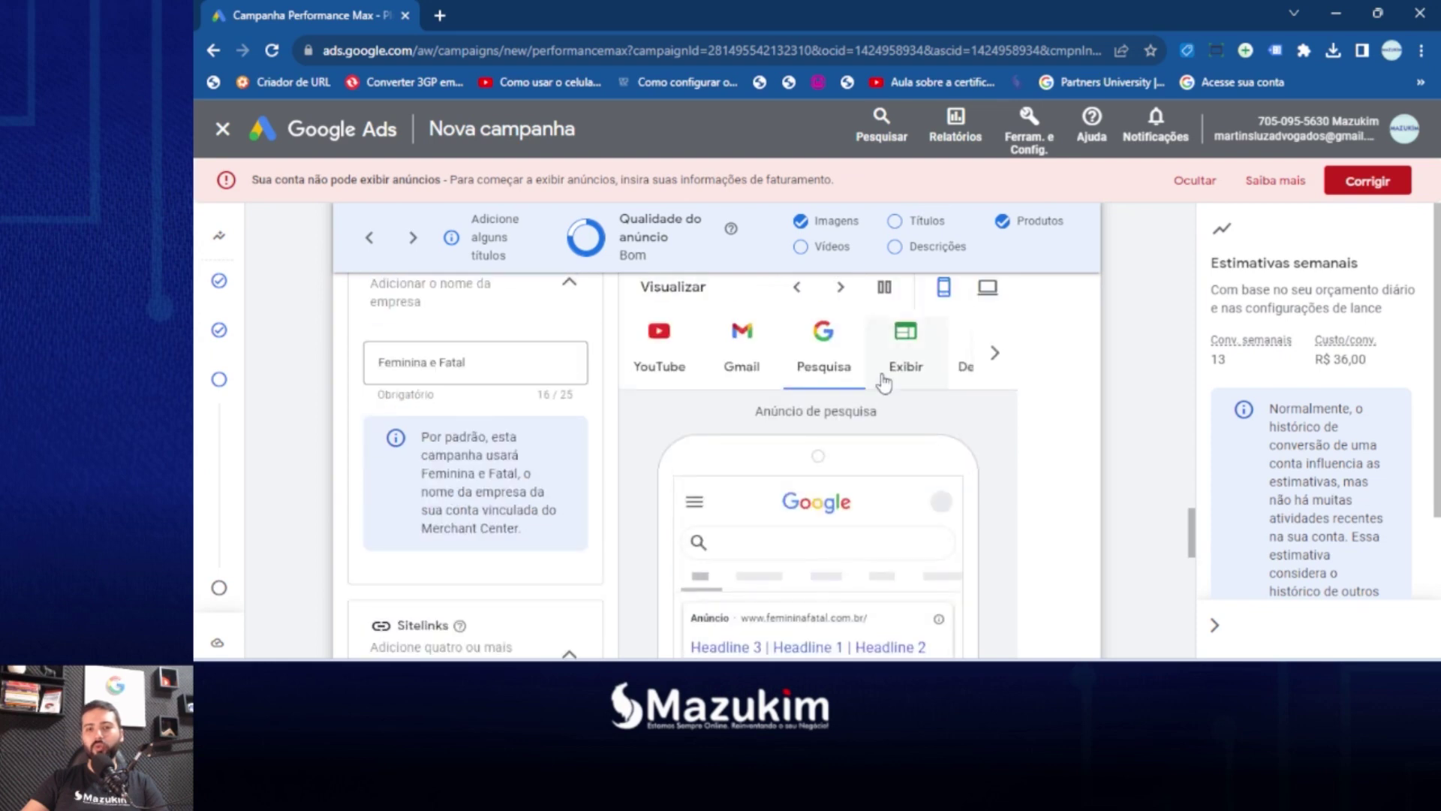
{"action": "left_click", "coordinate": [903, 360]}
{"action": "scroll", "coordinate": [938, 487], "scroll_direction": "down", "scroll_amount": 4}
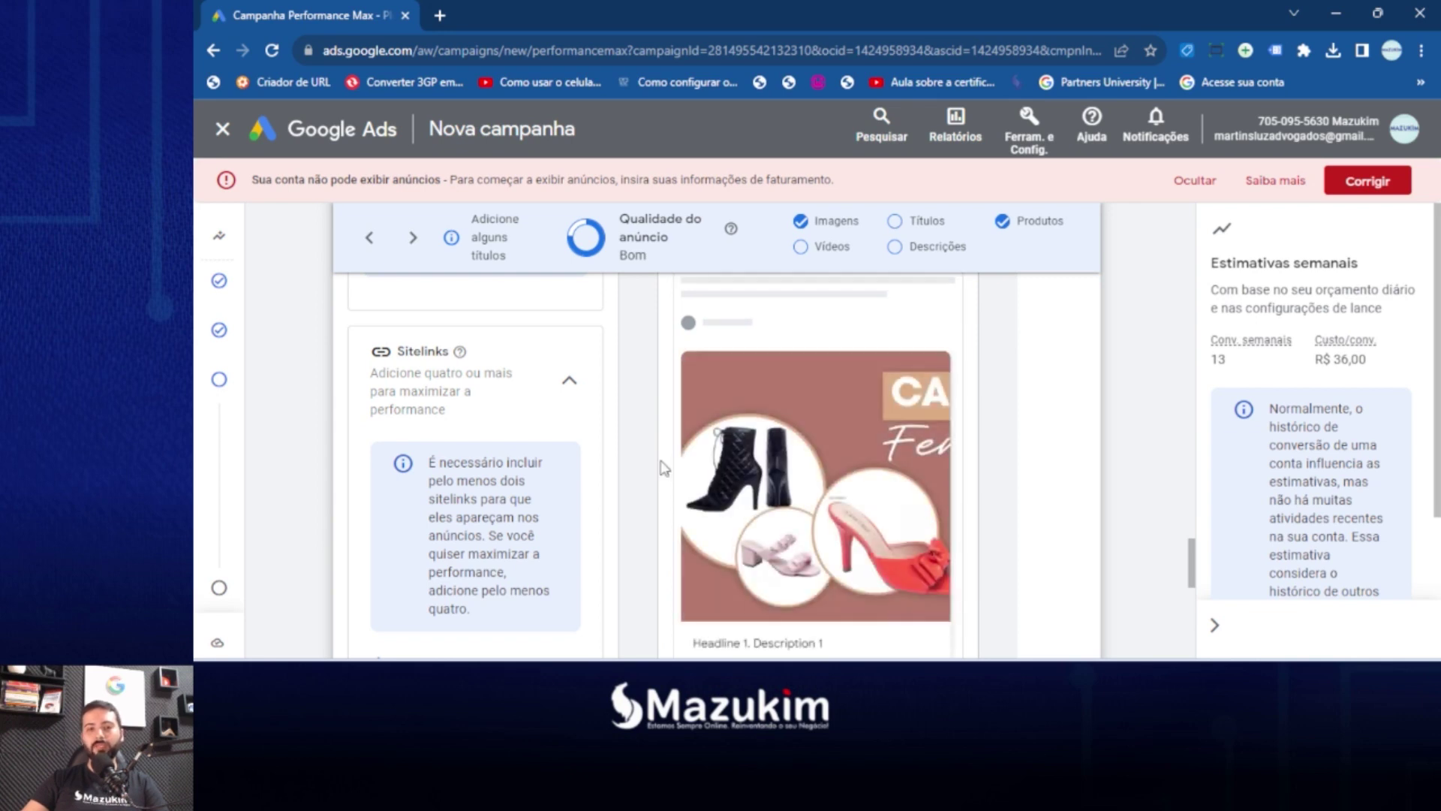
{"action": "scroll", "coordinate": [975, 461], "scroll_direction": "up", "scroll_amount": 5}
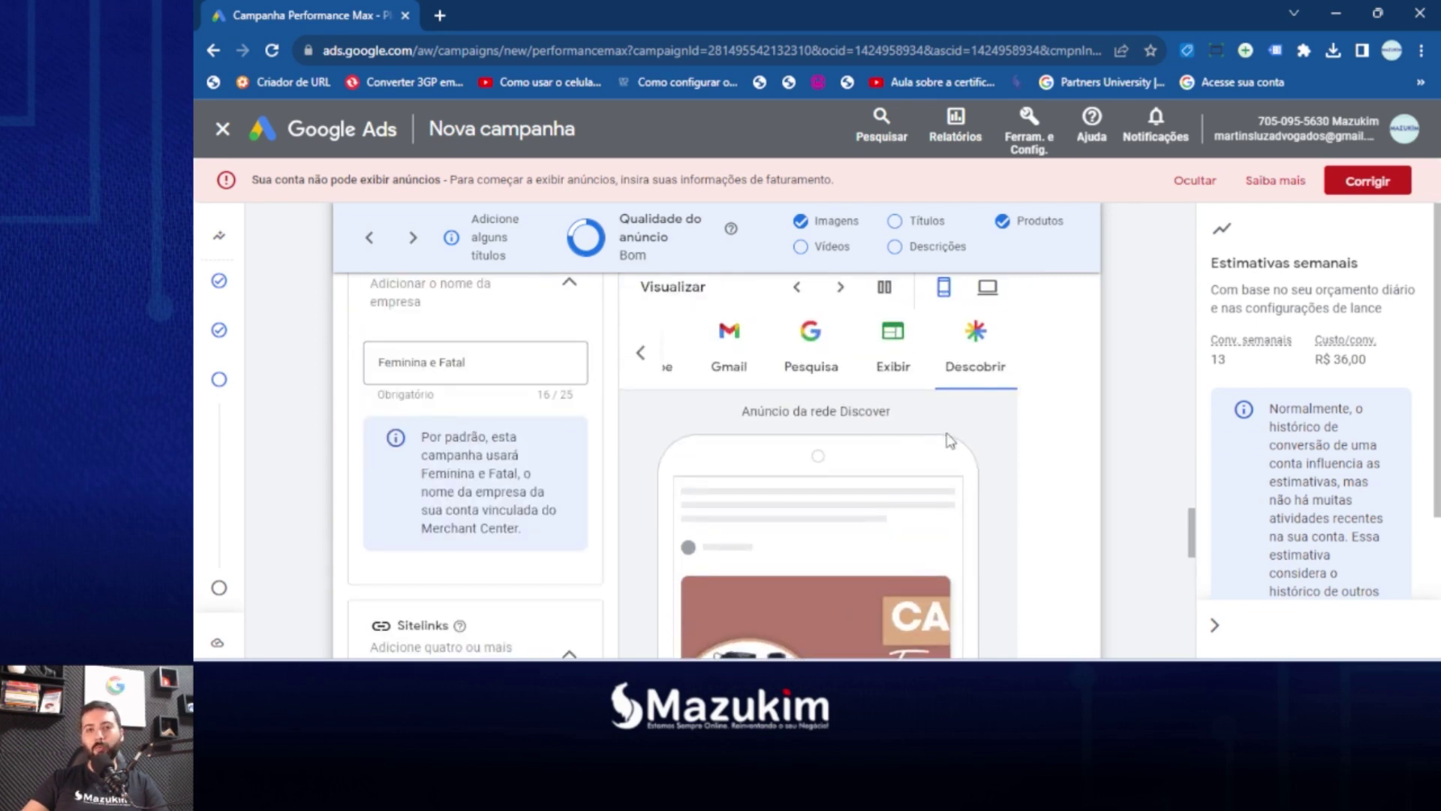
Step through the remaining Descobrir previews to the YouTube ad and examine its suggested products.
{"action": "left_click", "coordinate": [840, 288]}
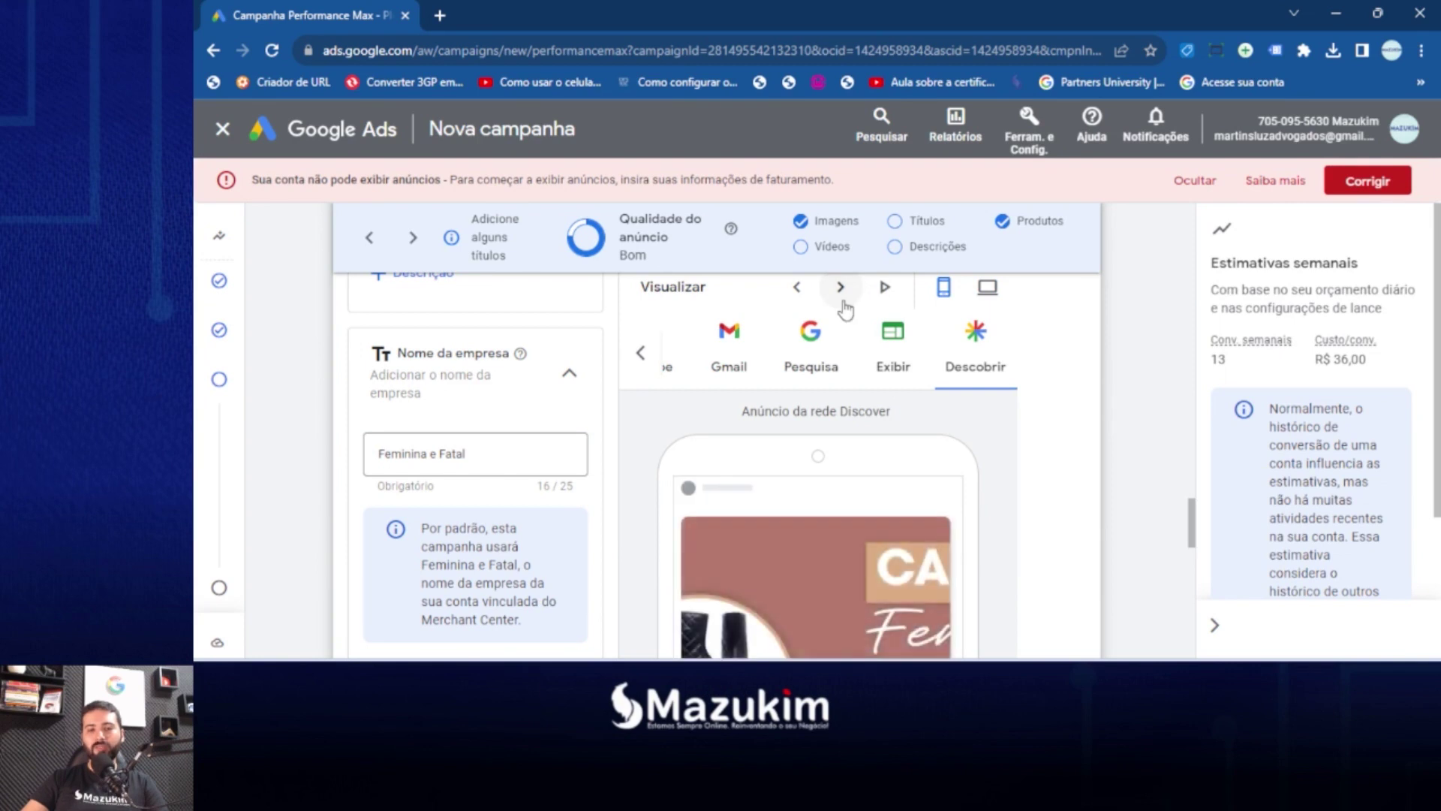
{"action": "left_click", "coordinate": [839, 300]}
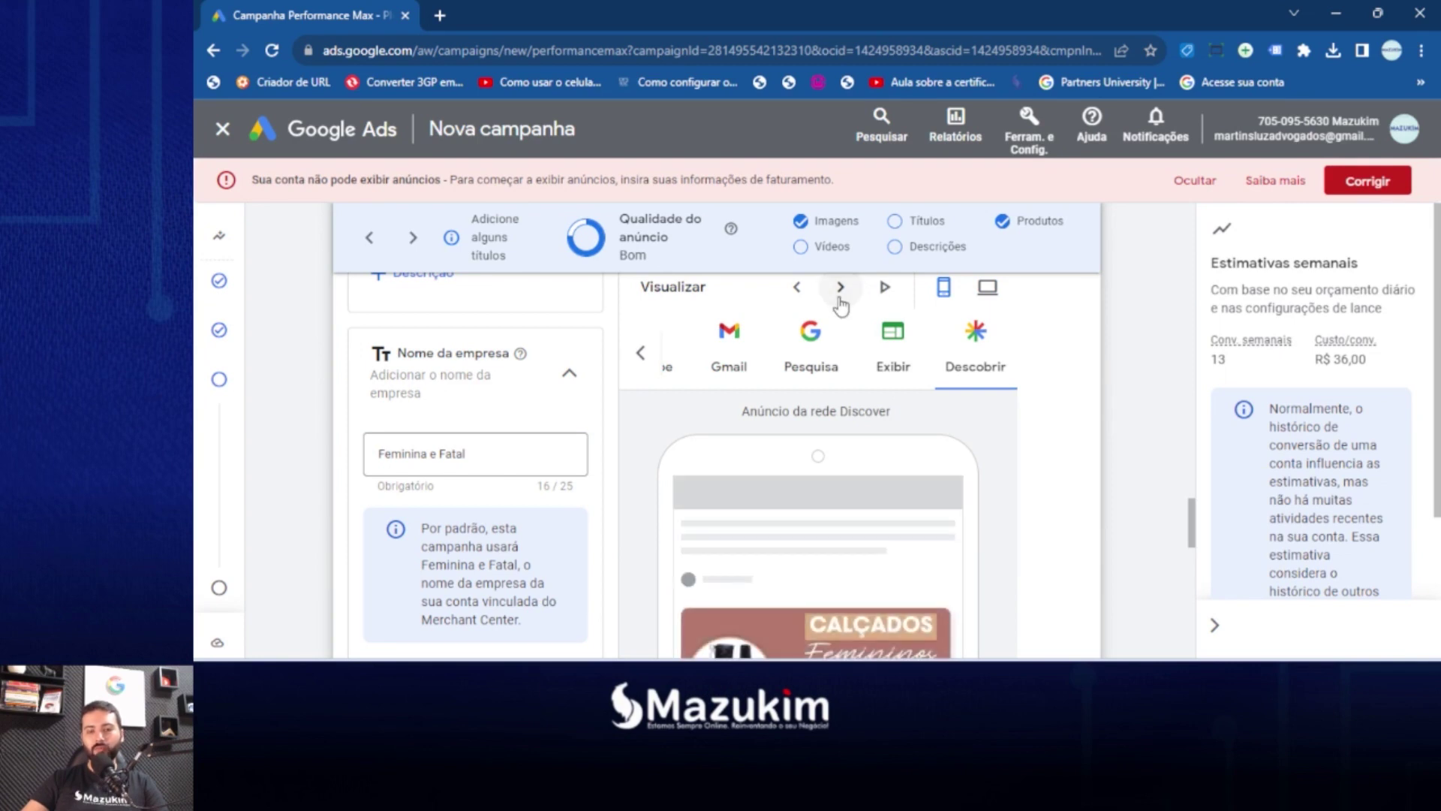
{"action": "left_click", "coordinate": [840, 301]}
{"action": "left_click", "coordinate": [841, 302]}
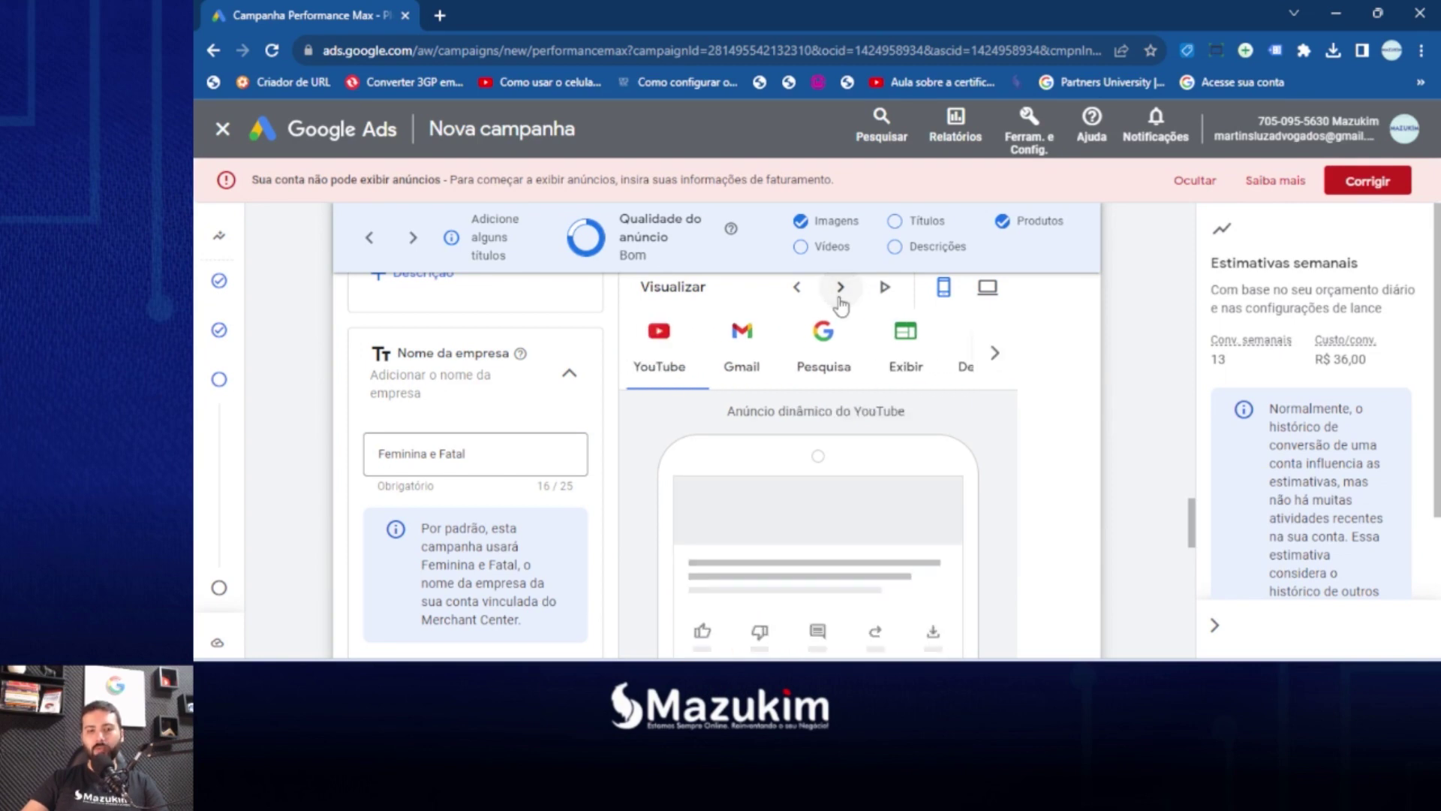
{"action": "scroll", "coordinate": [842, 443], "scroll_direction": "down", "scroll_amount": 5}
{"action": "scroll", "coordinate": [931, 518], "scroll_direction": "down", "scroll_amount": 2}
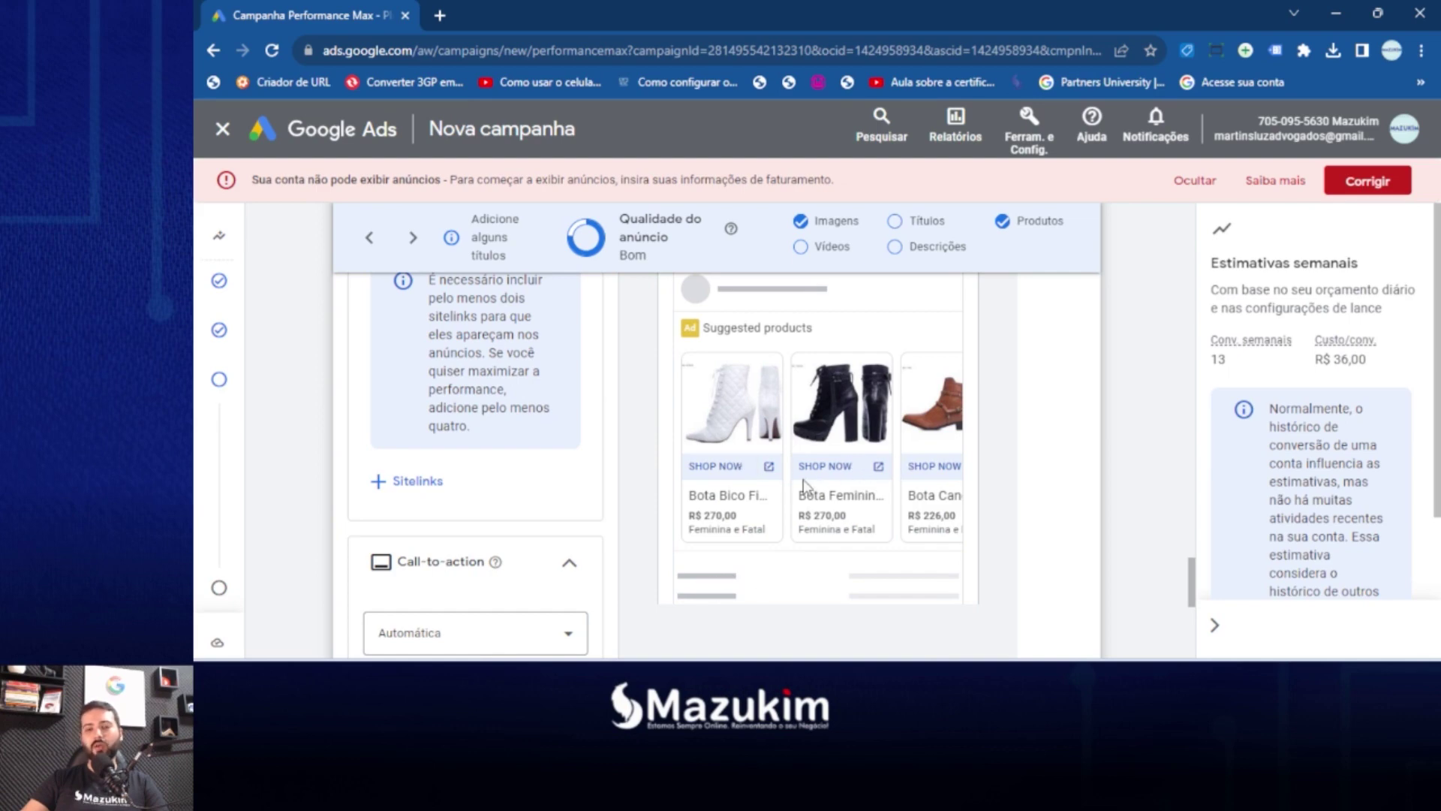
{"action": "scroll", "coordinate": [833, 480], "scroll_direction": "up", "scroll_amount": 3}
{"action": "scroll", "coordinate": [839, 491], "scroll_direction": "down", "scroll_amount": 4}
{"action": "scroll", "coordinate": [838, 491], "scroll_direction": "up", "scroll_amount": 2}
{"action": "scroll", "coordinate": [792, 483], "scroll_direction": "down", "scroll_amount": 3}
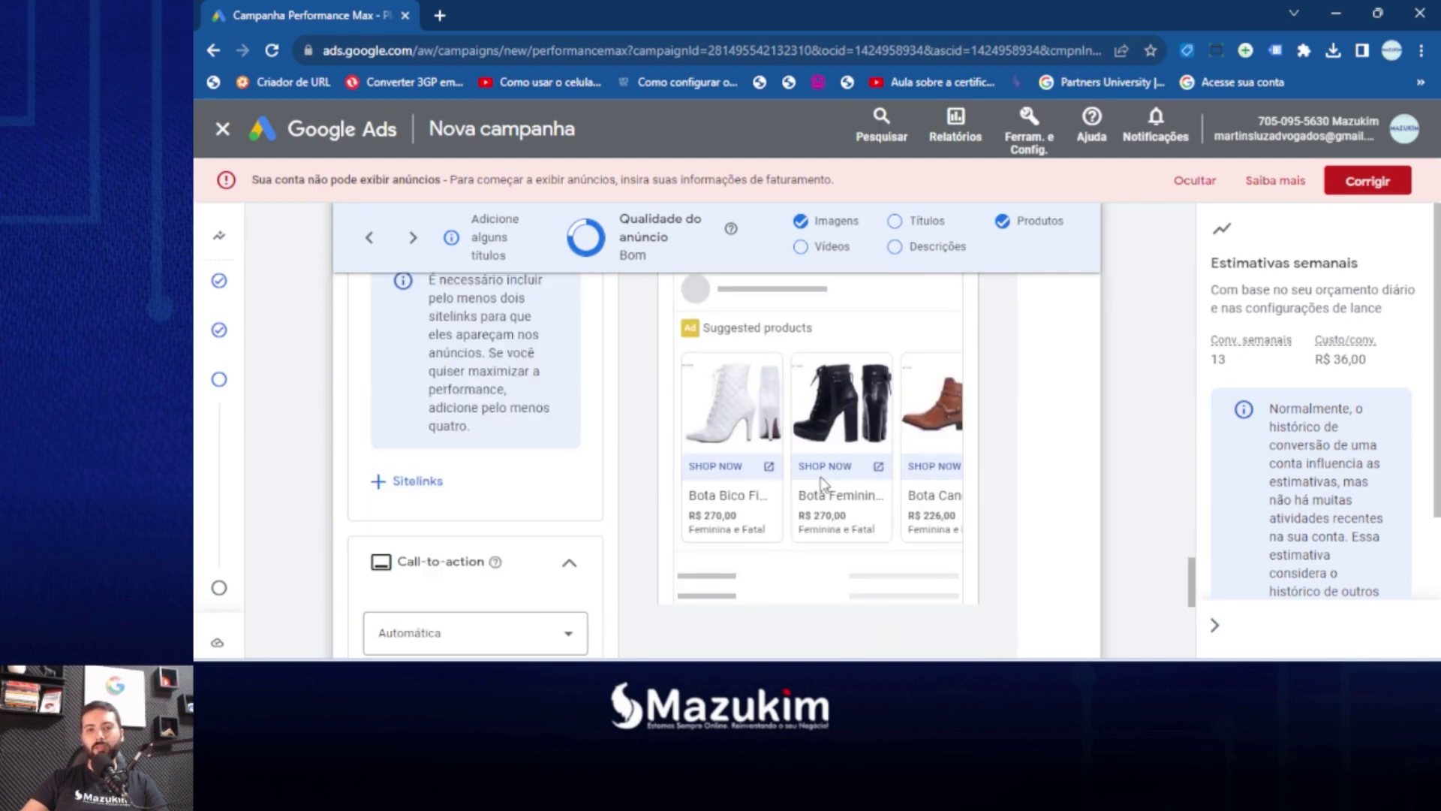
{"action": "scroll", "coordinate": [811, 484], "scroll_direction": "up", "scroll_amount": 1}
{"action": "scroll", "coordinate": [820, 486], "scroll_direction": "up", "scroll_amount": 3}
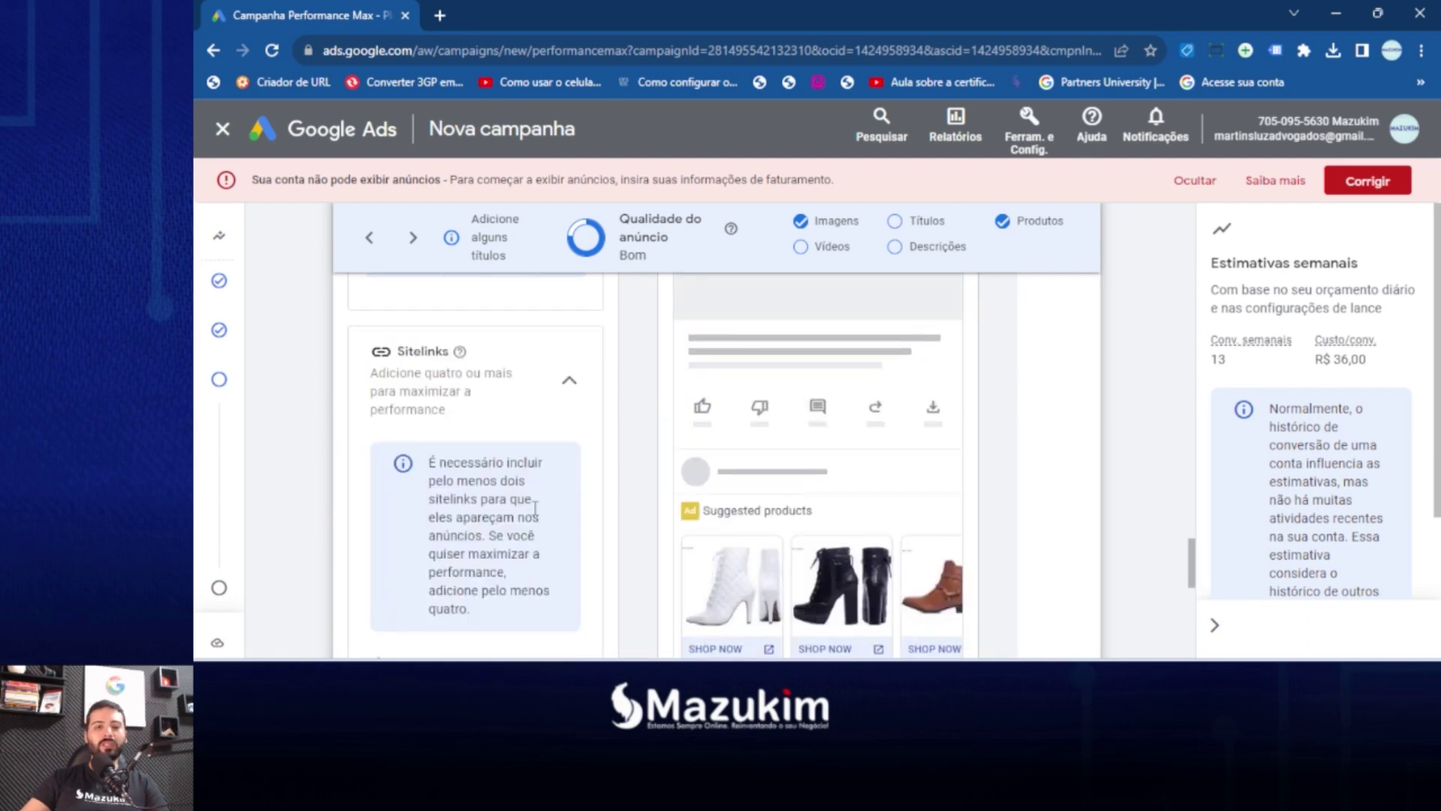
Add the red Calçados Femininos banner from the asset library as the logo, accept its single square crop and save.
{"action": "scroll", "coordinate": [588, 442], "scroll_direction": "up", "scroll_amount": 10}
{"action": "scroll", "coordinate": [624, 448], "scroll_direction": "up", "scroll_amount": 10}
{"action": "scroll", "coordinate": [589, 465], "scroll_direction": "up", "scroll_amount": 3}
{"action": "scroll", "coordinate": [588, 466], "scroll_direction": "down", "scroll_amount": 6}
{"action": "scroll", "coordinate": [573, 460], "scroll_direction": "up", "scroll_amount": 3}
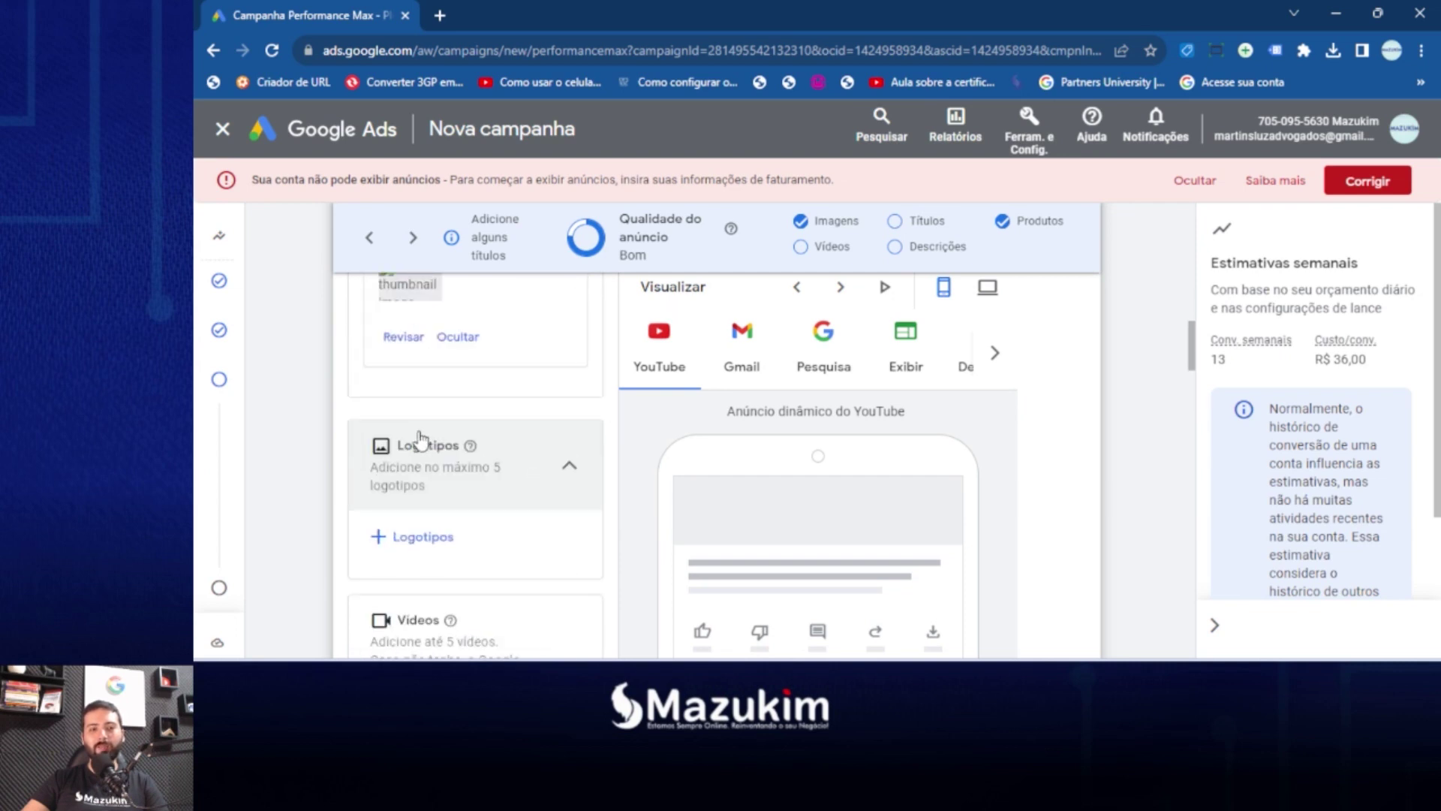
{"action": "scroll", "coordinate": [421, 439], "scroll_direction": "up", "scroll_amount": 3}
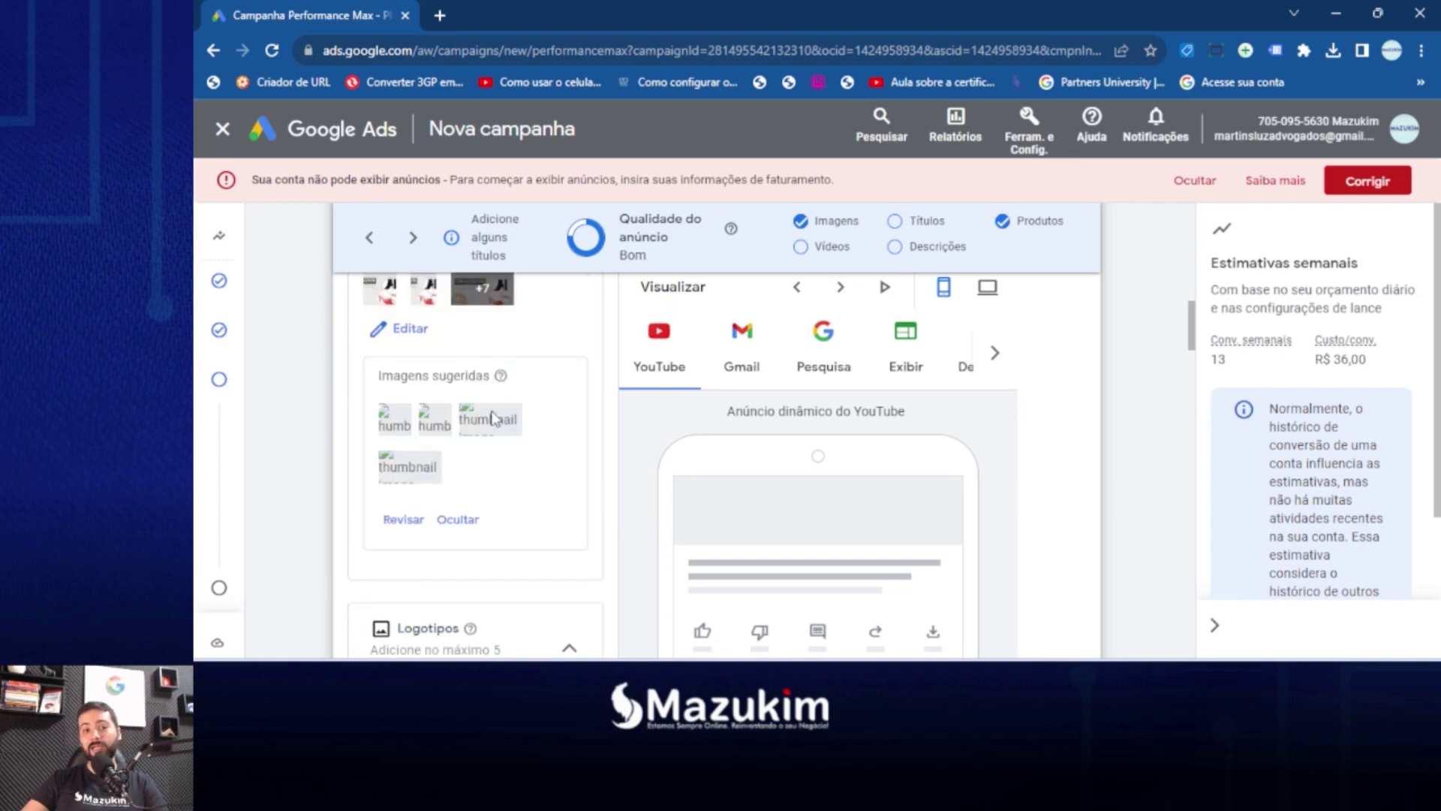
{"action": "scroll", "coordinate": [415, 525], "scroll_direction": "down", "scroll_amount": 3}
{"action": "left_click", "coordinate": [415, 531]}
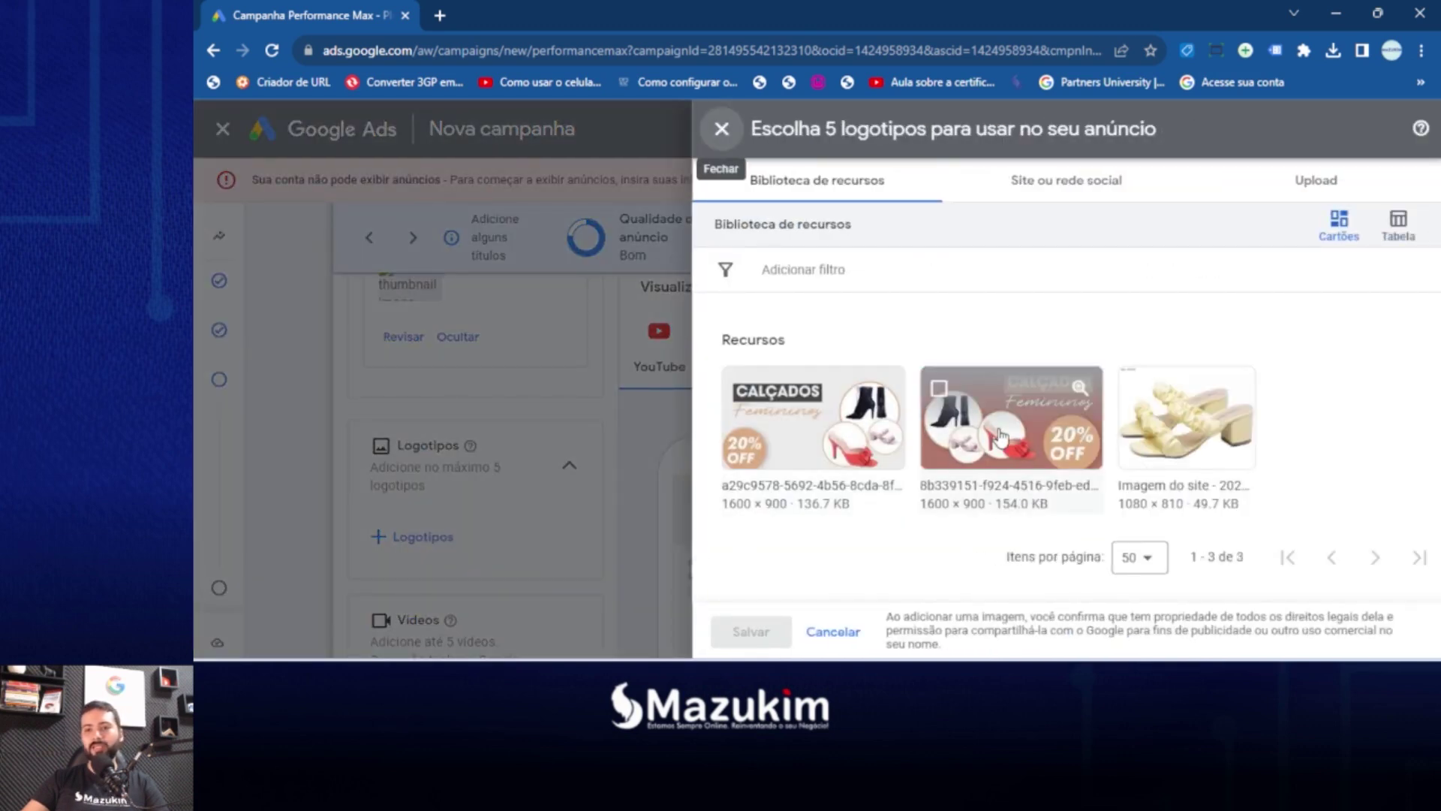
{"action": "left_click", "coordinate": [985, 443]}
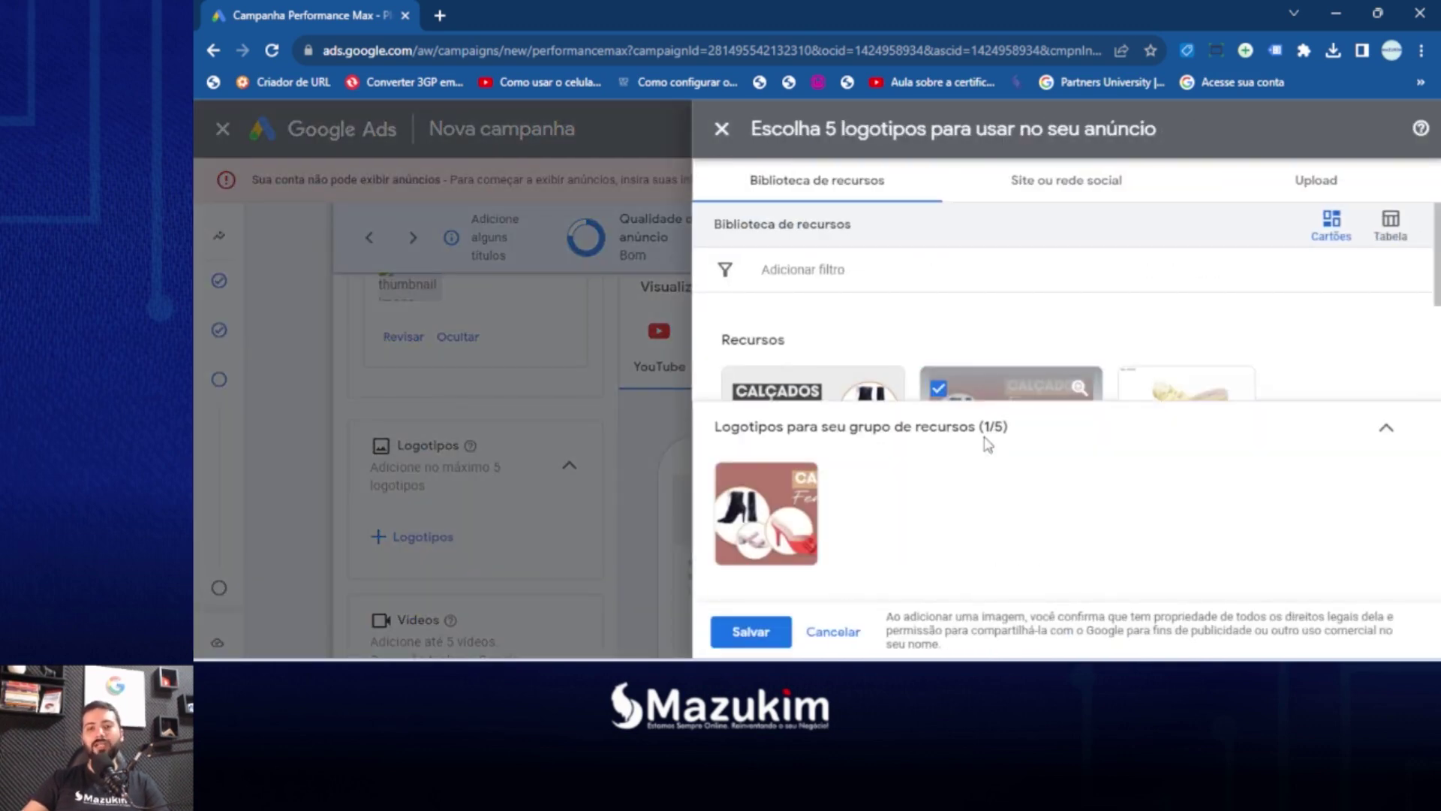
{"action": "left_click", "coordinate": [770, 560]}
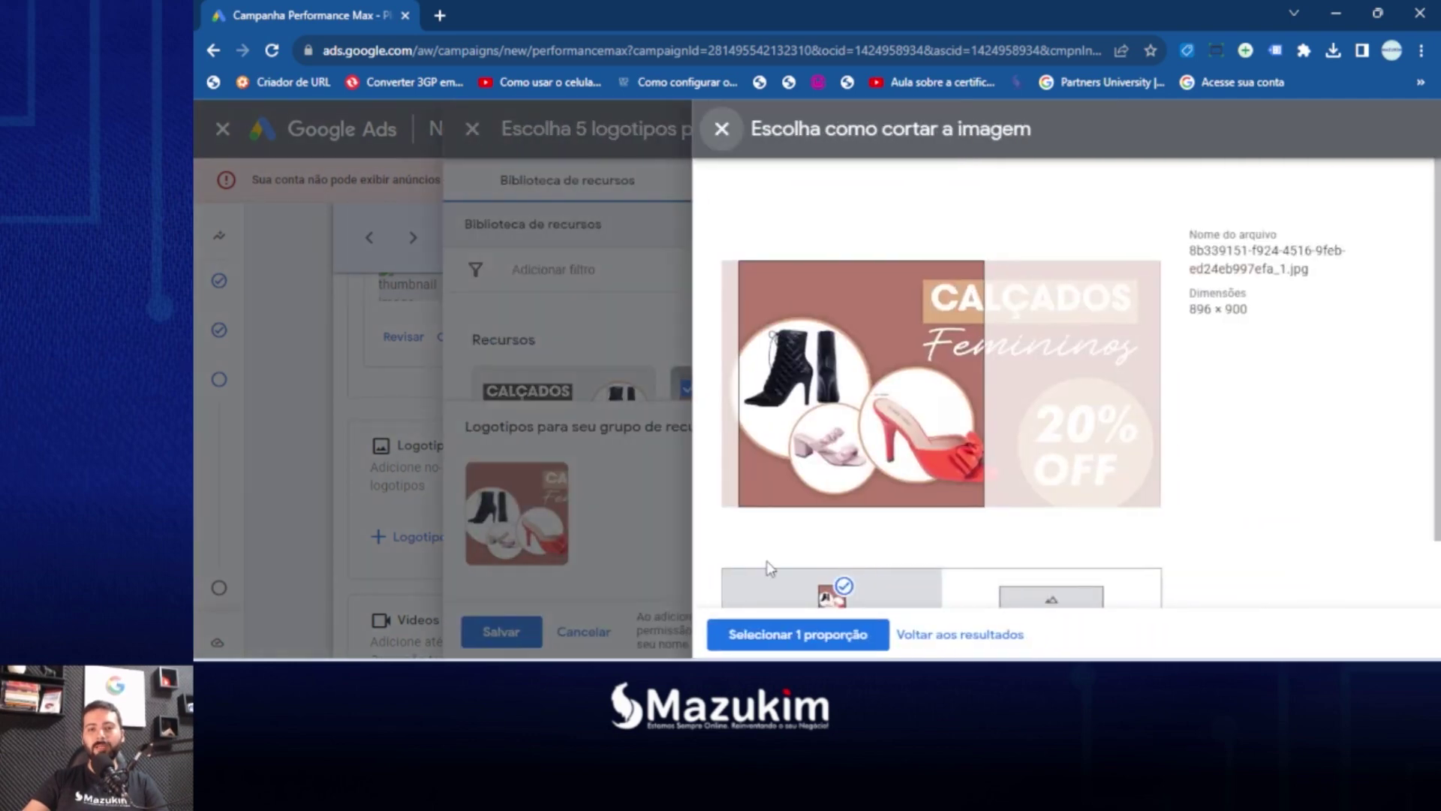
{"action": "left_click", "coordinate": [825, 634]}
{"action": "left_click", "coordinate": [773, 638]}
Fill the three required titles with "Confira Nossos Produtos", "Calçados Femininos" and "Moda Feminina Com Estilo".
{"action": "scroll", "coordinate": [563, 491], "scroll_direction": "down", "scroll_amount": 5}
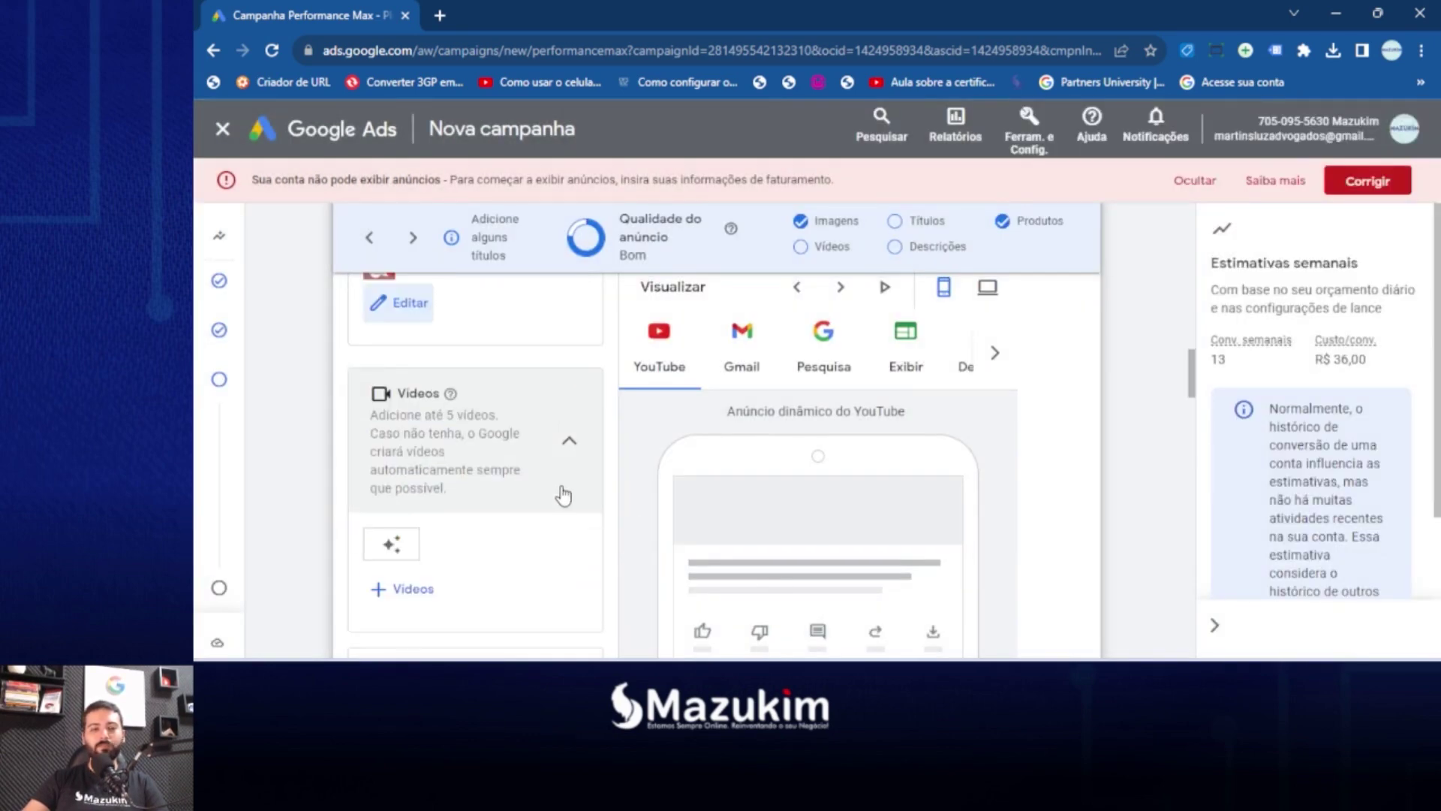
{"action": "scroll", "coordinate": [420, 421], "scroll_direction": "up", "scroll_amount": 1}
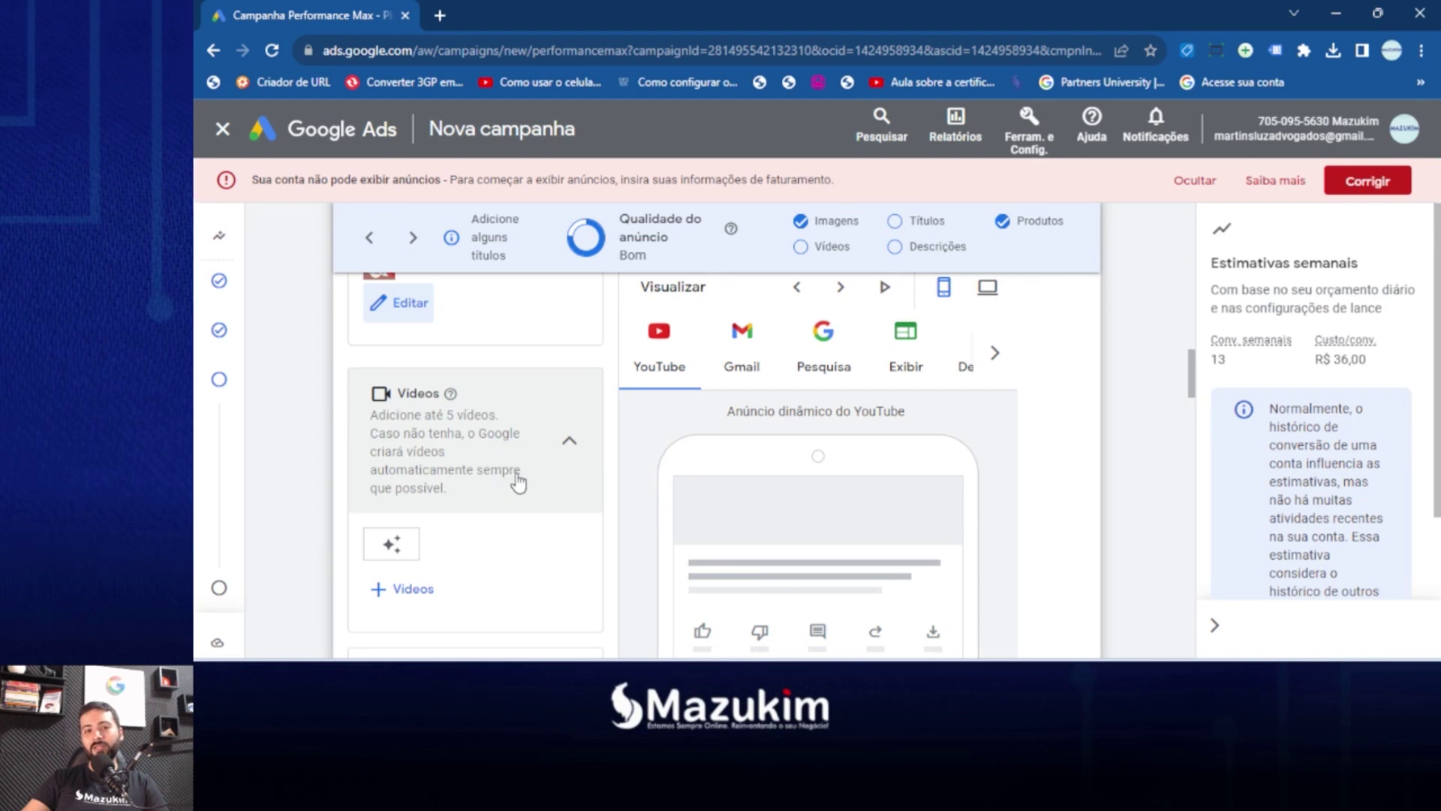
{"action": "scroll", "coordinate": [510, 488], "scroll_direction": "down", "scroll_amount": 1}
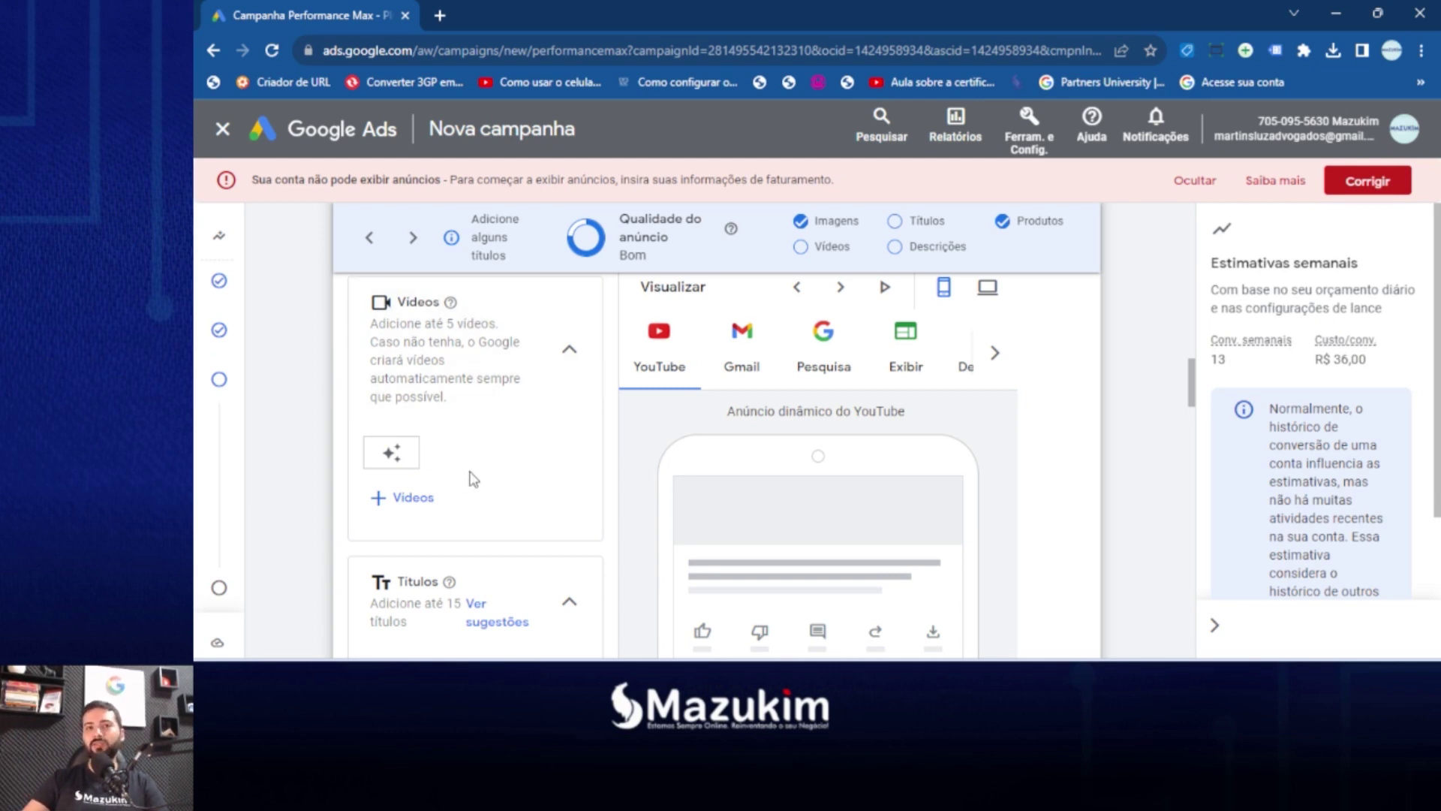
{"action": "scroll", "coordinate": [473, 481], "scroll_direction": "down", "scroll_amount": 2}
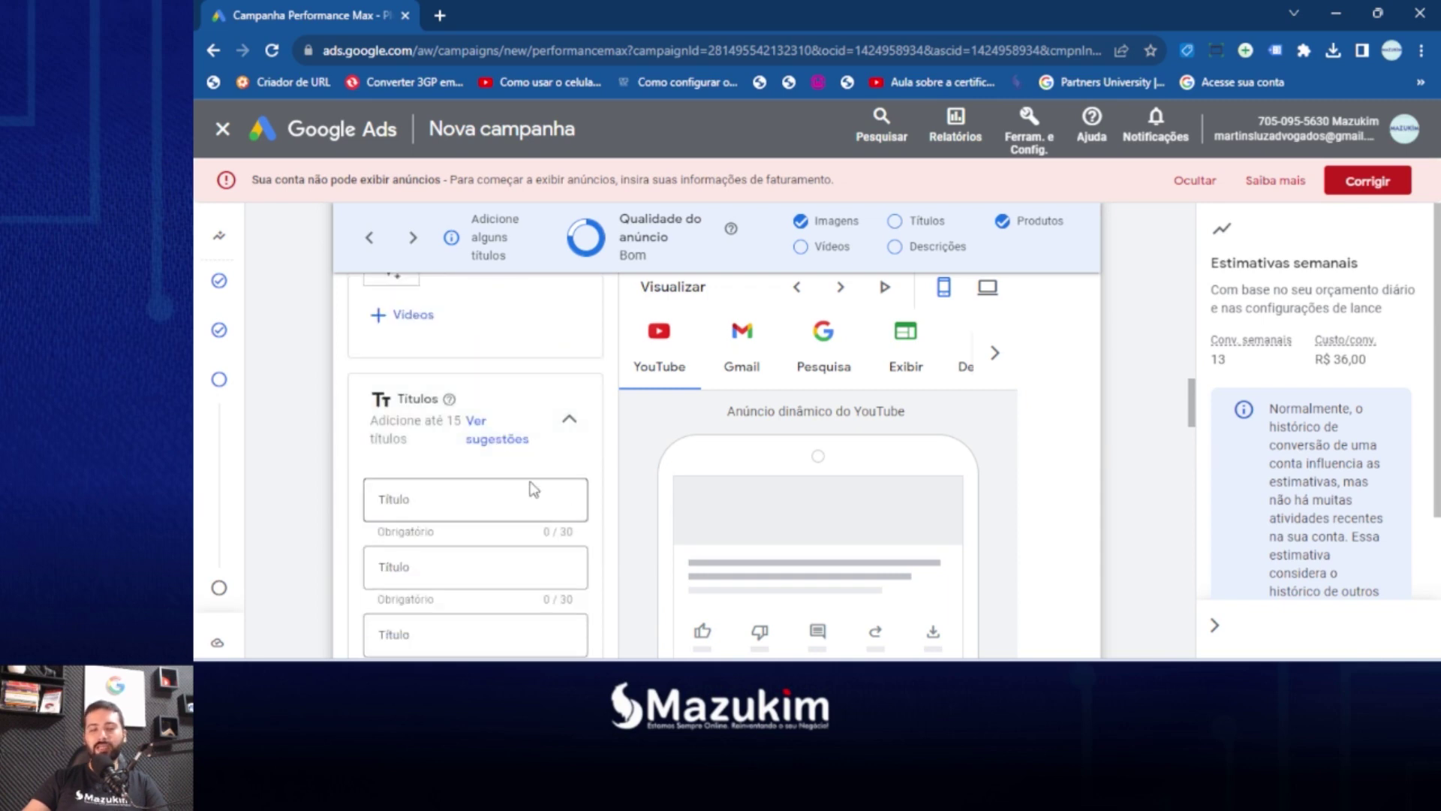
{"action": "left_click", "coordinate": [504, 499]}
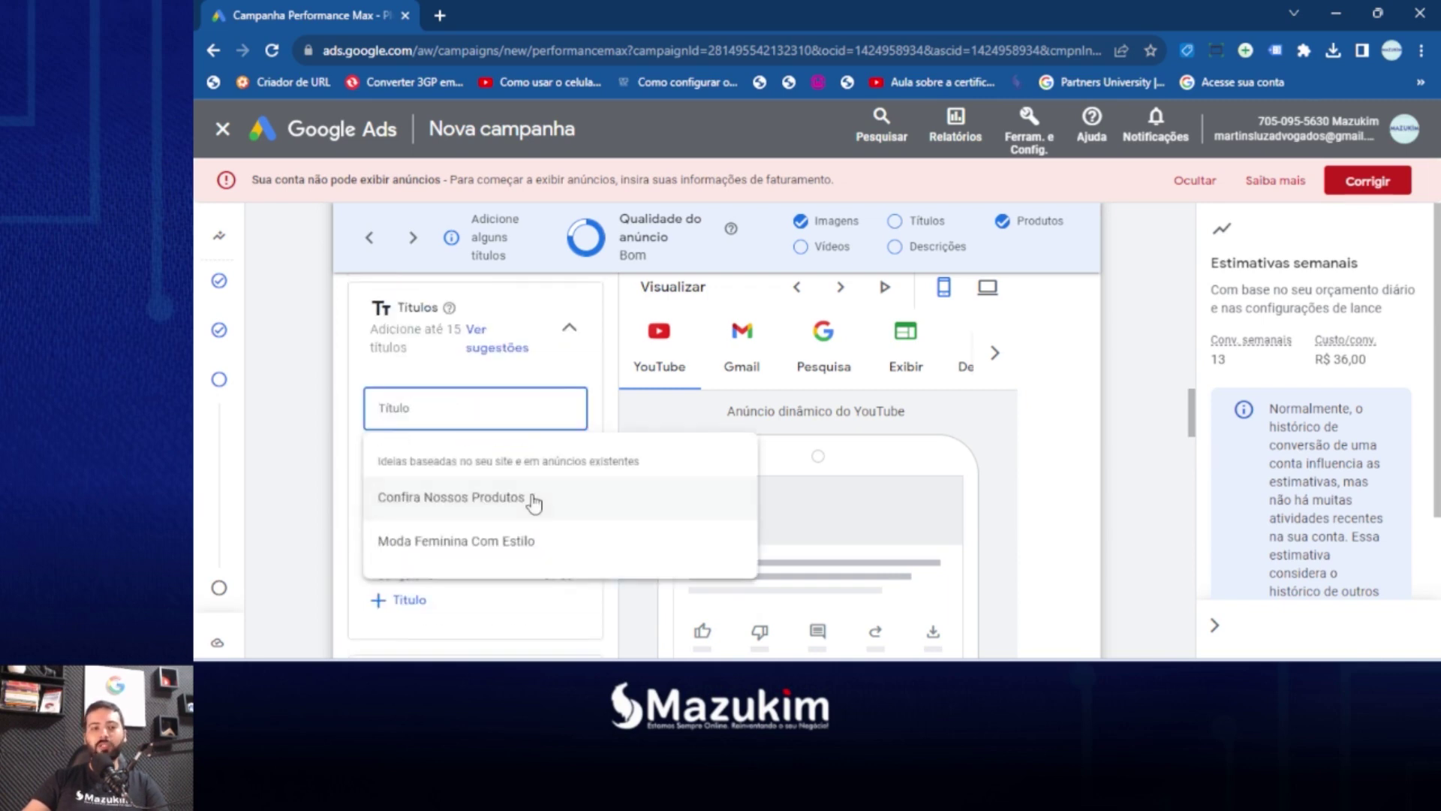
{"action": "left_click", "coordinate": [539, 501]}
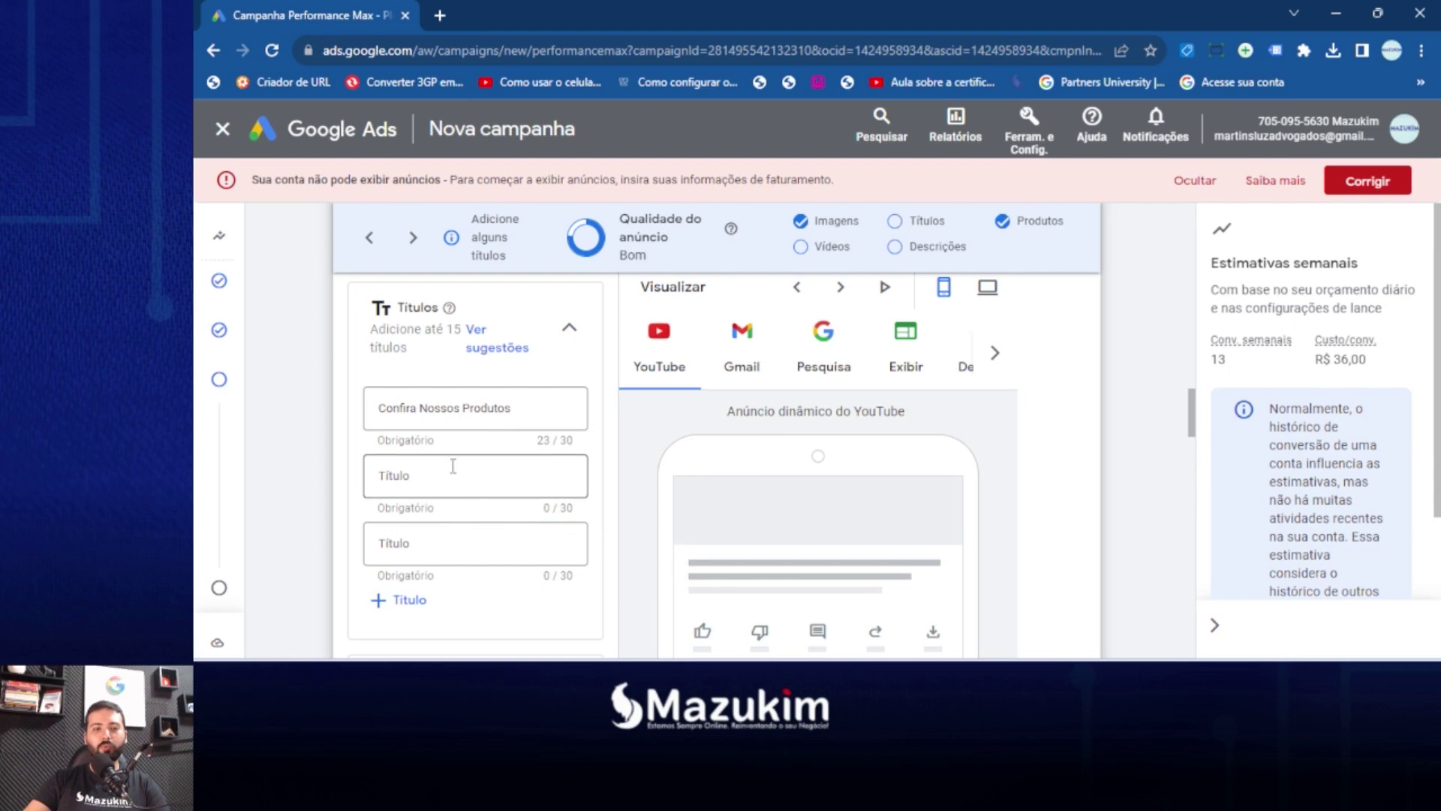
{"action": "left_click", "coordinate": [450, 474]}
{"action": "type", "text": "Calçados Femininos"}
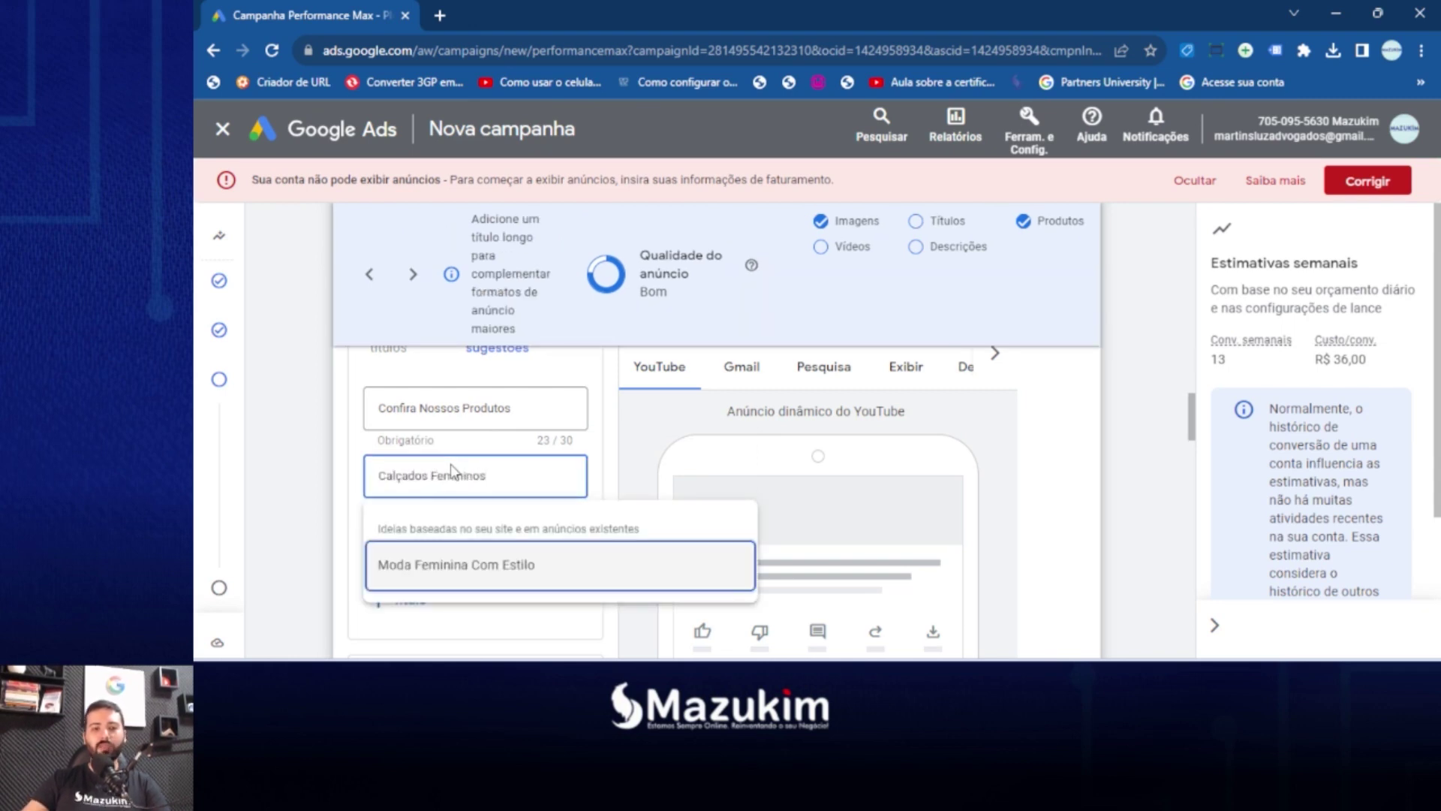
{"action": "left_click", "coordinate": [510, 551]}
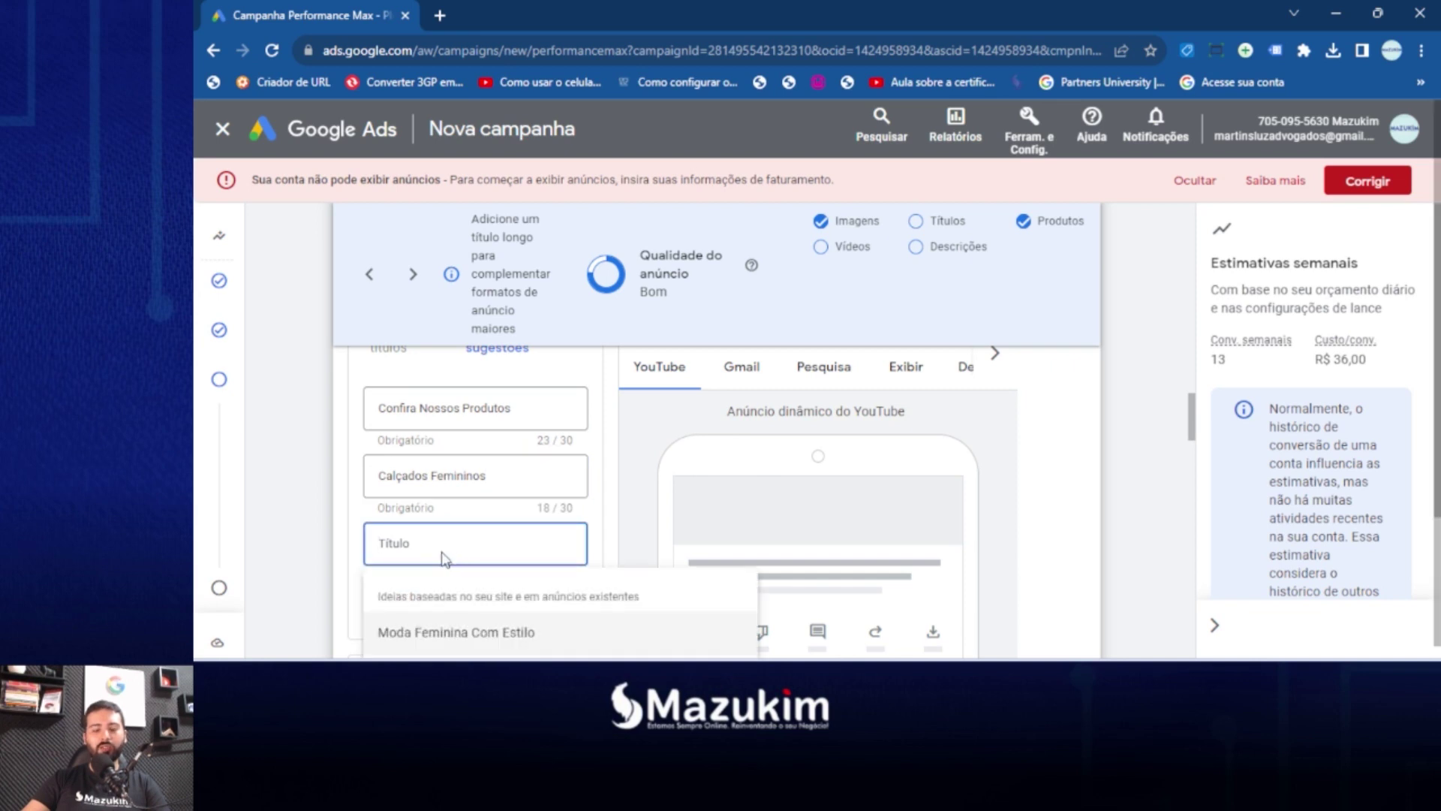
{"action": "left_click", "coordinate": [469, 632]}
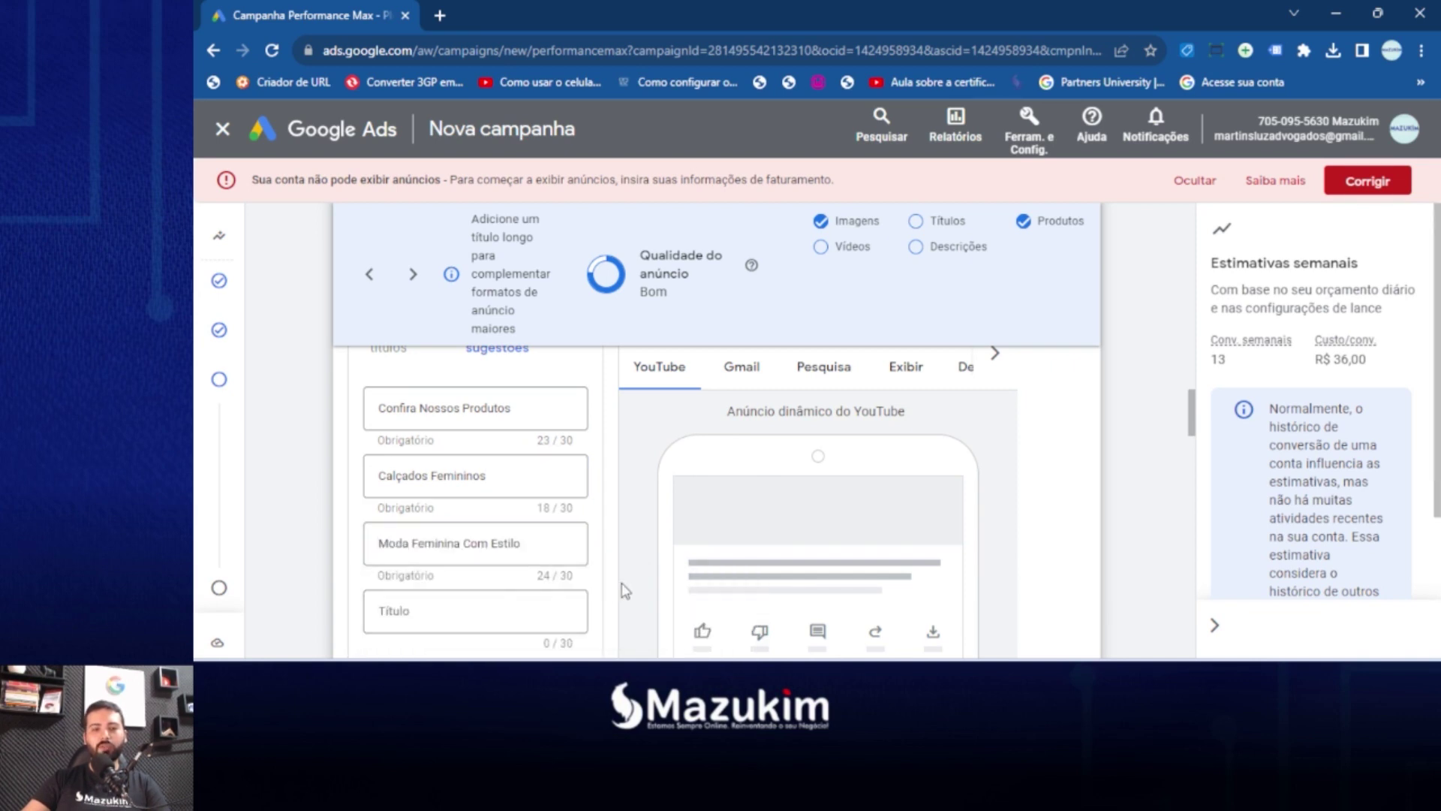
Fill the required long title with "Se Você Procura Calçados Femininos com Muita Qualidade e Lindos, Visite Nosso Site".
{"action": "scroll", "coordinate": [558, 550], "scroll_direction": "down", "scroll_amount": 1}
{"action": "scroll", "coordinate": [558, 550], "scroll_direction": "down", "scroll_amount": 4}
{"action": "left_click", "coordinate": [482, 484]}
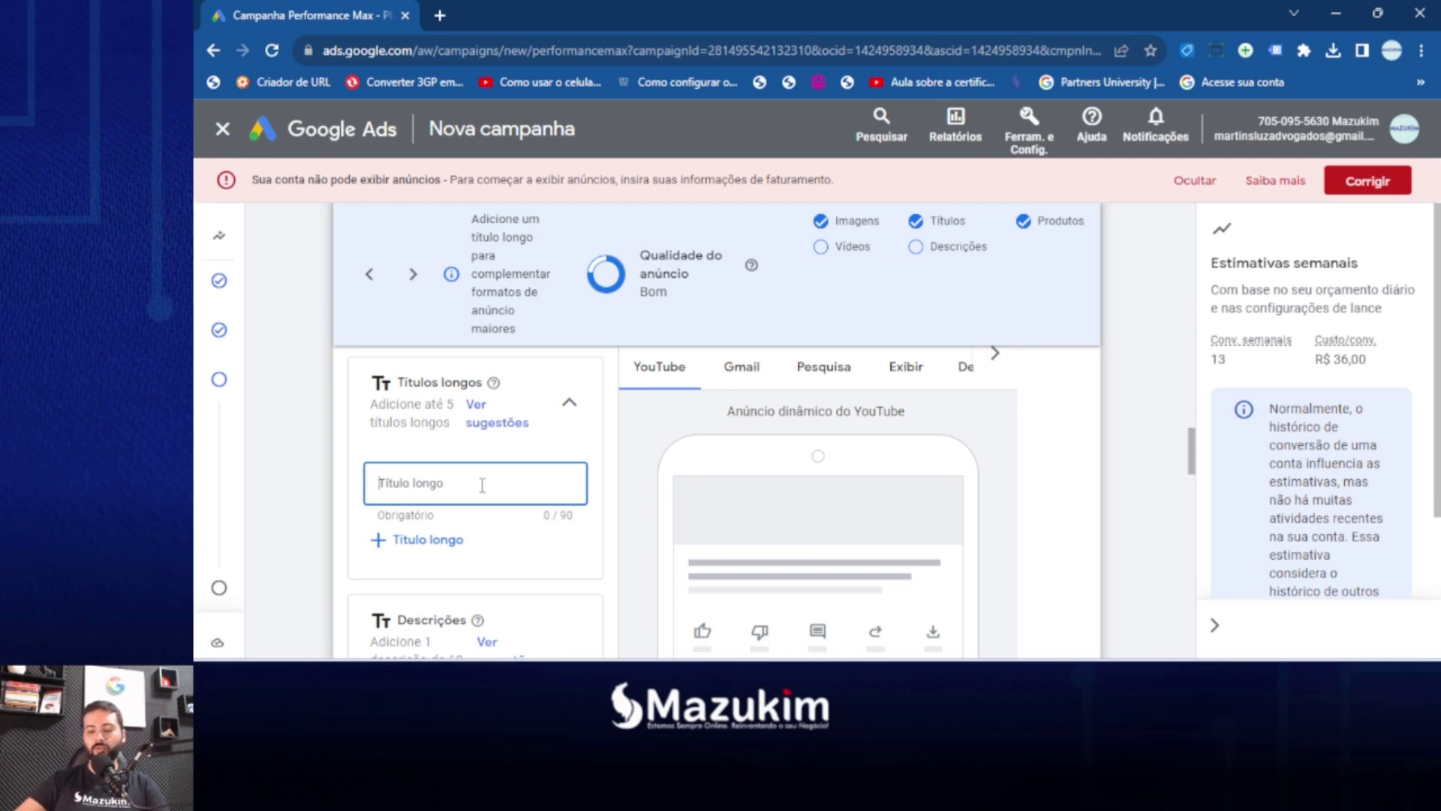
{"action": "type", "text": "Se Você Procura"}
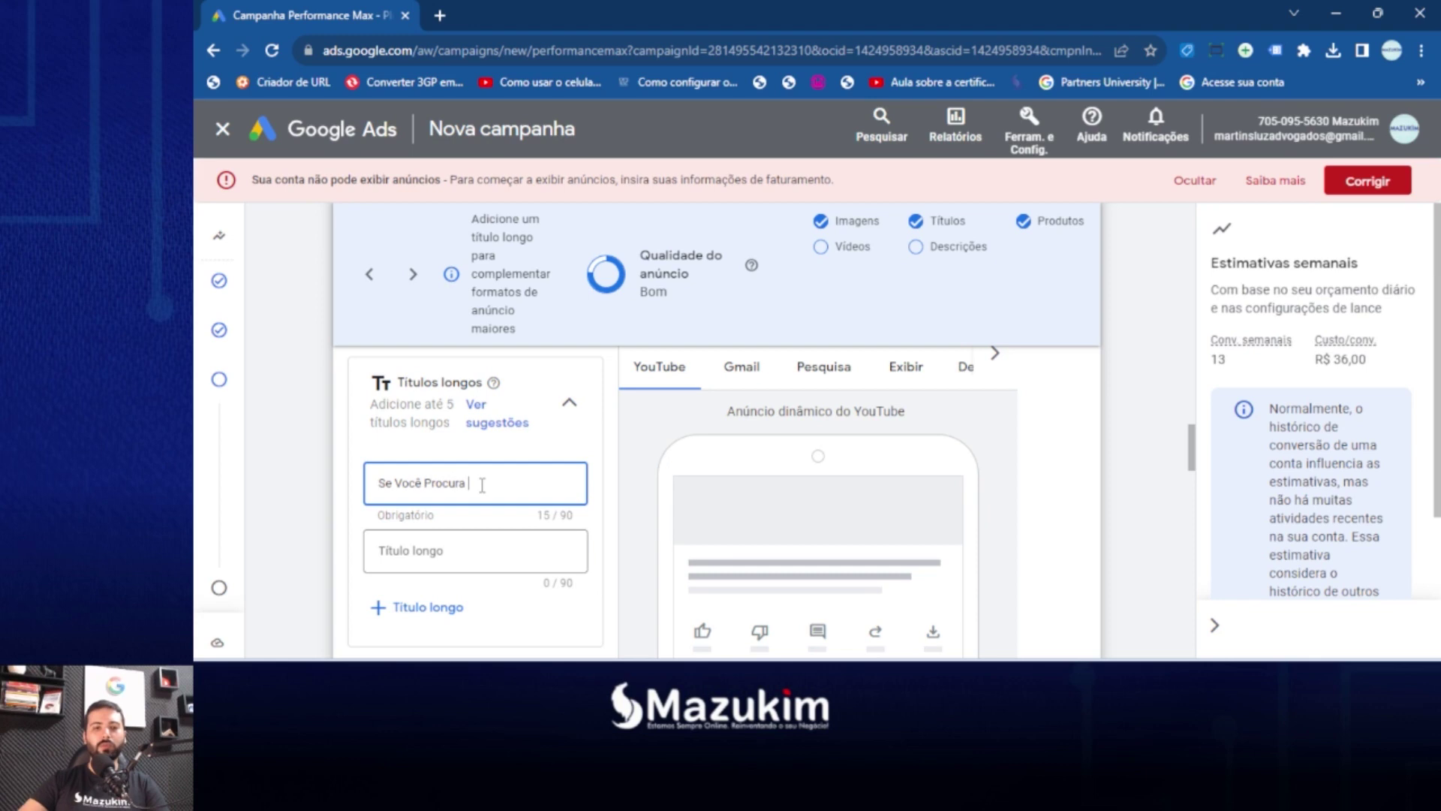
{"action": "type", "text": " L"}
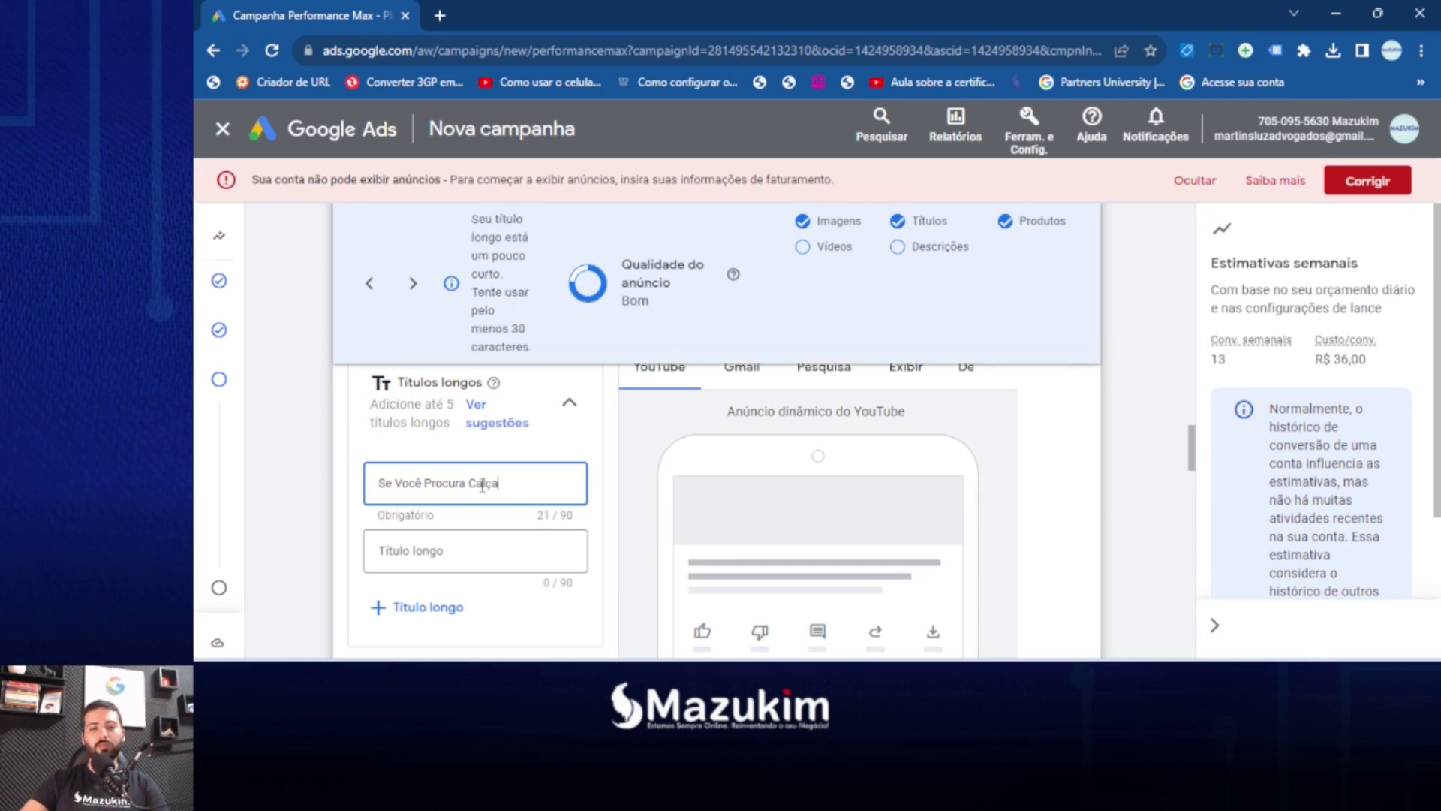
{"action": "type", "text": "os com"}
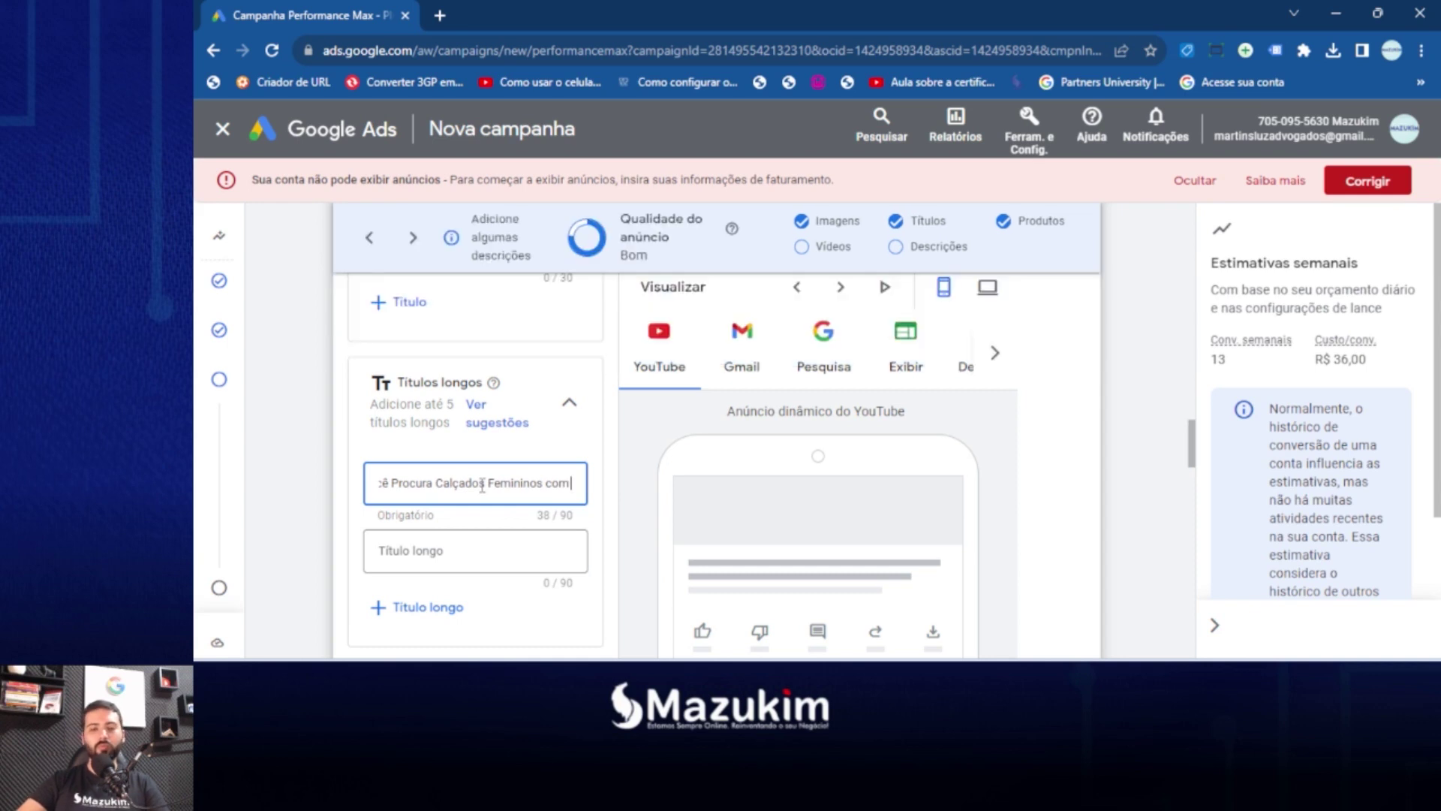
{"action": "type", "text": " Muita Qualid"}
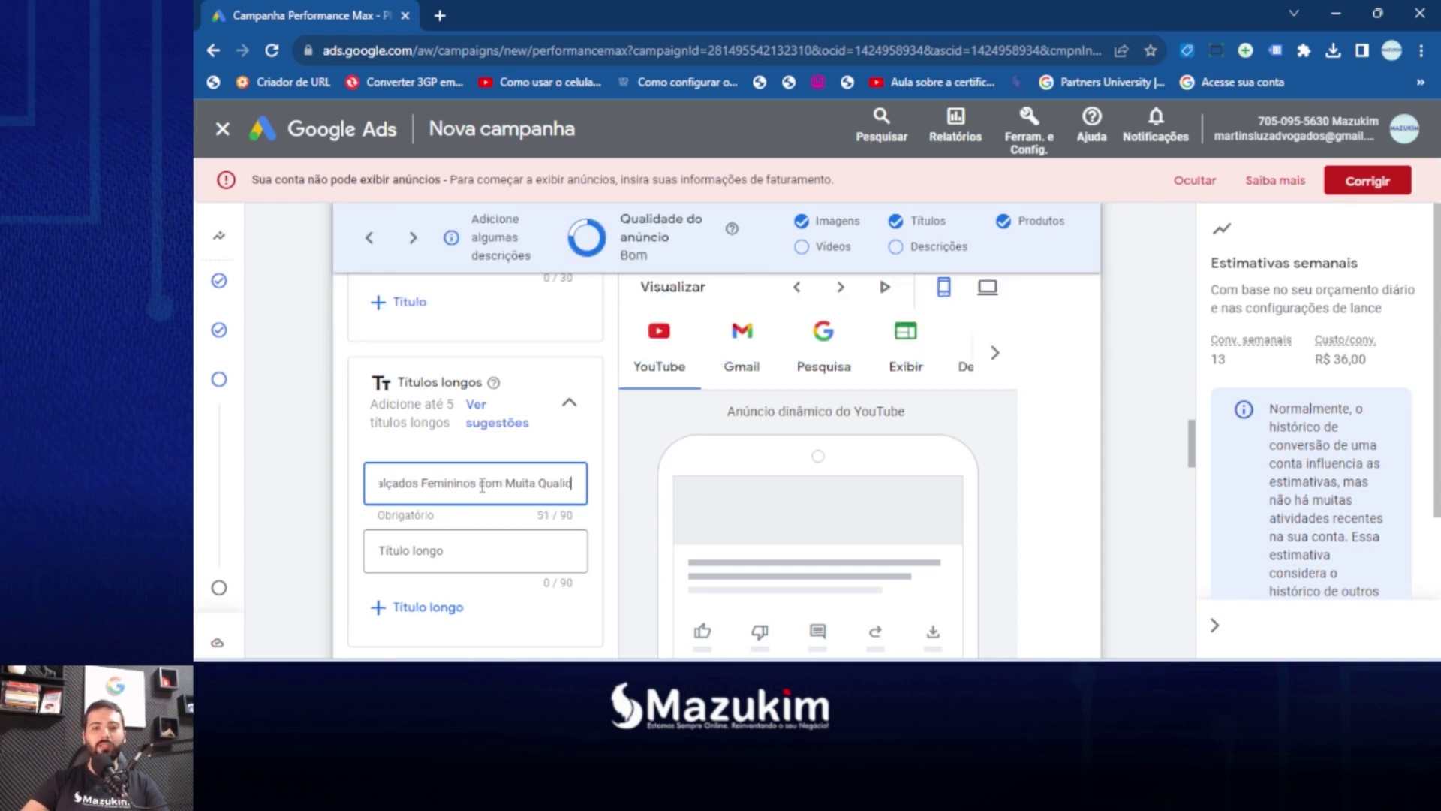
{"action": "type", "text": "ade e"}
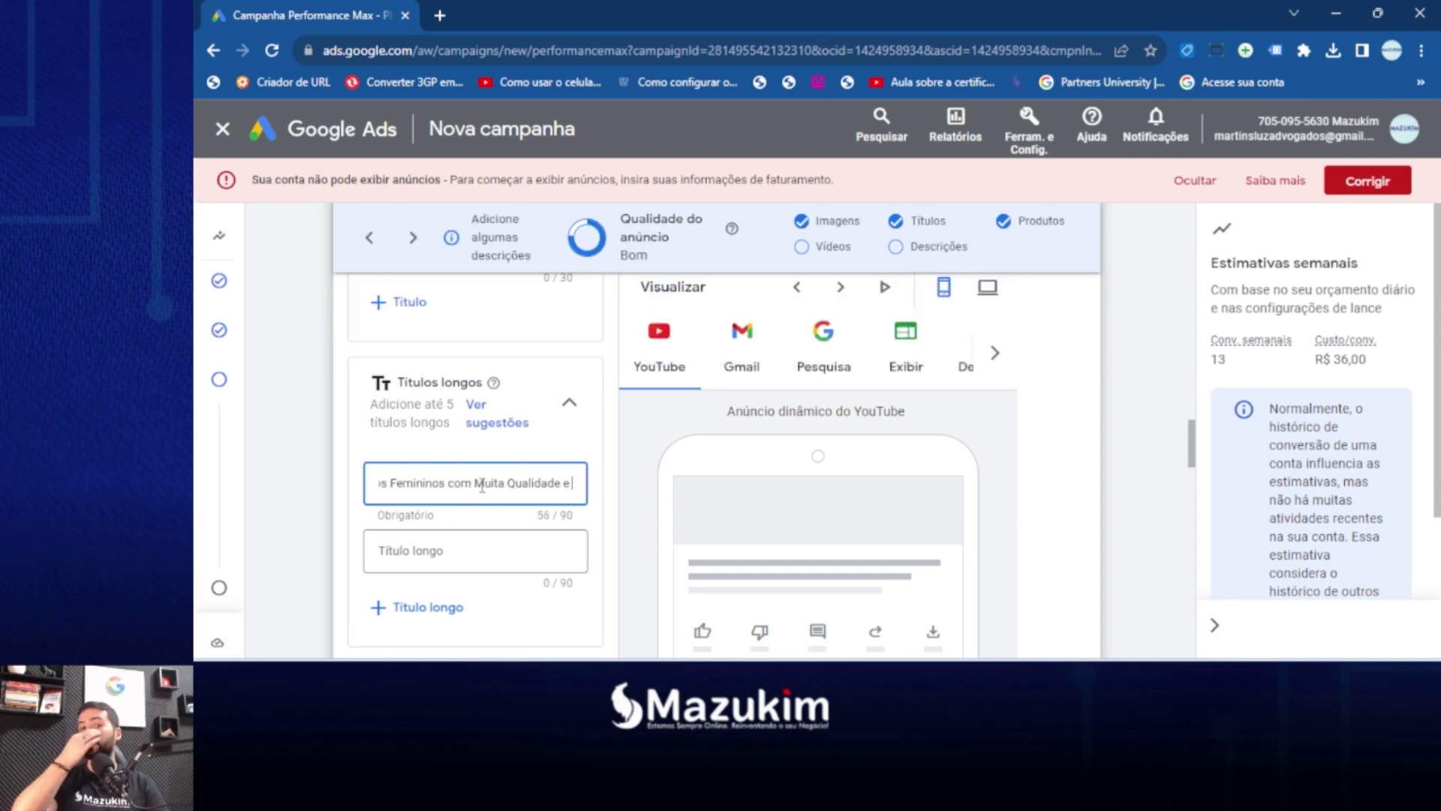
{"action": "type", "text": " Lindos"}
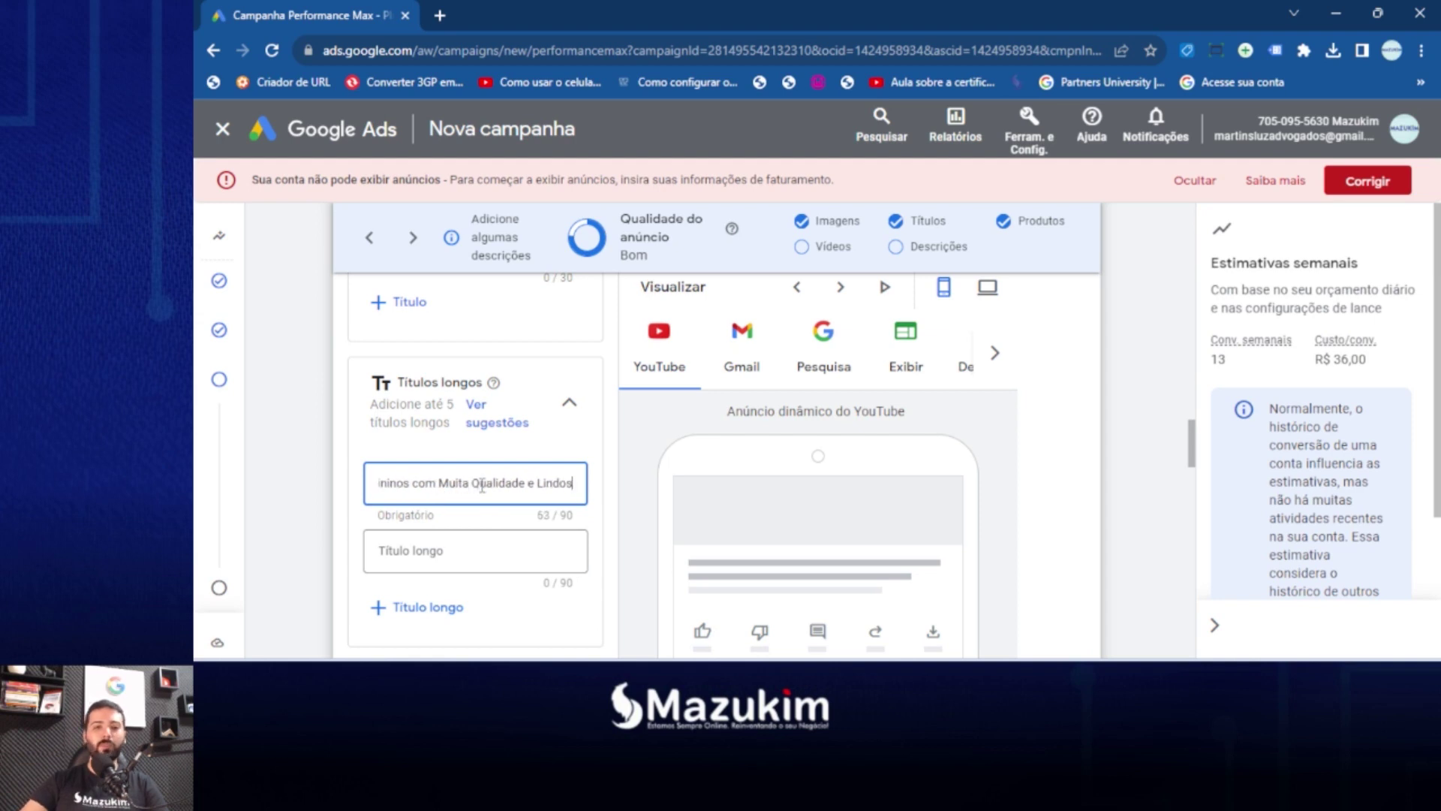
{"action": "type", "text": ","}
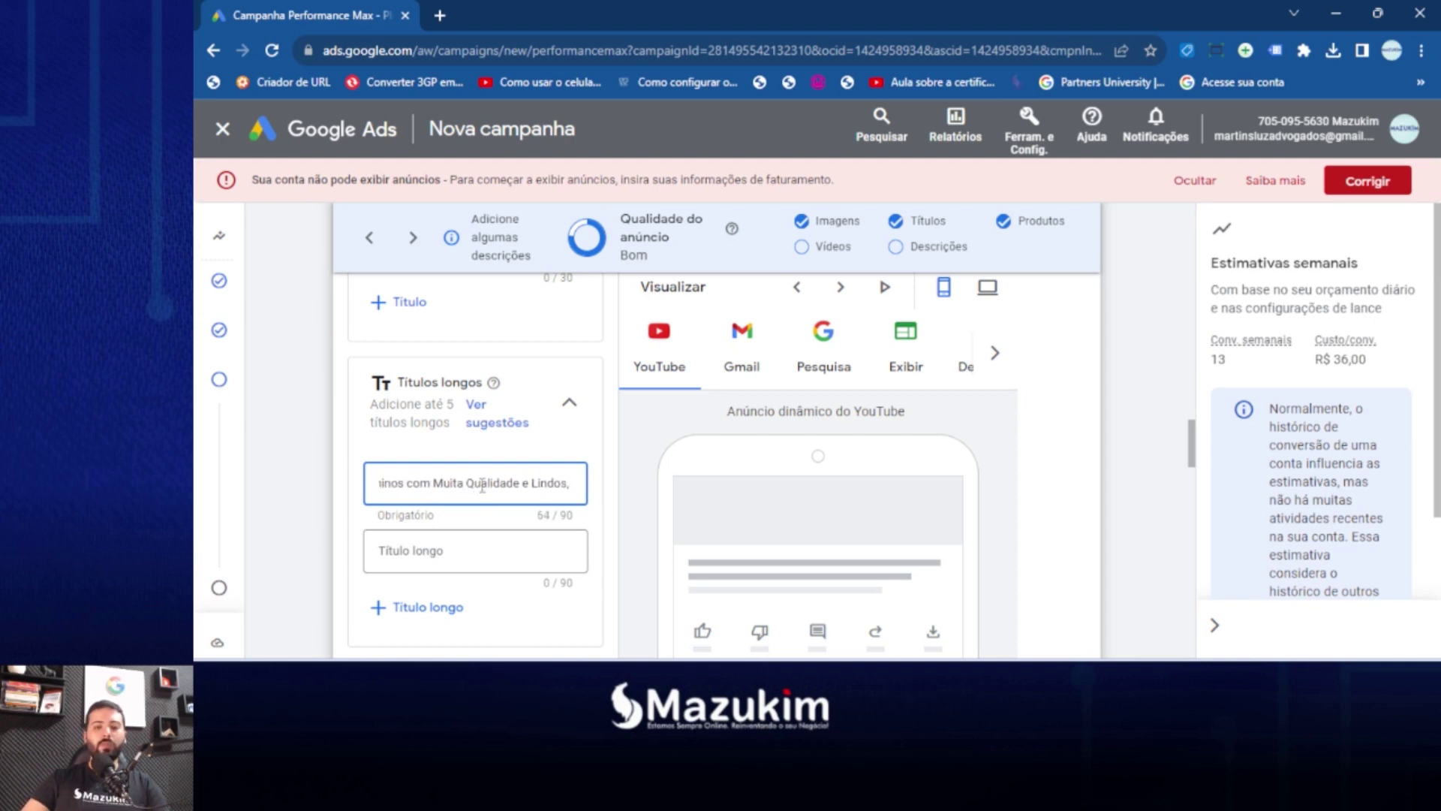
{"action": "type", "text": " Visite no"}
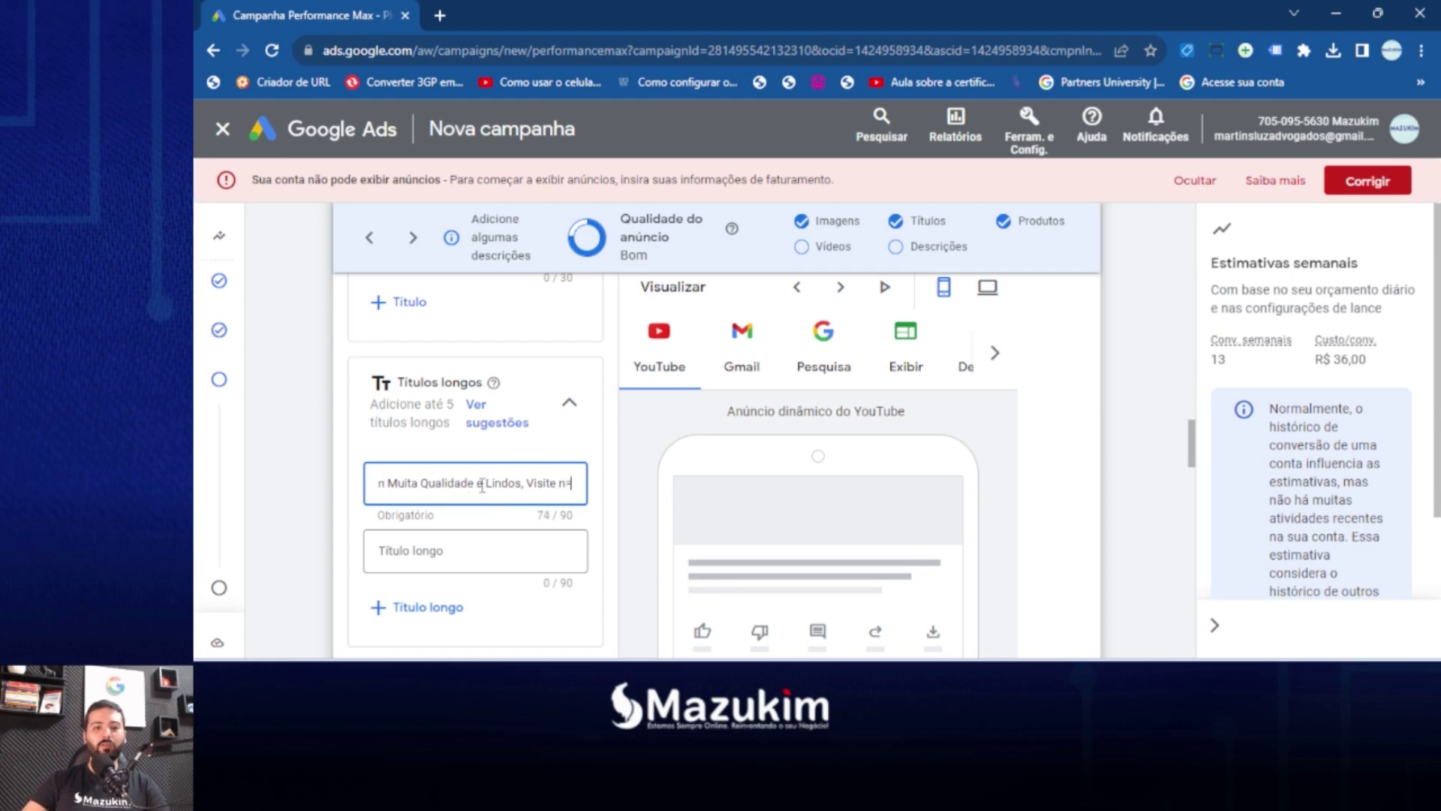
{"action": "key", "text": "BackSpace"}
{"action": "type", "text": "Nosso S"}
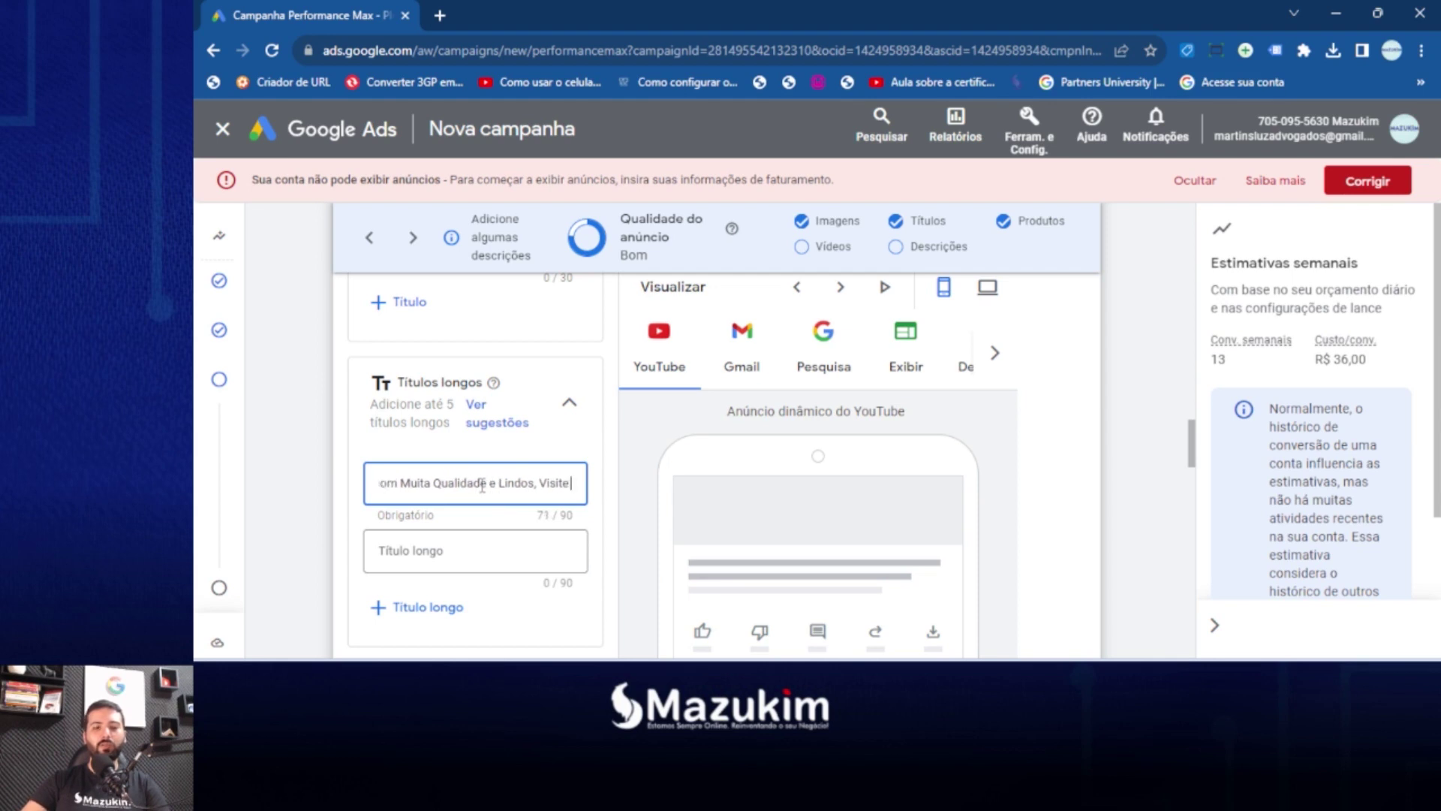
{"action": "type", "text": "ite"}
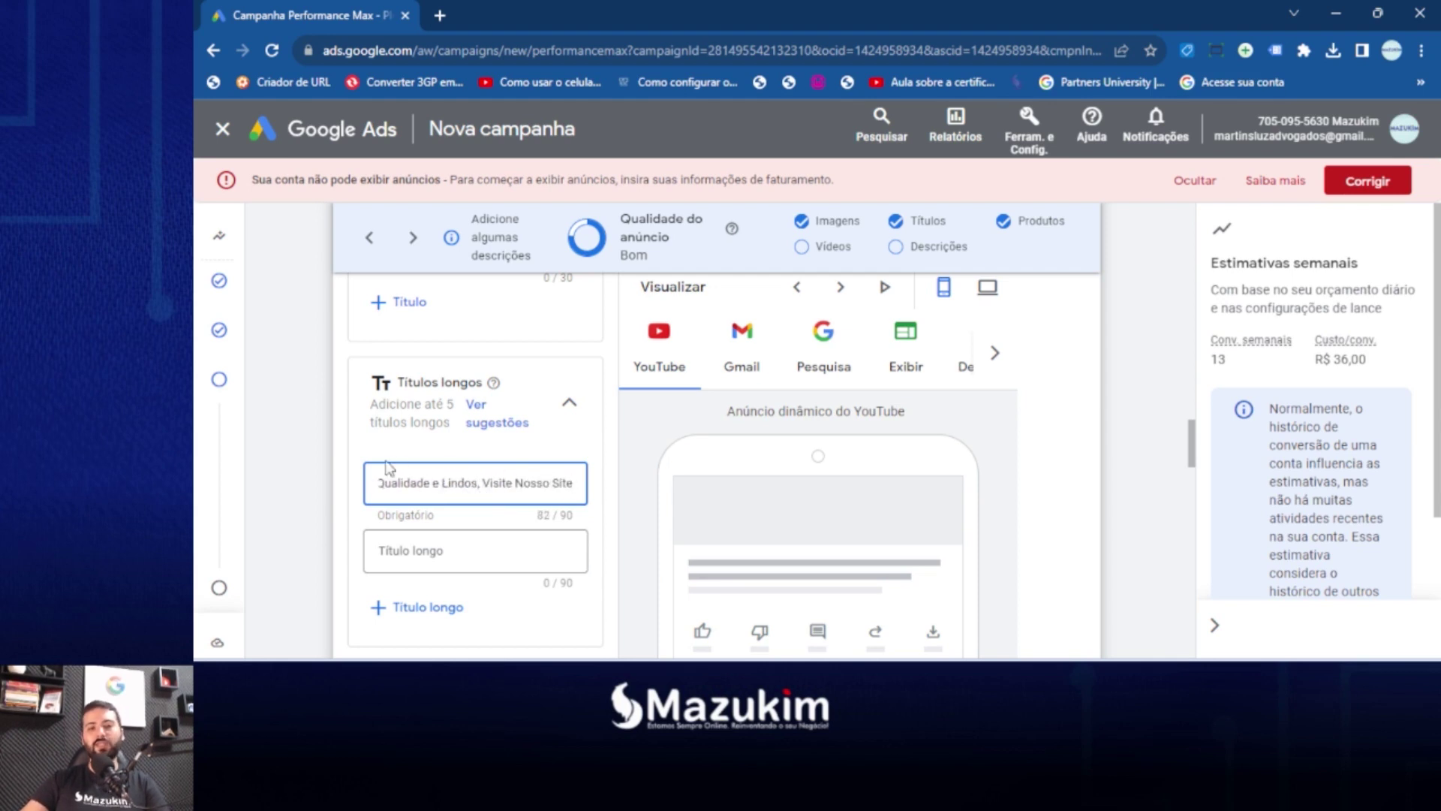
{"action": "left_click_drag", "start_coordinate": [469, 488], "coordinate": [350, 504]}
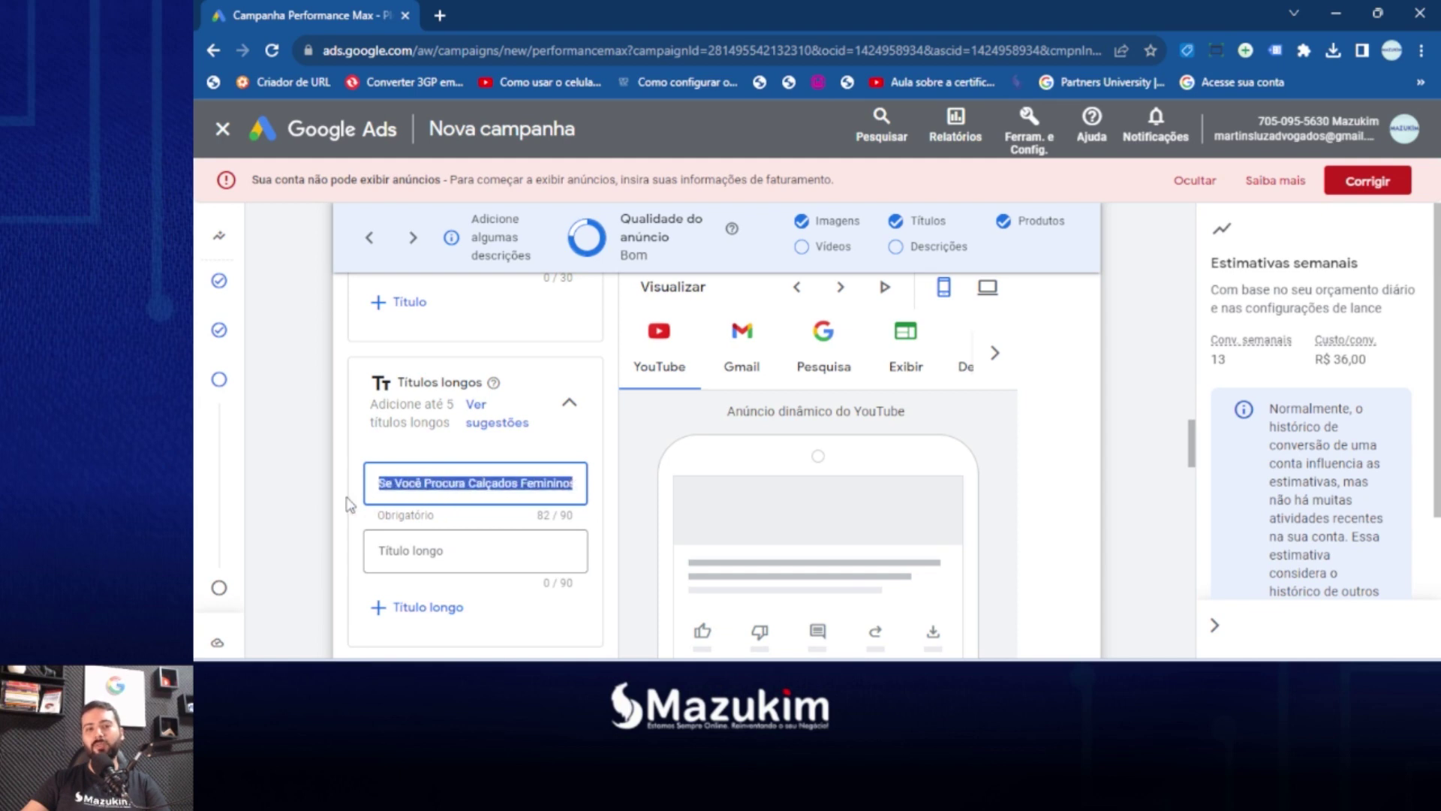
{"action": "left_click", "coordinate": [648, 514]}
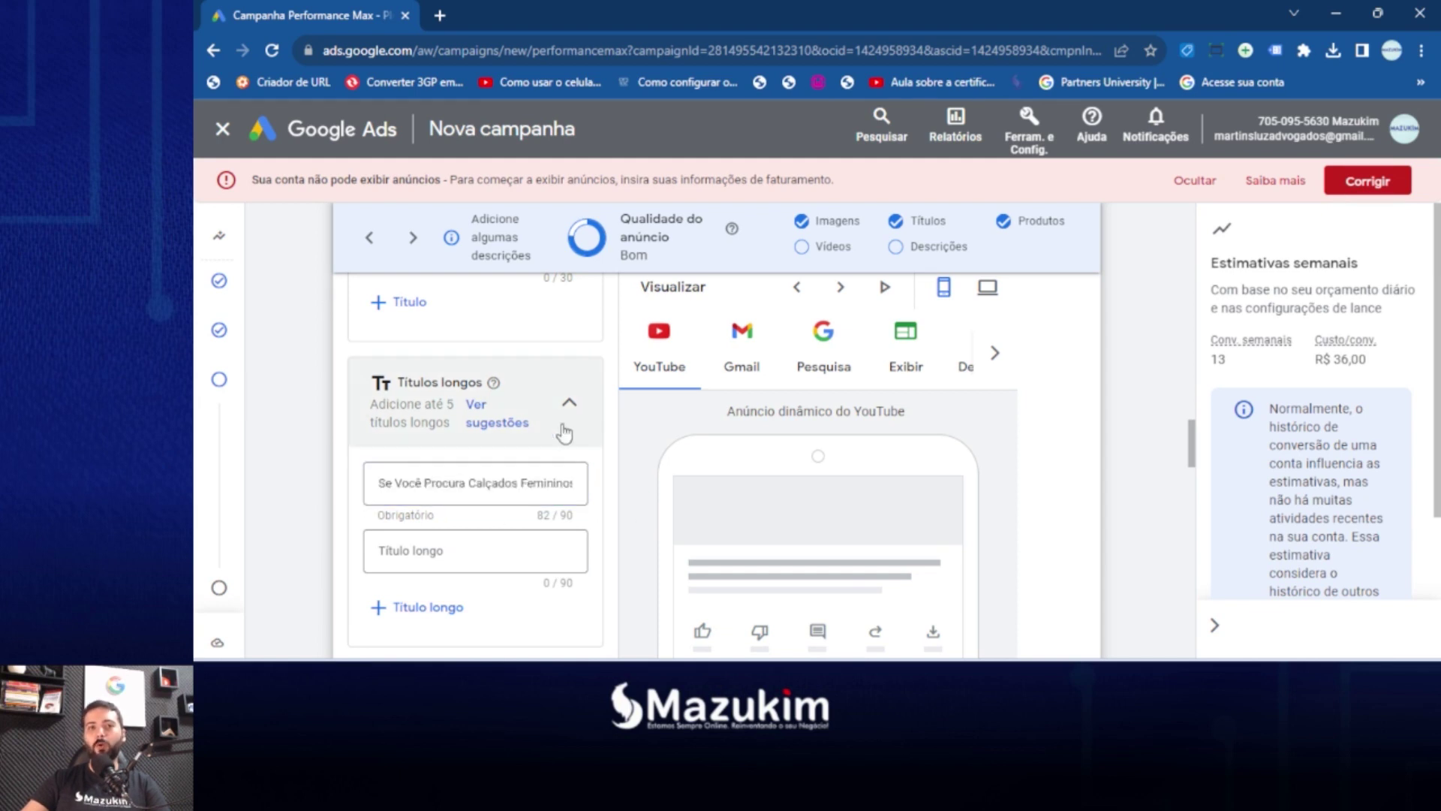
Compare the short titles with the long title fields and look over the description requirements.
{"action": "scroll", "coordinate": [564, 434], "scroll_direction": "down", "scroll_amount": 6}
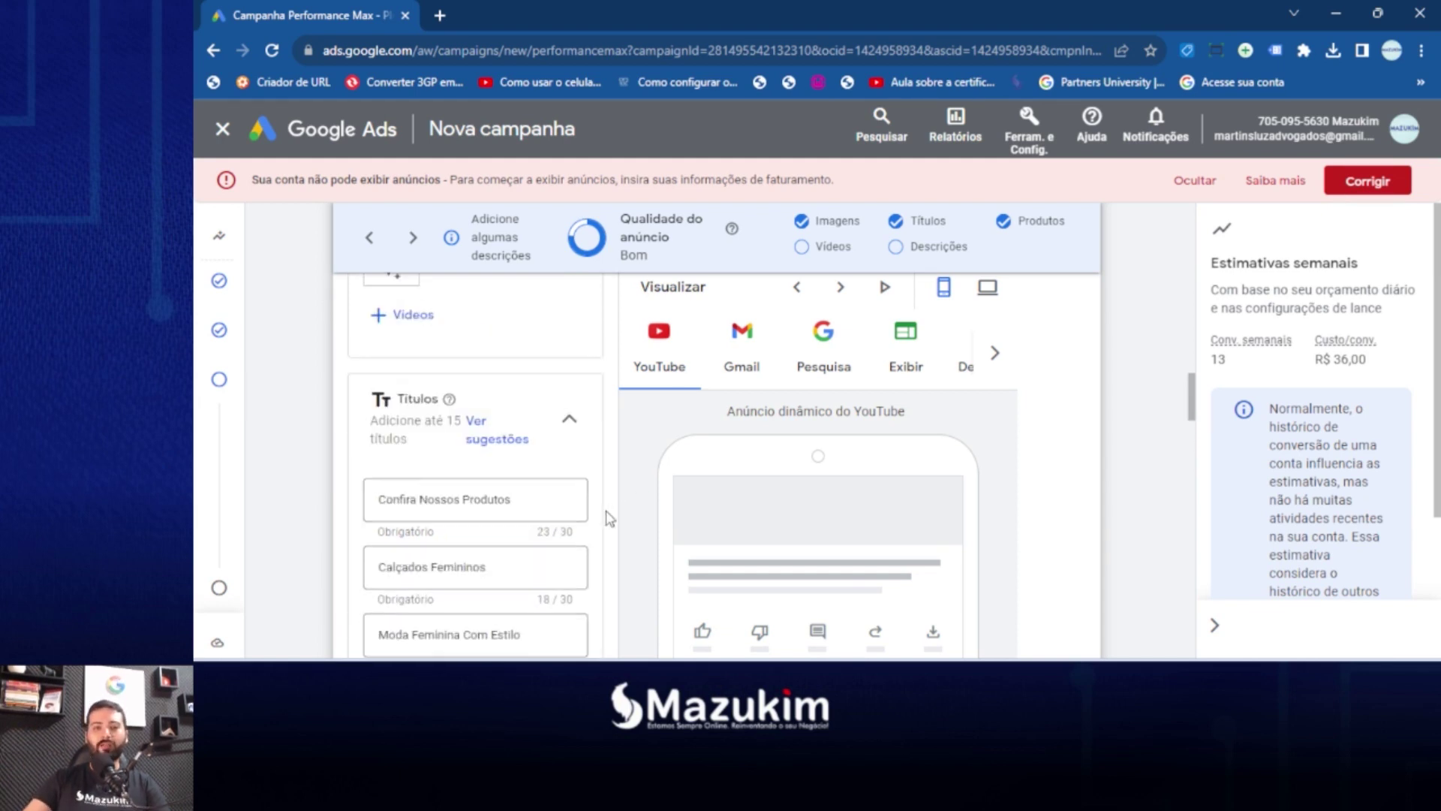
{"action": "scroll", "coordinate": [531, 444], "scroll_direction": "up", "scroll_amount": 3}
{"action": "scroll", "coordinate": [466, 451], "scroll_direction": "down", "scroll_amount": 3}
{"action": "scroll", "coordinate": [491, 464], "scroll_direction": "down", "scroll_amount": 8}
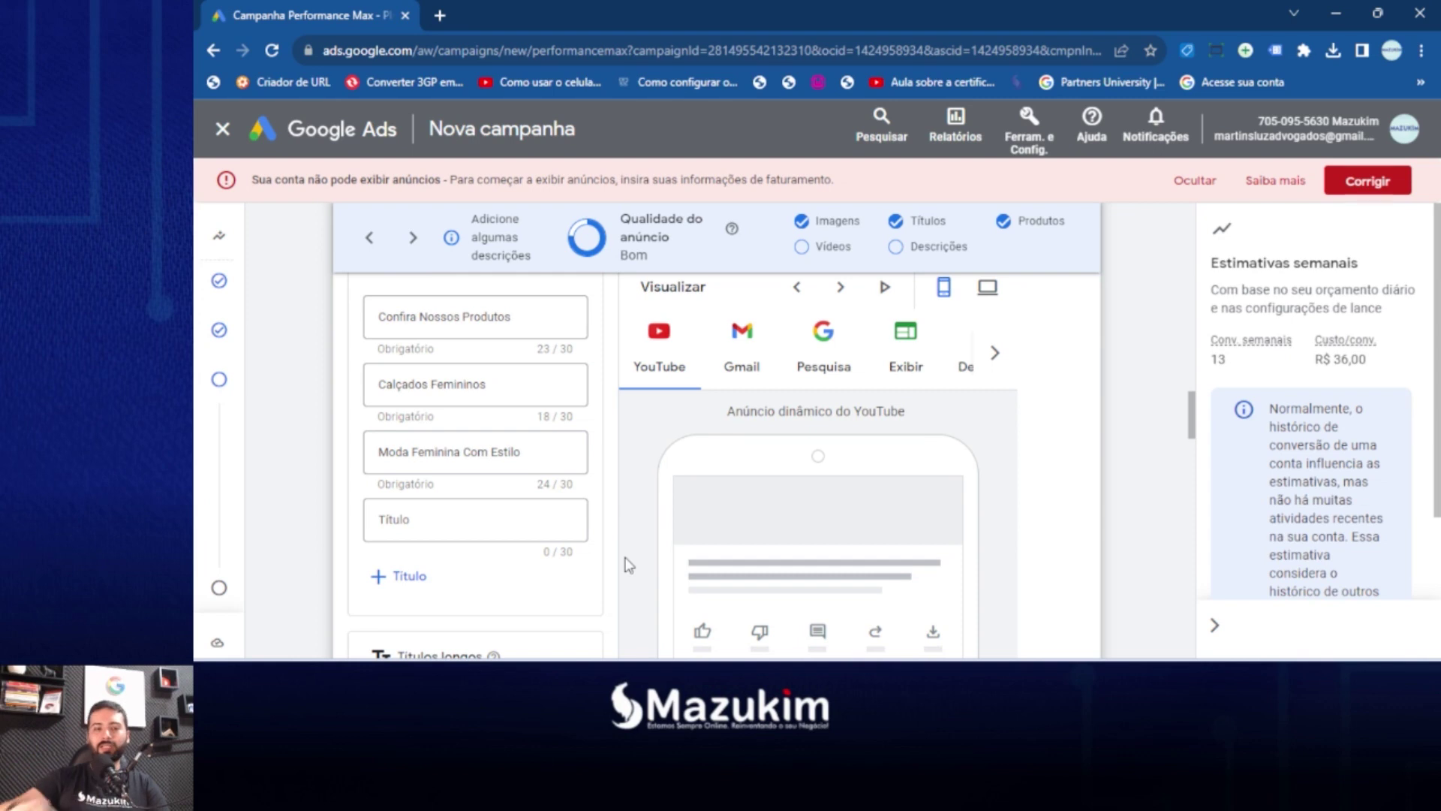
{"action": "scroll", "coordinate": [600, 529], "scroll_direction": "down", "scroll_amount": 1}
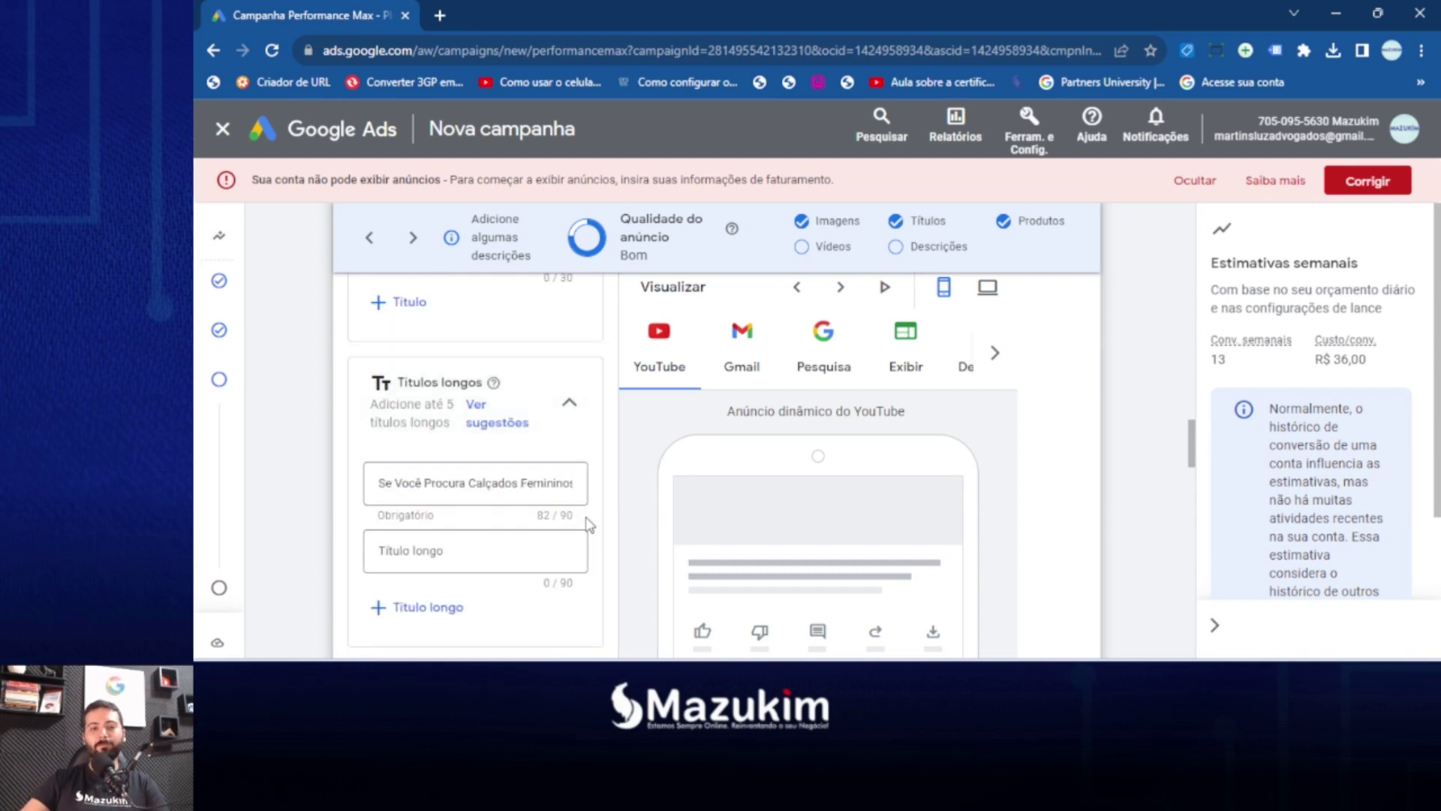
{"action": "left_click", "coordinate": [447, 493]}
{"action": "left_click", "coordinate": [450, 550]}
{"action": "scroll", "coordinate": [516, 465], "scroll_direction": "down", "scroll_amount": 1}
{"action": "scroll", "coordinate": [522, 454], "scroll_direction": "down", "scroll_amount": 4}
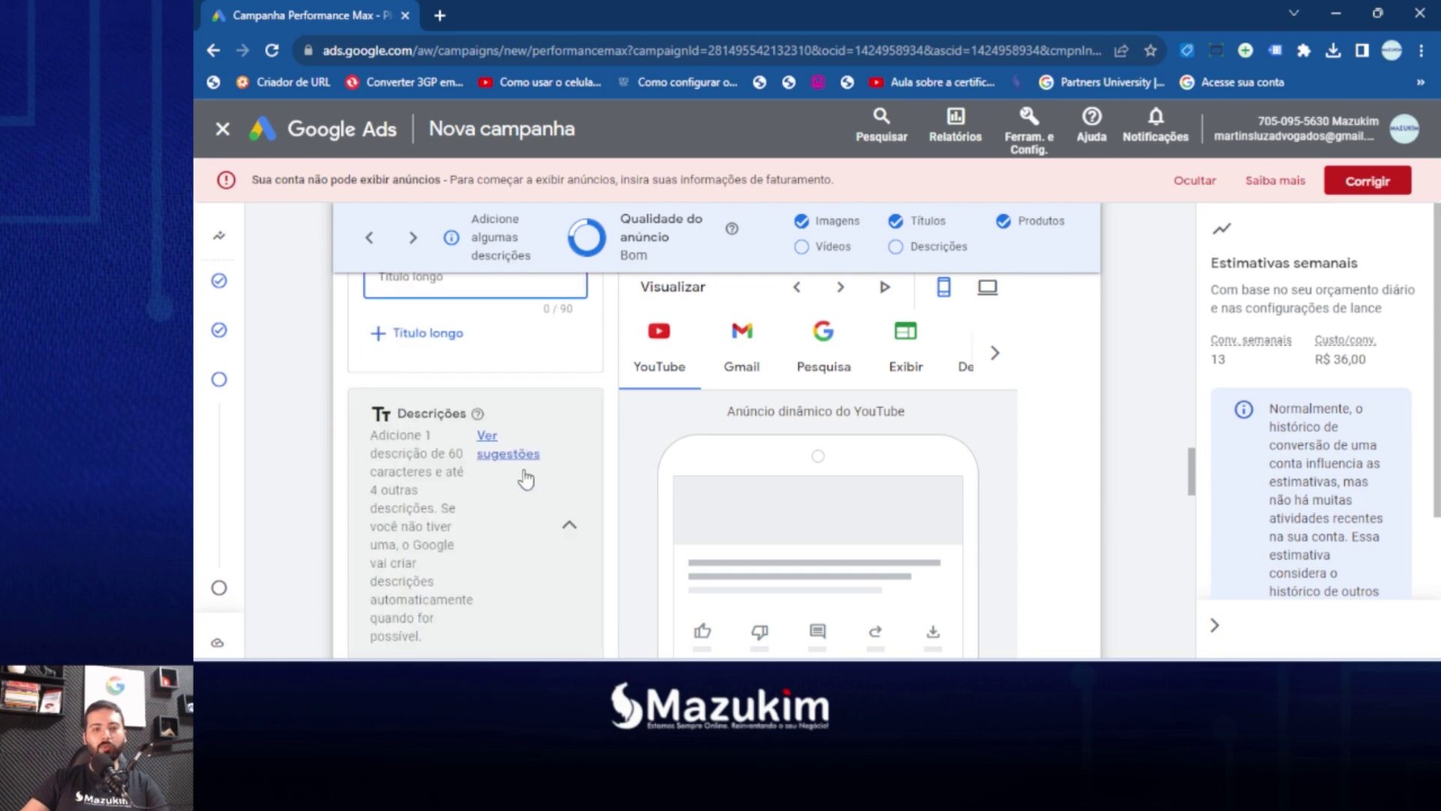
{"action": "scroll", "coordinate": [534, 466], "scroll_direction": "up", "scroll_amount": 4}
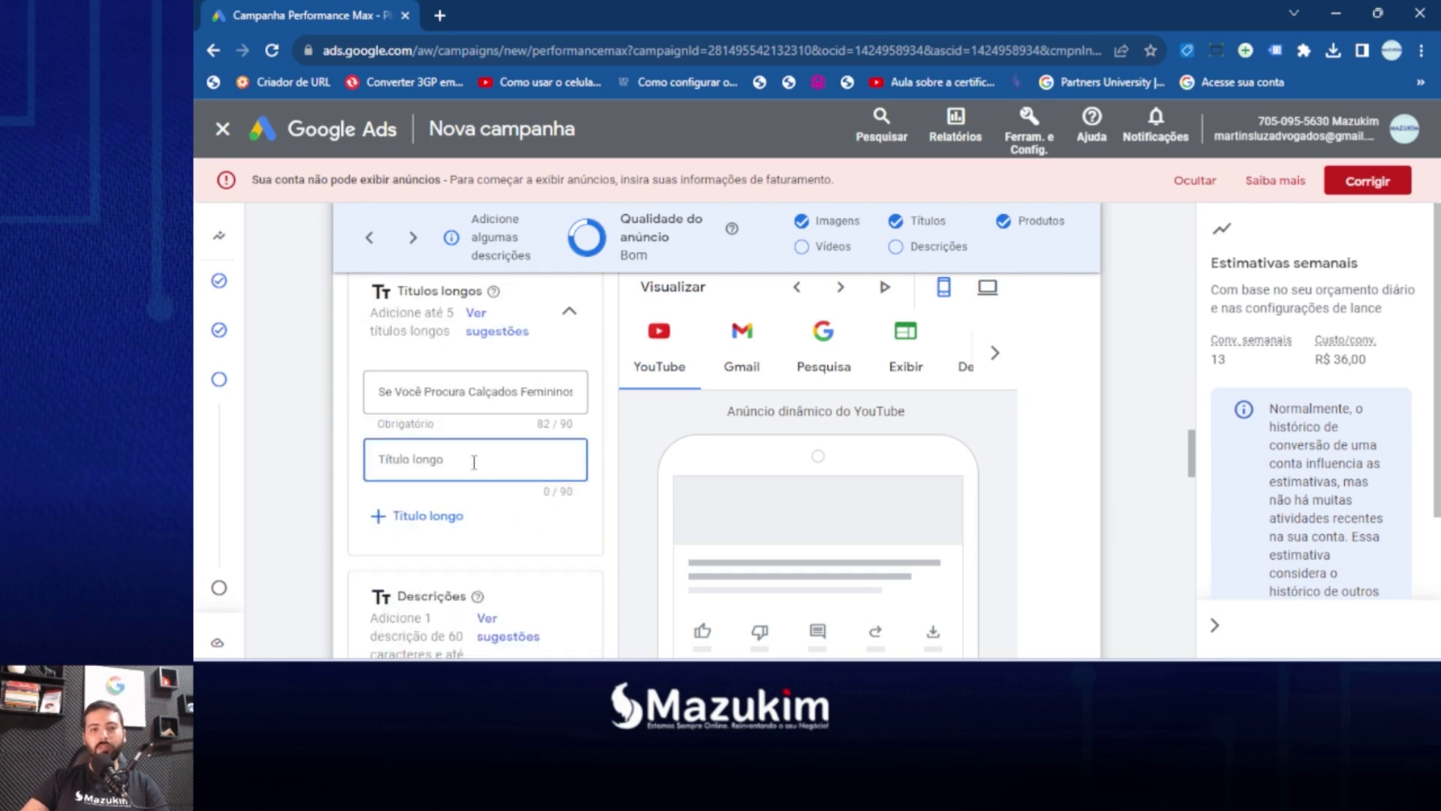
{"action": "scroll", "coordinate": [496, 480], "scroll_direction": "down", "scroll_amount": 4}
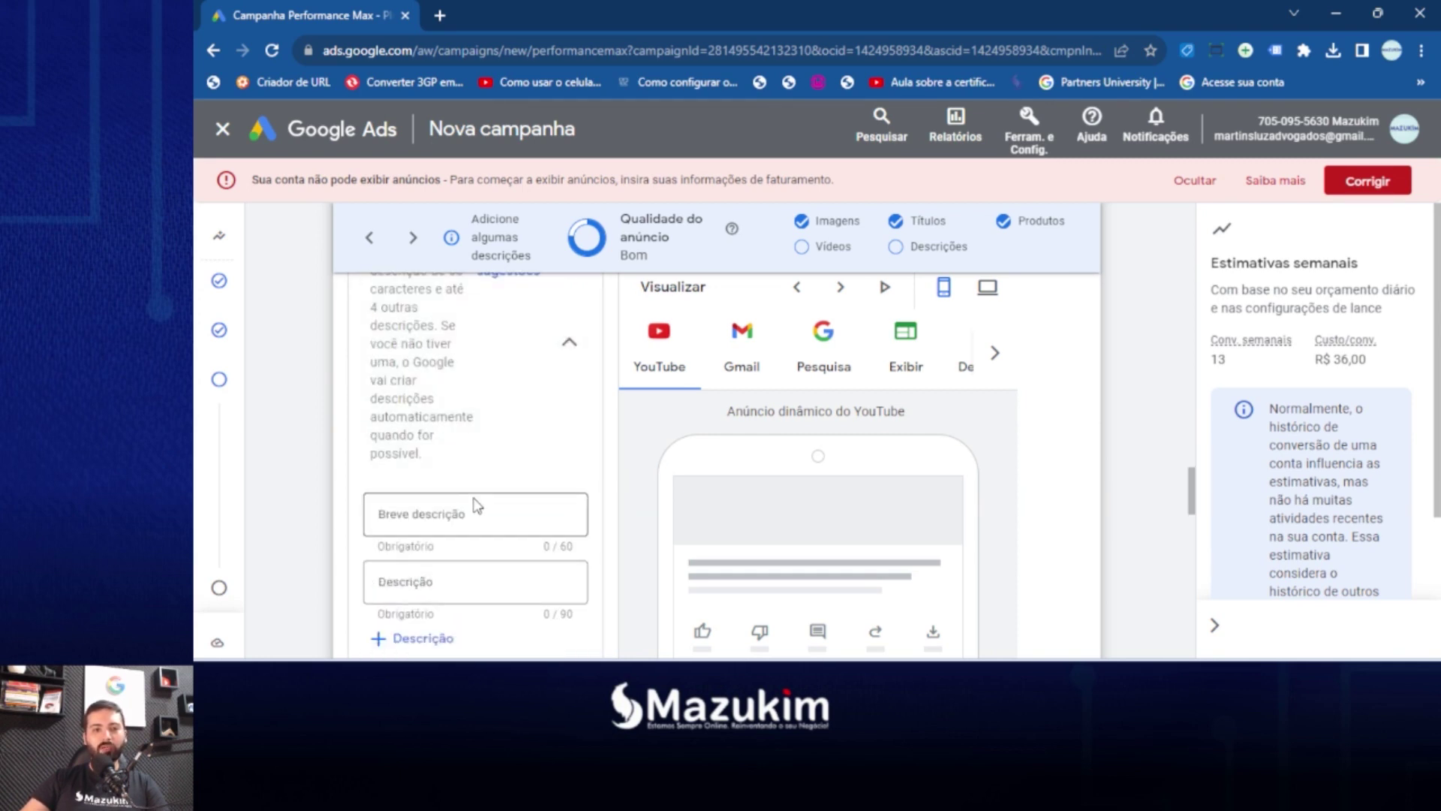
Fill the required short description with "Compre Calçados Femininos com Até 20% OFF".
{"action": "scroll", "coordinate": [476, 501], "scroll_direction": "down", "scroll_amount": 2}
{"action": "left_click", "coordinate": [469, 347]}
{"action": "type", "text": "Compre Calça"}
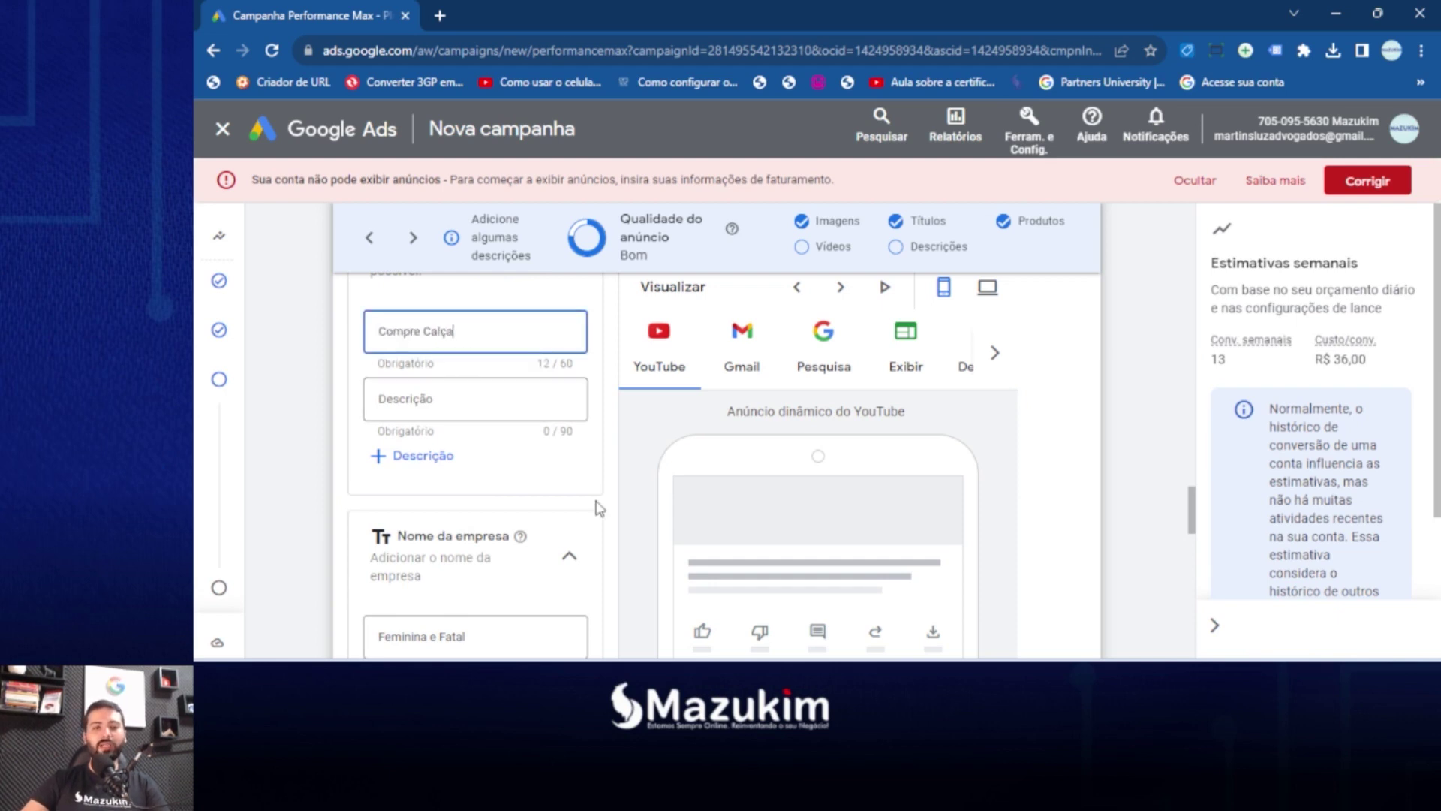
{"action": "type", "text": "dos Femininos c"}
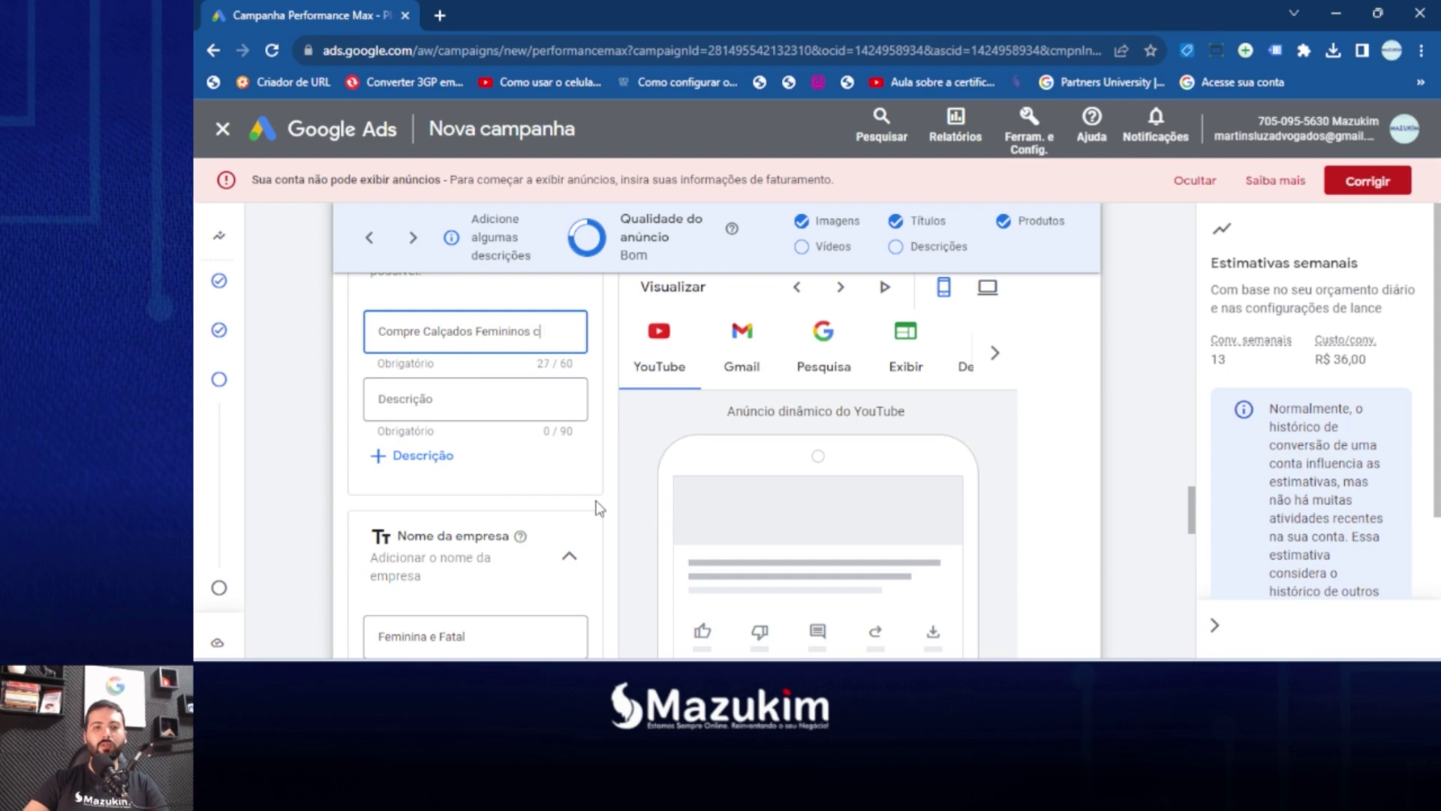
{"action": "type", "text": "om Até 20% OFF"}
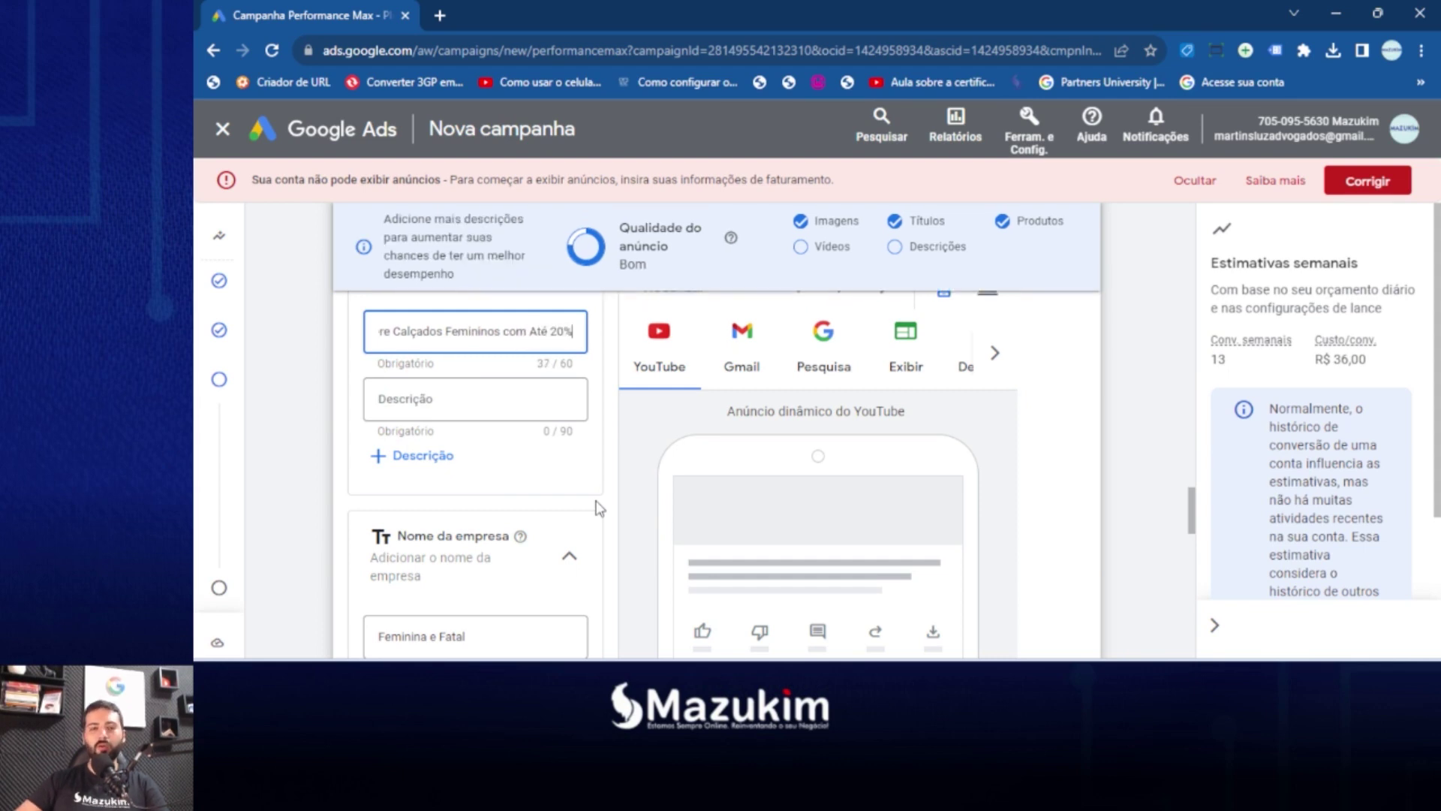
Fill the required 90-character description with "Calçados Femininos Feminina Fatal com Até 20% Off. Compre Agora Mesmo".
{"action": "left_click", "coordinate": [473, 395]}
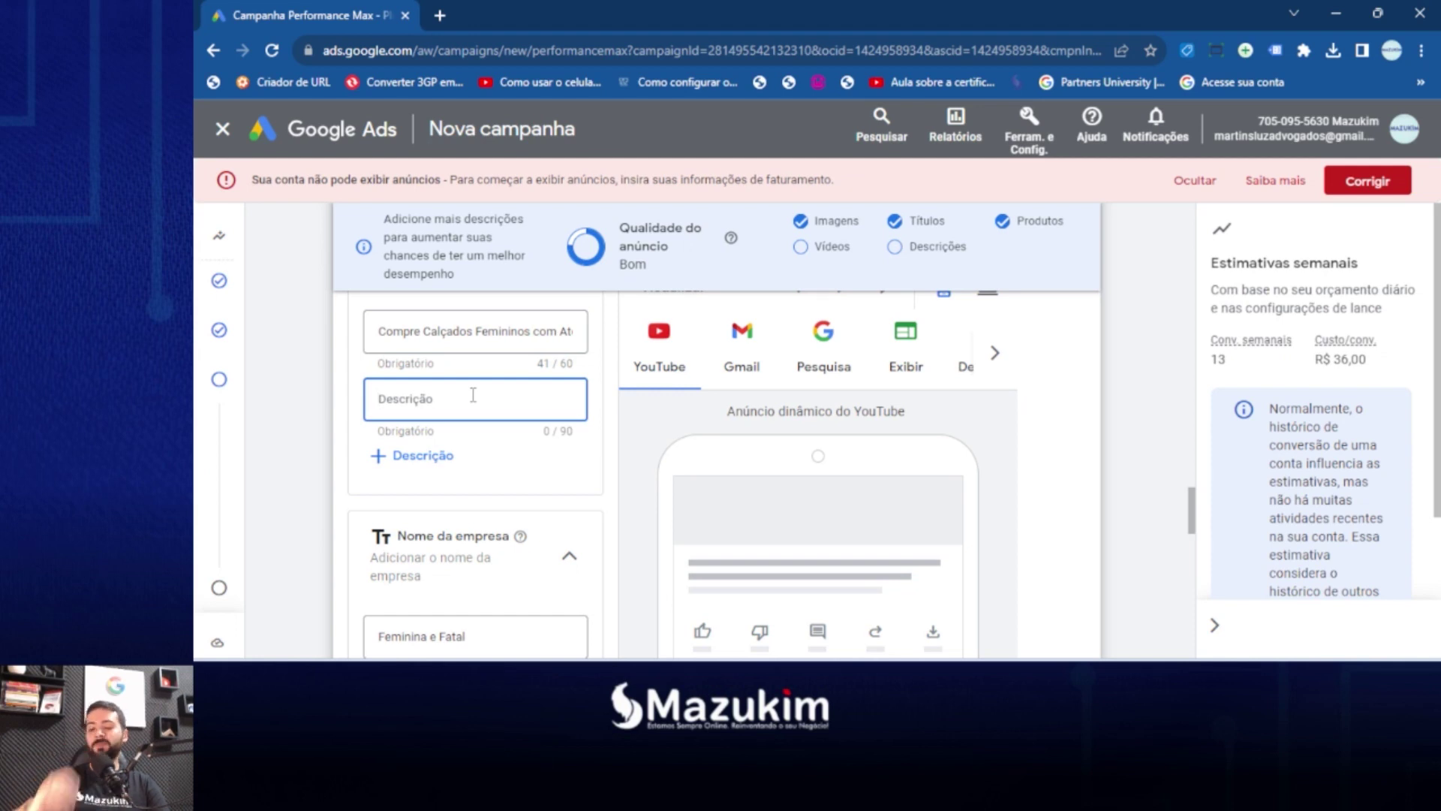
{"action": "type", "text": "Calçados Femininos "}
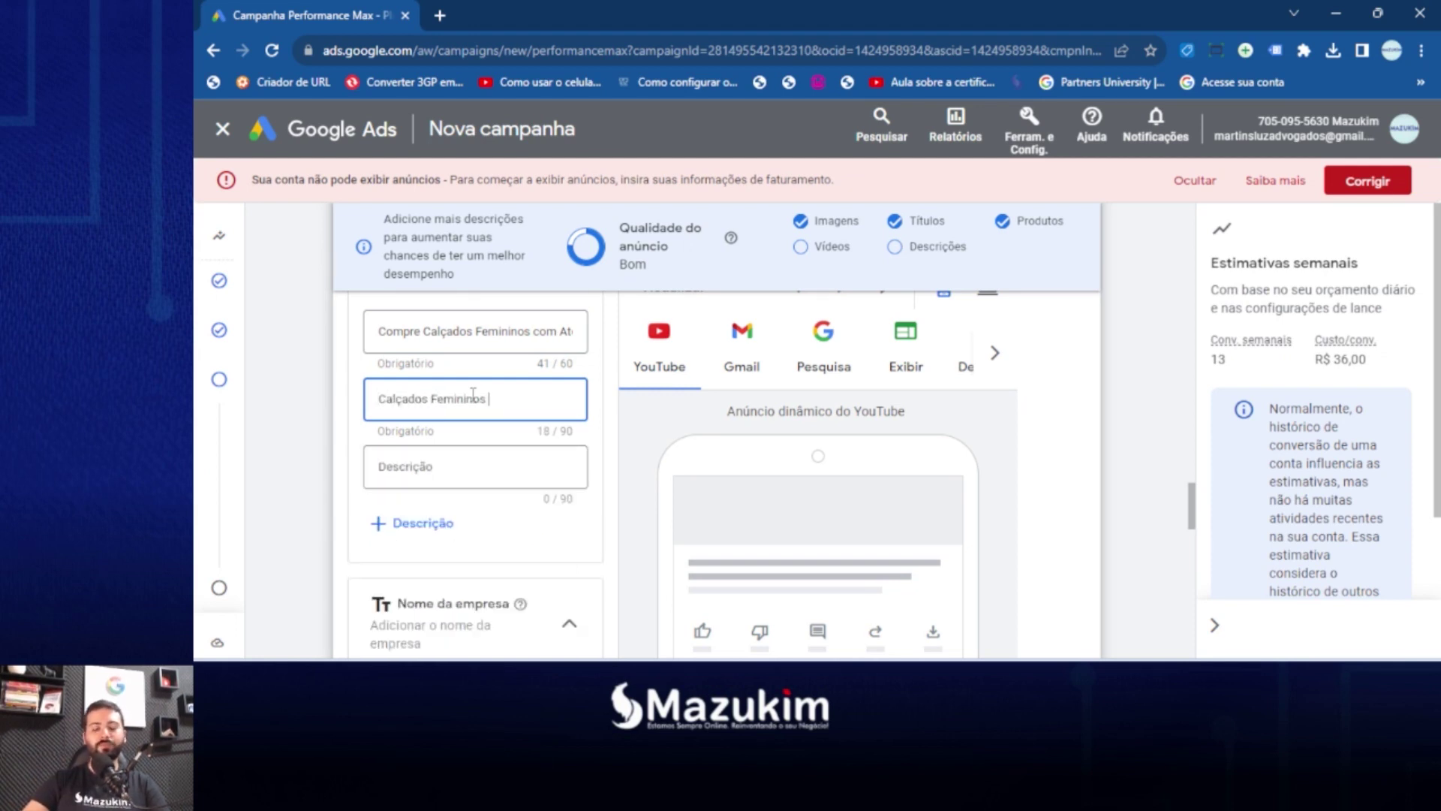
{"action": "type", "text": "com"}
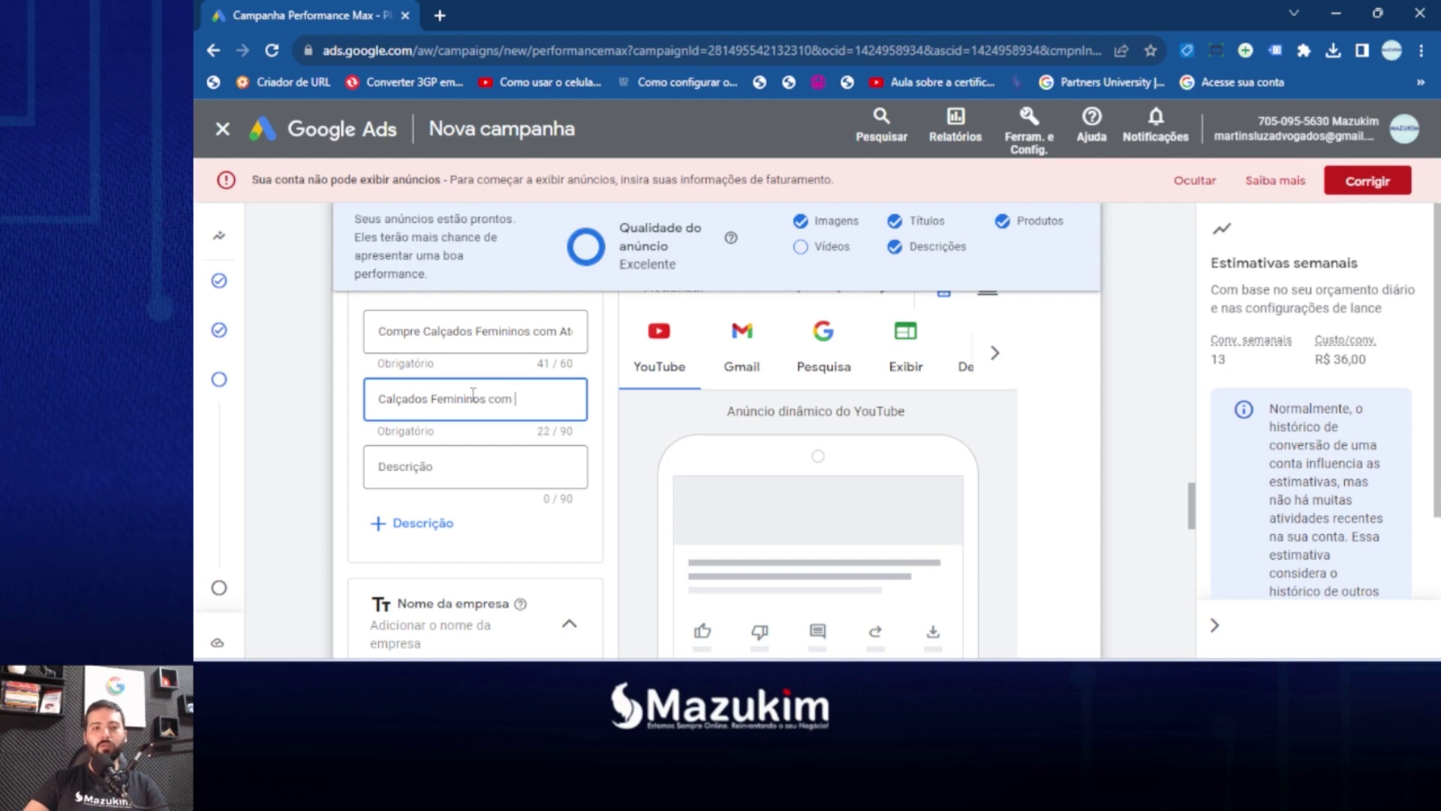
{"action": "key", "text": "BackSpace"}
{"action": "key", "text": "BackSpace"}
{"action": "key", "text": "BackSpace"}
{"action": "key", "text": "BackSpace"}
{"action": "type", "text": "Feminina Fatal com Até"}
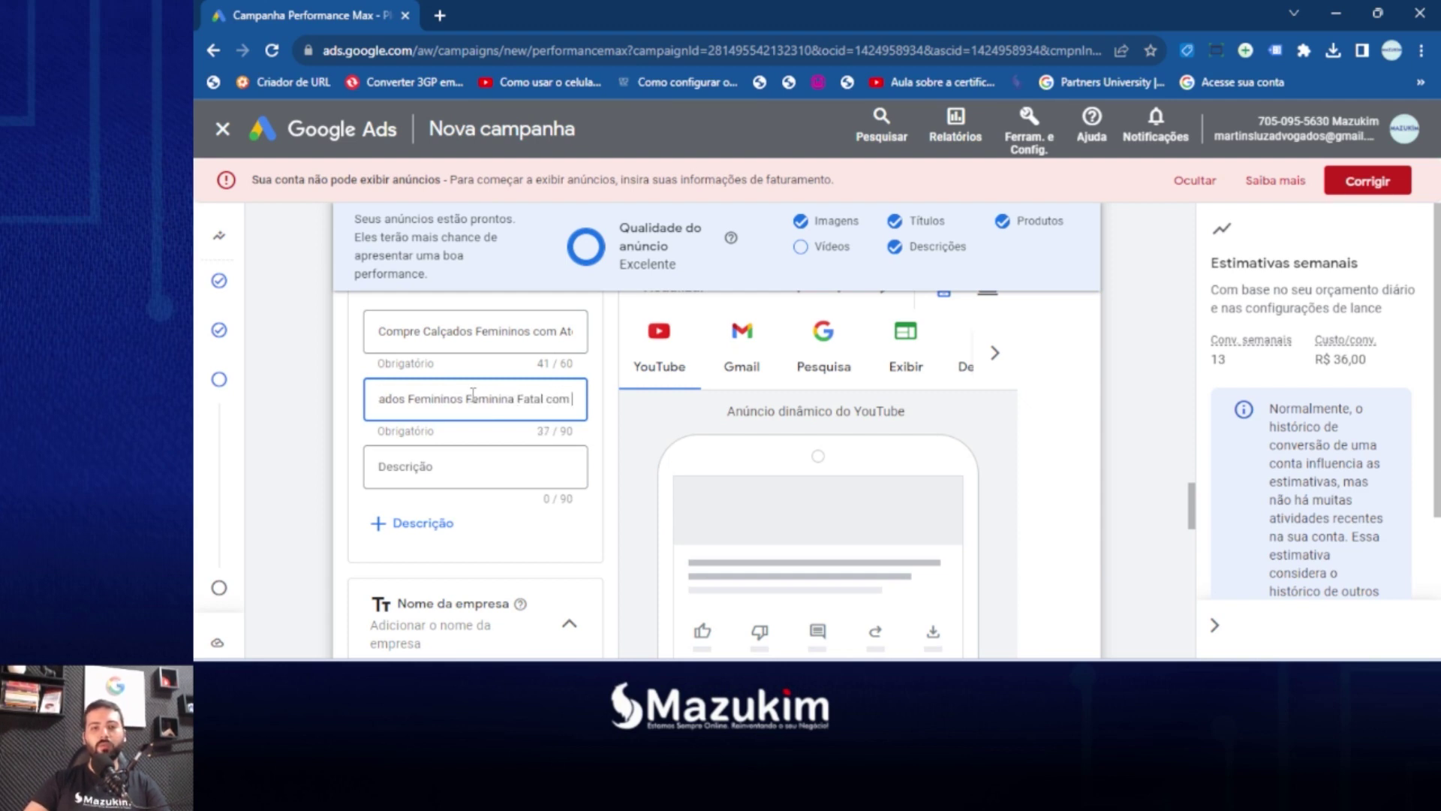
{"action": "type", "text": " 20% Off."}
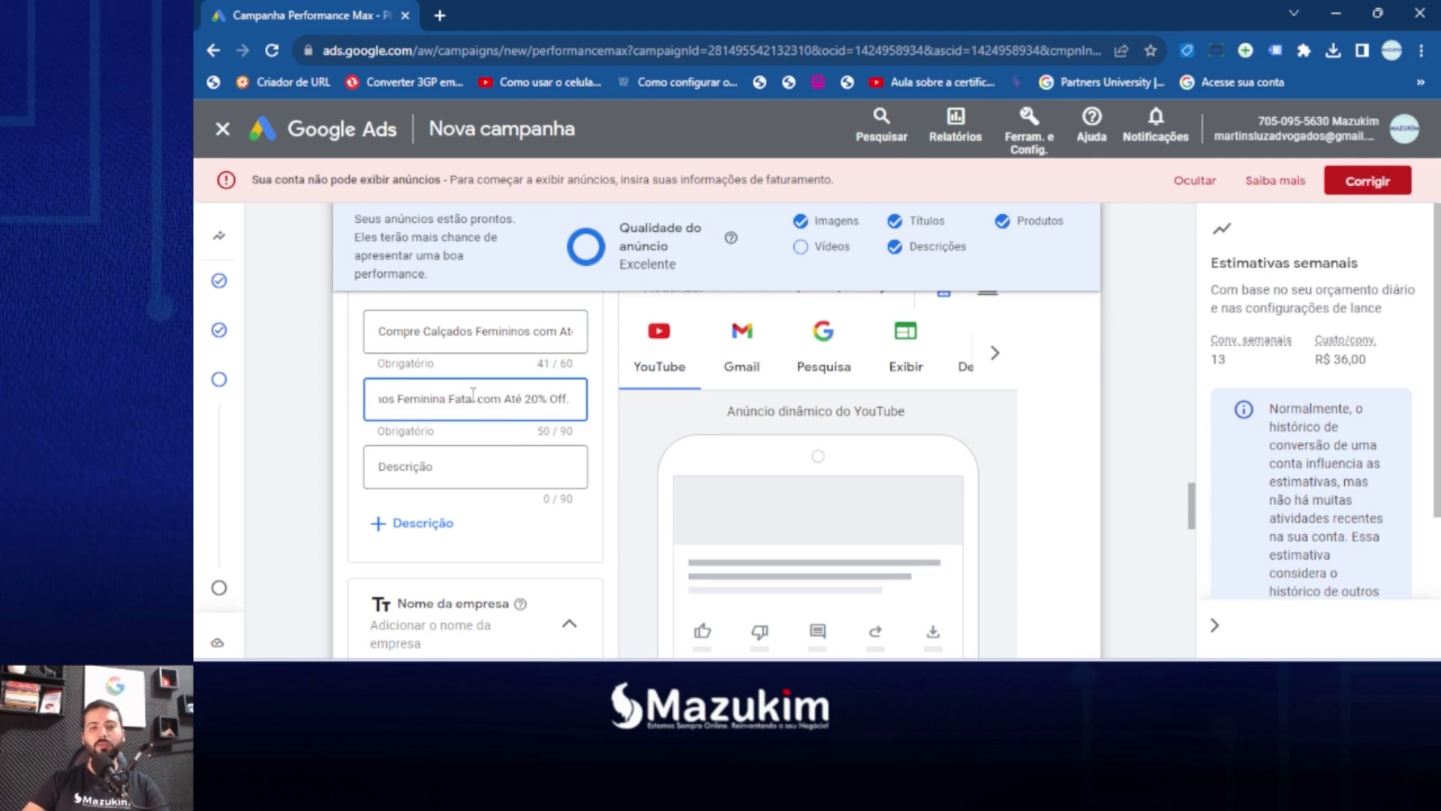
{"action": "type", "text": " Com"}
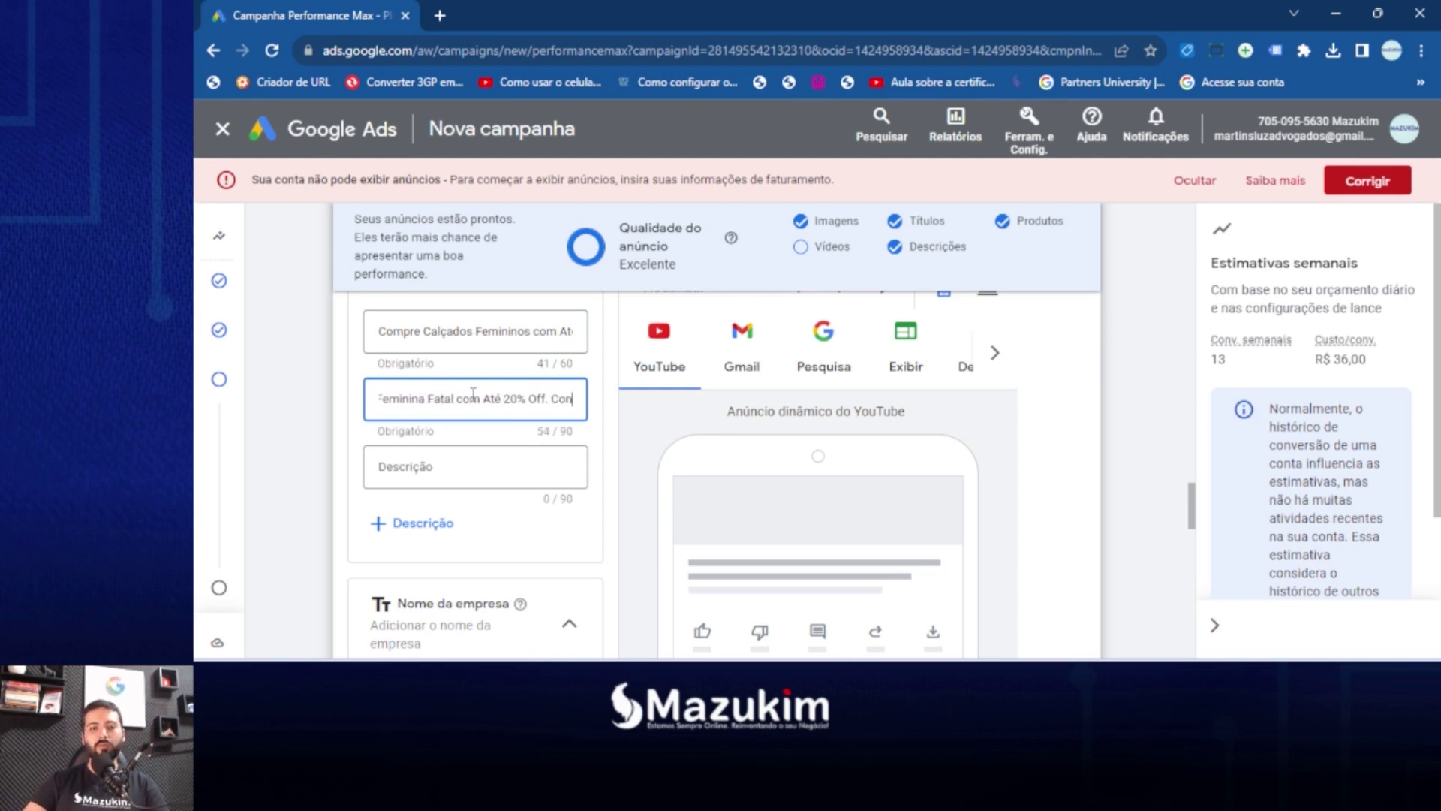
{"action": "type", "text": "p"}
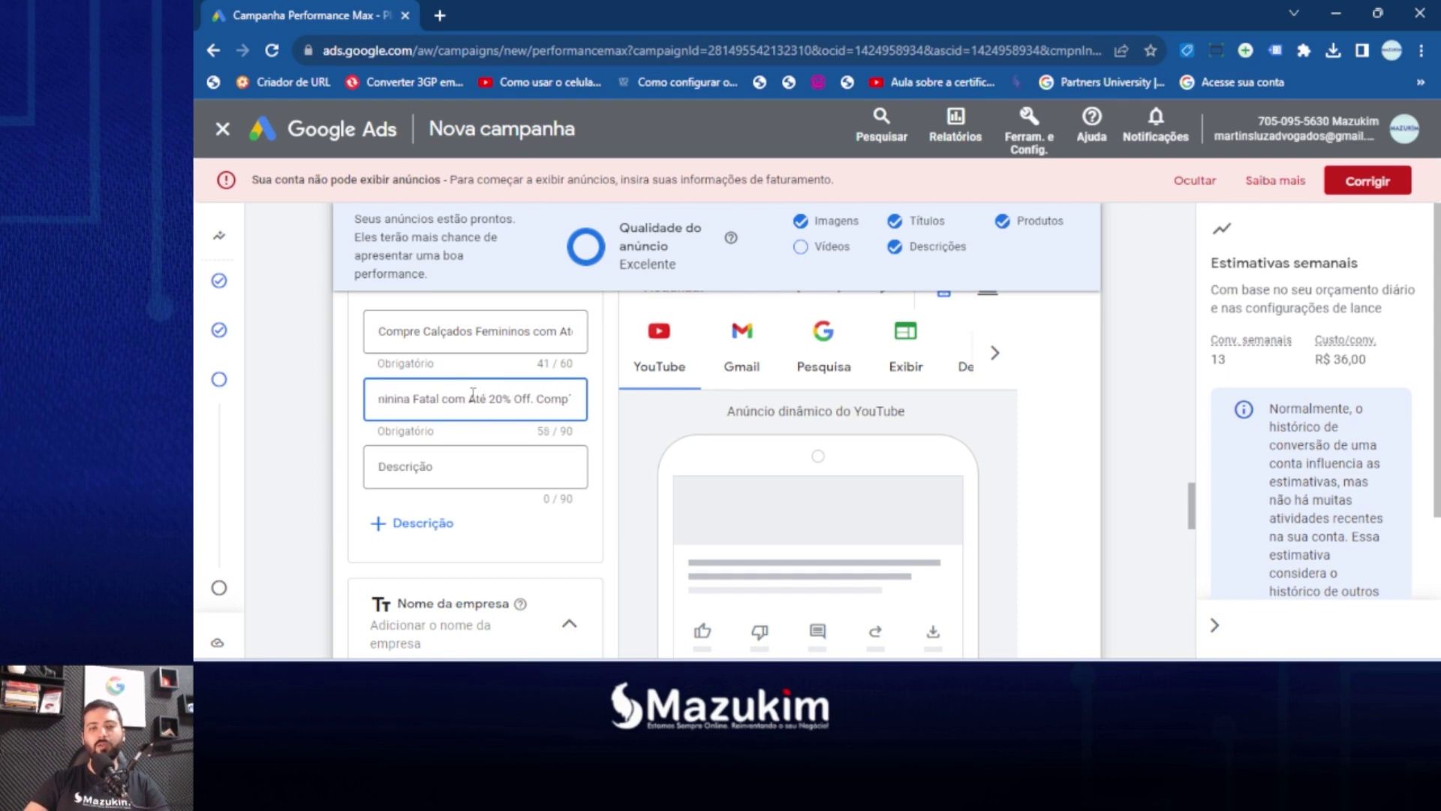
{"action": "type", "text": "re Agora Mesmo"}
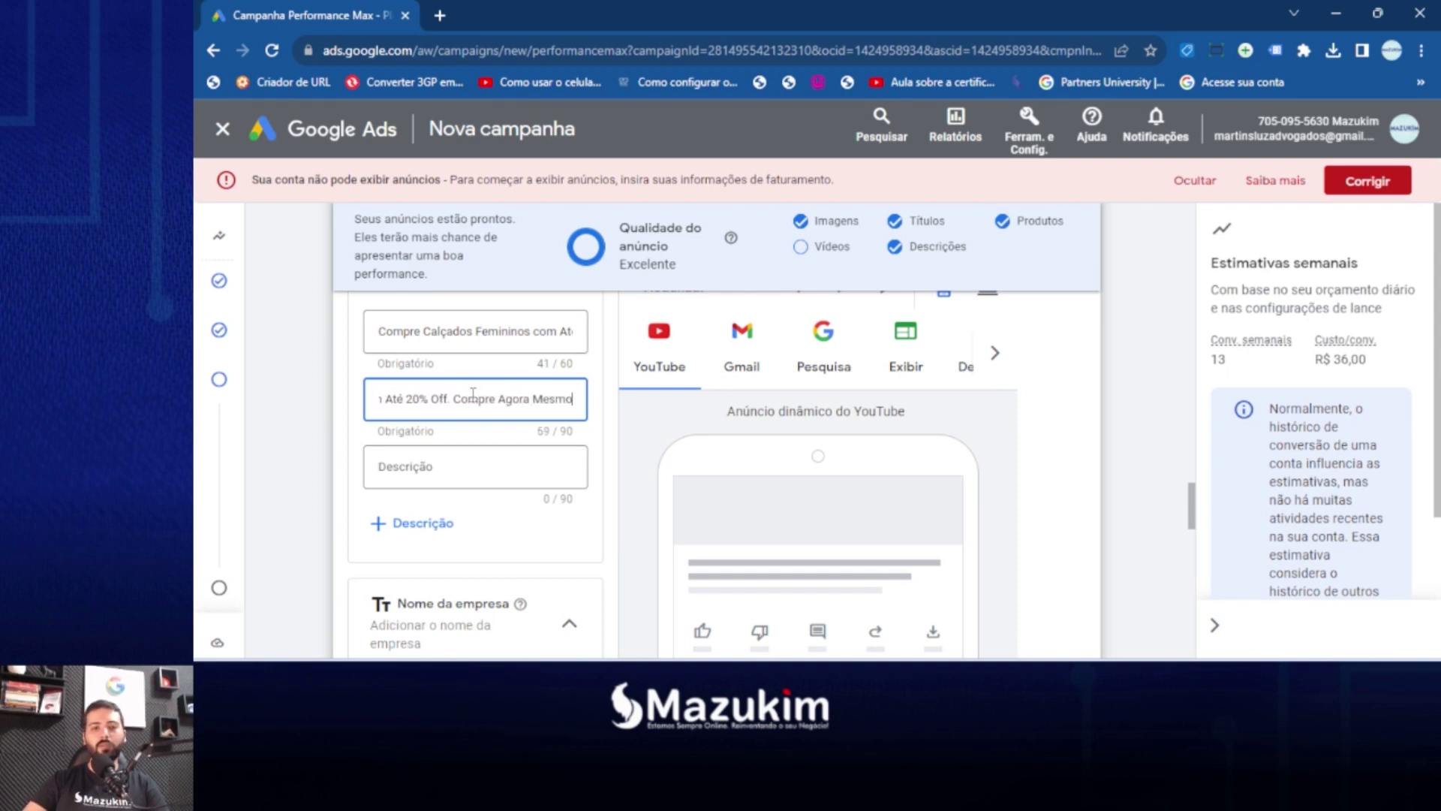
{"action": "left_click", "coordinate": [658, 450]}
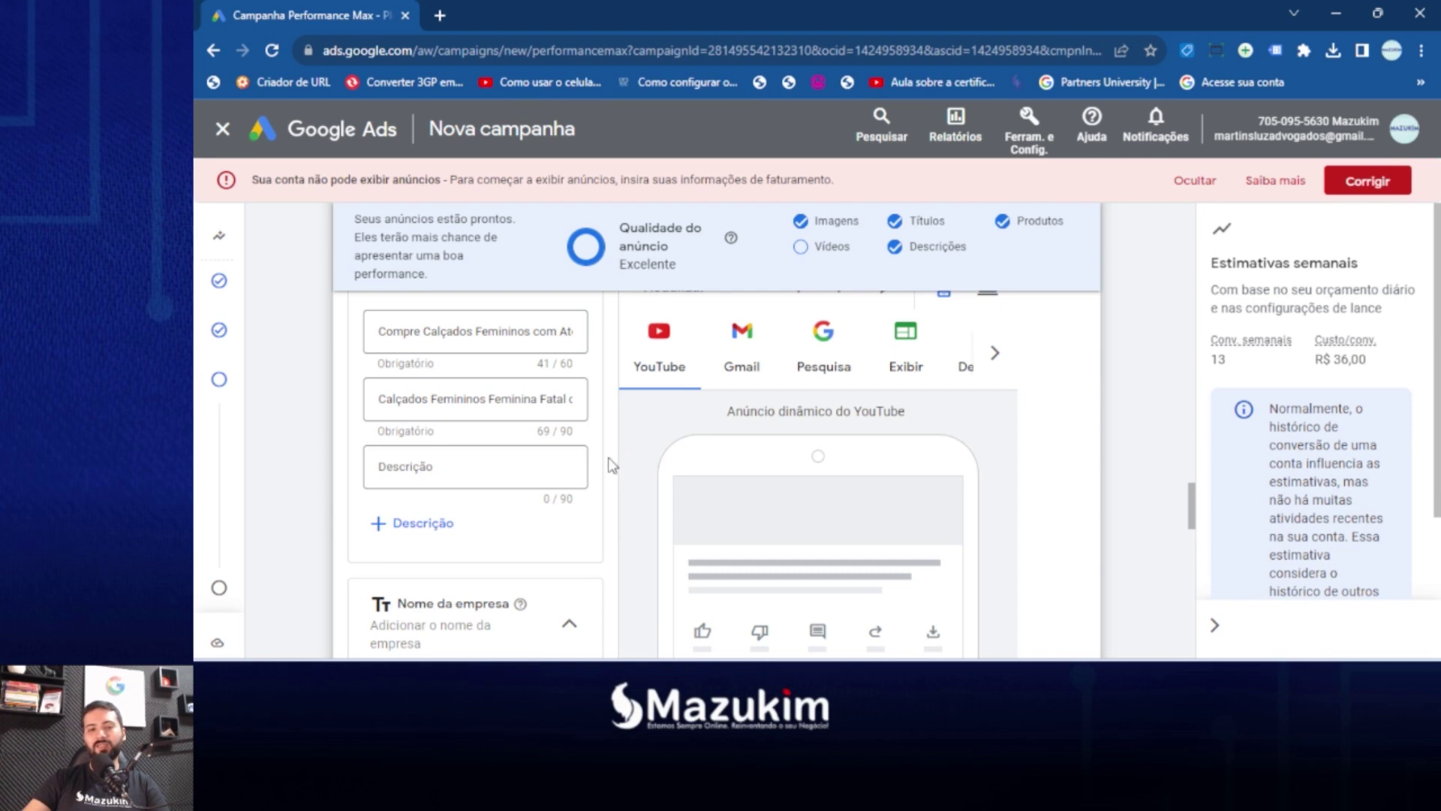
Review the asset group's entered titles and descriptions, examining the ending of the long title.
{"action": "scroll", "coordinate": [488, 488], "scroll_direction": "up", "scroll_amount": 1}
{"action": "left_click", "coordinate": [463, 603]}
{"action": "scroll", "coordinate": [463, 603], "scroll_direction": "up", "scroll_amount": 5}
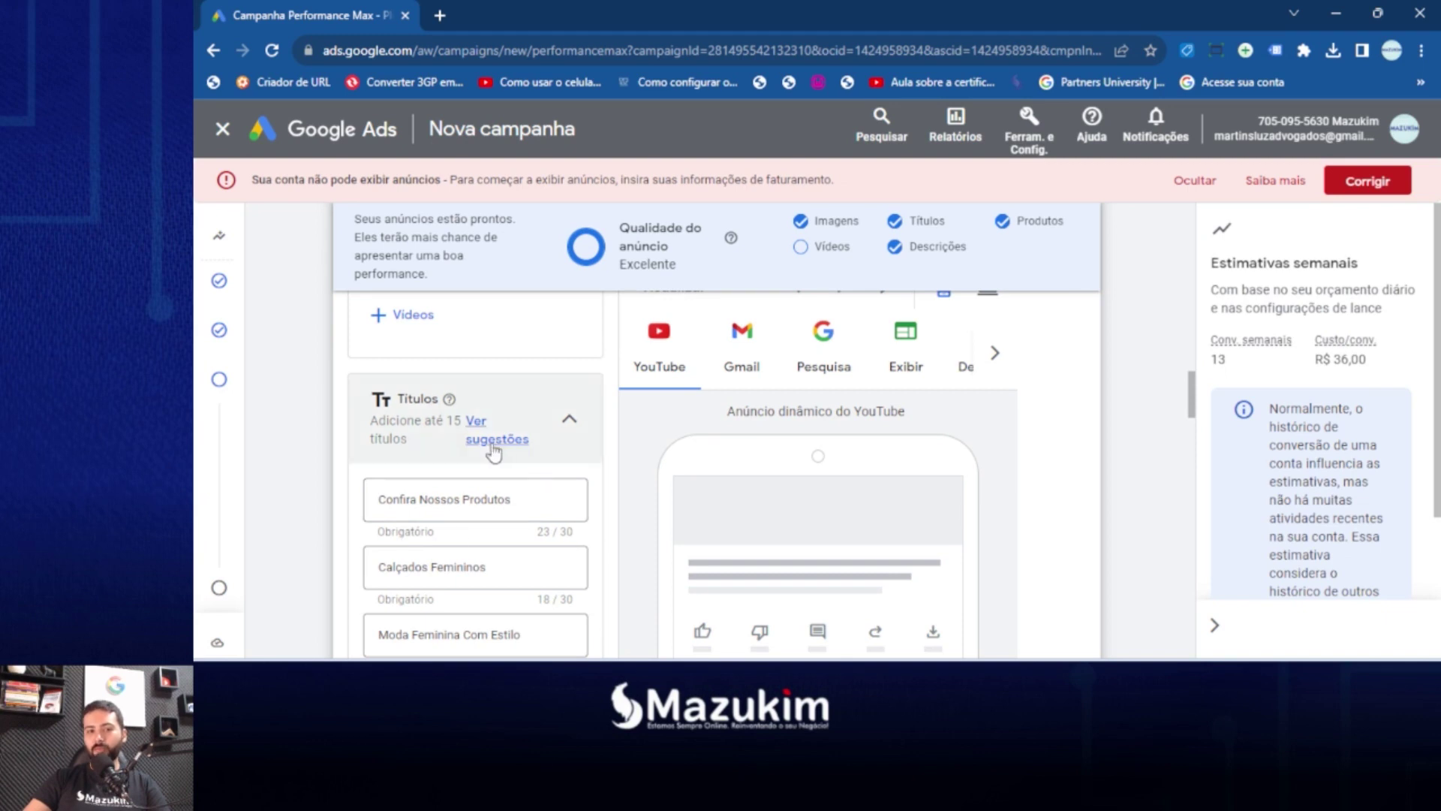
{"action": "scroll", "coordinate": [480, 525], "scroll_direction": "down", "scroll_amount": 5}
{"action": "scroll", "coordinate": [481, 530], "scroll_direction": "down", "scroll_amount": 3}
{"action": "scroll", "coordinate": [482, 531], "scroll_direction": "down", "scroll_amount": 2}
{"action": "scroll", "coordinate": [462, 546], "scroll_direction": "up", "scroll_amount": 2}
{"action": "left_click_drag", "start_coordinate": [422, 394], "coordinate": [591, 392]}
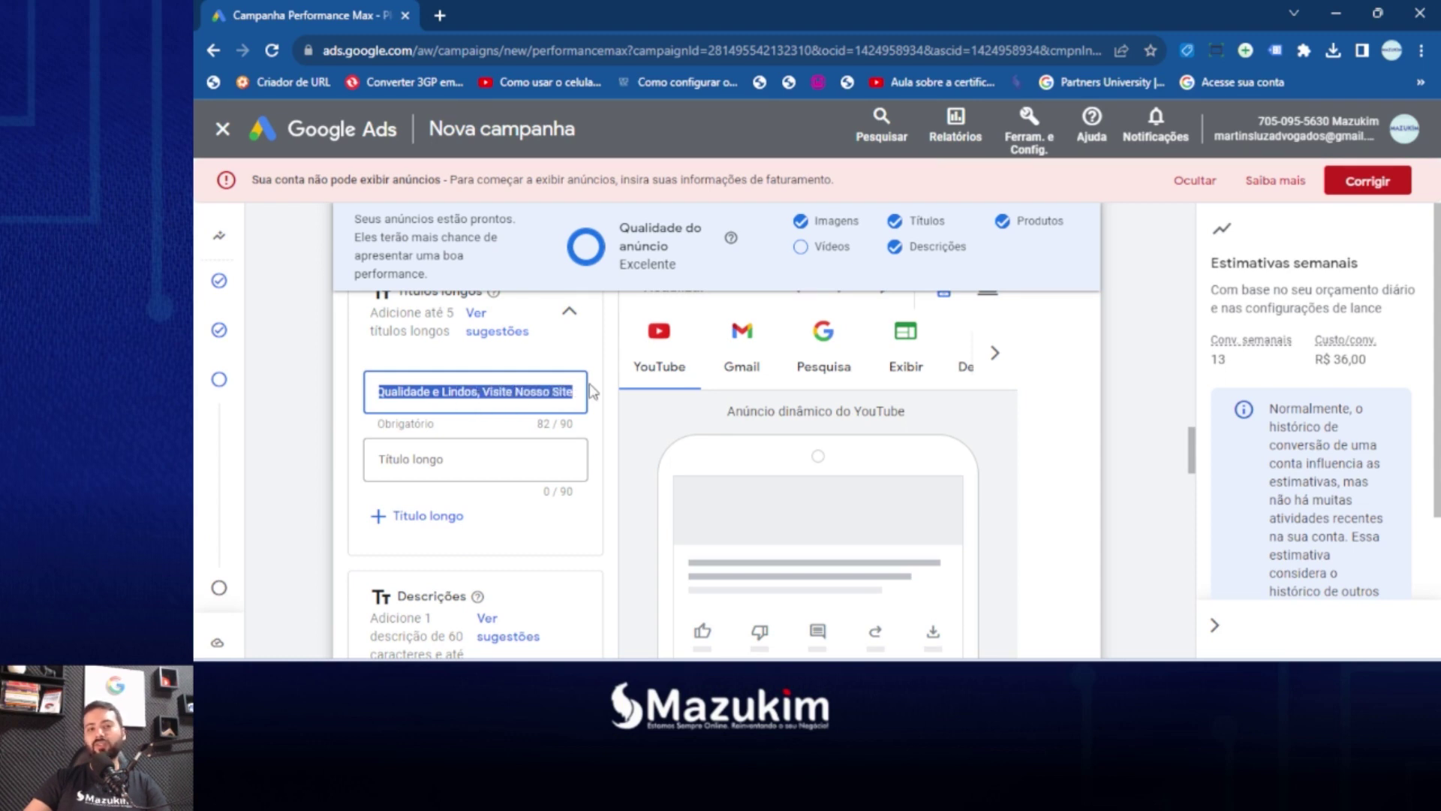
{"action": "left_click", "coordinate": [623, 492]}
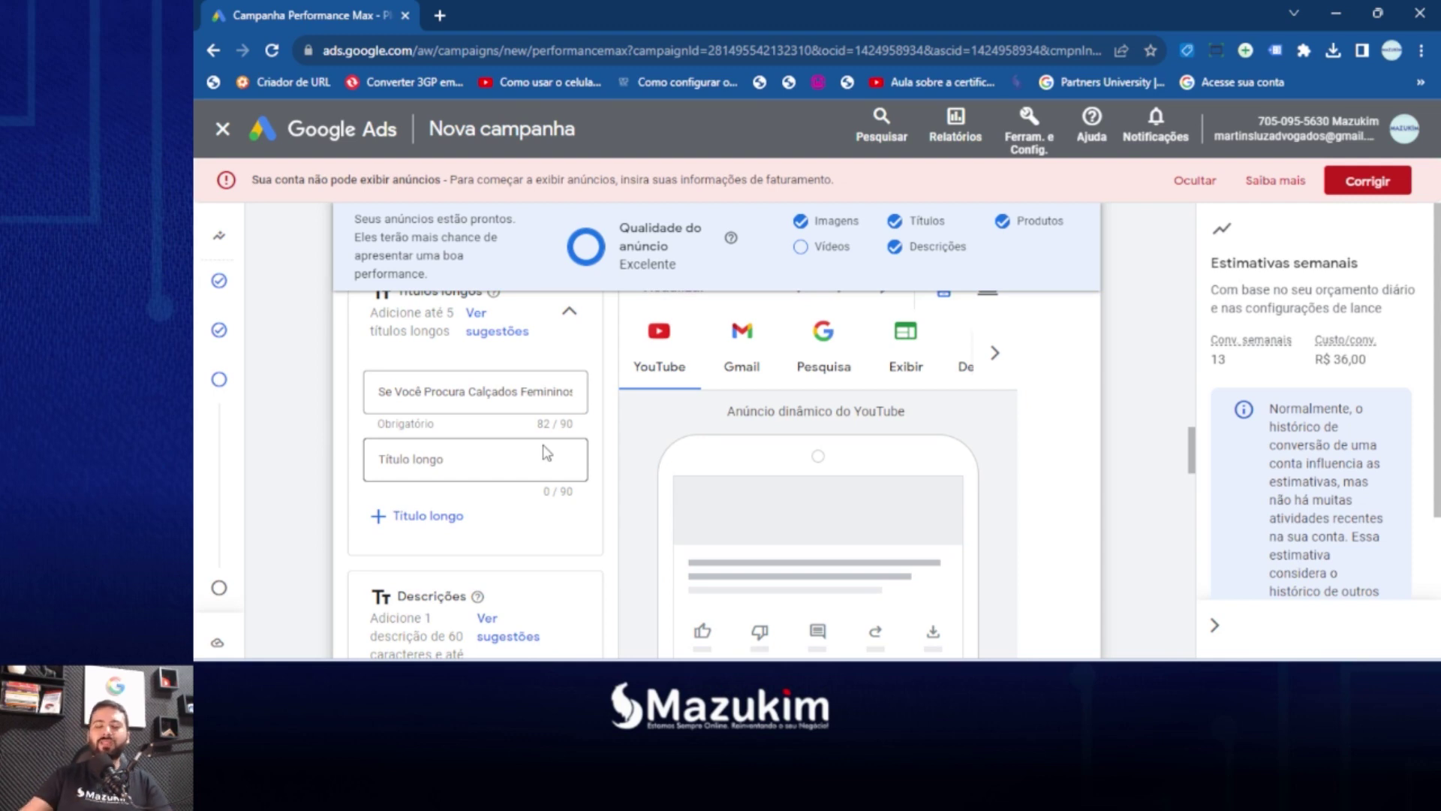
{"action": "scroll", "coordinate": [518, 454], "scroll_direction": "up", "scroll_amount": 3}
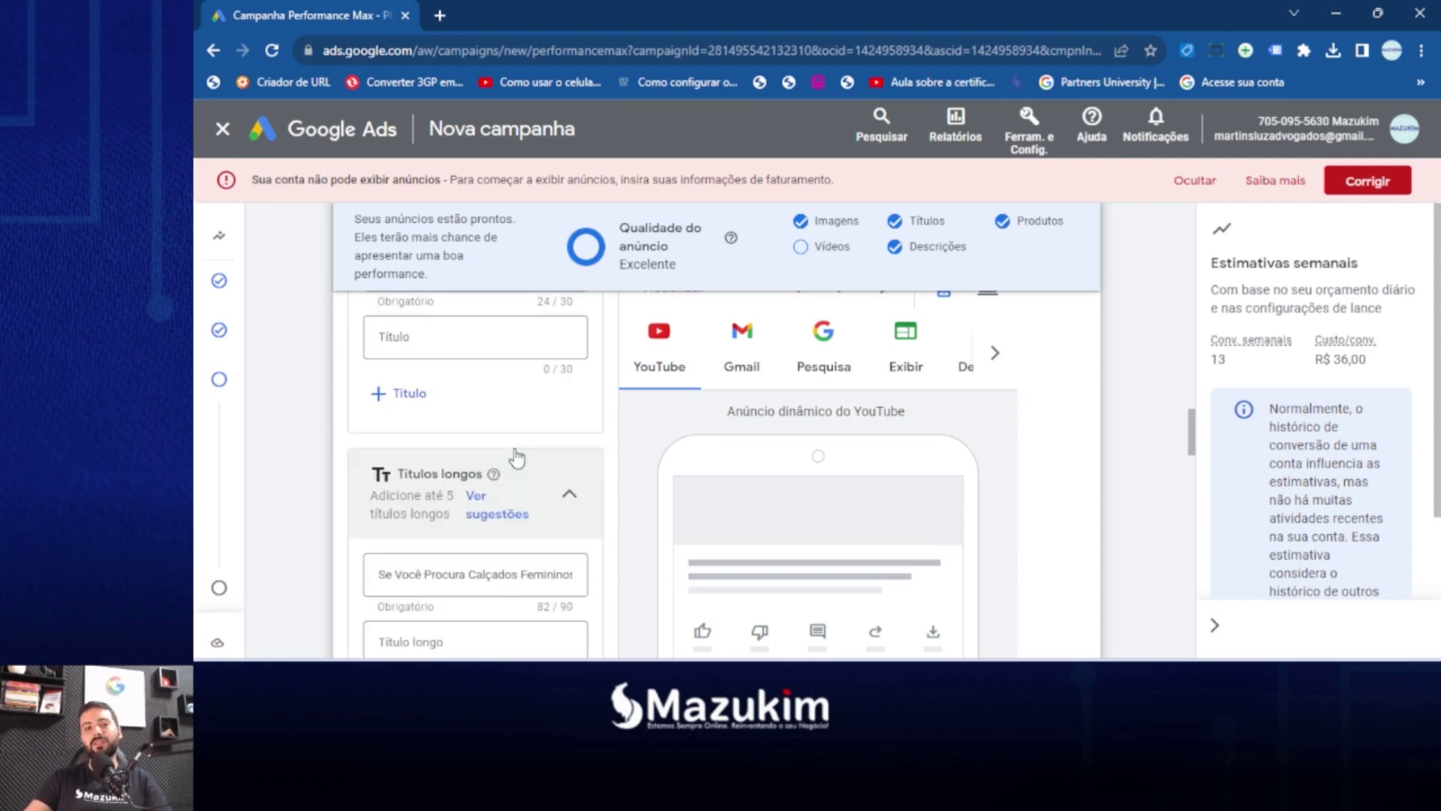
Set the asset group's call-to-action to "Comprar agora".
{"action": "scroll", "coordinate": [484, 397], "scroll_direction": "up", "scroll_amount": 2}
{"action": "scroll", "coordinate": [497, 447], "scroll_direction": "down", "scroll_amount": 5}
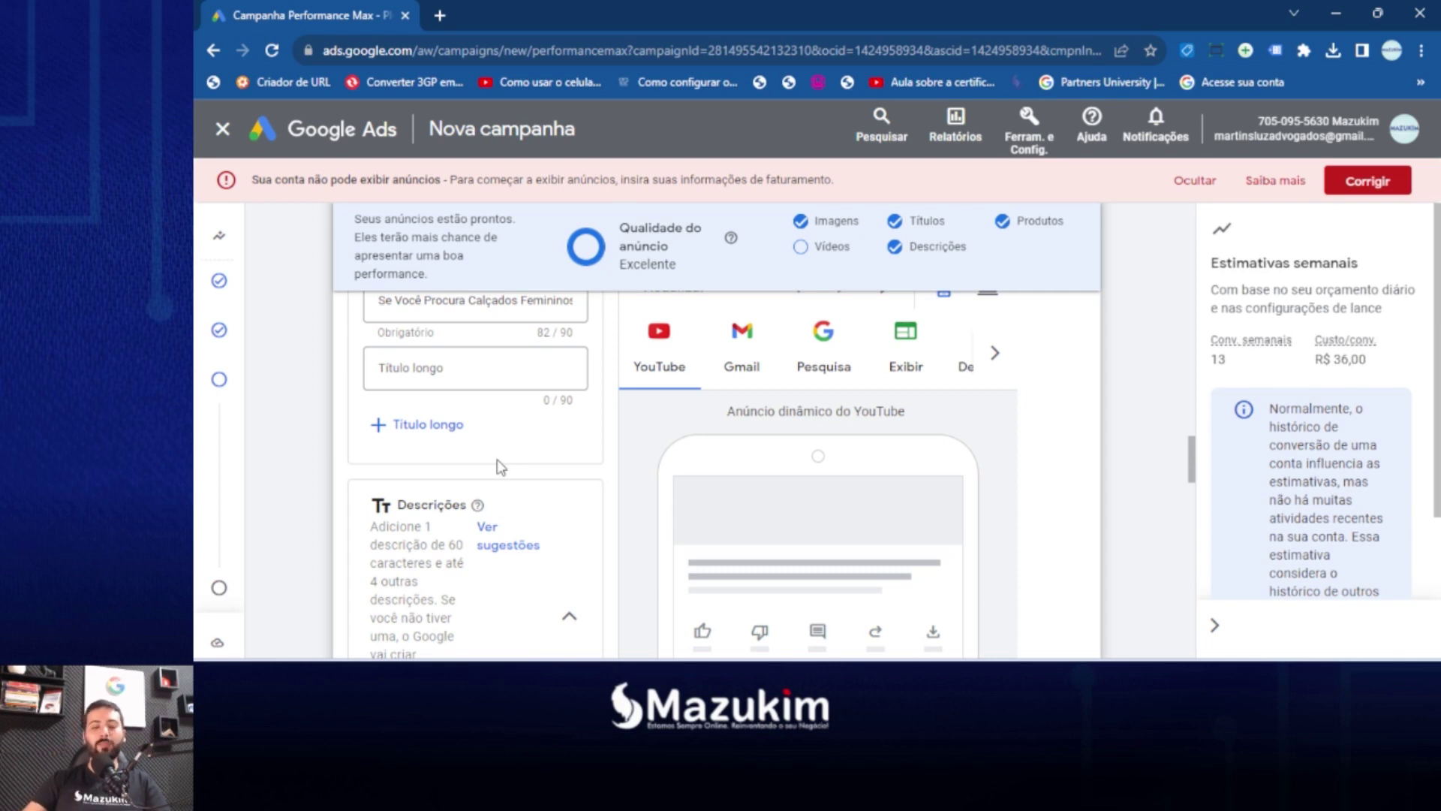
{"action": "scroll", "coordinate": [476, 473], "scroll_direction": "up", "scroll_amount": 1}
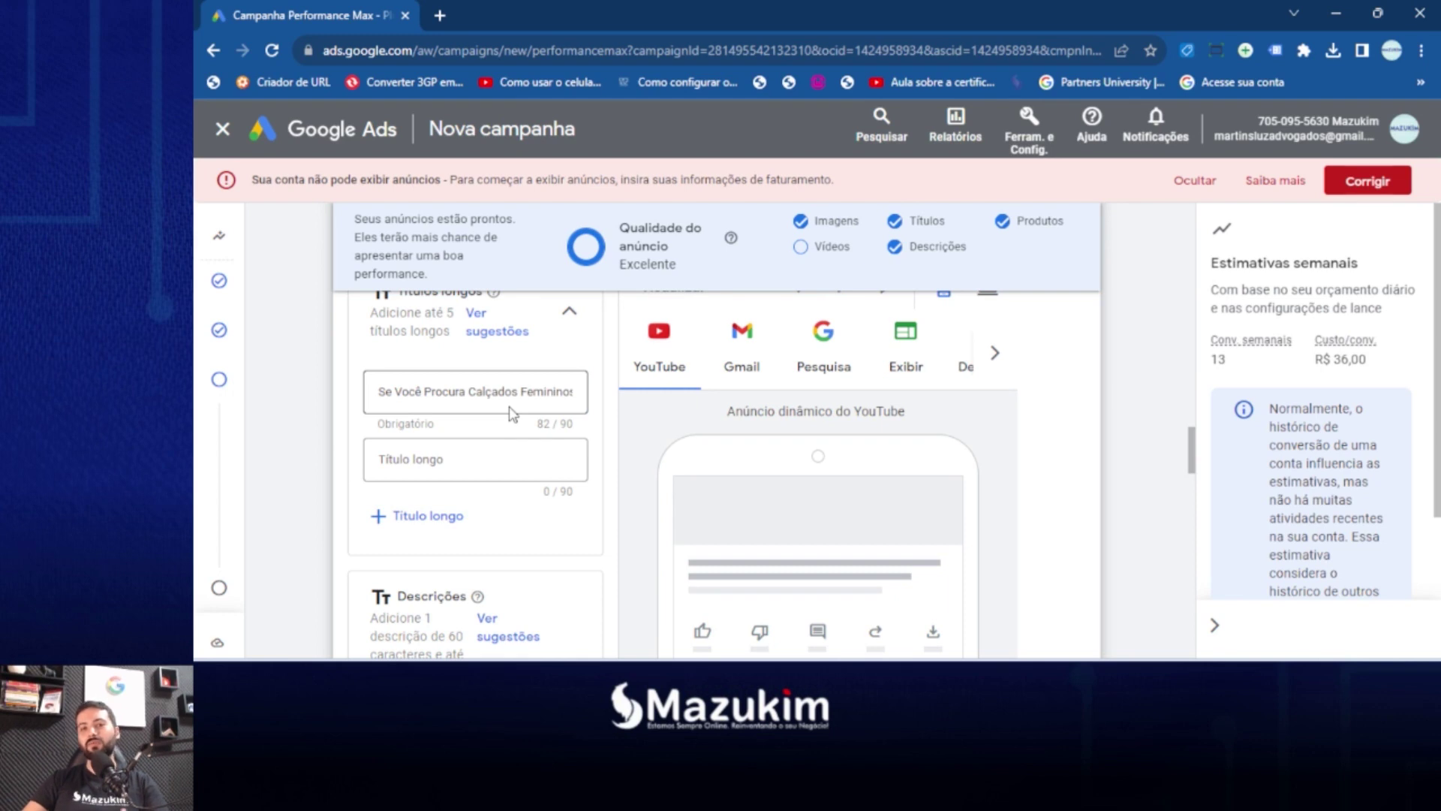
{"action": "scroll", "coordinate": [510, 413], "scroll_direction": "down", "scroll_amount": 8}
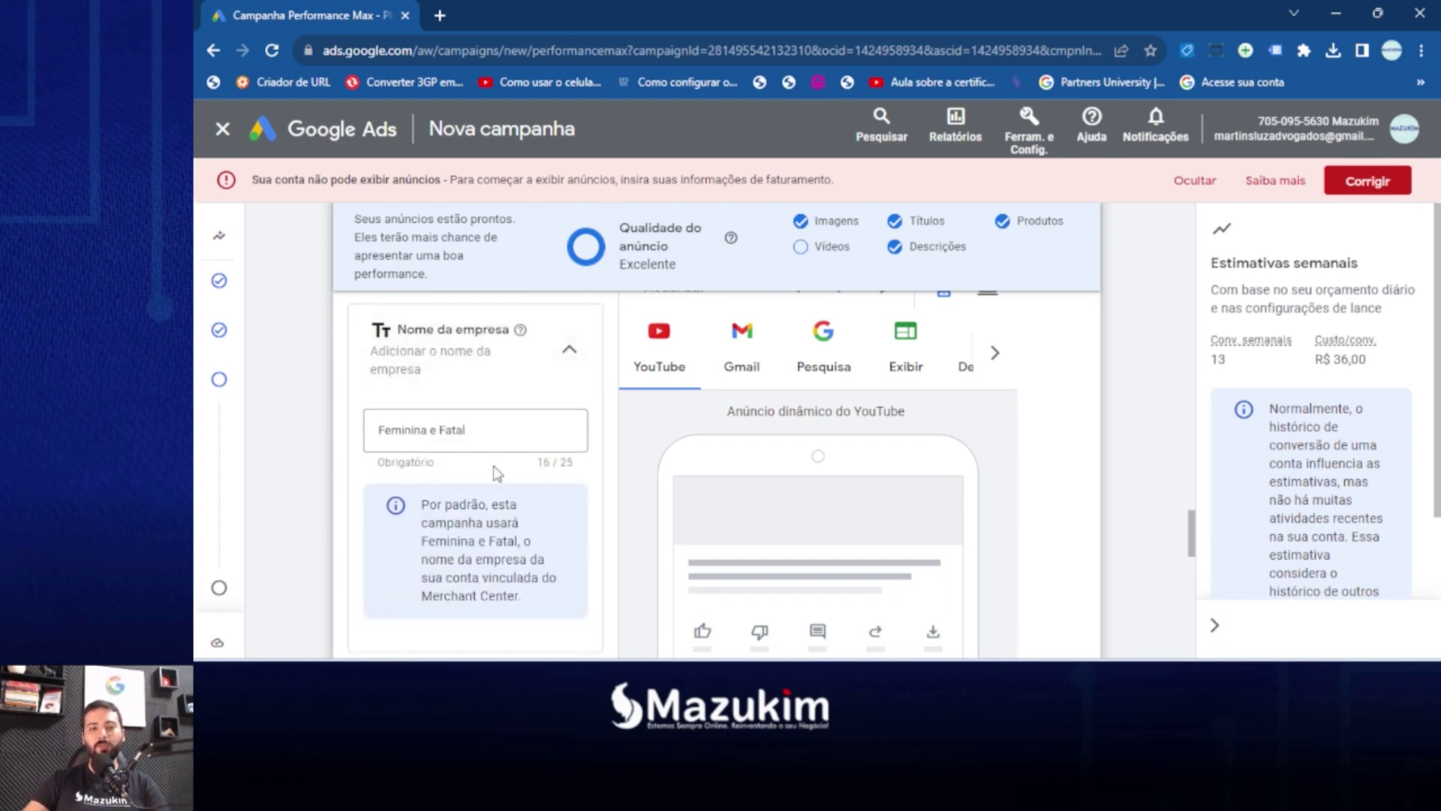
{"action": "scroll", "coordinate": [528, 436], "scroll_direction": "down", "scroll_amount": 2}
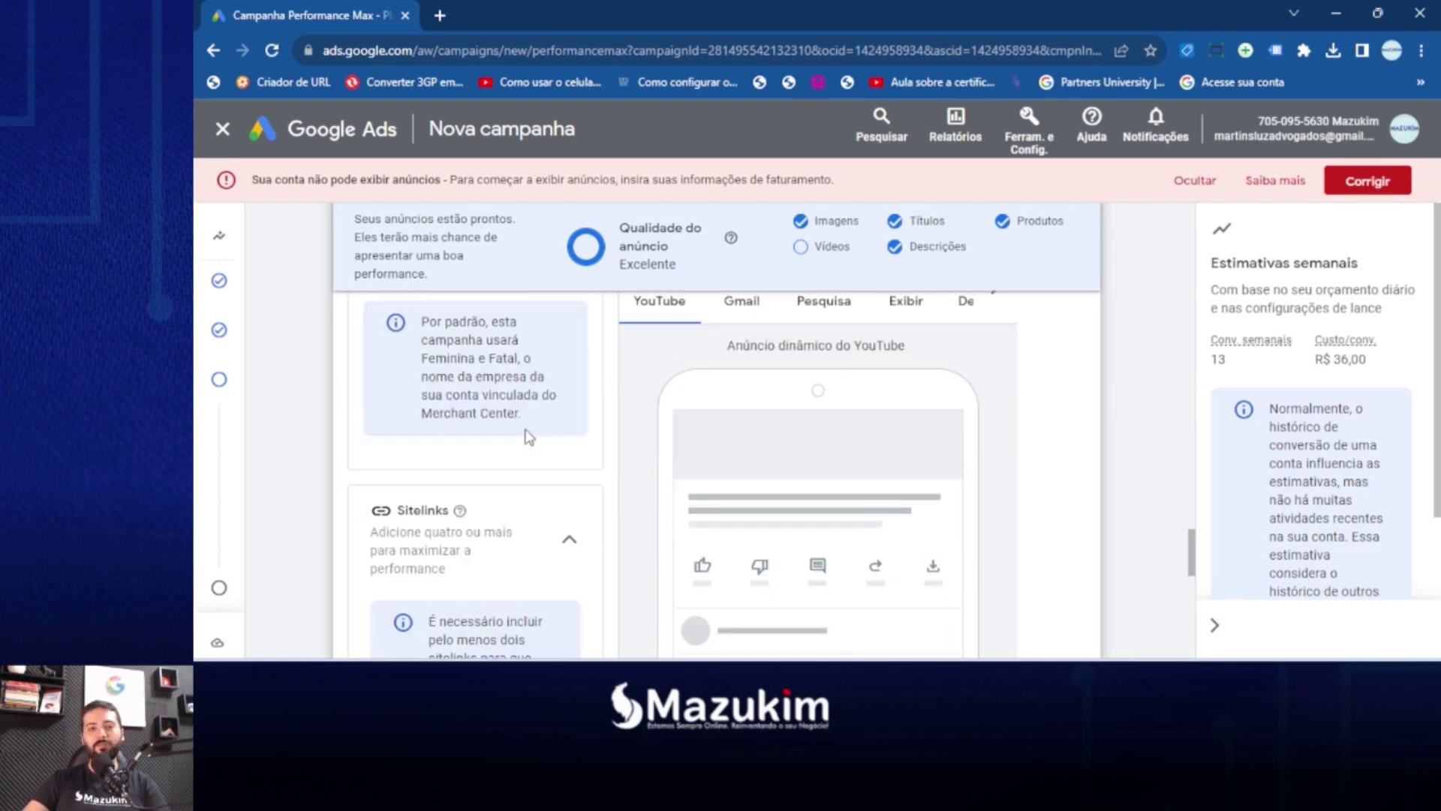
{"action": "scroll", "coordinate": [529, 436], "scroll_direction": "down", "scroll_amount": 6}
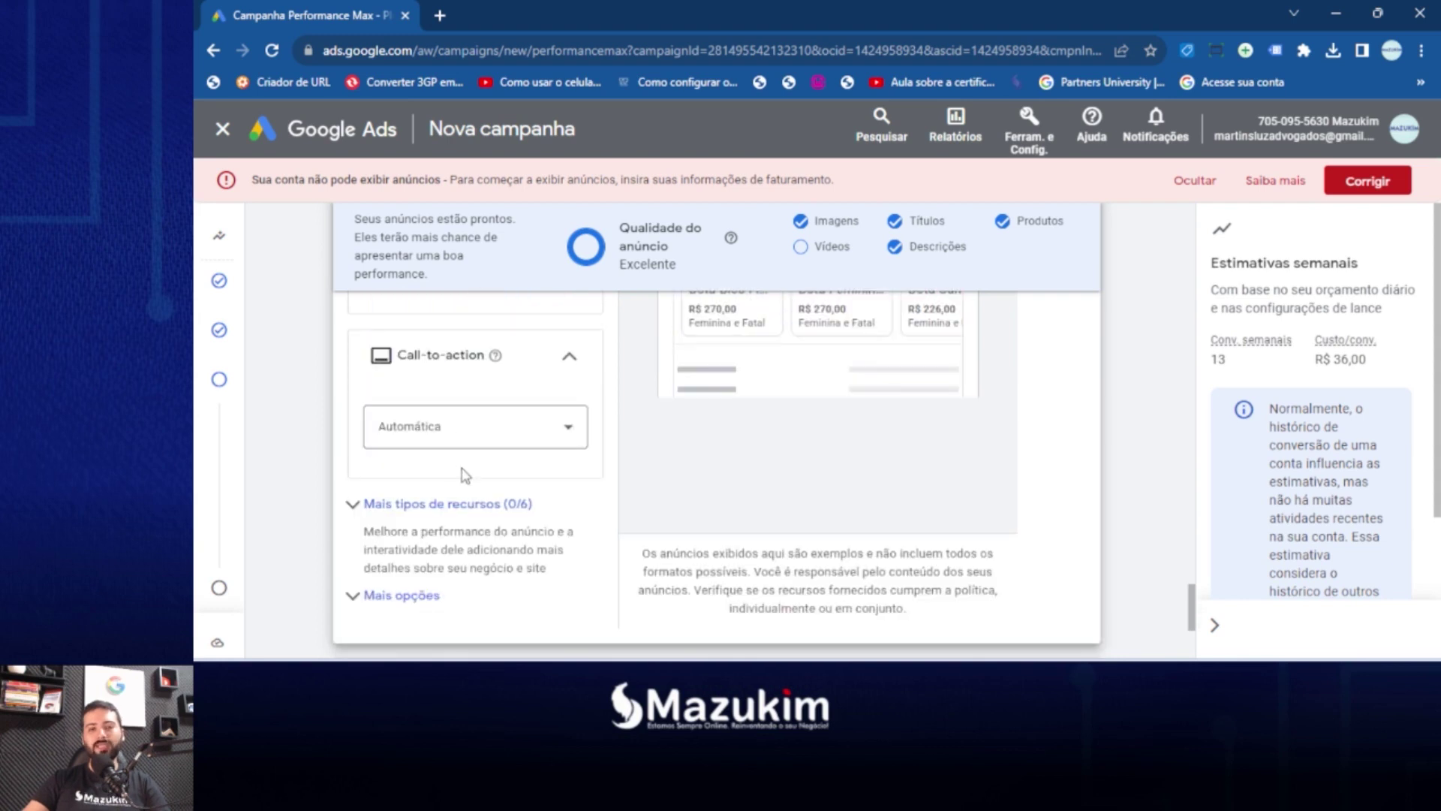
{"action": "left_click", "coordinate": [484, 436]}
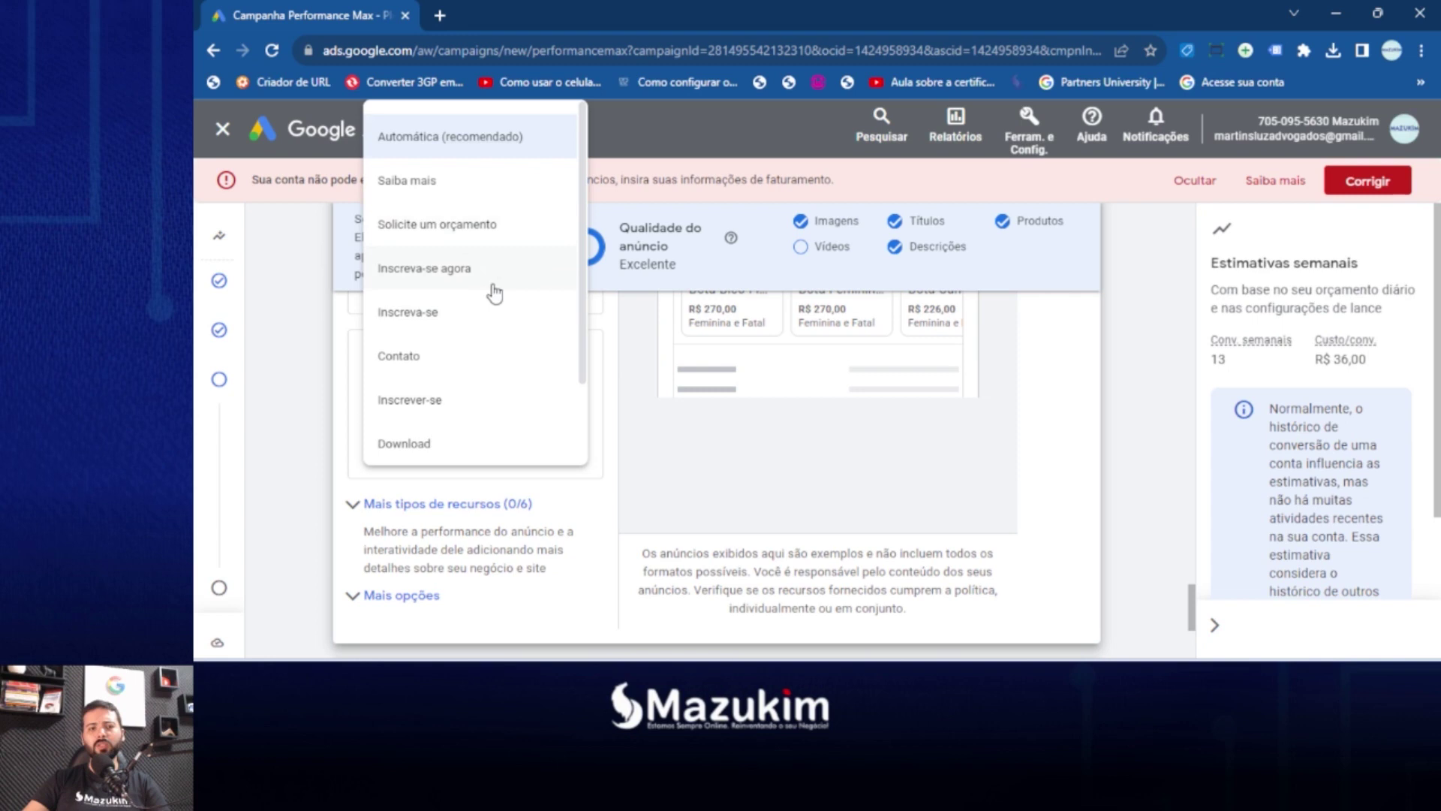
{"action": "scroll", "coordinate": [495, 293], "scroll_direction": "down", "scroll_amount": 2}
{"action": "left_click", "coordinate": [460, 435]}
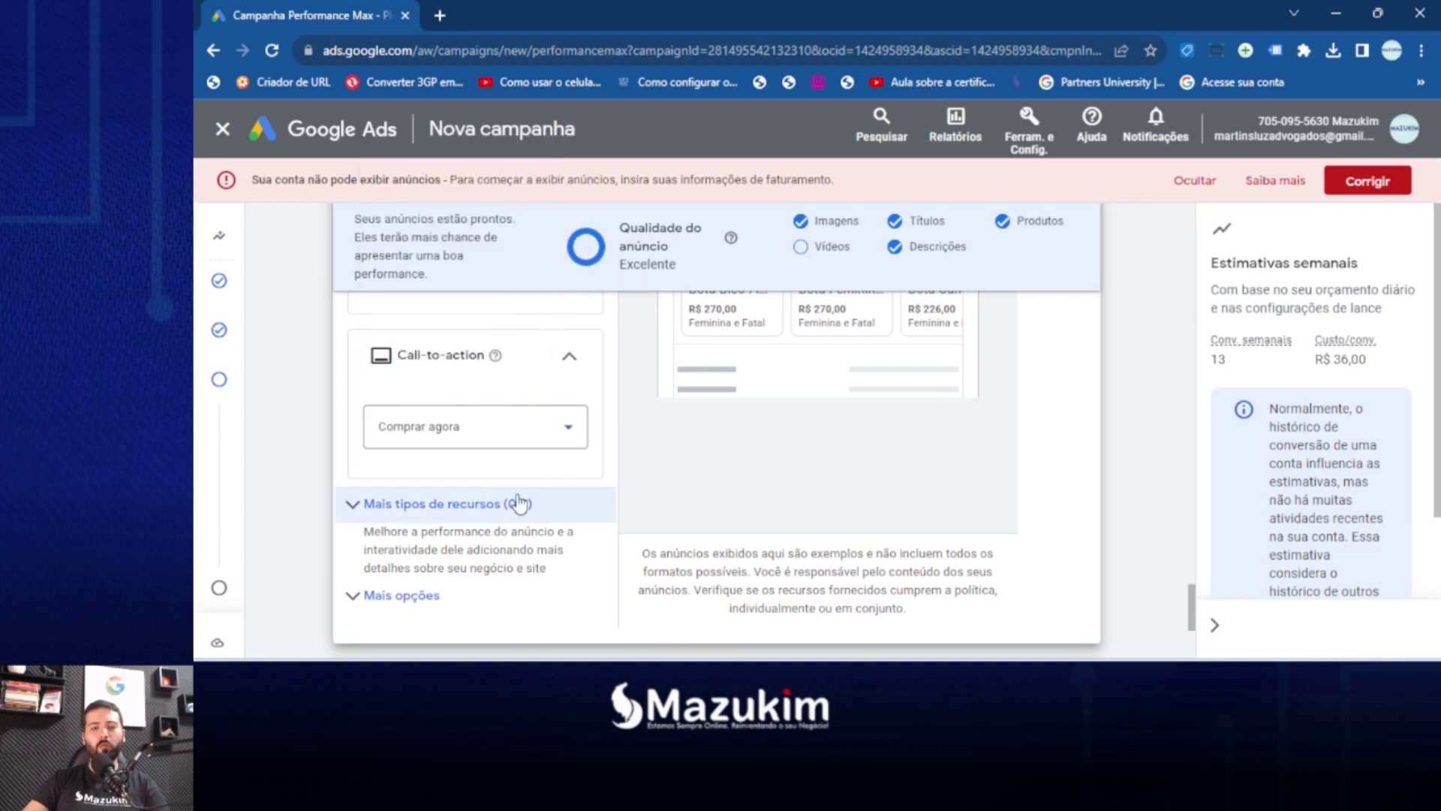
Start a new audience signal and look over its interests and demographic options.
{"action": "scroll", "coordinate": [637, 495], "scroll_direction": "down", "scroll_amount": 2}
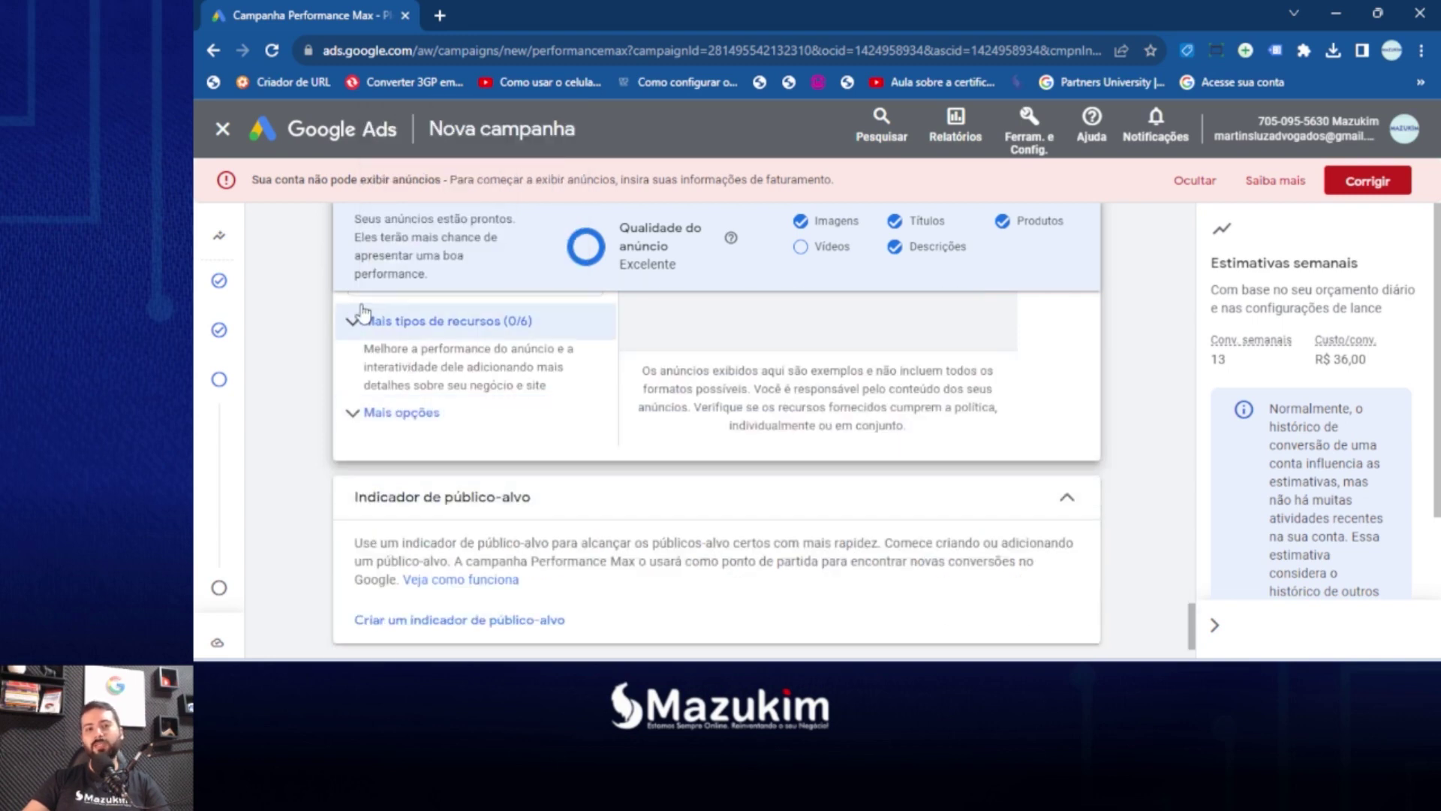
{"action": "scroll", "coordinate": [559, 538], "scroll_direction": "down", "scroll_amount": 1}
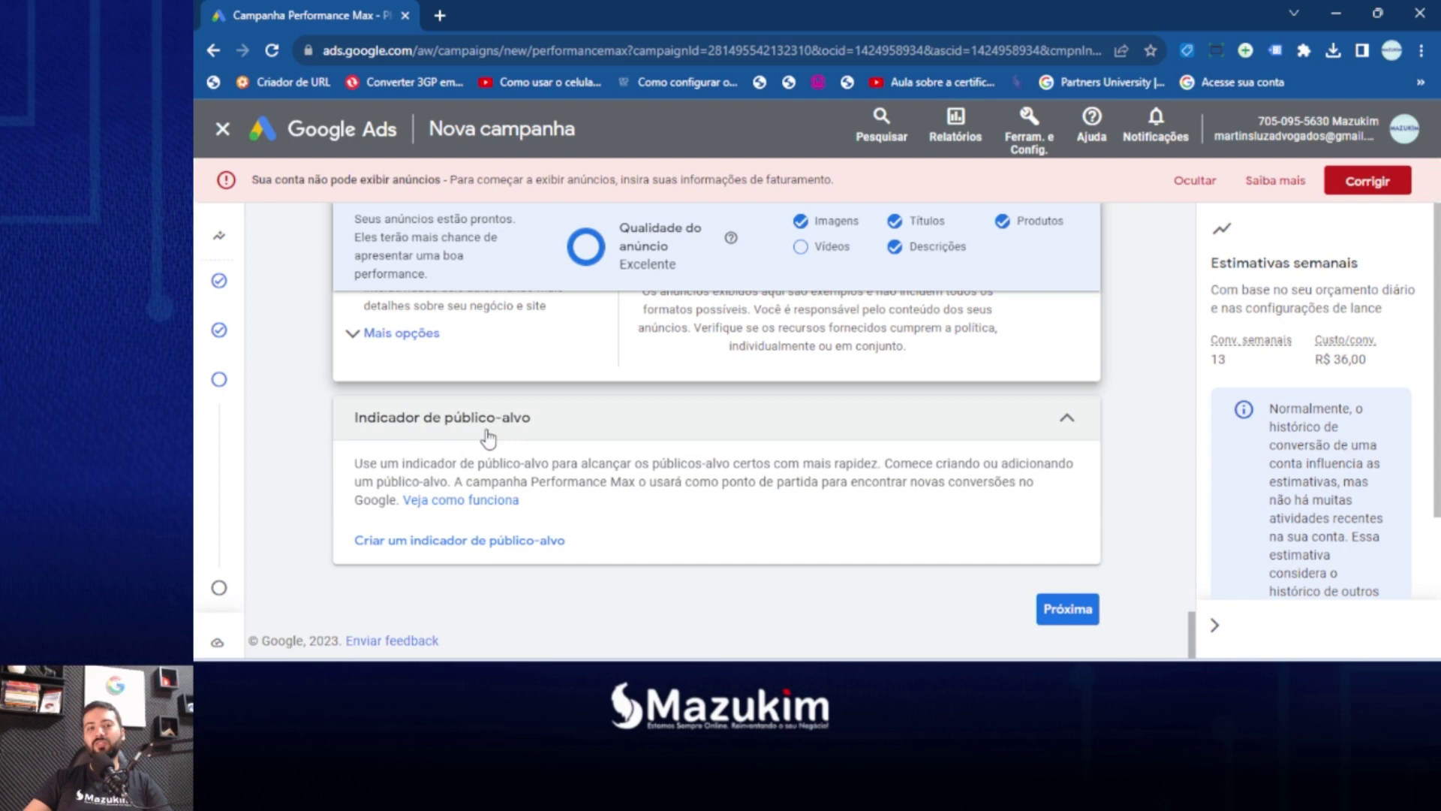
{"action": "left_click", "coordinate": [505, 546]}
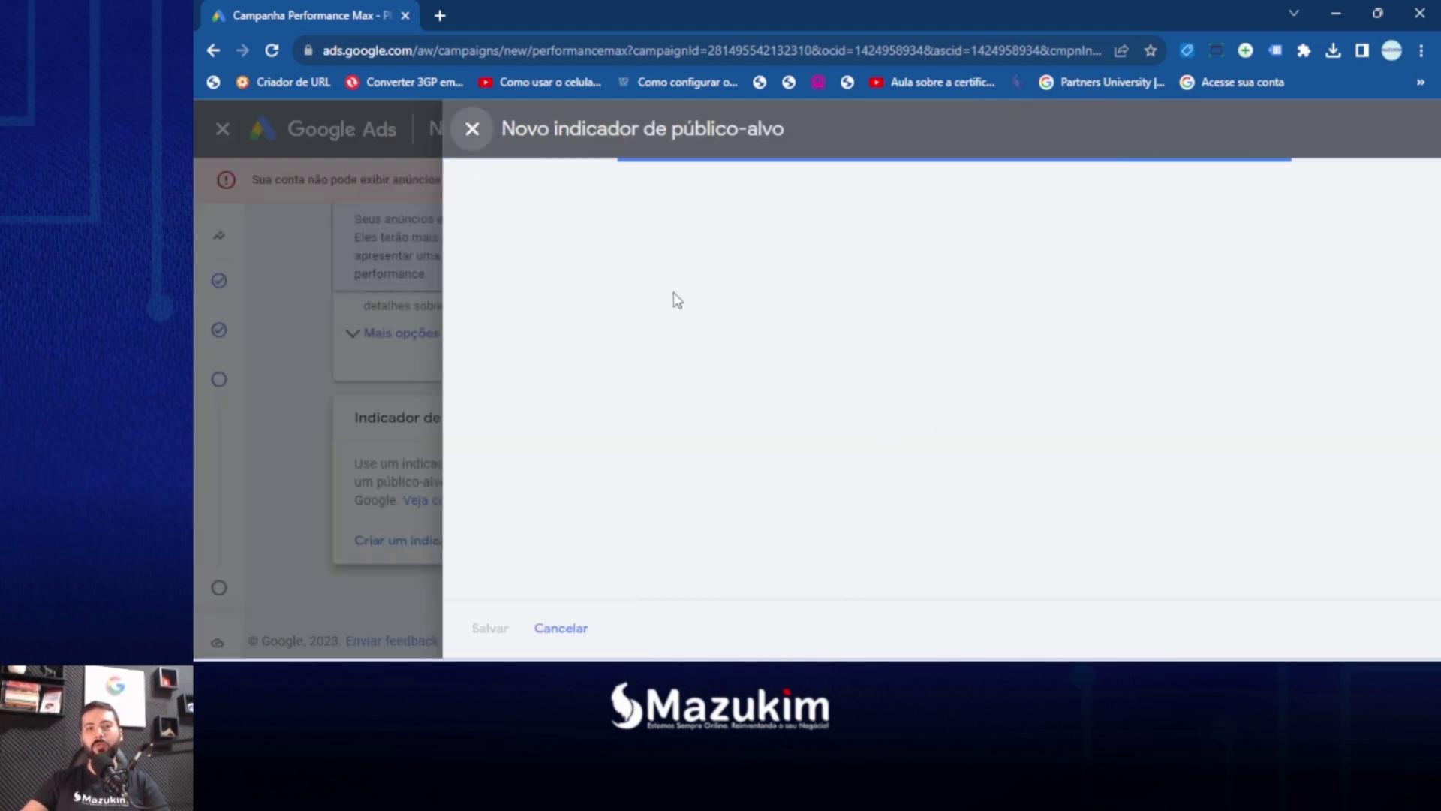
{"action": "scroll", "coordinate": [773, 346], "scroll_direction": "down", "scroll_amount": 3}
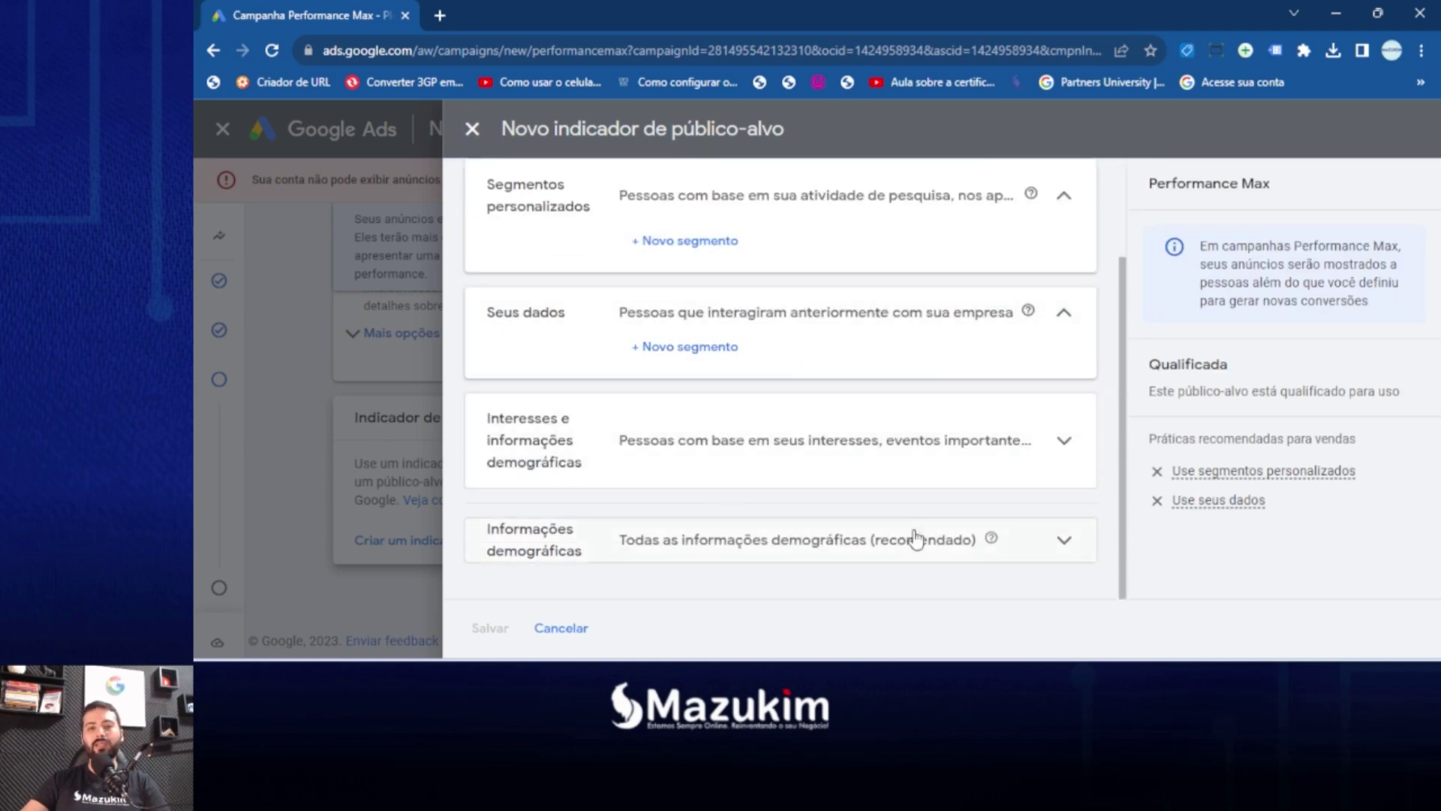
{"action": "left_click", "coordinate": [869, 431]}
{"action": "scroll", "coordinate": [863, 442], "scroll_direction": "down", "scroll_amount": 1}
{"action": "left_click", "coordinate": [795, 450]}
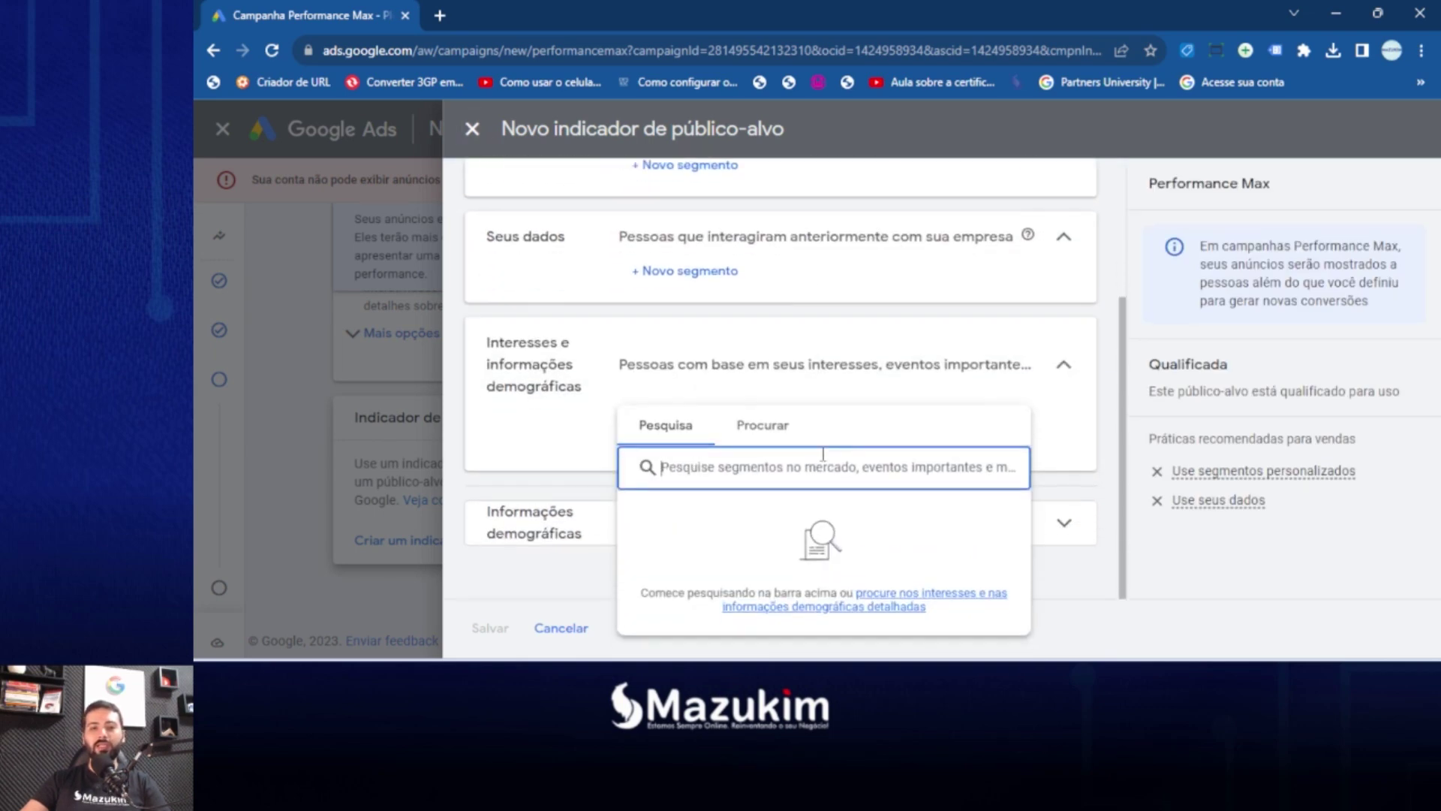
{"action": "left_click", "coordinate": [534, 453]}
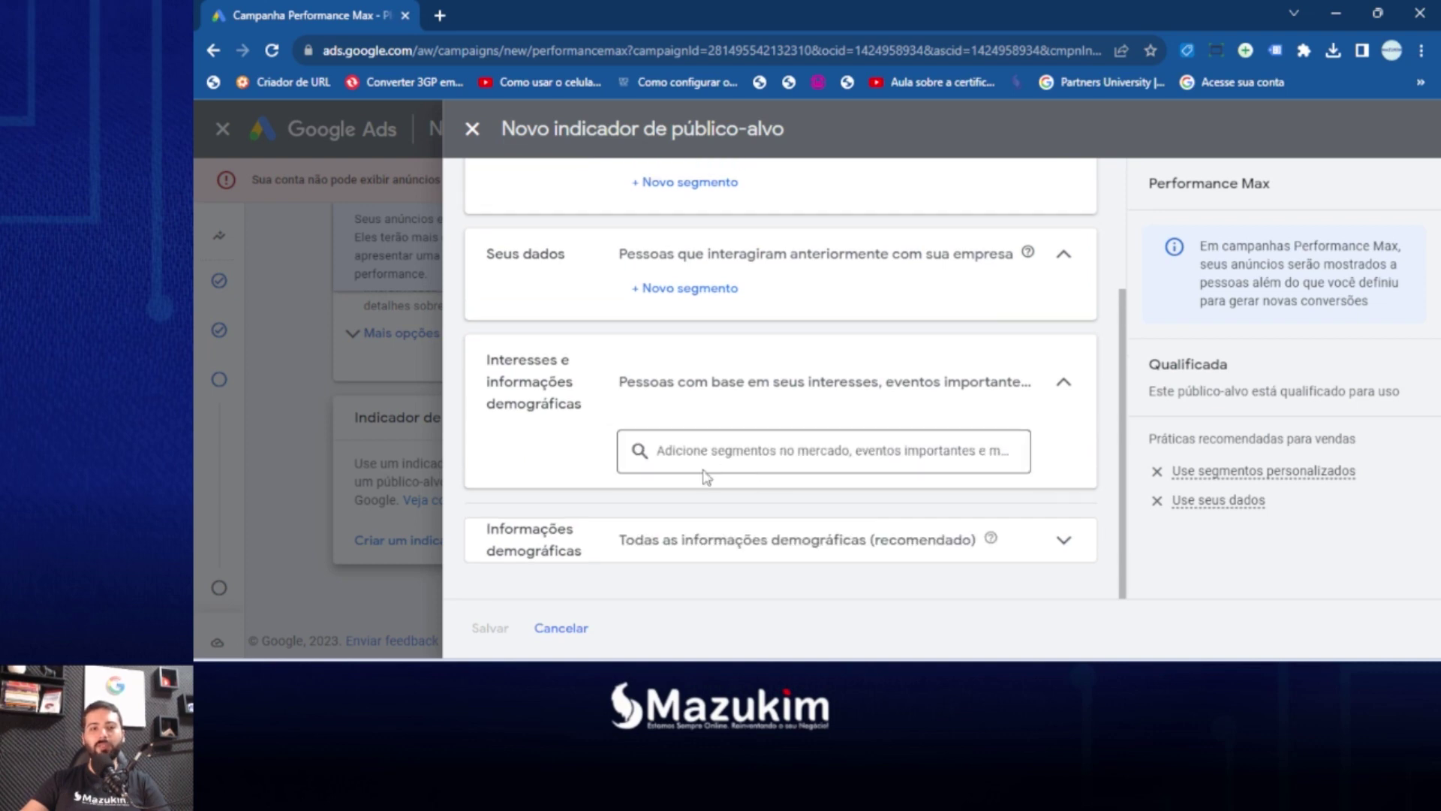
{"action": "left_click", "coordinate": [1069, 551]}
{"action": "scroll", "coordinate": [917, 450], "scroll_direction": "down", "scroll_amount": 4}
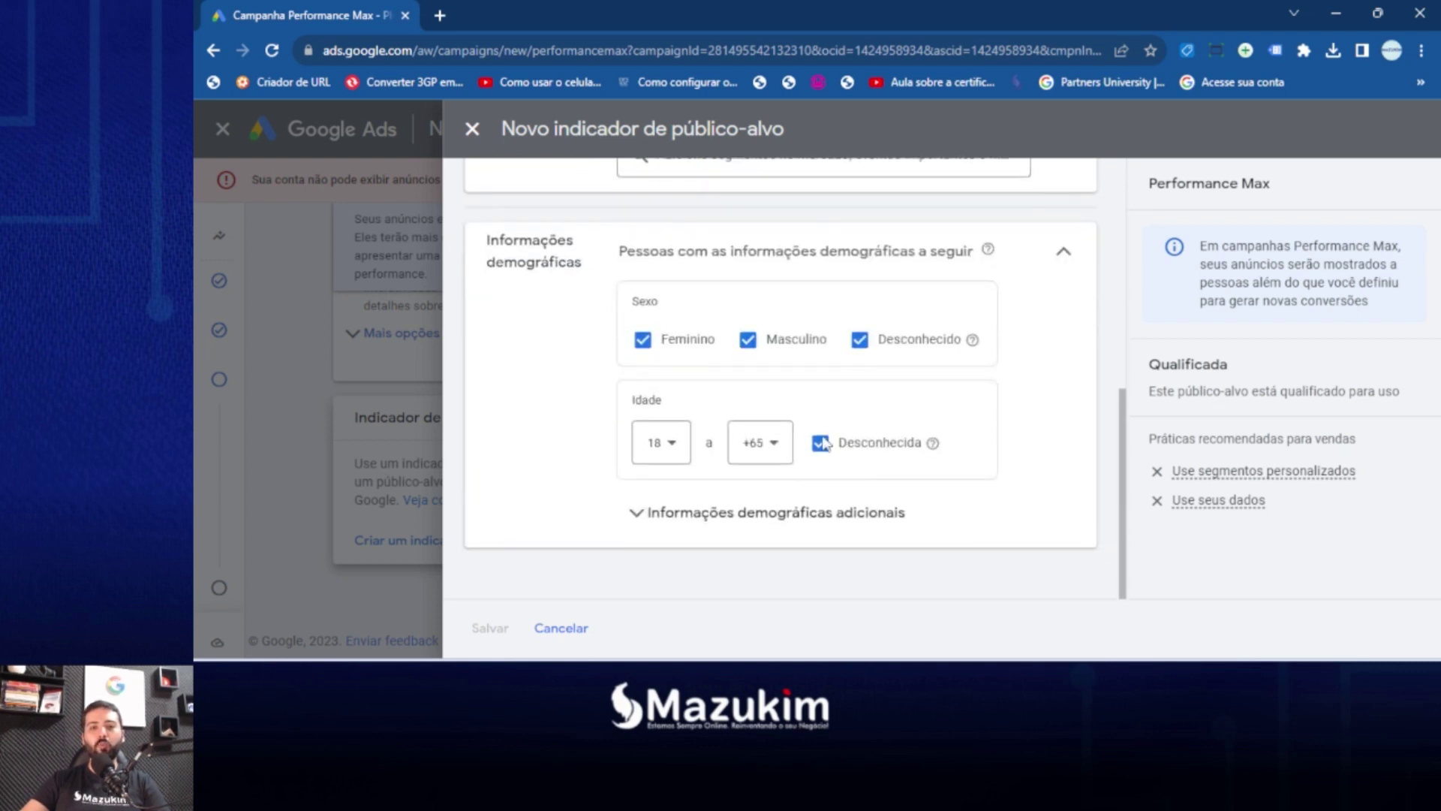
Try limiting the new audience signal's gender to Feminino, and close the signal without saving it.
{"action": "left_click", "coordinate": [860, 340]}
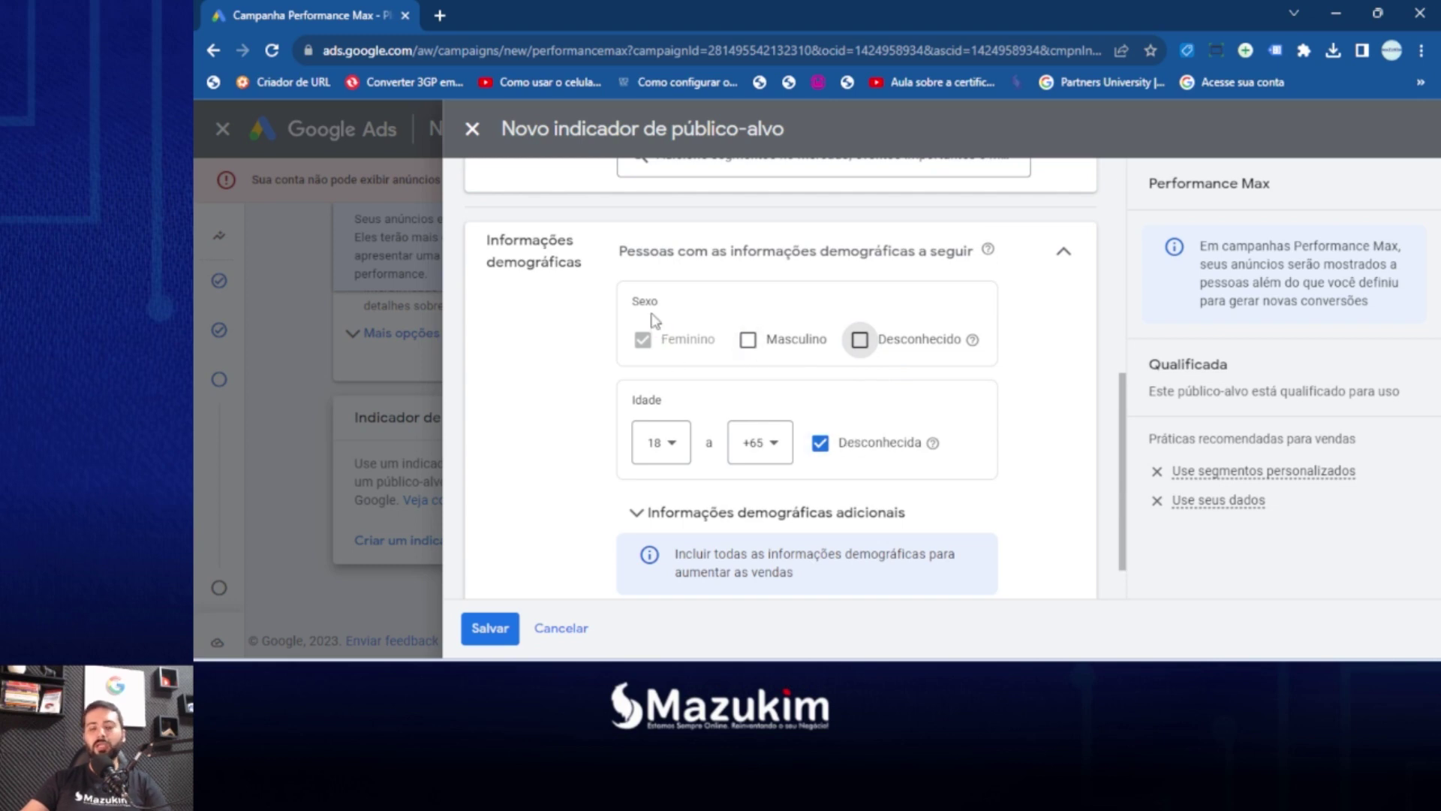
{"action": "scroll", "coordinate": [712, 437], "scroll_direction": "up", "scroll_amount": 4}
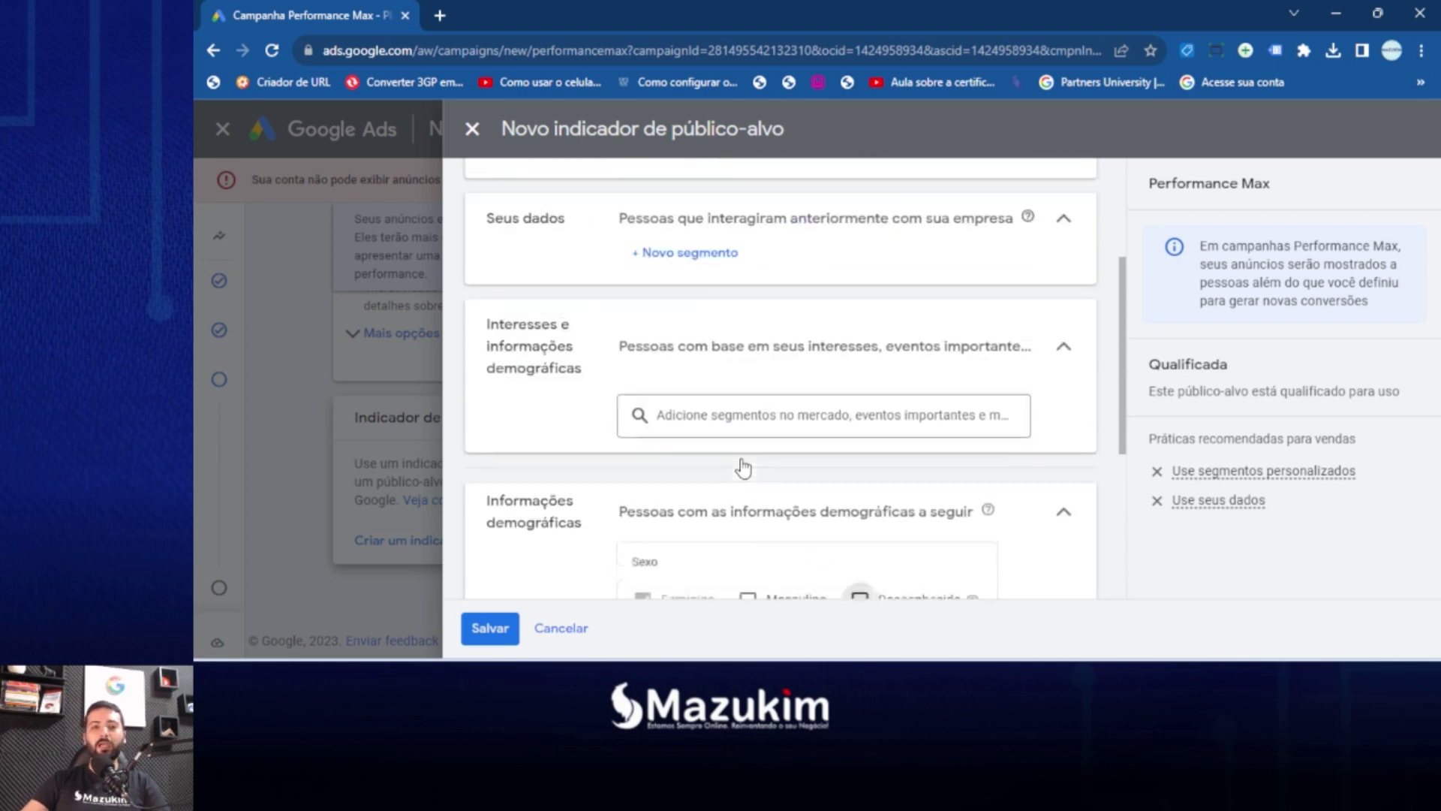
{"action": "scroll", "coordinate": [719, 448], "scroll_direction": "up", "scroll_amount": 3}
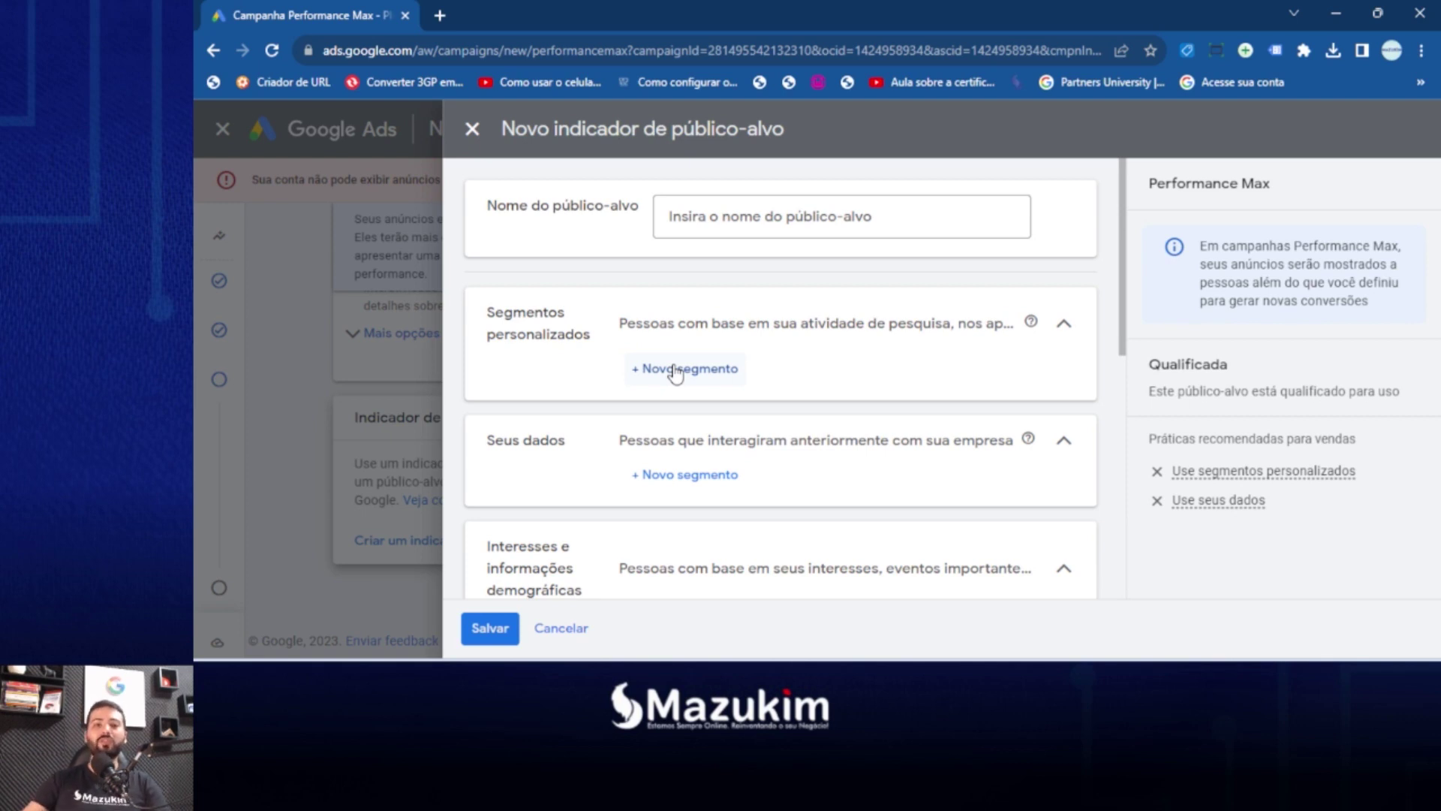
{"action": "left_click", "coordinate": [472, 128]}
{"action": "left_click", "coordinate": [996, 429]}
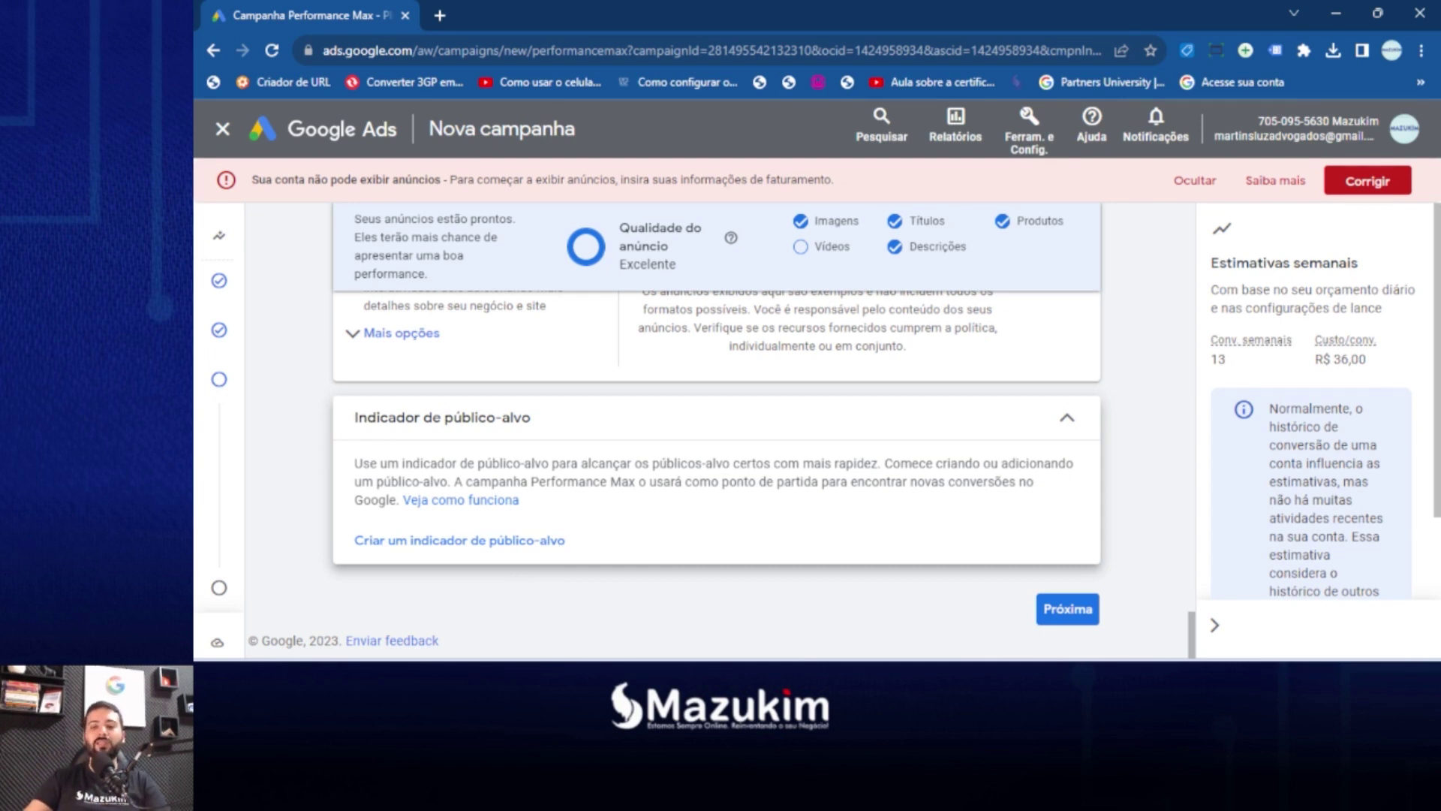
Proceed past the asset group and accept the recommended average daily budget of R$ 67,00.
{"action": "left_click", "coordinate": [1067, 610]}
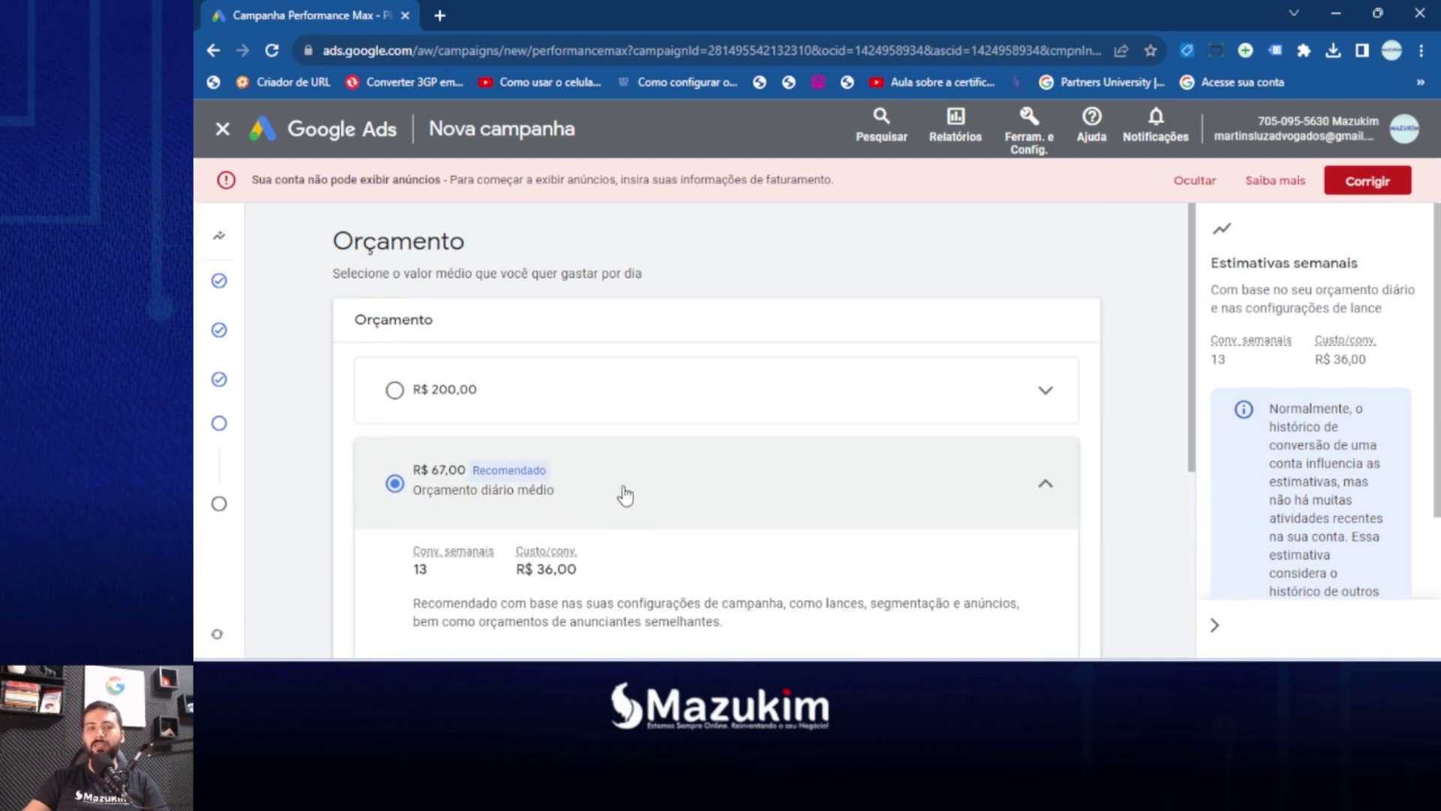
{"action": "scroll", "coordinate": [459, 411], "scroll_direction": "down", "scroll_amount": 1}
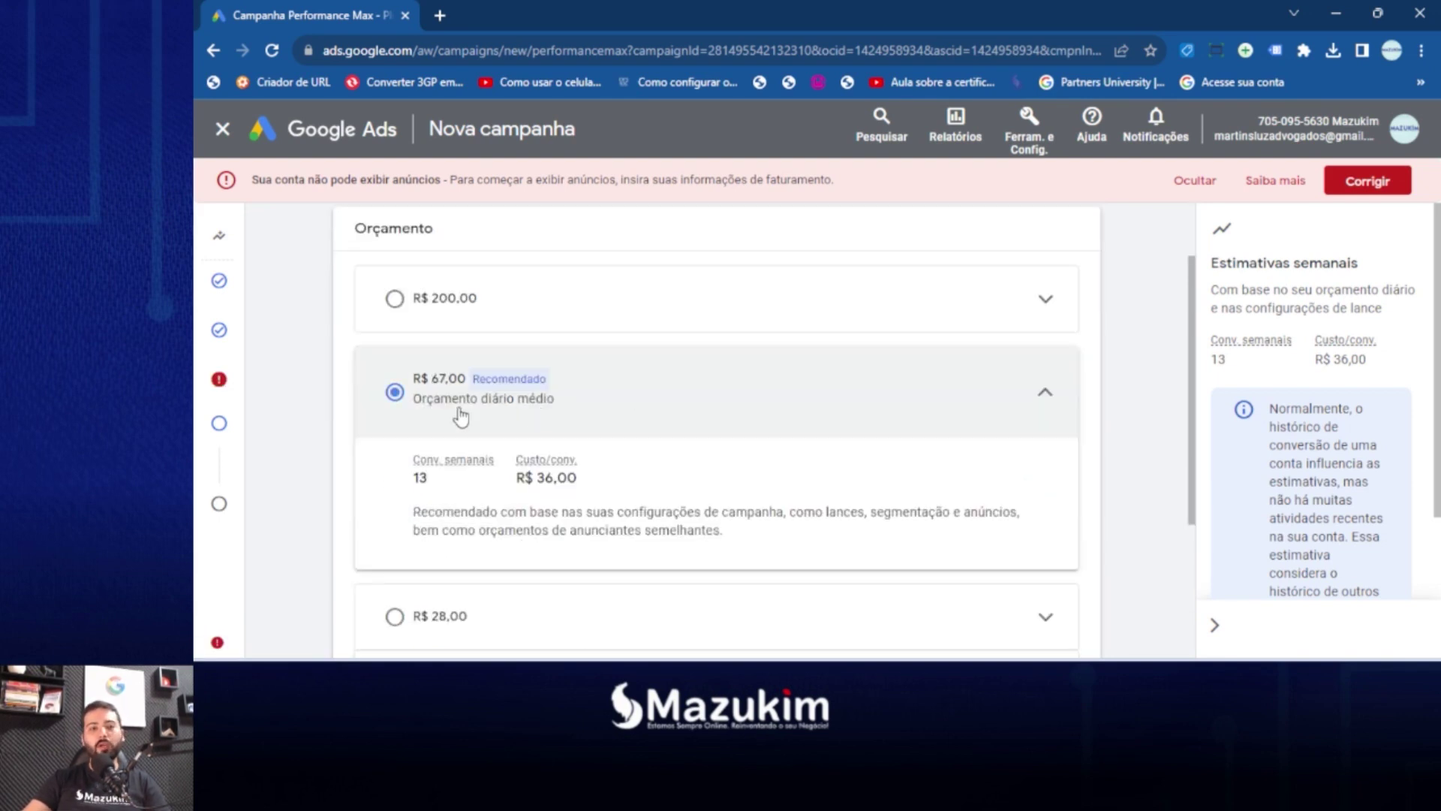
{"action": "scroll", "coordinate": [299, 379], "scroll_direction": "down", "scroll_amount": 3}
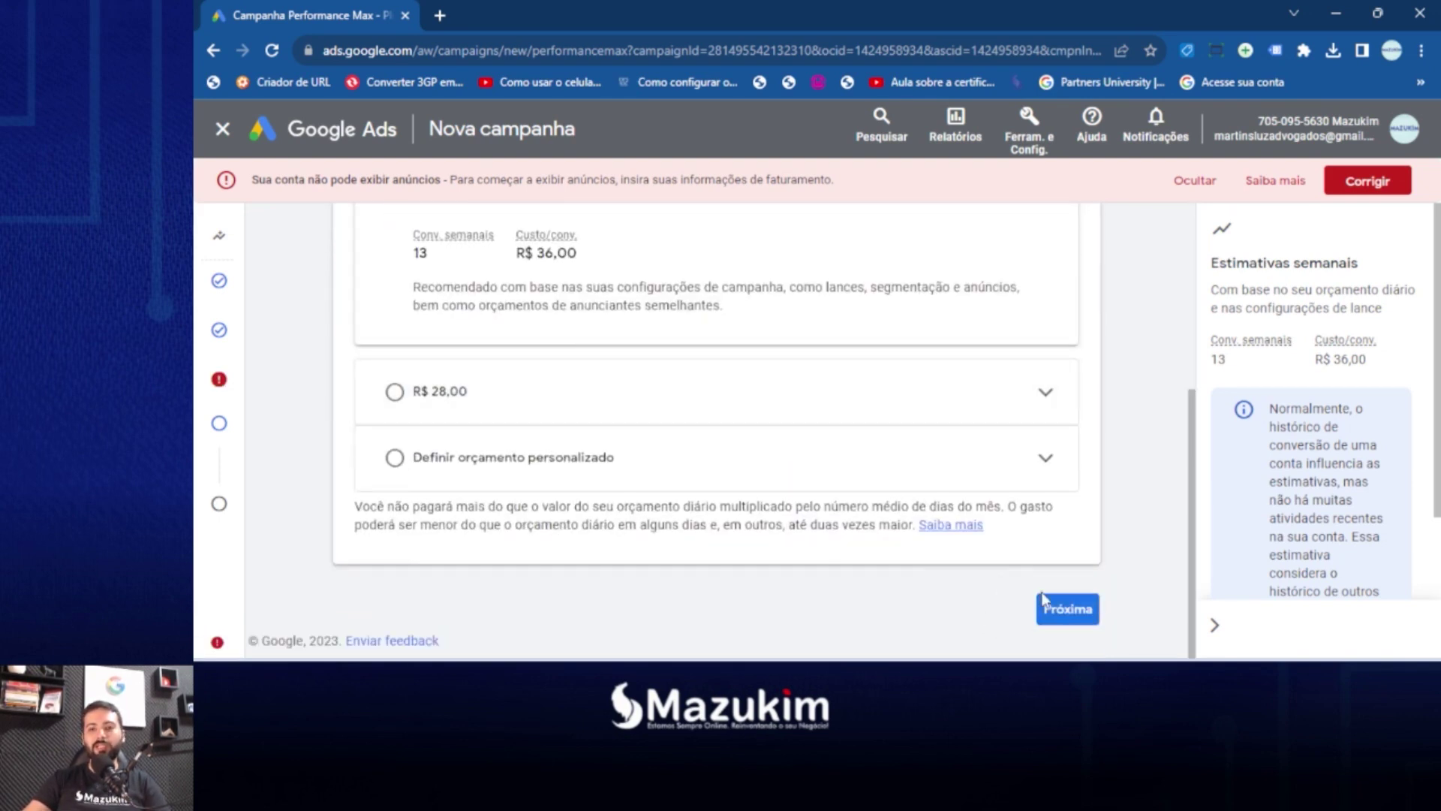
{"action": "left_click", "coordinate": [1063, 608]}
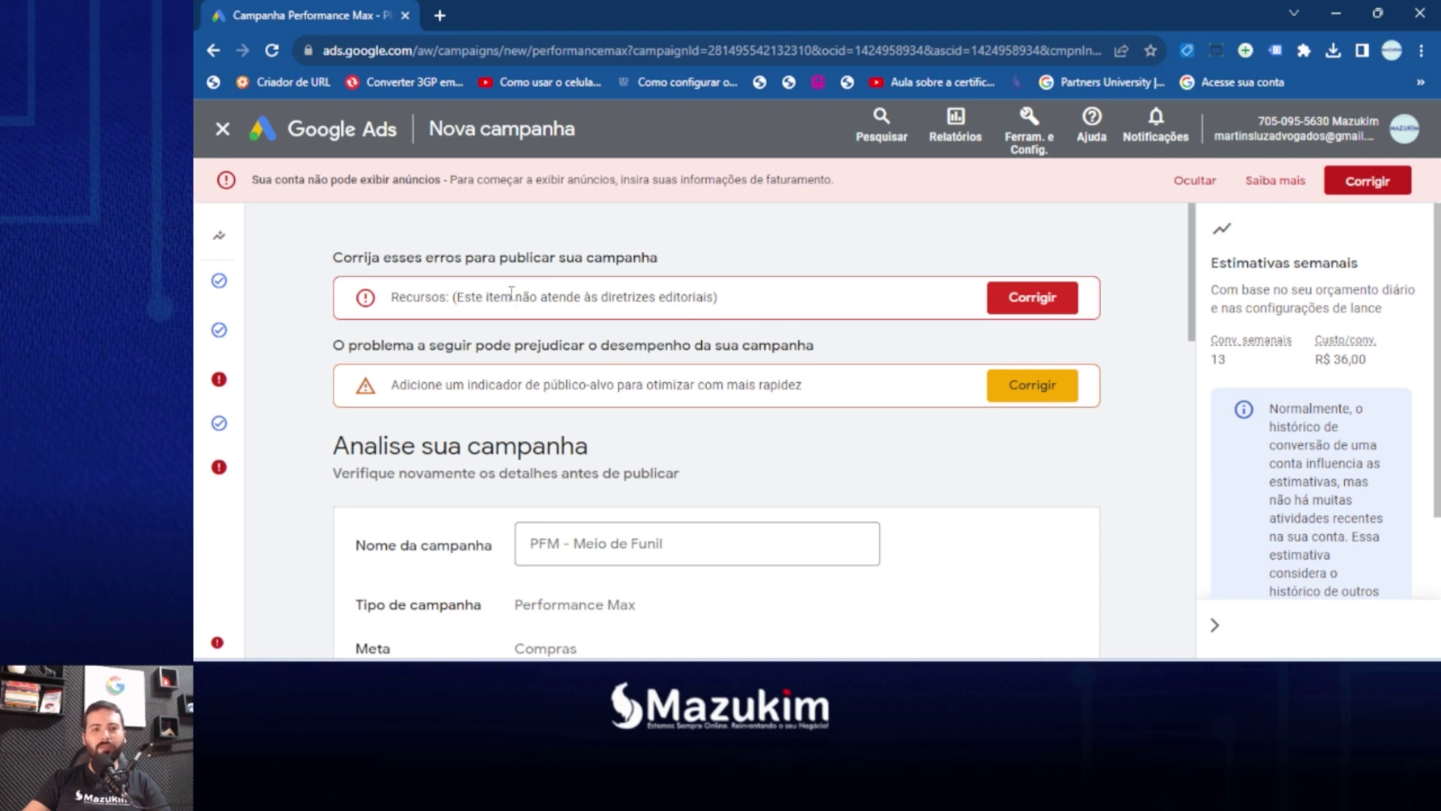
Fix the editorial capitalization error by changing the short description to "Compre Calçados Femininos com Até 20% Off".
{"action": "scroll", "coordinate": [992, 396], "scroll_direction": "down", "scroll_amount": 1}
{"action": "scroll", "coordinate": [992, 396], "scroll_direction": "up", "scroll_amount": 1}
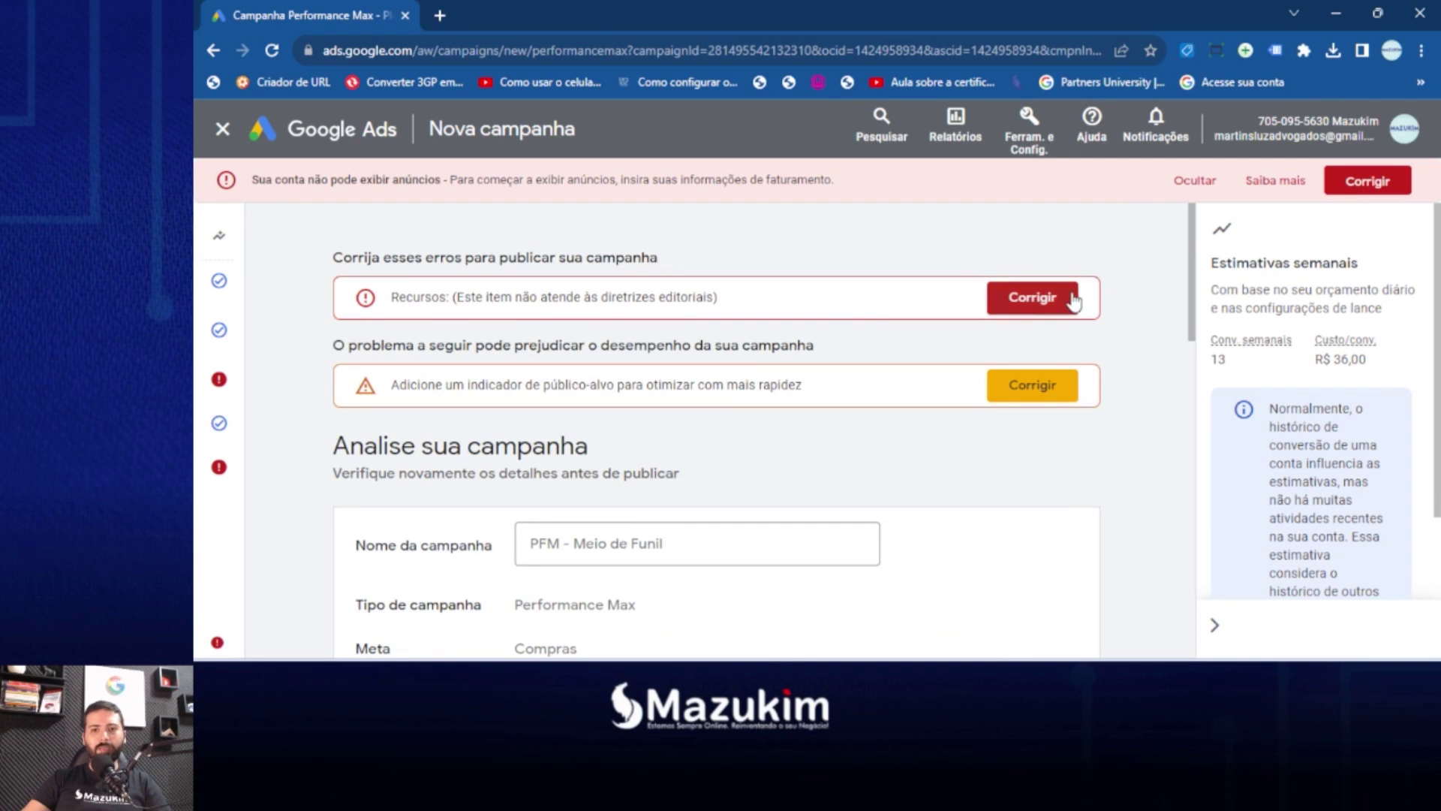
{"action": "left_click", "coordinate": [1022, 300]}
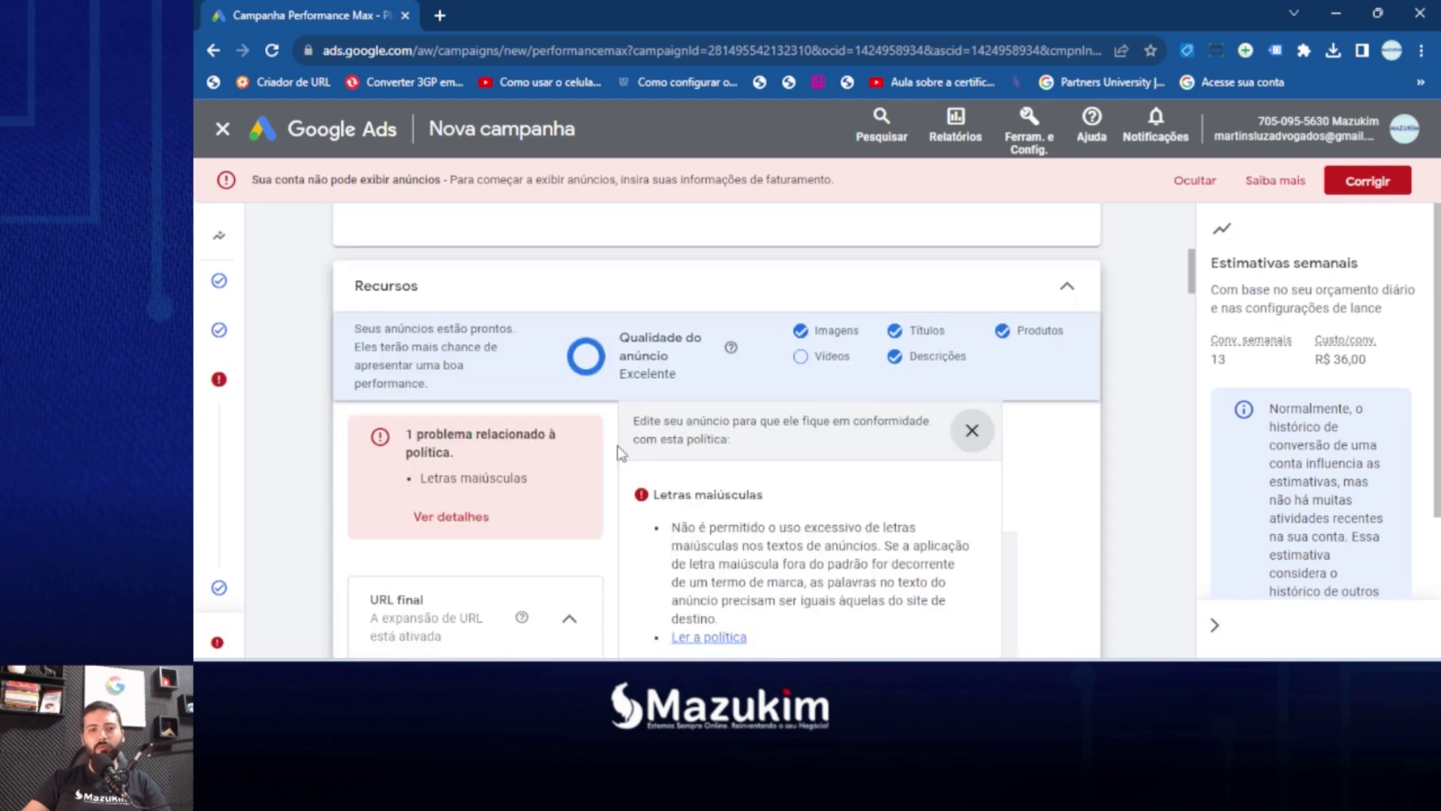
{"action": "scroll", "coordinate": [425, 495], "scroll_direction": "down", "scroll_amount": 3}
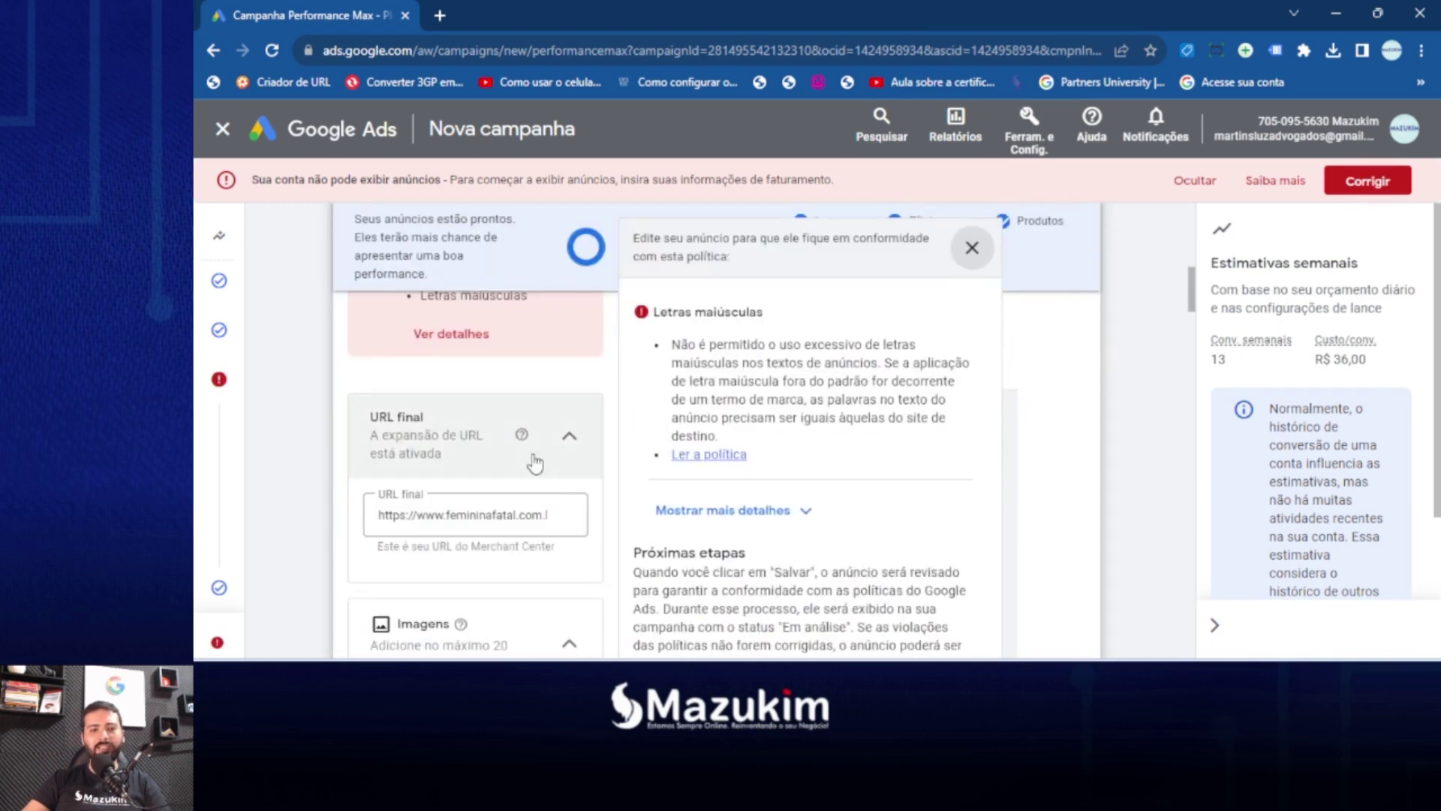
{"action": "scroll", "coordinate": [487, 519], "scroll_direction": "down", "scroll_amount": 10}
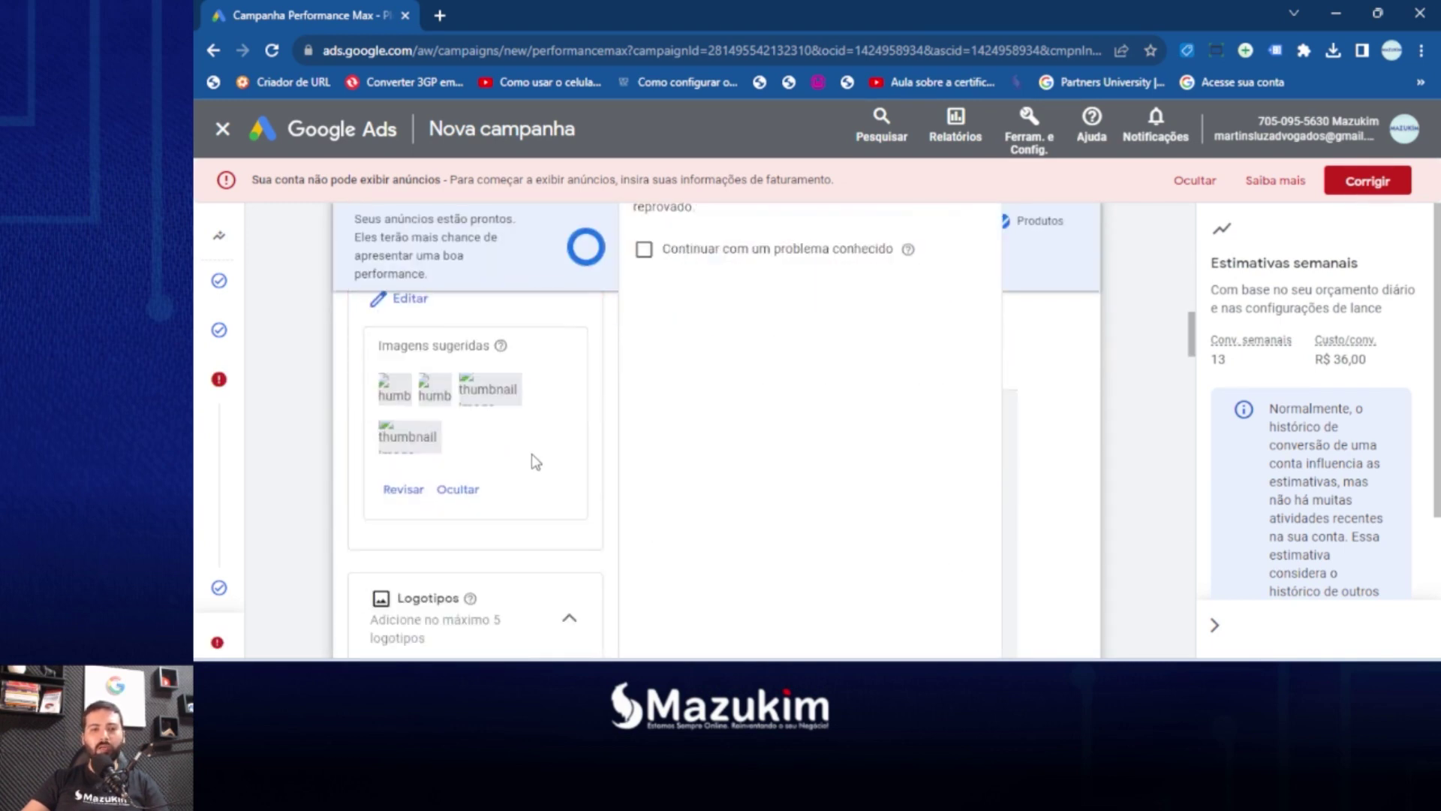
{"action": "scroll", "coordinate": [515, 444], "scroll_direction": "down", "scroll_amount": 10}
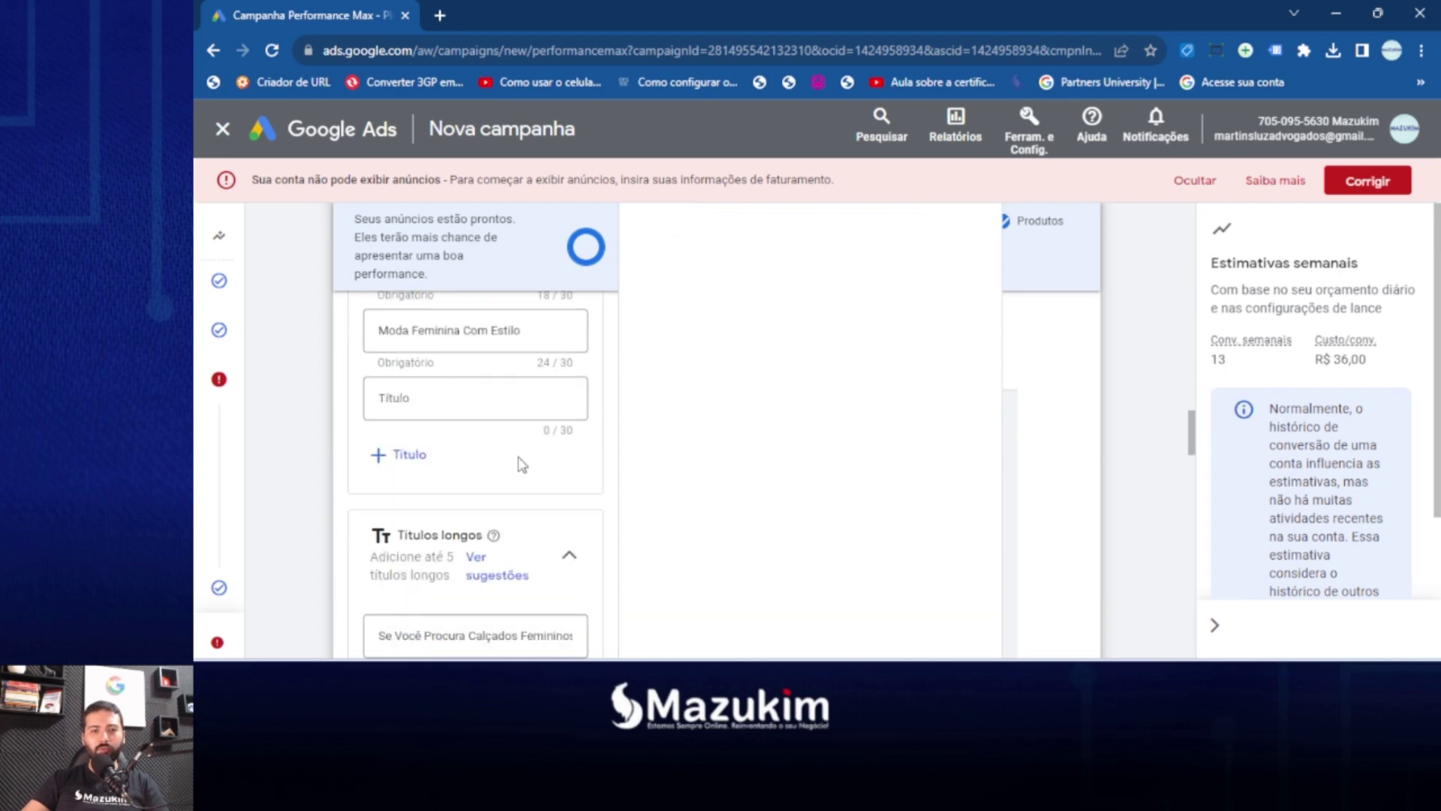
{"action": "scroll", "coordinate": [510, 480], "scroll_direction": "down", "scroll_amount": 6}
{"action": "scroll", "coordinate": [465, 443], "scroll_direction": "up", "scroll_amount": 1}
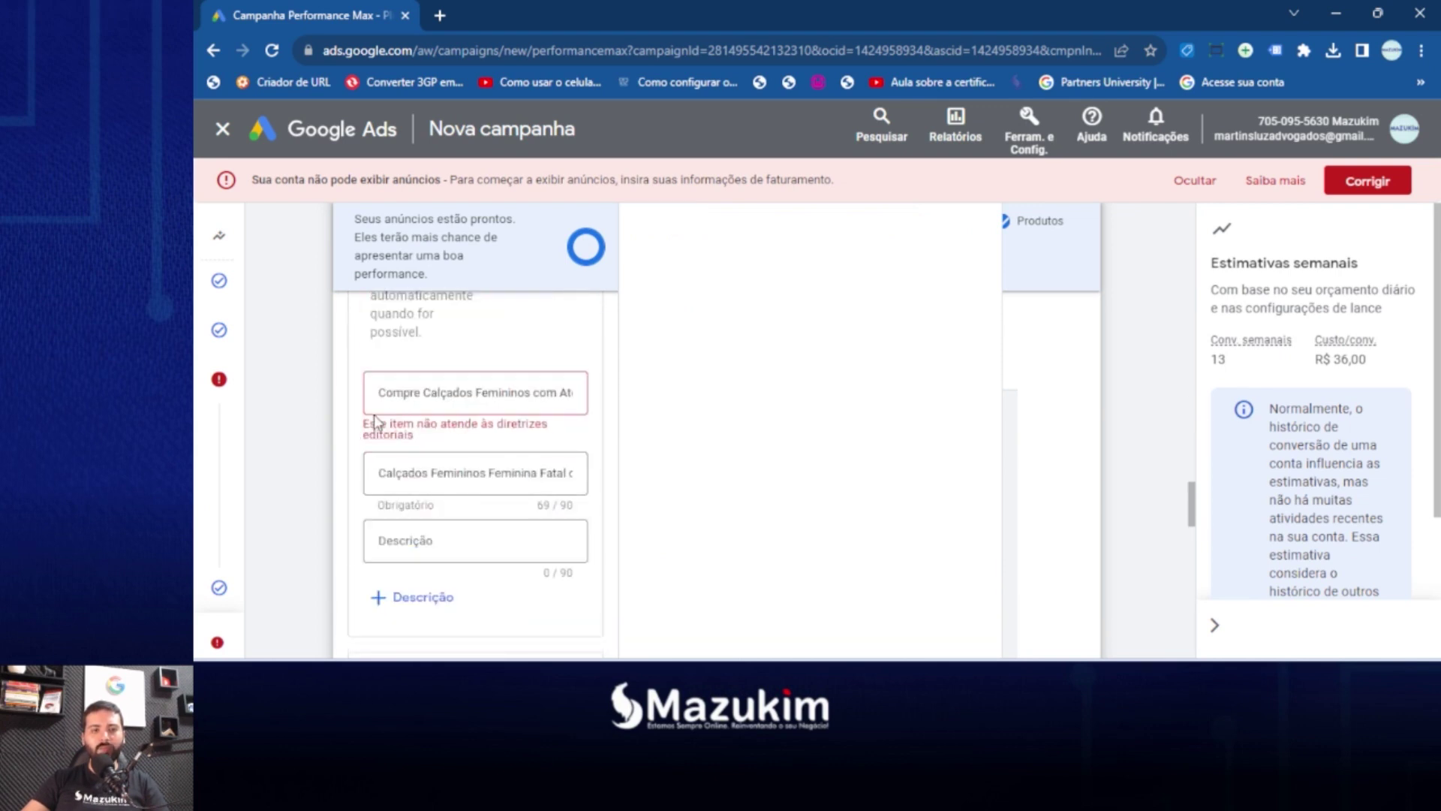
{"action": "left_click_drag", "start_coordinate": [508, 392], "coordinate": [557, 393]}
{"action": "type", "text": "inos com Até 20% Off"}
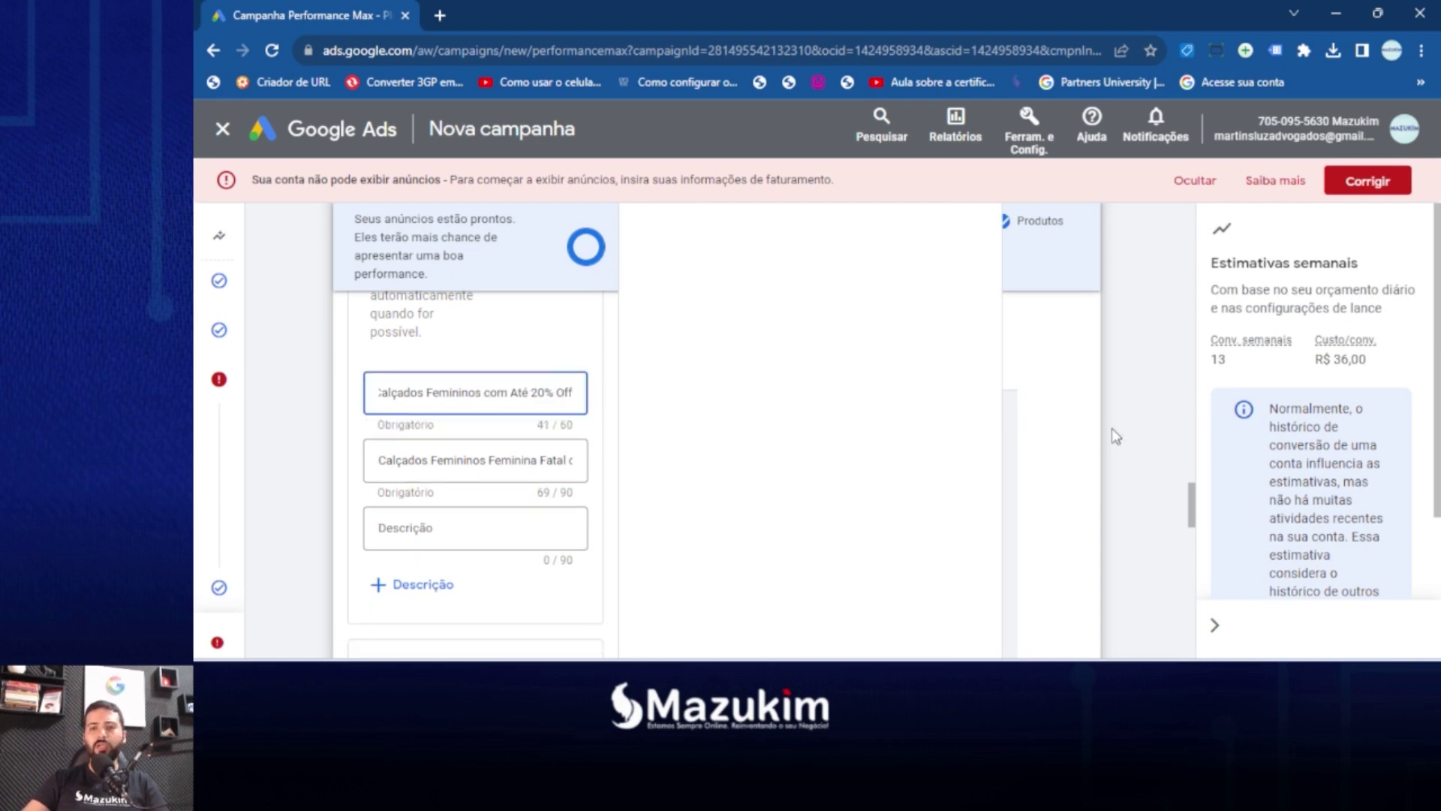
Return to the campaign review from the corrected asset group, keeping the selected budget option.
{"action": "scroll", "coordinate": [926, 392], "scroll_direction": "down", "scroll_amount": 8}
{"action": "scroll", "coordinate": [929, 463], "scroll_direction": "down", "scroll_amount": 5}
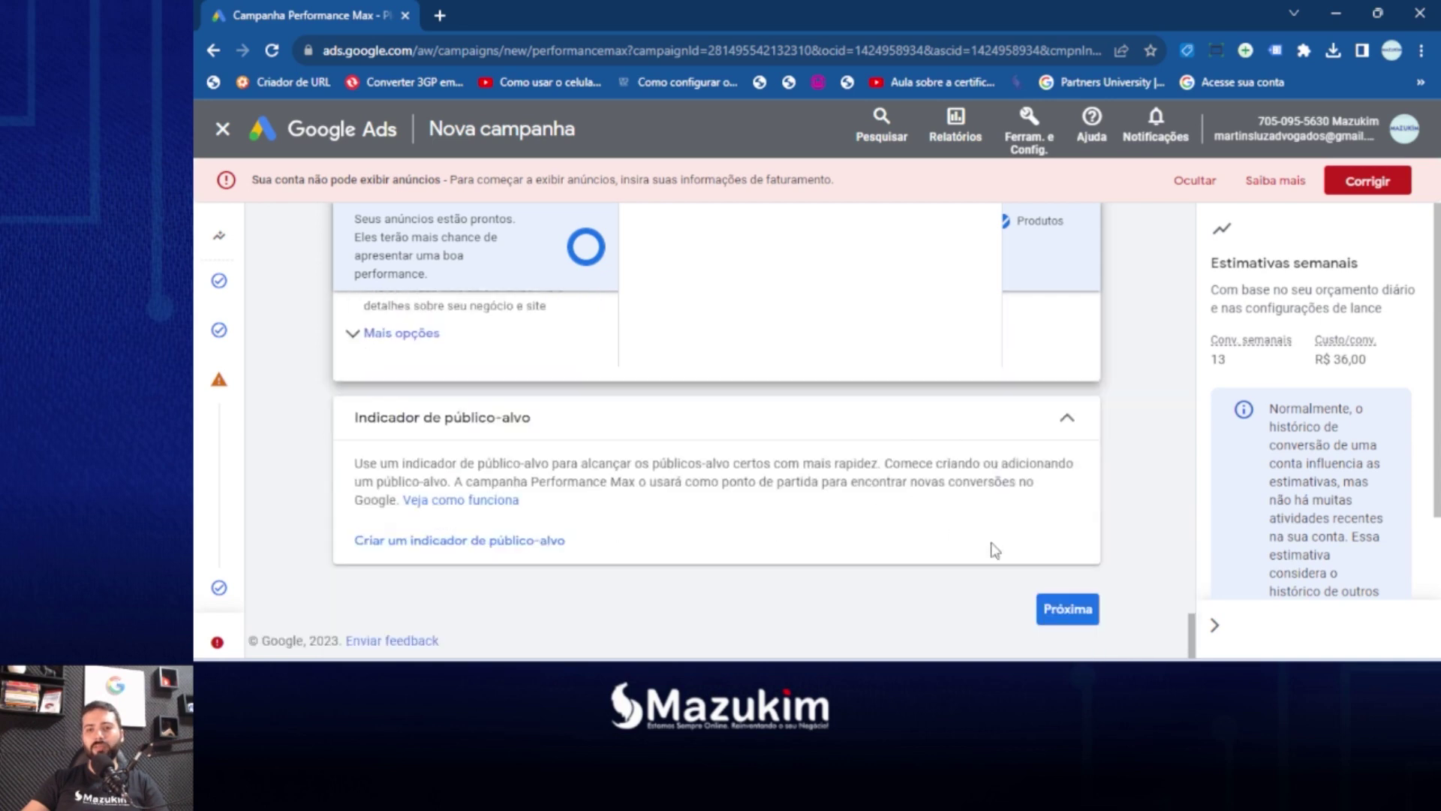
{"action": "left_click", "coordinate": [1068, 608]}
{"action": "scroll", "coordinate": [1053, 603], "scroll_direction": "down", "scroll_amount": 5}
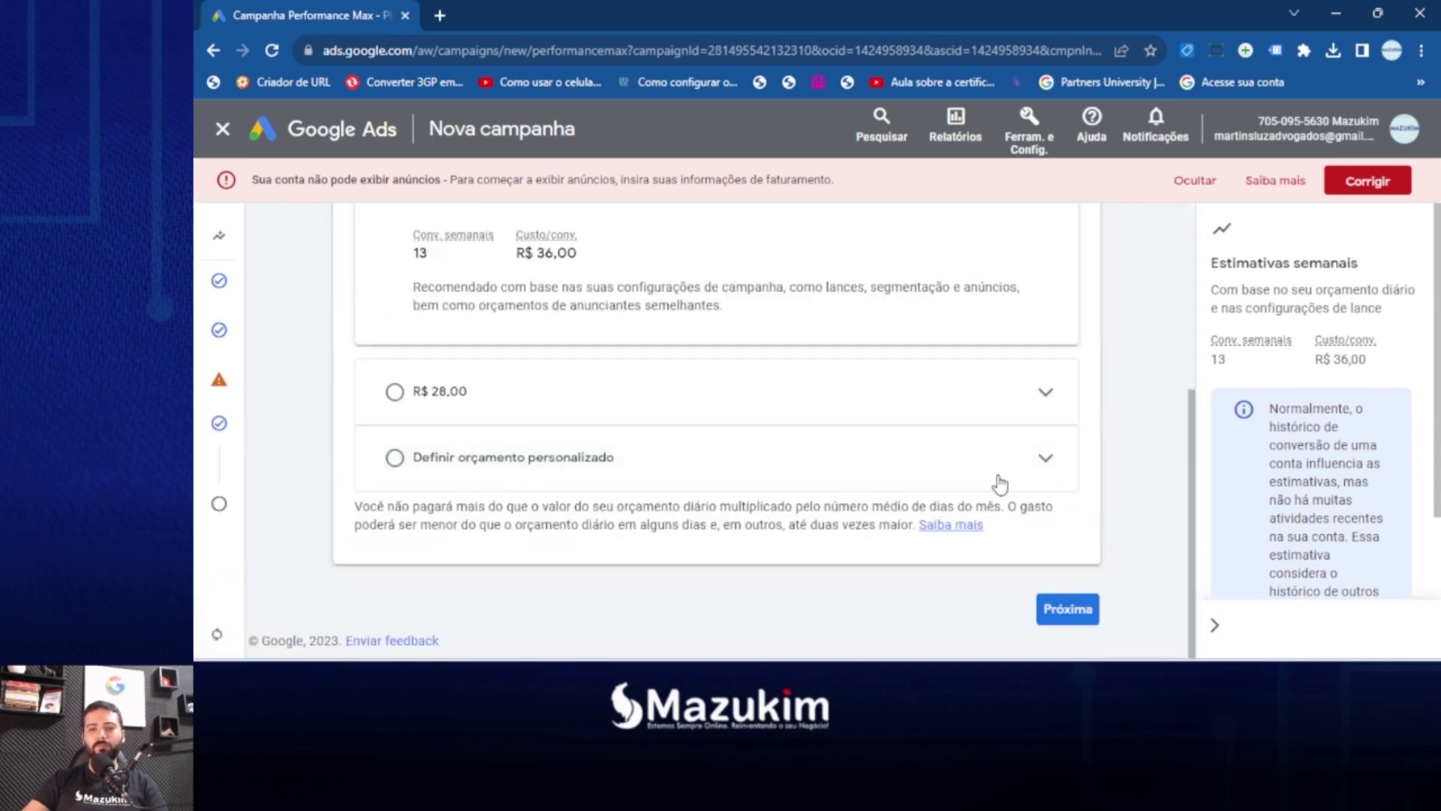
{"action": "left_click", "coordinate": [1065, 607]}
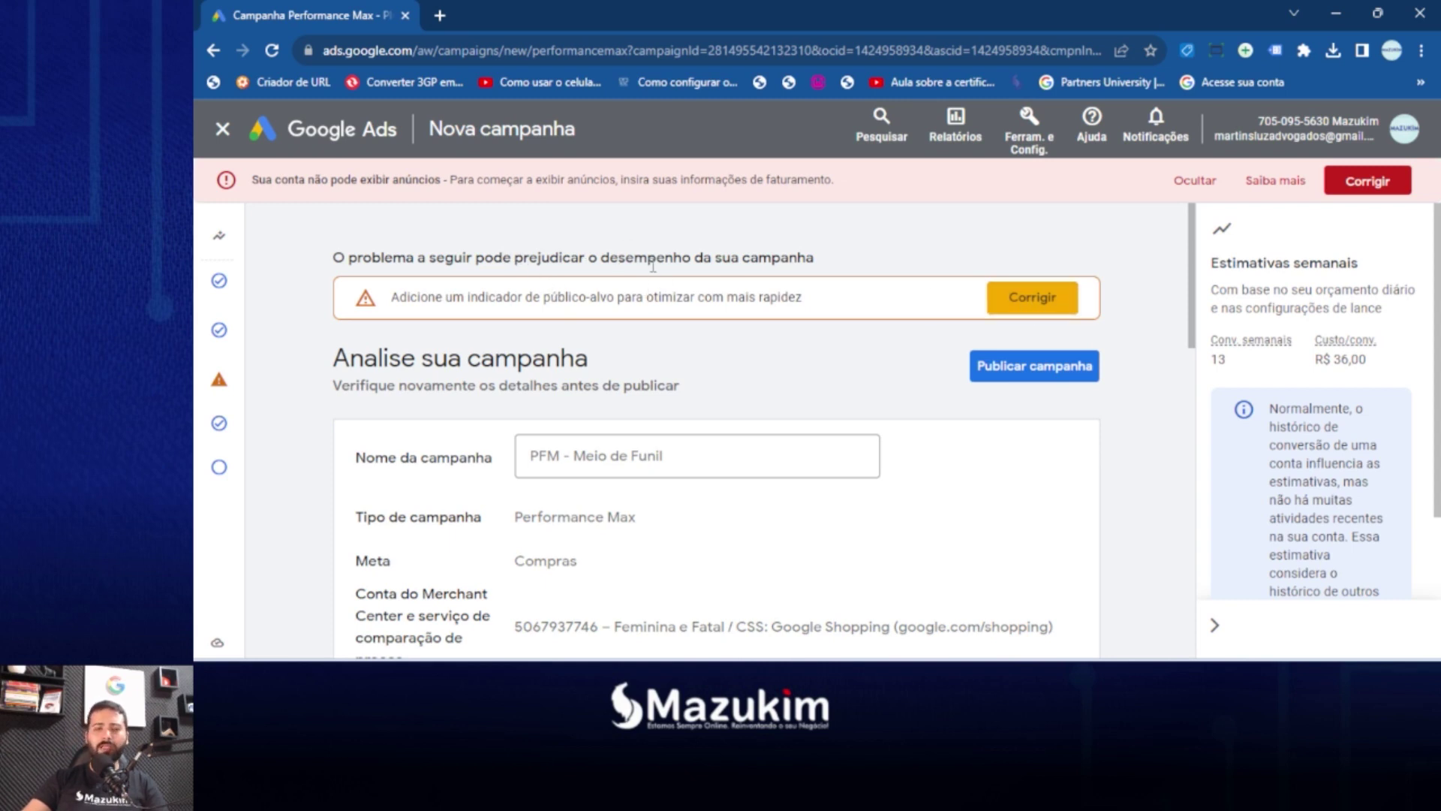
Read the audience signal recommendation and publish the "PFM - Meio de Funil" campaign without adding one.
{"action": "left_click_drag", "start_coordinate": [400, 297], "coordinate": [812, 298]}
{"action": "left_click", "coordinate": [826, 339]}
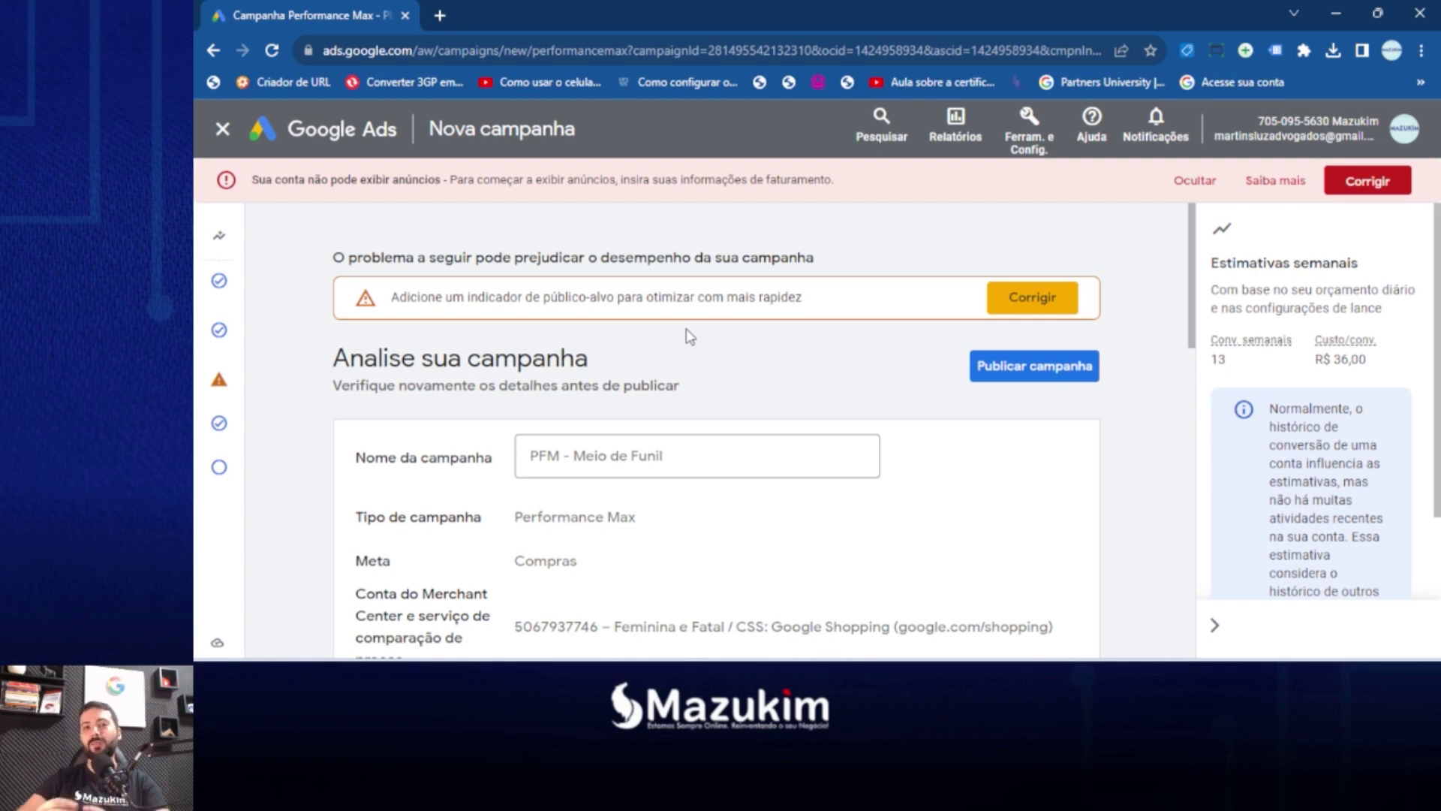
{"action": "left_click", "coordinate": [1054, 384]}
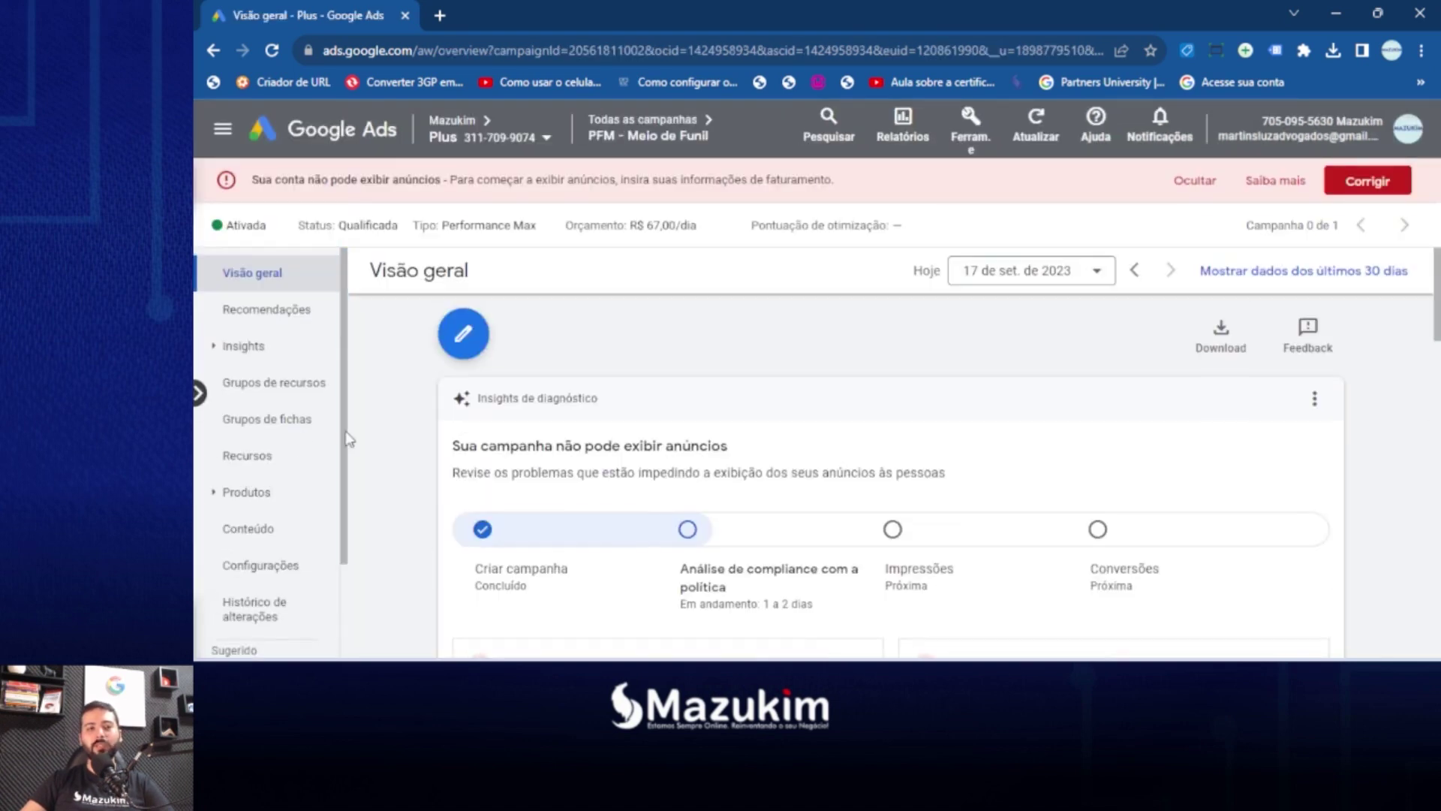
Show the list of all campaigns and check the entry for "PFM - Meio de Funil".
{"action": "mouse_move", "coordinate": [706, 188]}
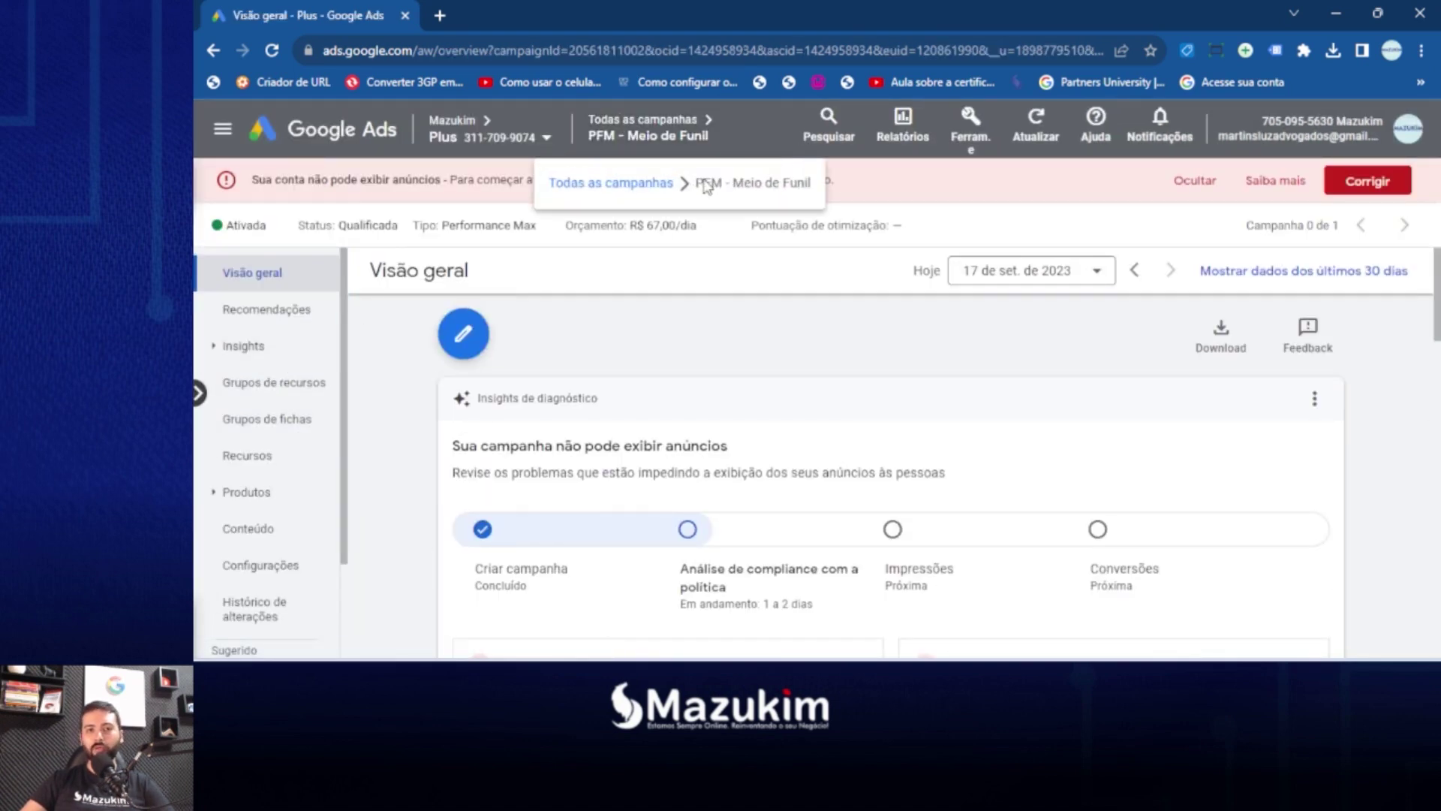
{"action": "left_click", "coordinate": [650, 184]}
{"action": "scroll", "coordinate": [778, 489], "scroll_direction": "down", "scroll_amount": 1}
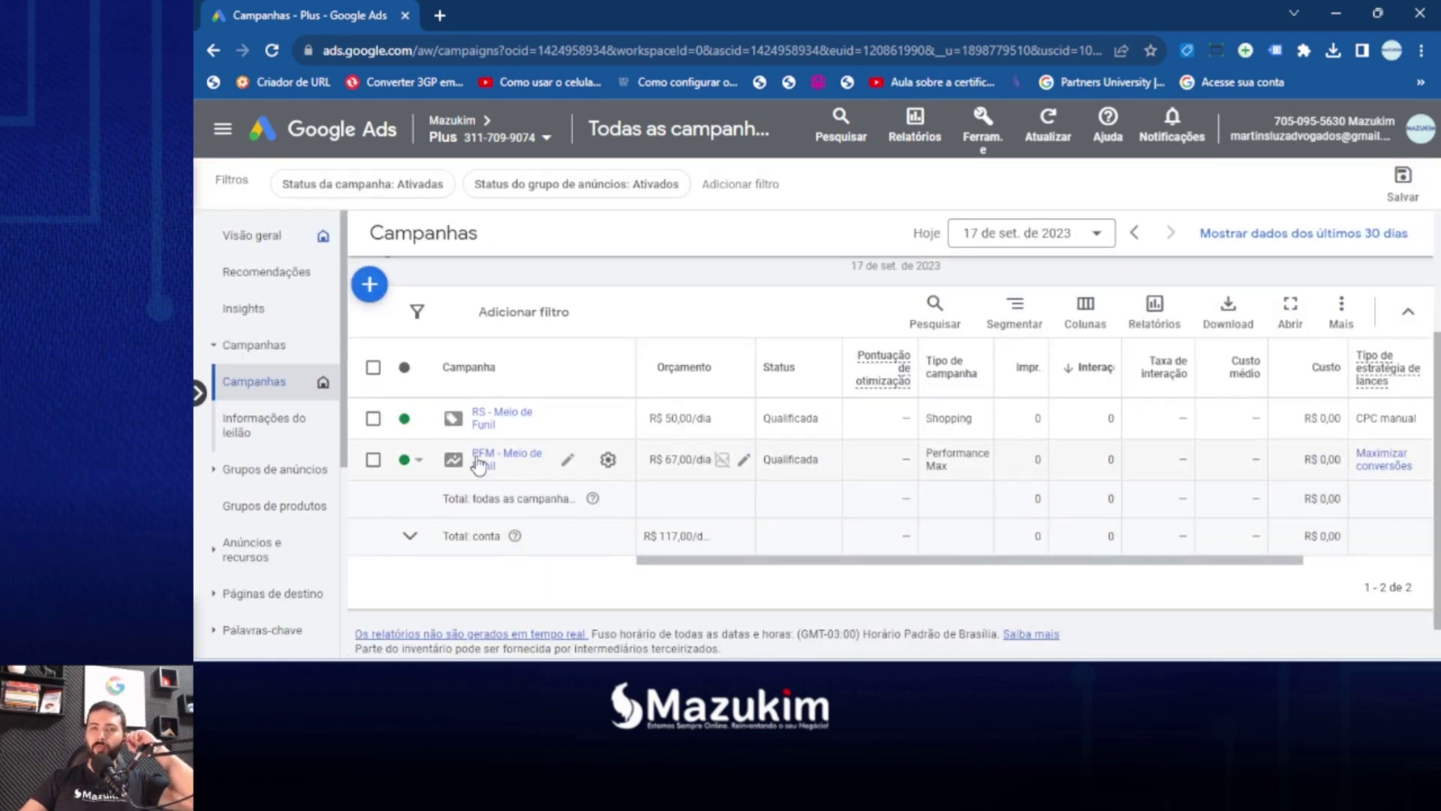